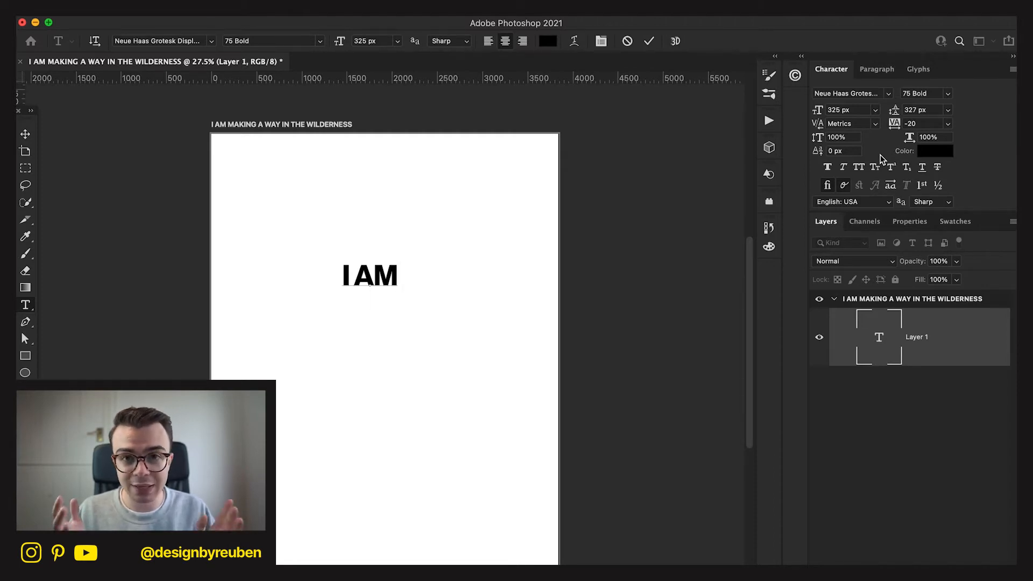
Continue the headline below I AM with the lines MAKING, A WAY, IN THE and WILDERNESS, and commit the text.
{"action": "key", "text": "Return"}
{"action": "type", "text": "MAKING A WAY"}
{"action": "key", "text": "Return"}
{"action": "type", "text": "IN THE"}
{"action": "key", "text": "Return"}
{"action": "type", "text": "WILDERNESS"}
{"action": "left_click", "coordinate": [26, 135]}
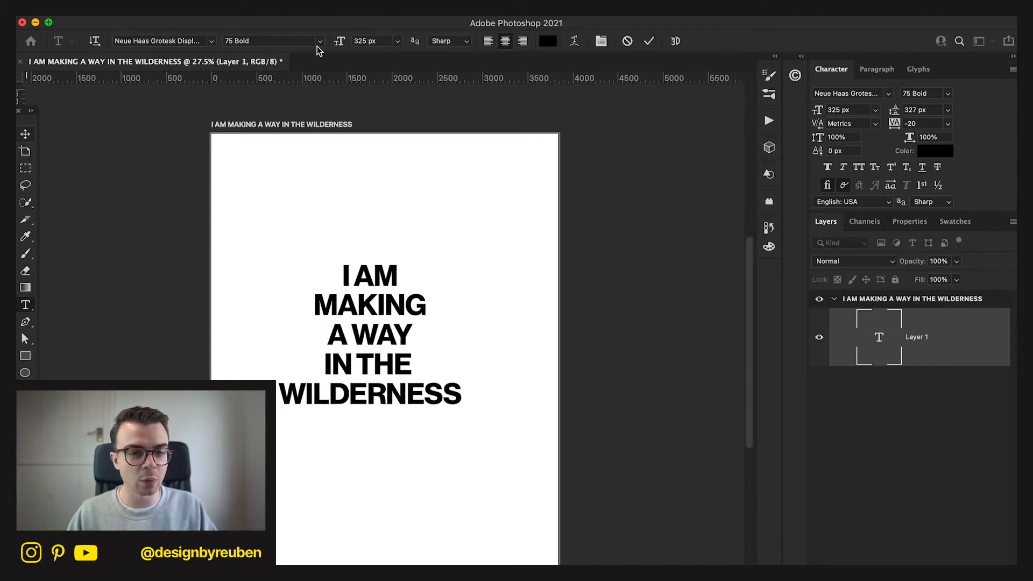
Centre the headline on the artboard horizontally and vertically, and enlarge it from its centre to about 138%.
{"action": "left_click", "coordinate": [309, 44]}
{"action": "left_click", "coordinate": [383, 41]}
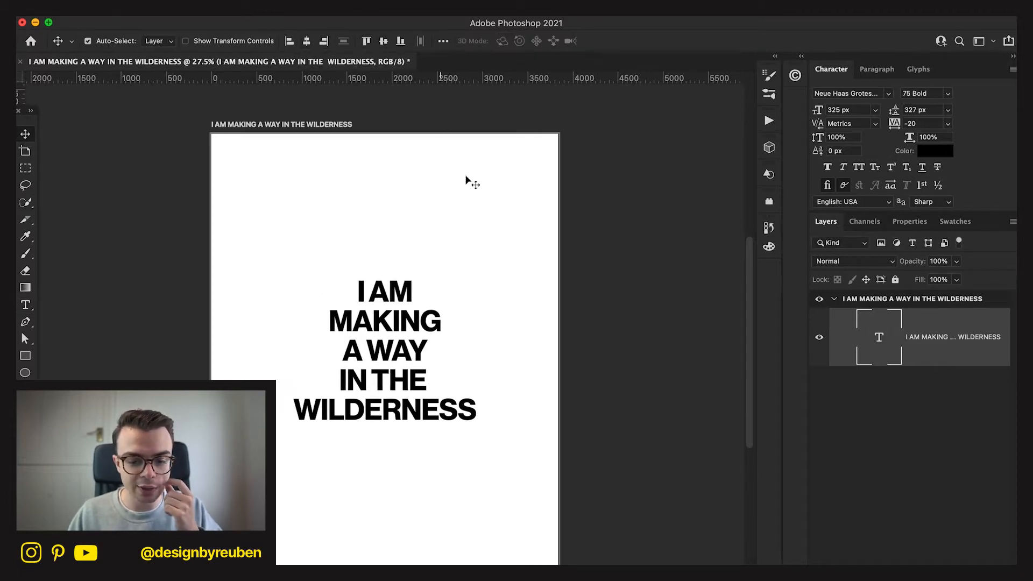
{"action": "key", "text": "ctrl+t"}
{"action": "left_click_drag", "start_coordinate": [476, 351], "coordinate": [511, 351]}
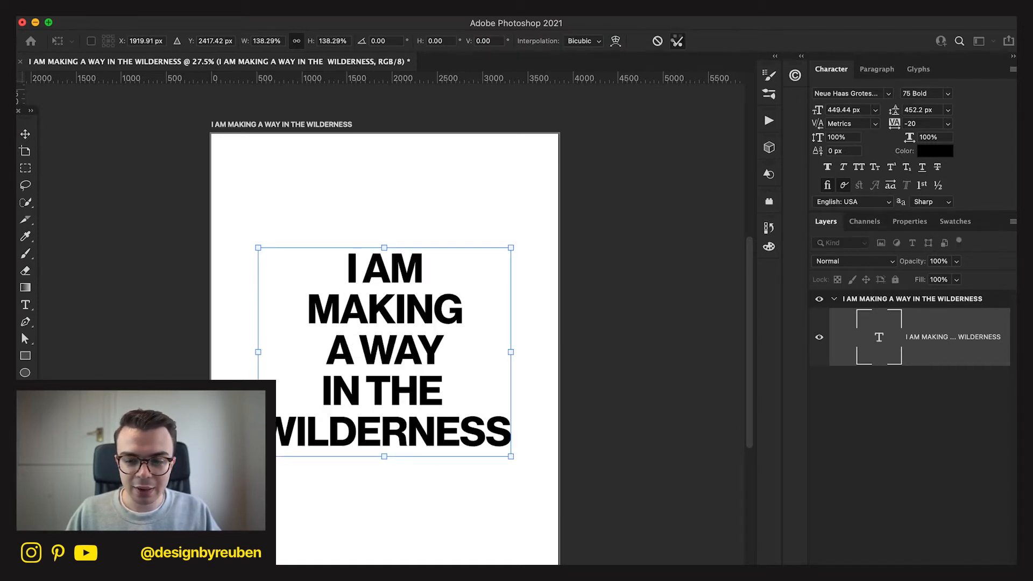
{"action": "left_click", "coordinate": [677, 42]}
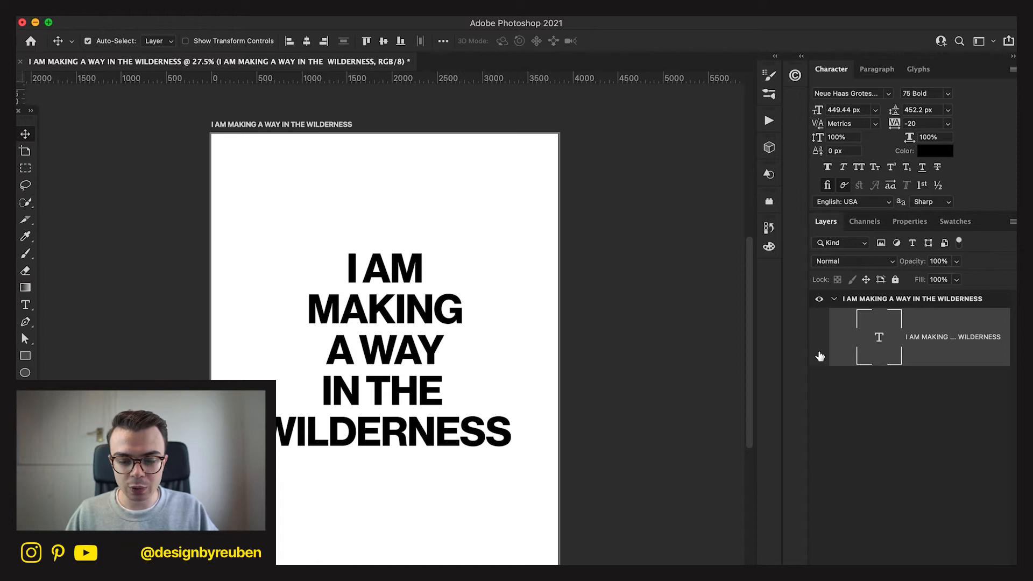
Hide the headline layer and add the word WILDERNESS as a separate text layer.
{"action": "left_click", "coordinate": [820, 357]}
{"action": "key", "text": "t"}
{"action": "left_click", "coordinate": [308, 339]}
{"action": "type", "text": "WILDERNESS"}
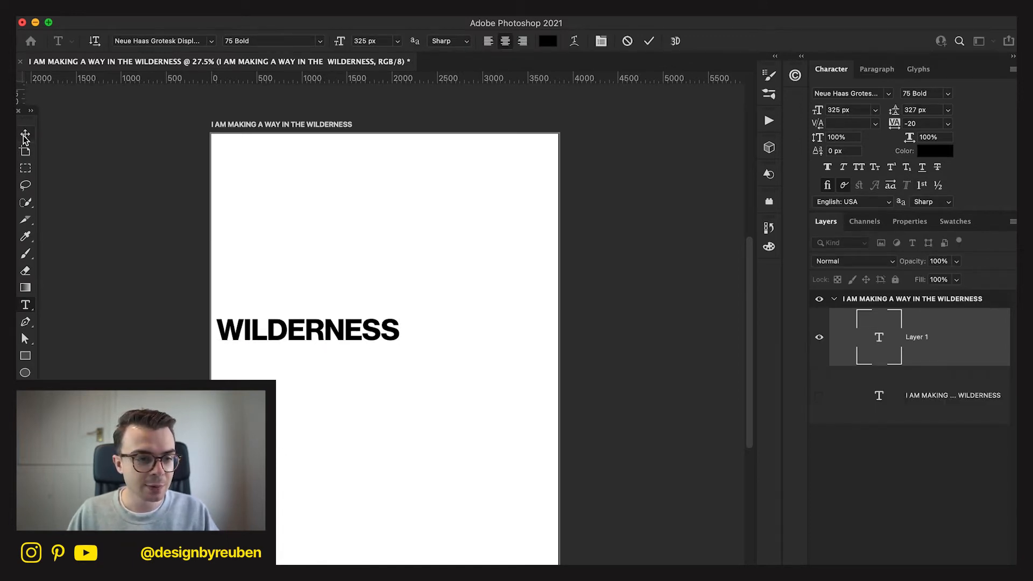
Enlarge the WILDERNESS text to about 128% and change its font to League Gothic Regular.
{"action": "left_click_drag", "start_coordinate": [399, 332], "coordinate": [452, 330]}
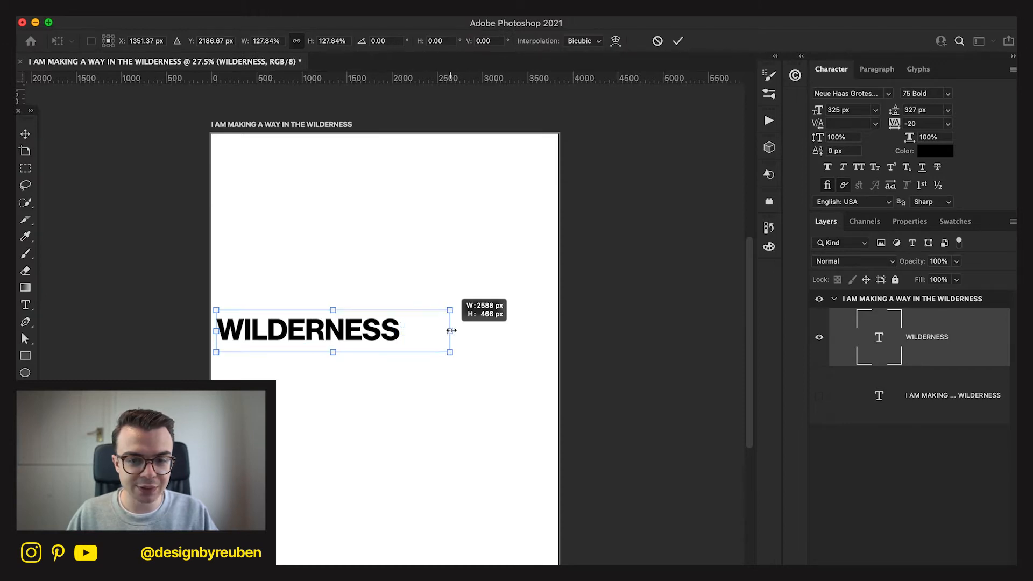
{"action": "left_click", "coordinate": [678, 42]}
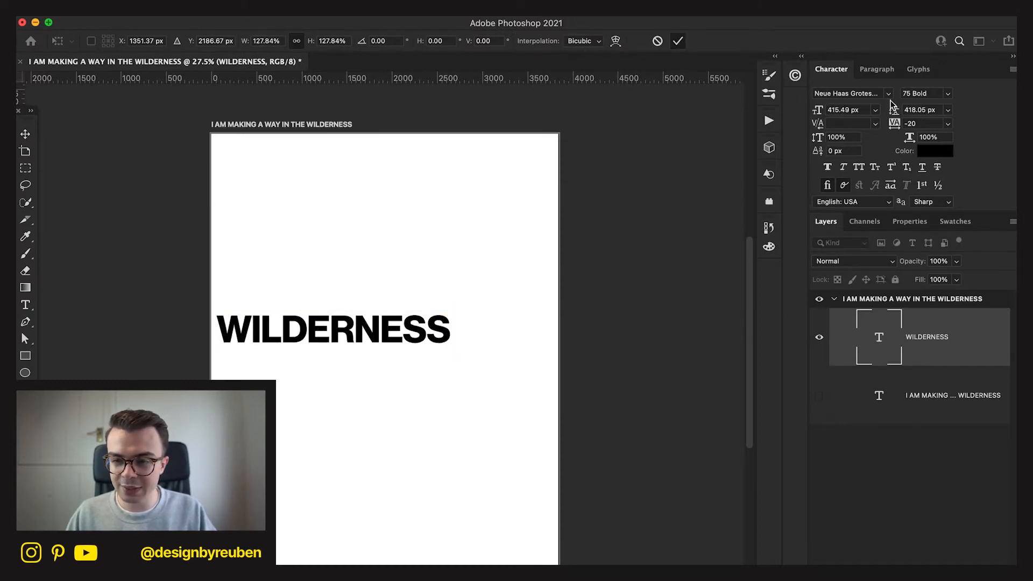
{"action": "left_click", "coordinate": [888, 94]}
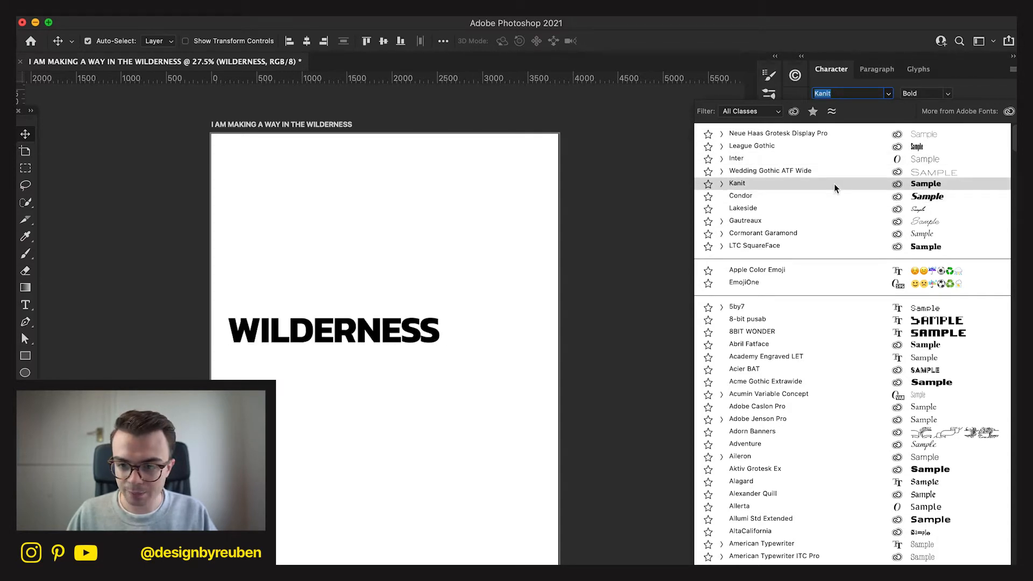
{"action": "left_click", "coordinate": [826, 141]}
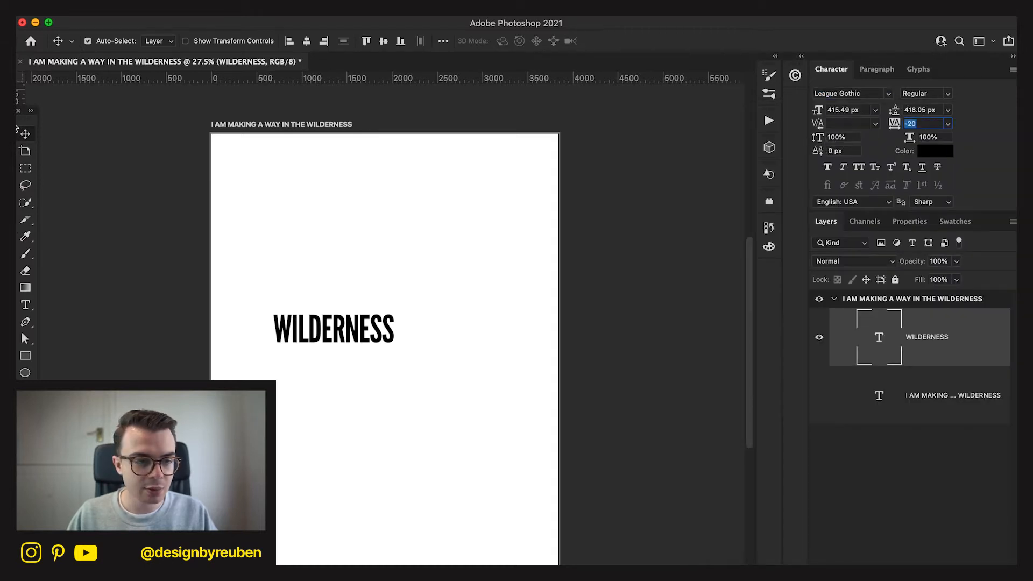
Enlarge the WILDERNESS text to a font size of about 966 px and centre it on the artboard.
{"action": "key", "text": "super+t"}
{"action": "left_click_drag", "start_coordinate": [407, 330], "coordinate": [469, 331]}
{"action": "left_click", "coordinate": [677, 41]}
{"action": "key", "text": "super+t"}
{"action": "left_click_drag", "start_coordinate": [371, 259], "coordinate": [398, 251]}
{"action": "left_click", "coordinate": [678, 42]}
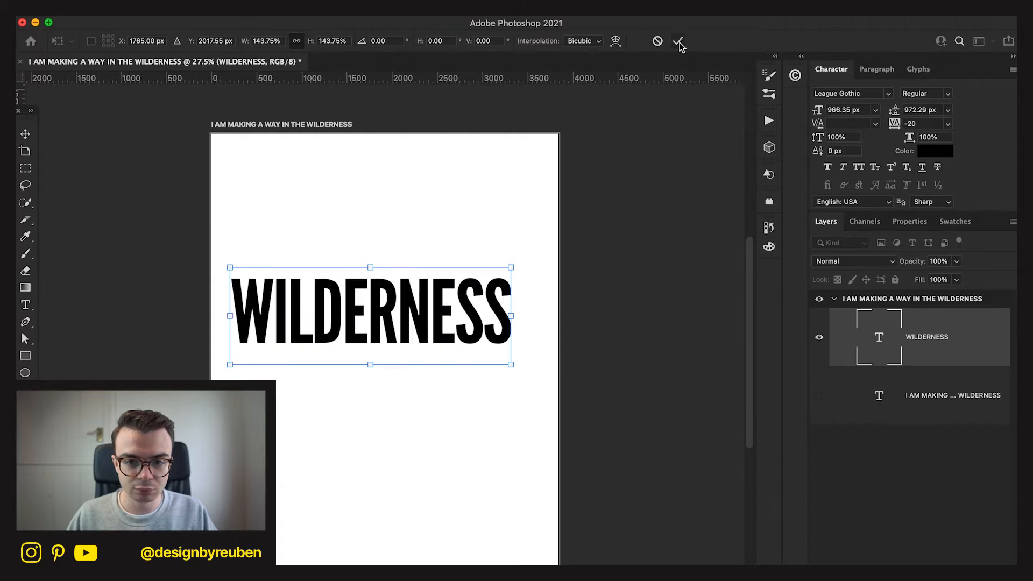
{"action": "left_click", "coordinate": [307, 41]}
{"action": "left_click", "coordinate": [383, 41]}
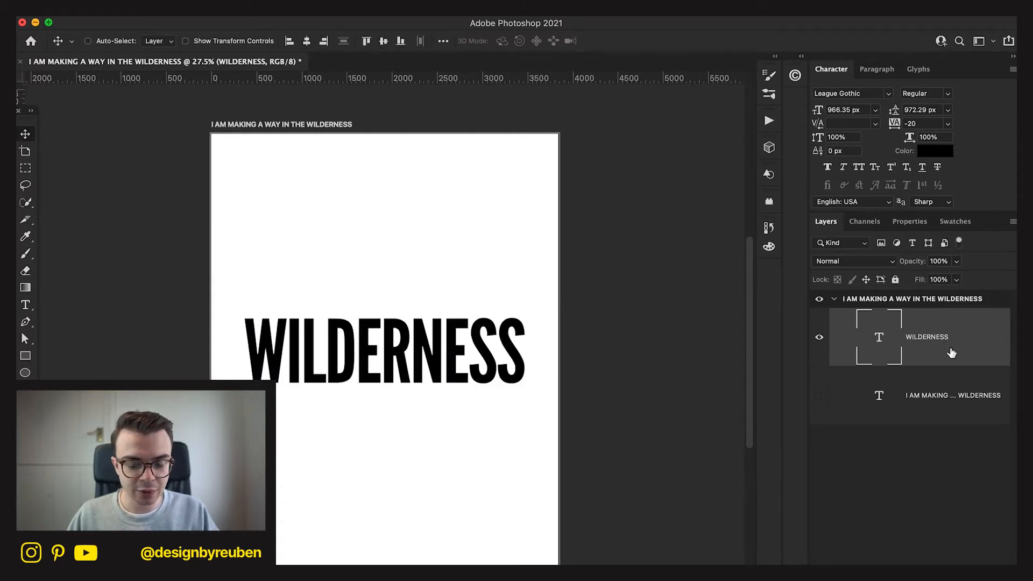
Warp the WILDERNESS text with the Arch preset at a bend of 20%.
{"action": "key", "text": "super+t"}
{"action": "left_click", "coordinate": [616, 41]}
{"action": "left_click", "coordinate": [325, 46]}
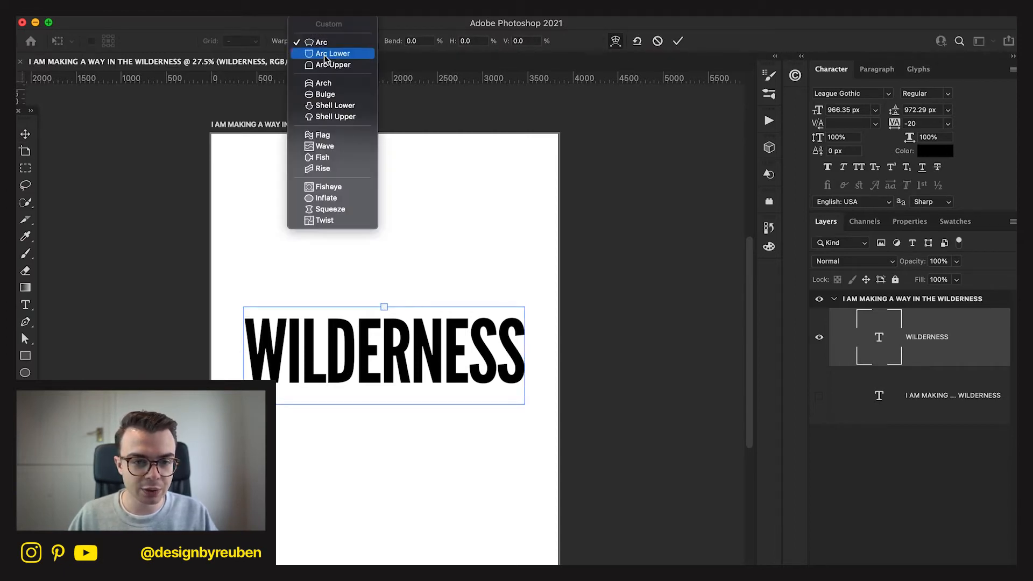
{"action": "left_click", "coordinate": [330, 86]}
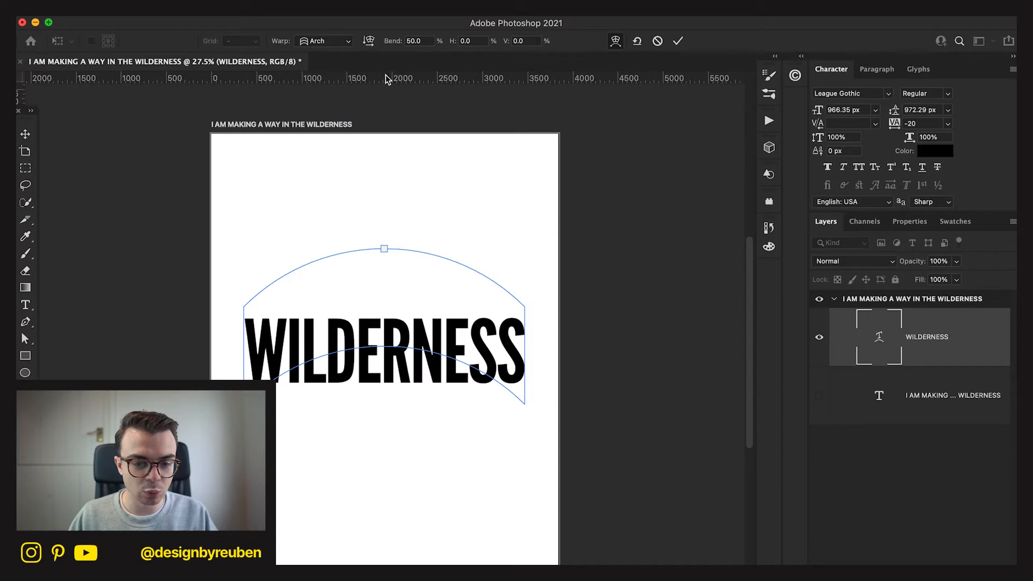
{"action": "left_click", "coordinate": [415, 41]}
{"action": "type", "text": "20"}
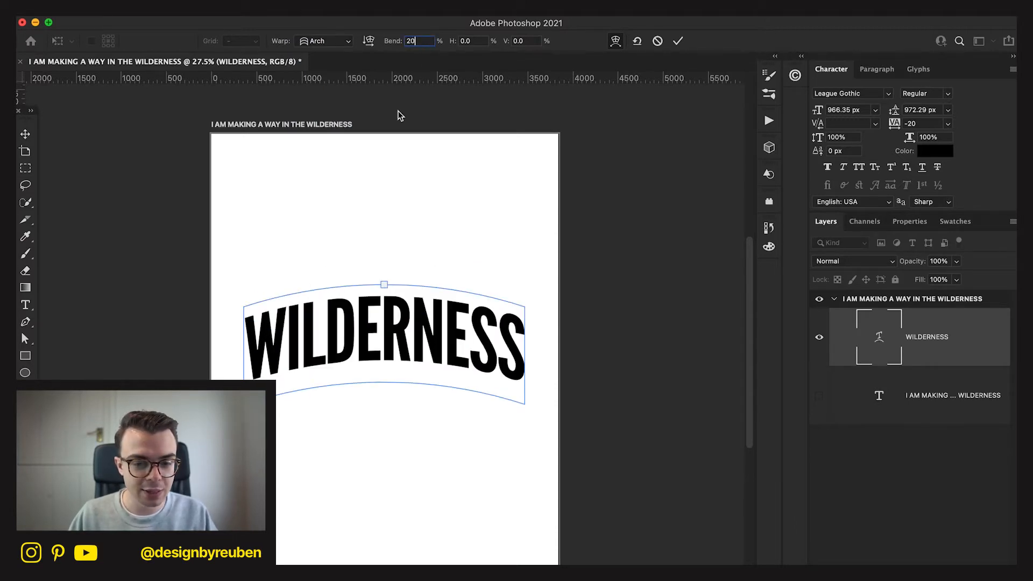
{"action": "left_click", "coordinate": [677, 41]}
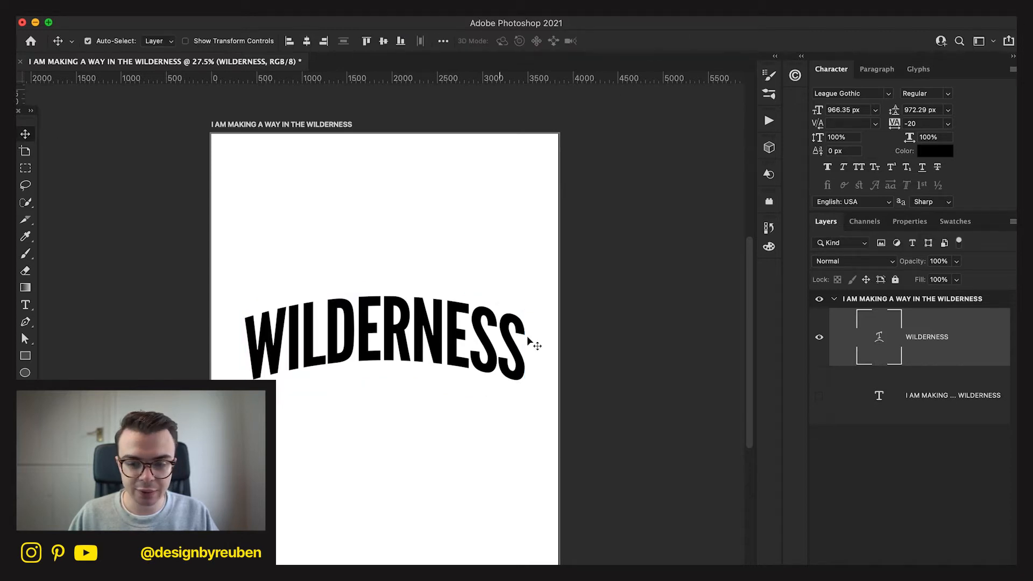
Convert the warped WILDERNESS text layer to a smart object.
{"action": "key", "text": "super+t"}
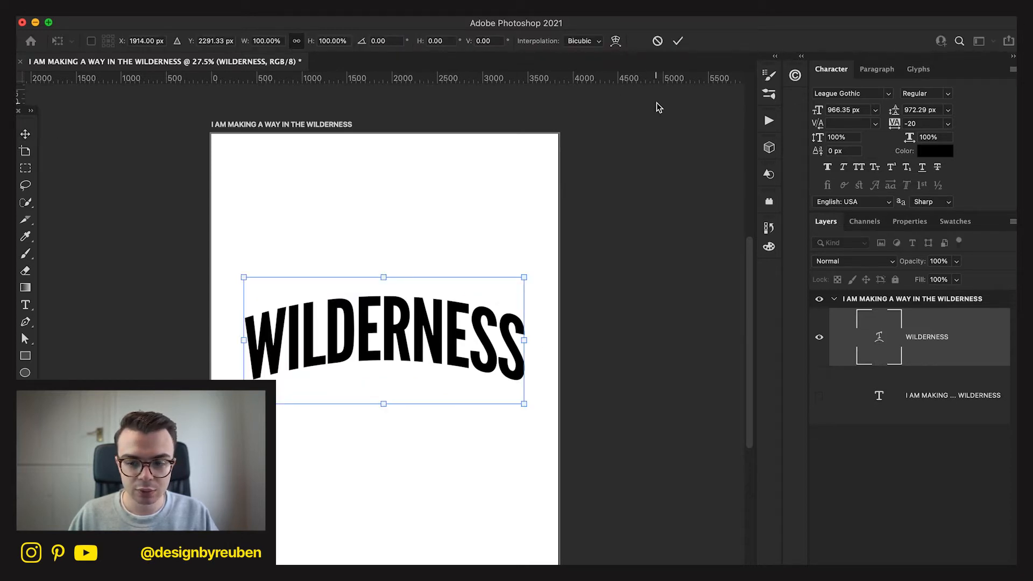
{"action": "key", "text": "Escape"}
{"action": "right_click", "coordinate": [952, 330]}
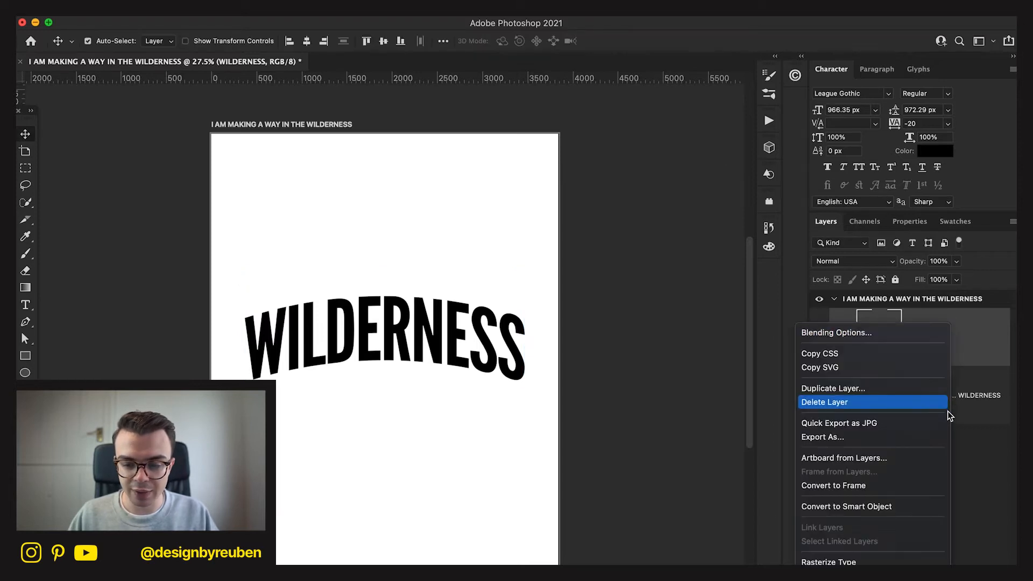
{"action": "left_click", "coordinate": [910, 512]}
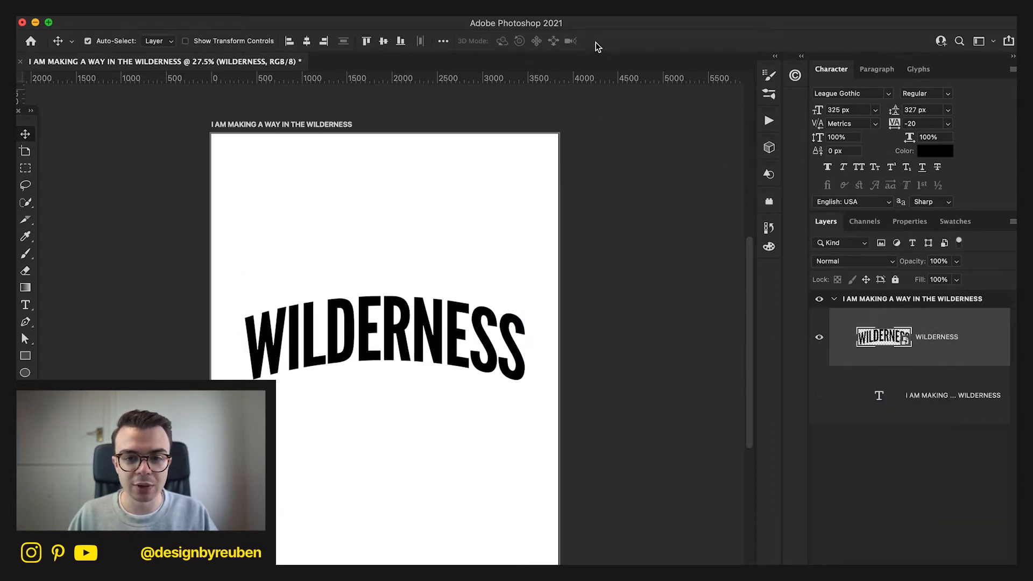
{"action": "key", "text": "super+t"}
{"action": "left_click", "coordinate": [572, 40]}
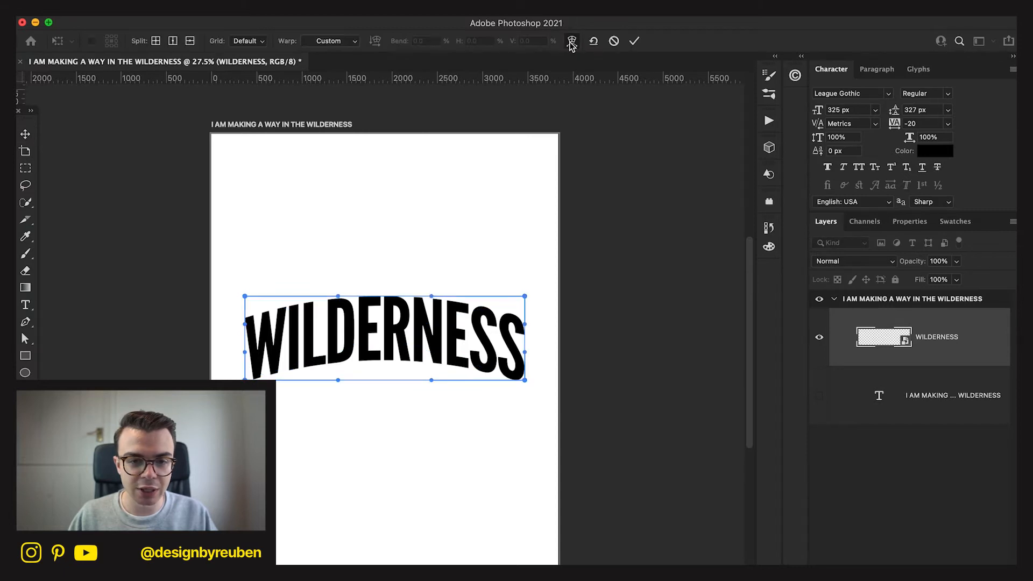
{"action": "left_click", "coordinate": [330, 42]}
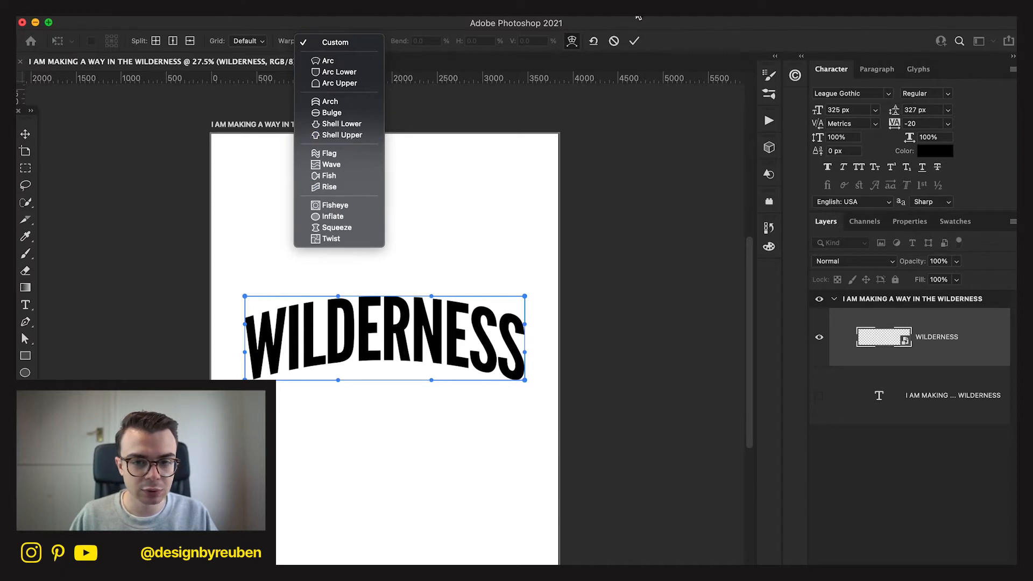
{"action": "left_click", "coordinate": [614, 42]}
{"action": "left_click", "coordinate": [613, 42]}
Apply a Perspective transform to the WILDERNESS smart object, narrowing its base to an angle of about -22.6°.
{"action": "key", "text": "super+t"}
{"action": "right_click", "coordinate": [427, 313]}
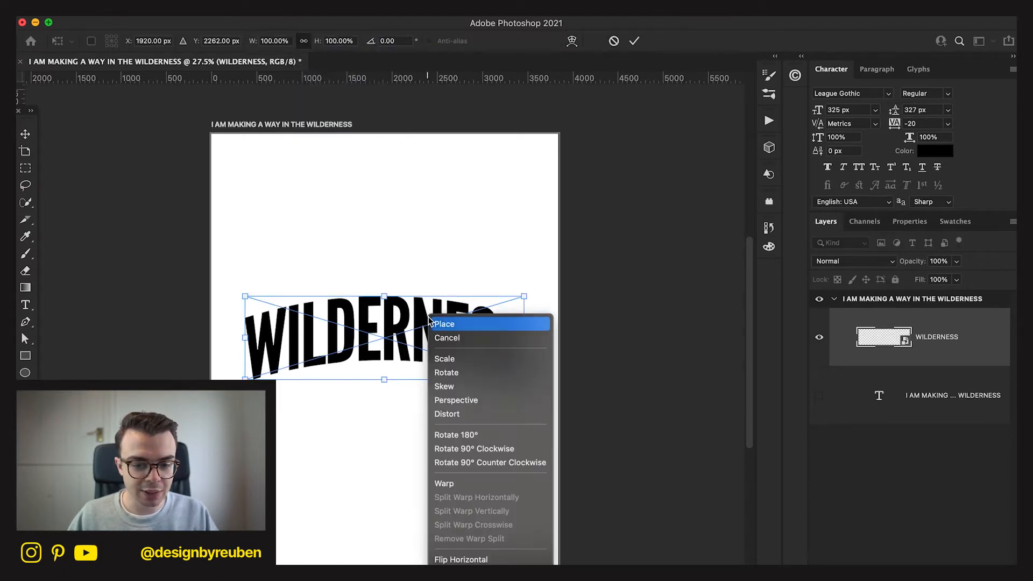
{"action": "left_click", "coordinate": [450, 398]}
{"action": "left_click_drag", "start_coordinate": [524, 380], "coordinate": [490, 380]}
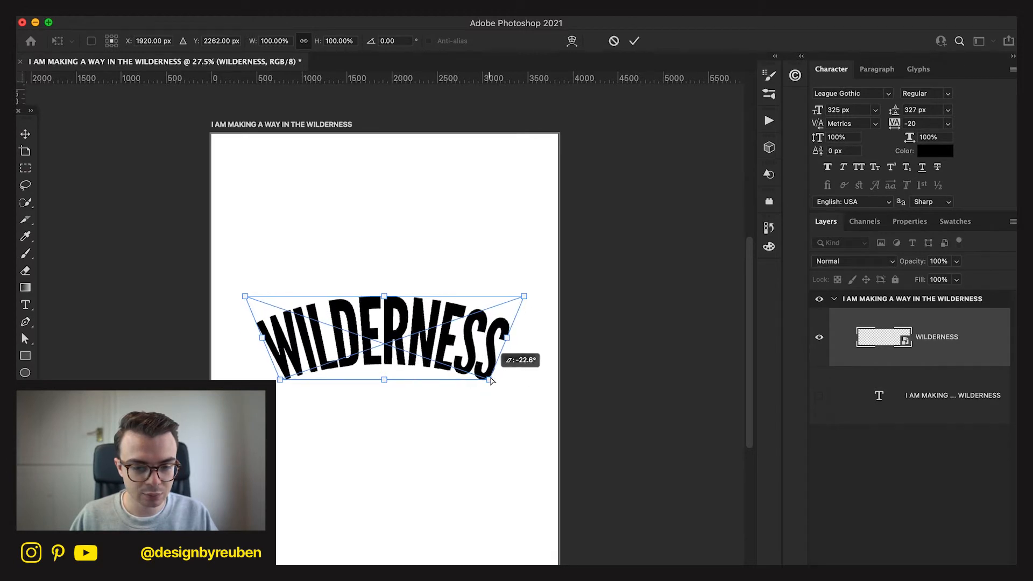
{"action": "left_click", "coordinate": [634, 41]}
Try narrowing the arched WILDERNESS from its right side, and undo that change.
{"action": "key", "text": "ctrl+t"}
{"action": "left_click_drag", "start_coordinate": [511, 341], "coordinate": [478, 338]}
{"action": "left_click", "coordinate": [635, 41]}
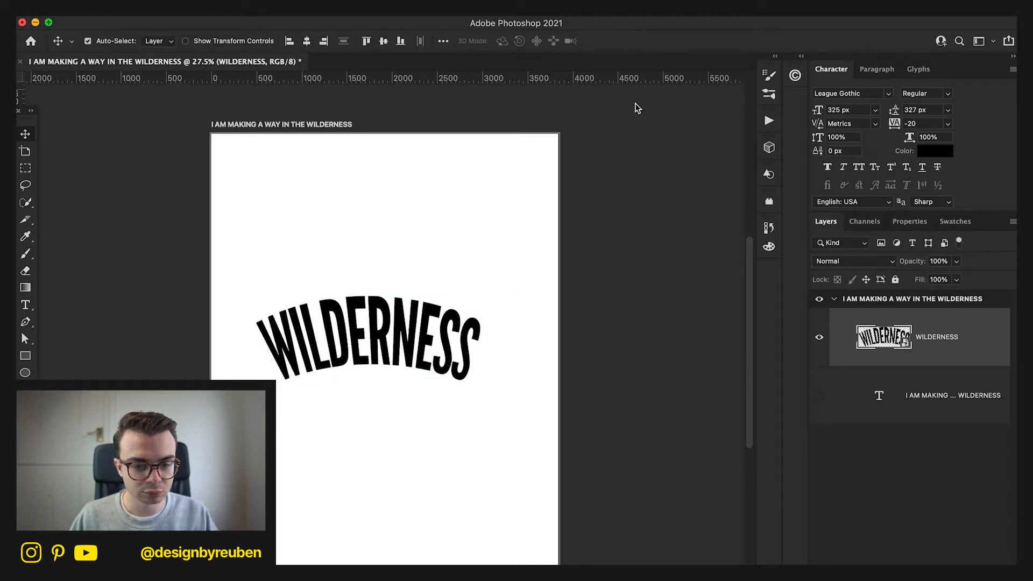
{"action": "key", "text": "super+z"}
Narrow the base of WILDERNESS further with a Perspective transform of about -31°, and centre the word on the artboard.
{"action": "key", "text": "super+t"}
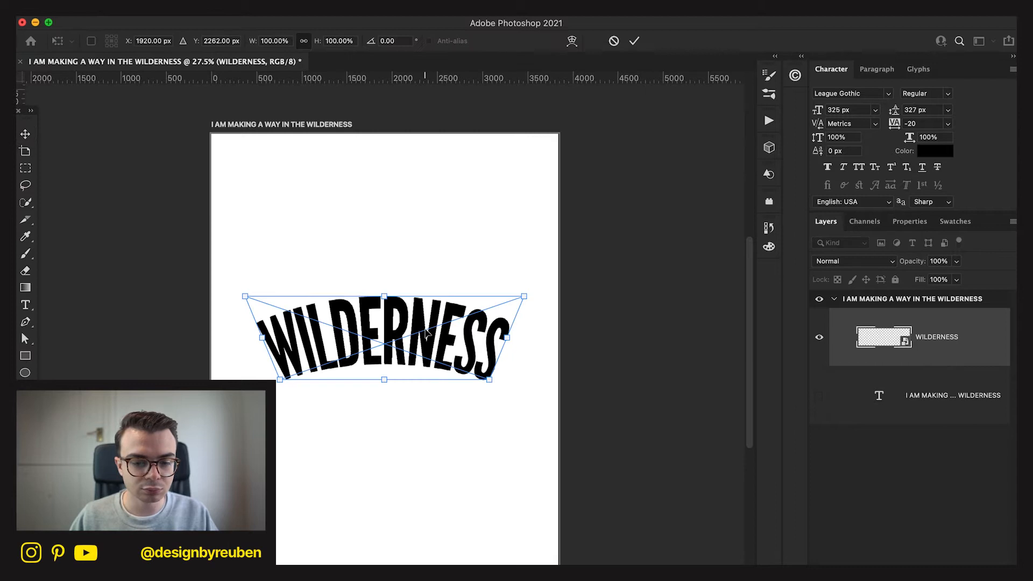
{"action": "right_click", "coordinate": [425, 338]}
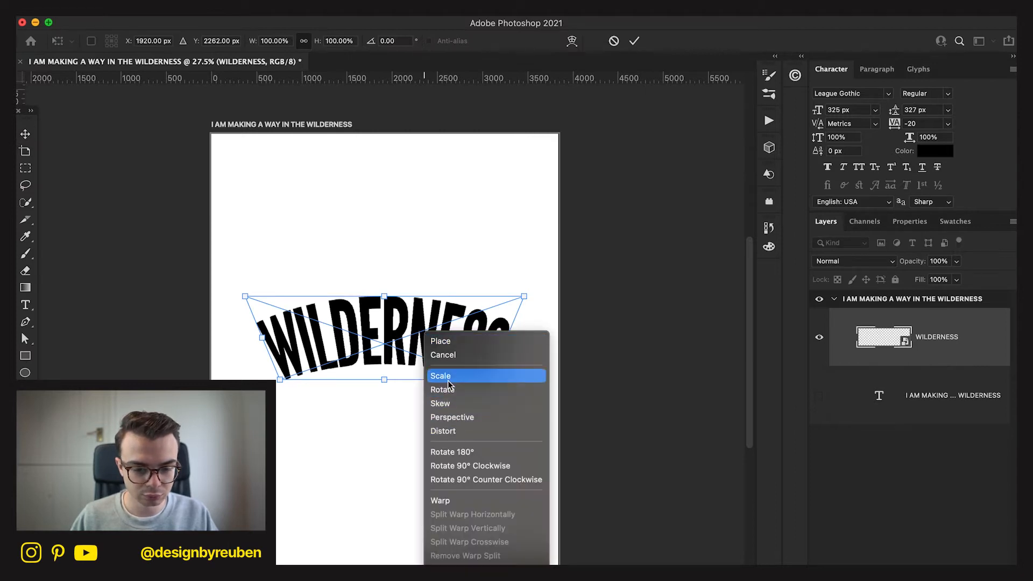
{"action": "left_click", "coordinate": [452, 417]}
{"action": "left_click_drag", "start_coordinate": [490, 380], "coordinate": [478, 381]}
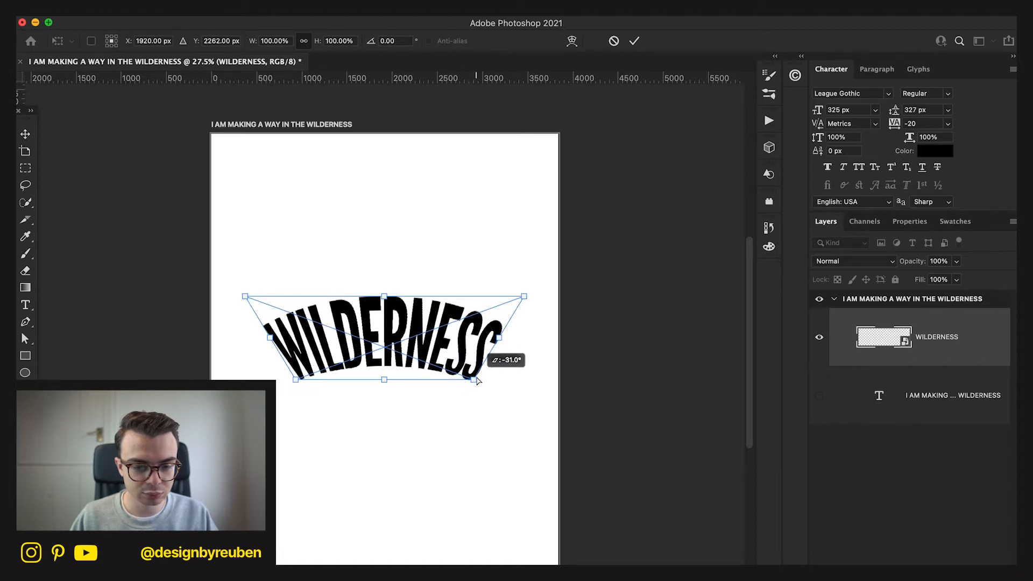
{"action": "left_click", "coordinate": [633, 41]}
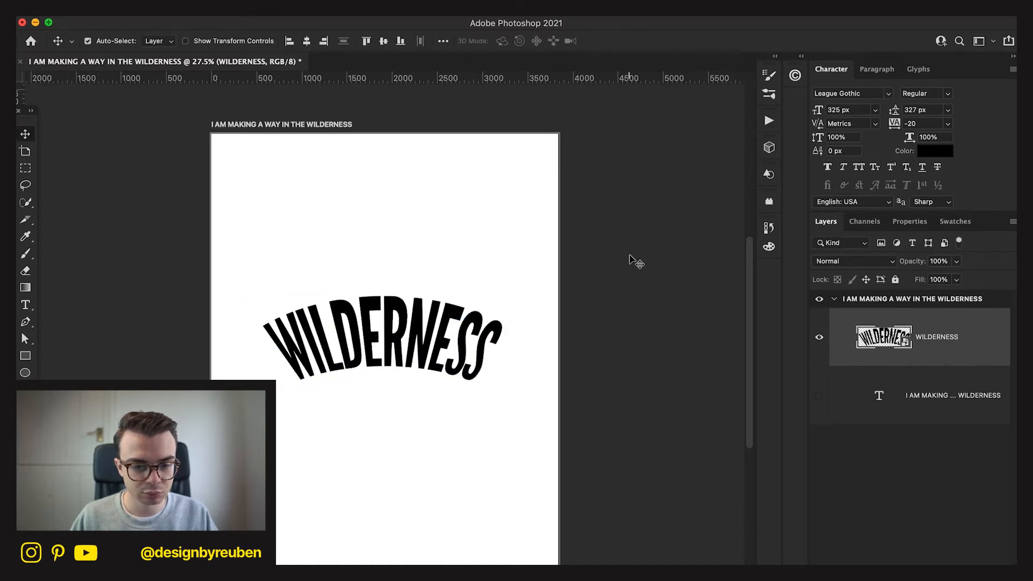
{"action": "left_click", "coordinate": [308, 43]}
{"action": "left_click", "coordinate": [382, 43]}
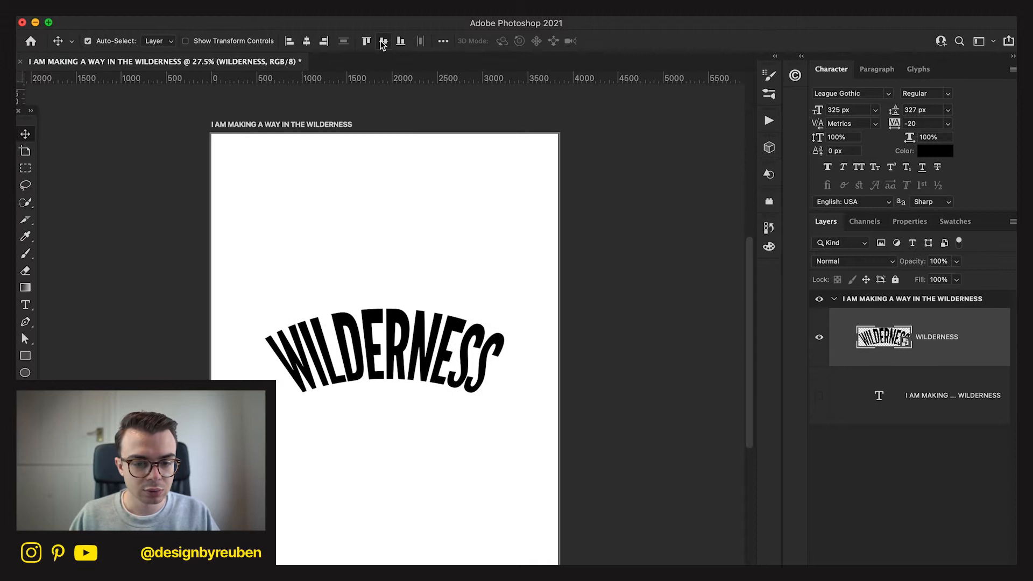
Reduce the height of the arched WILDERNESS by lowering its upper edge slightly.
{"action": "key", "text": "cmd+t"}
{"action": "right_click", "coordinate": [440, 338]}
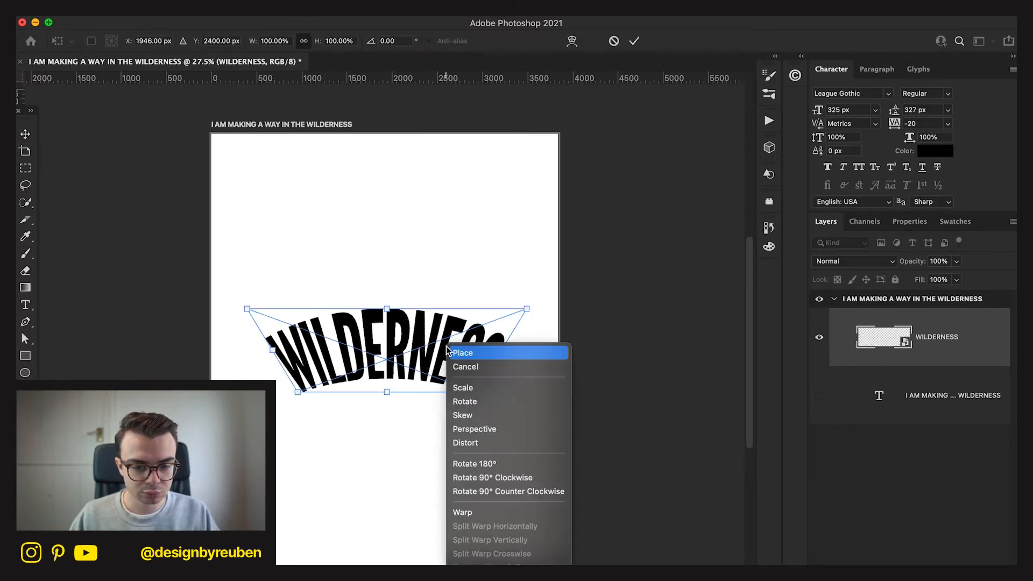
{"action": "left_click", "coordinate": [419, 329]}
{"action": "left_click_drag", "start_coordinate": [390, 307], "coordinate": [388, 326]}
{"action": "left_click", "coordinate": [634, 42]}
Enlarge the arched WILDERNESS proportionally to a width of about 113%, and centre it vertically on the artboard.
{"action": "key", "text": "cmd+t"}
{"action": "left_click_drag", "start_coordinate": [496, 365], "coordinate": [519, 356]}
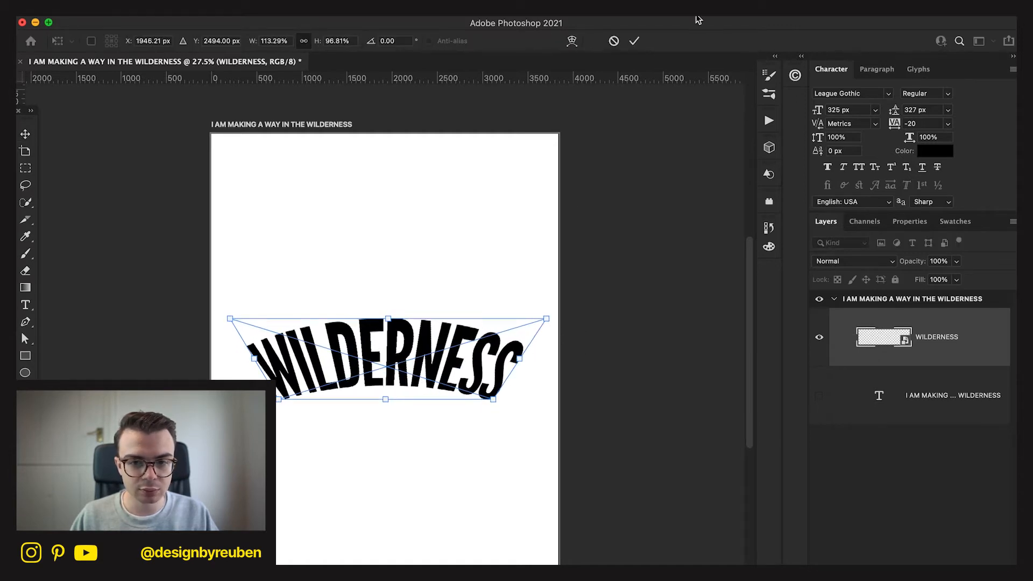
{"action": "left_click", "coordinate": [634, 41]}
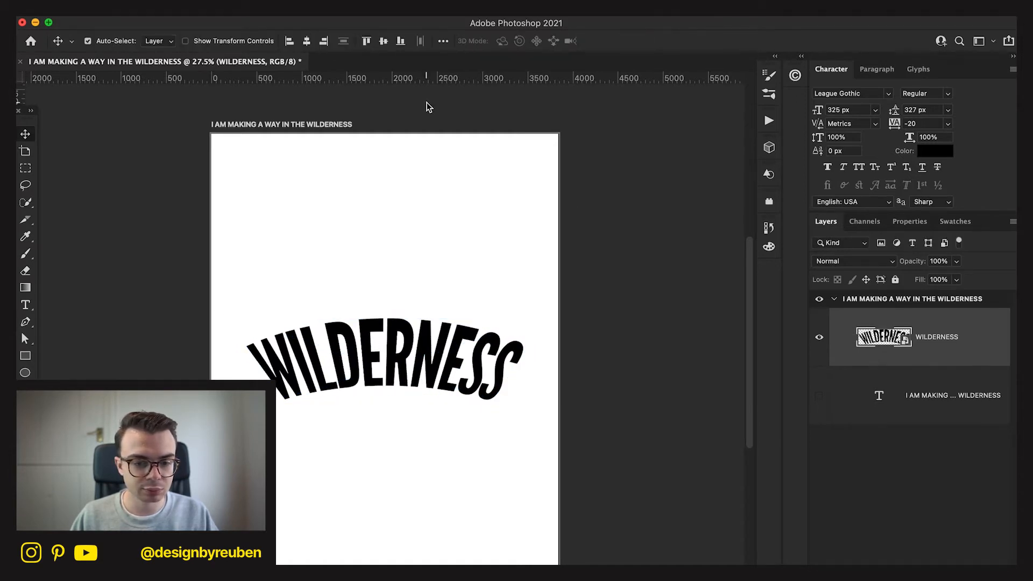
{"action": "left_click", "coordinate": [388, 41]}
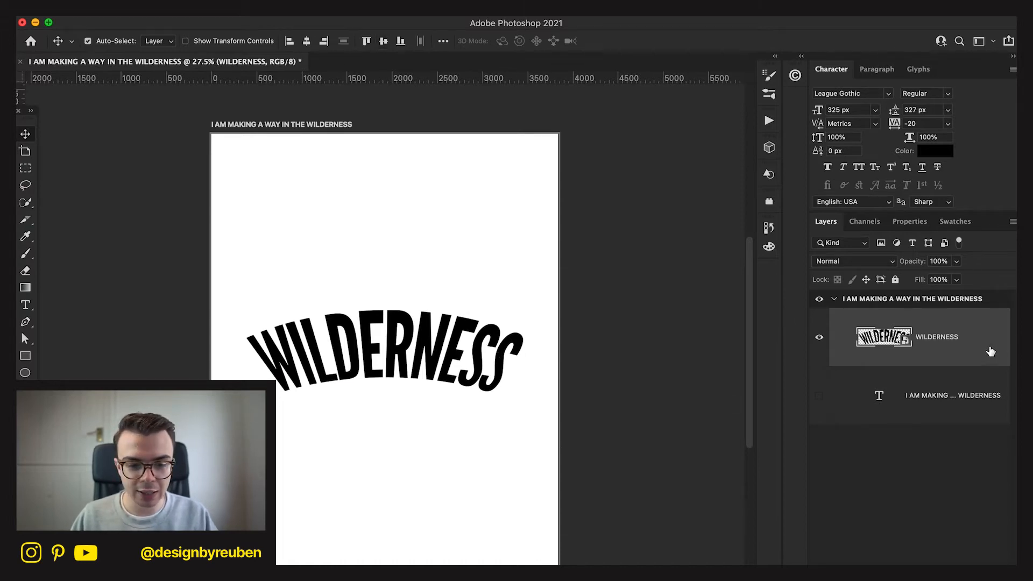
Show the headline text layer again and delete its last line, WILDERNESS.
{"action": "left_click", "coordinate": [952, 392]}
{"action": "left_click", "coordinate": [825, 411]}
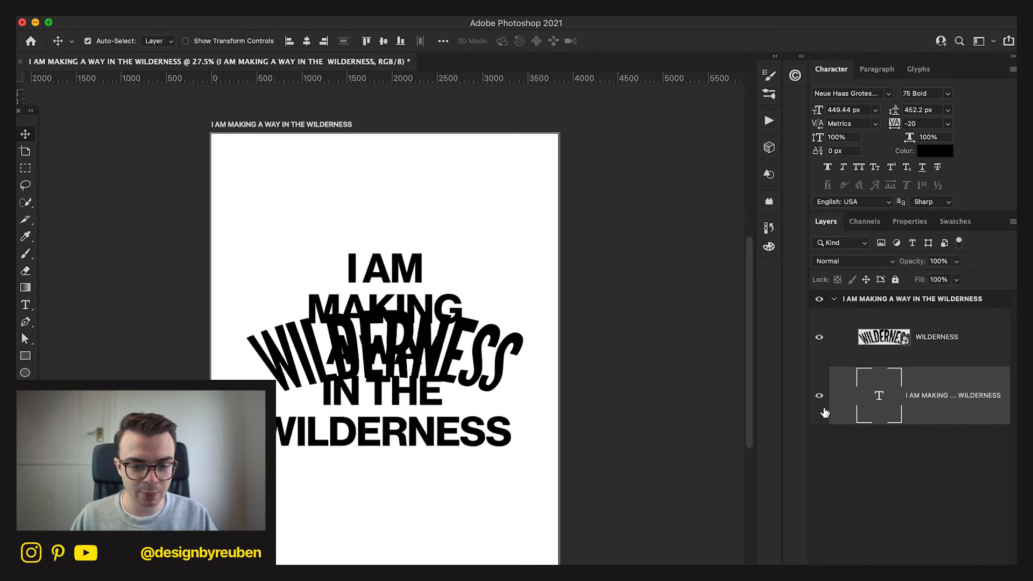
{"action": "key", "text": "t"}
{"action": "left_click_drag", "start_coordinate": [510, 430], "coordinate": [215, 435]}
{"action": "key", "text": "BackSpace"}
{"action": "key", "text": "BackSpace"}
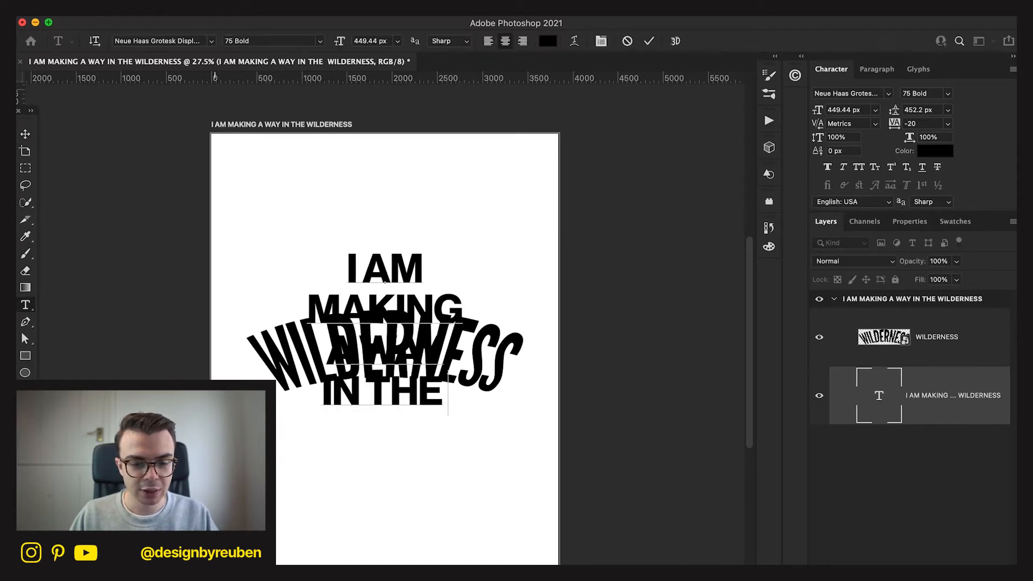
Remove the line break before IN THE so that the headline's third line reads A WAY IN THE.
{"action": "key", "text": "BackSpace"}
{"action": "key", "text": "BackSpace"}
{"action": "key", "text": "BackSpace"}
{"action": "key", "text": "BackSpace"}
{"action": "key", "text": "BackSpace"}
{"action": "key", "text": "BackSpace"}
{"action": "key", "text": "BackSpace"}
{"action": "key", "text": "BackSpace"}
{"action": "key", "text": "BackSpace"}
{"action": "key", "text": "BackSpace"}
{"action": "key", "text": "BackSpace"}
{"action": "key", "text": "BackSpace"}
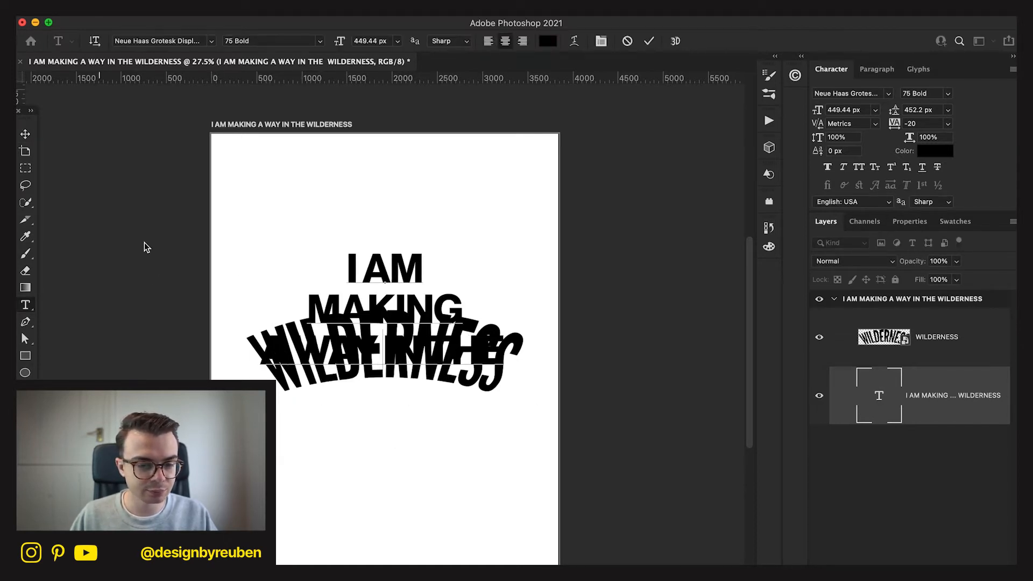
Scale the headline text down to about 215 px and place it just above the arched WILDERNESS.
{"action": "key", "text": "super+t"}
{"action": "left_click_drag", "start_coordinate": [507, 311], "coordinate": [444, 312]}
{"action": "left_click", "coordinate": [678, 42]}
{"action": "left_click_drag", "start_coordinate": [434, 436], "coordinate": [434, 403]}
Rearrange the headline's line breaks into two lines reading I AM MAKING and A WAY IN THE.
{"action": "key", "text": "t"}
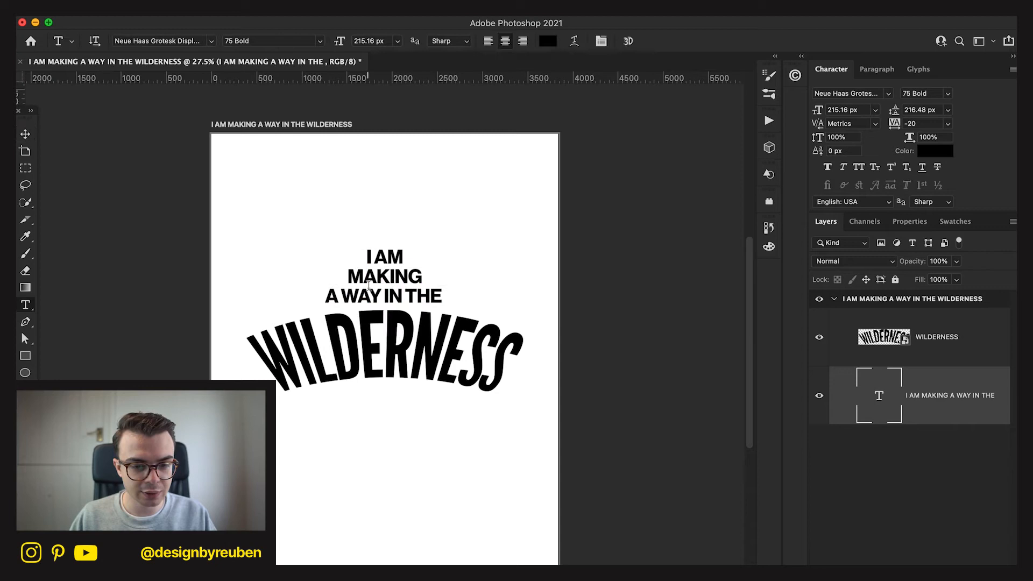
{"action": "left_click", "coordinate": [333, 293]}
{"action": "key", "text": "BackSpace"}
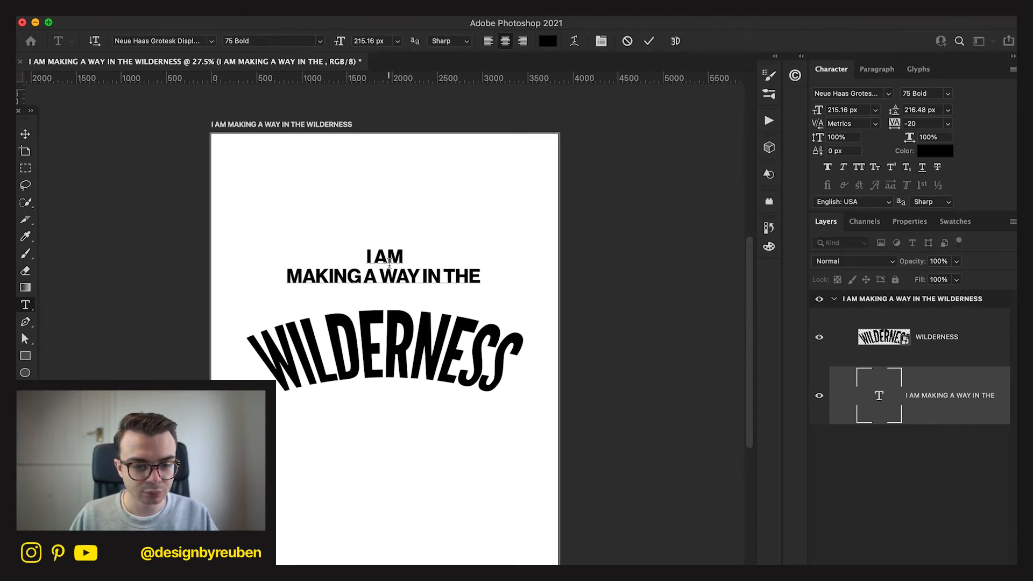
{"action": "key", "text": "BackSpace"}
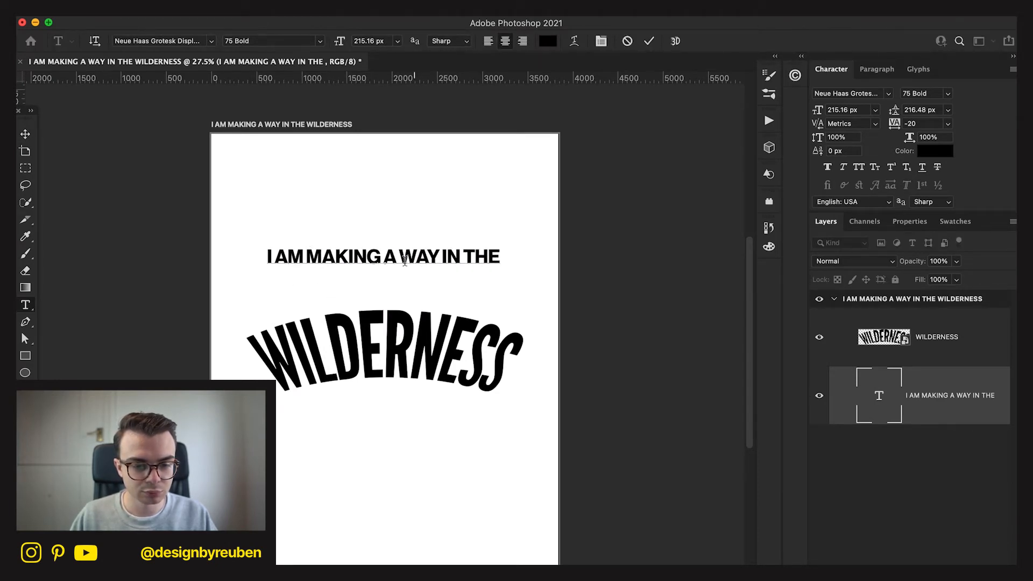
{"action": "key", "text": "Return"}
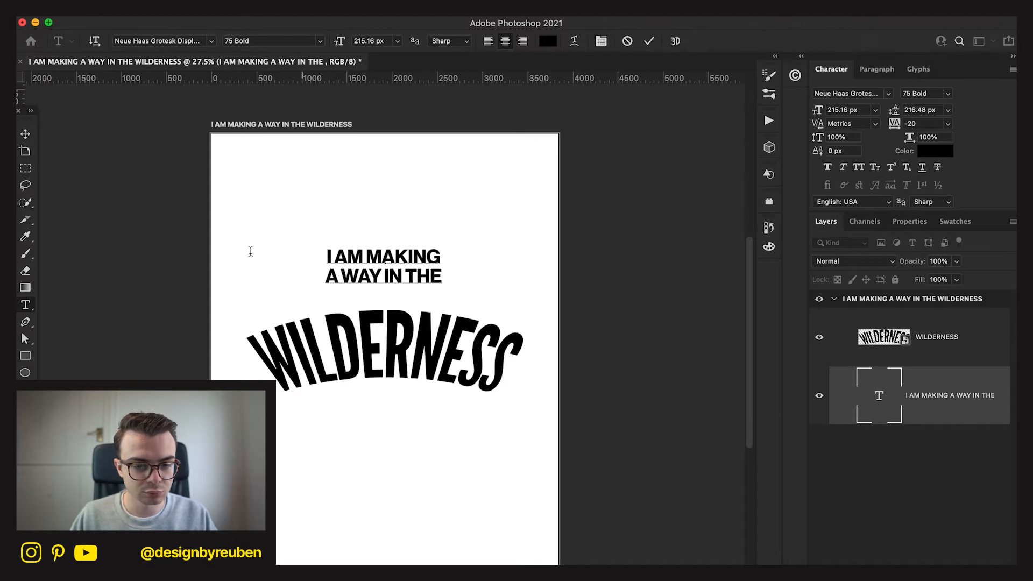
Move the headline down closer to WILDERNESS, group both layers, and centre the group vertically on the artboard.
{"action": "left_click", "coordinate": [25, 134]}
{"action": "left_click_drag", "start_coordinate": [440, 215], "coordinate": [440, 234]}
{"action": "left_click", "coordinate": [866, 350], "text": "shift"}
{"action": "key", "text": "super+g"}
{"action": "left_click_drag", "start_coordinate": [486, 275], "coordinate": [482, 304]}
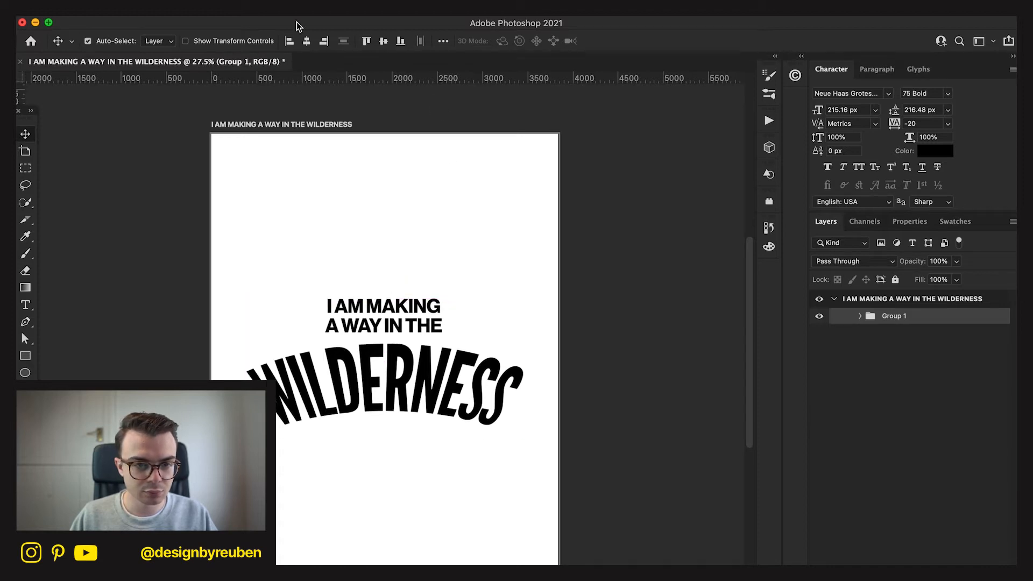
{"action": "left_click", "coordinate": [382, 43]}
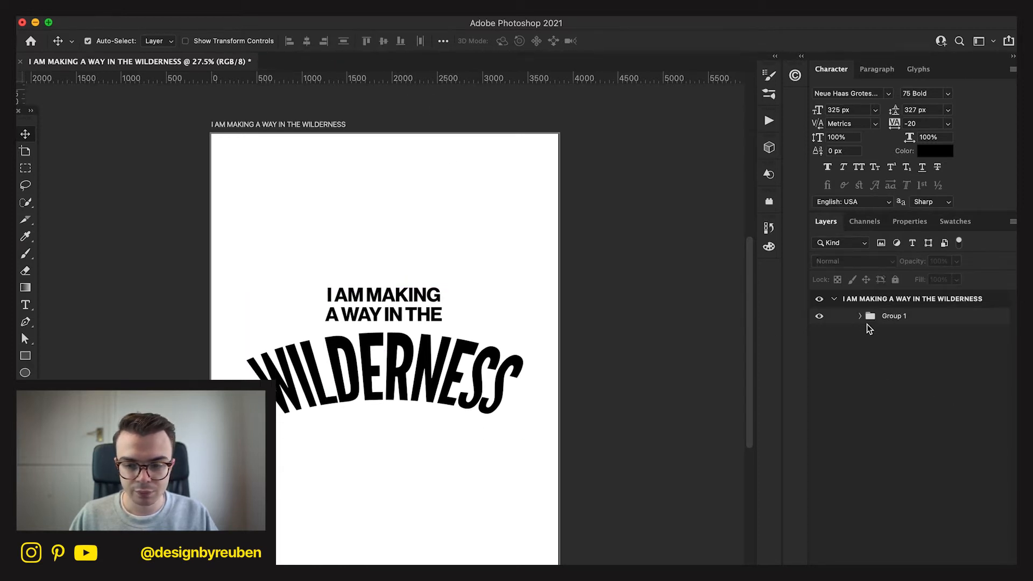
Hide the arched WILDERNESS inside the group and erase all the text of the headline layer.
{"action": "left_click", "coordinate": [860, 316]}
{"action": "left_click", "coordinate": [915, 374]}
{"action": "left_click", "coordinate": [819, 365]}
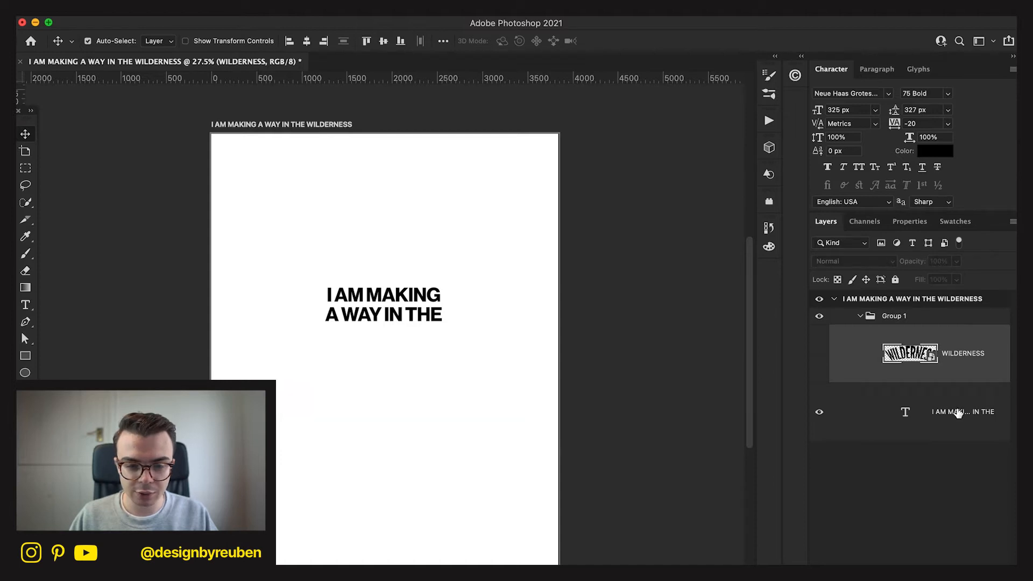
{"action": "left_click", "coordinate": [957, 414]}
{"action": "key", "text": "t"}
{"action": "left_click_drag", "start_coordinate": [441, 310], "coordinate": [384, 312]}
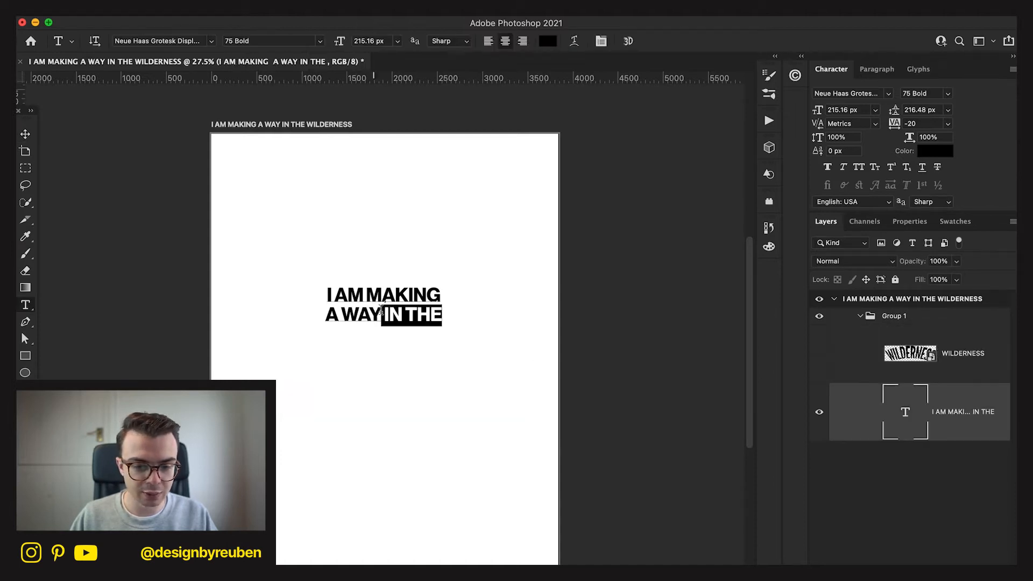
{"action": "key", "text": "BackSpace"}
{"action": "key", "text": "BackSpace"}
{"action": "key", "text": "super+a"}
{"action": "key", "text": "BackSpace"}
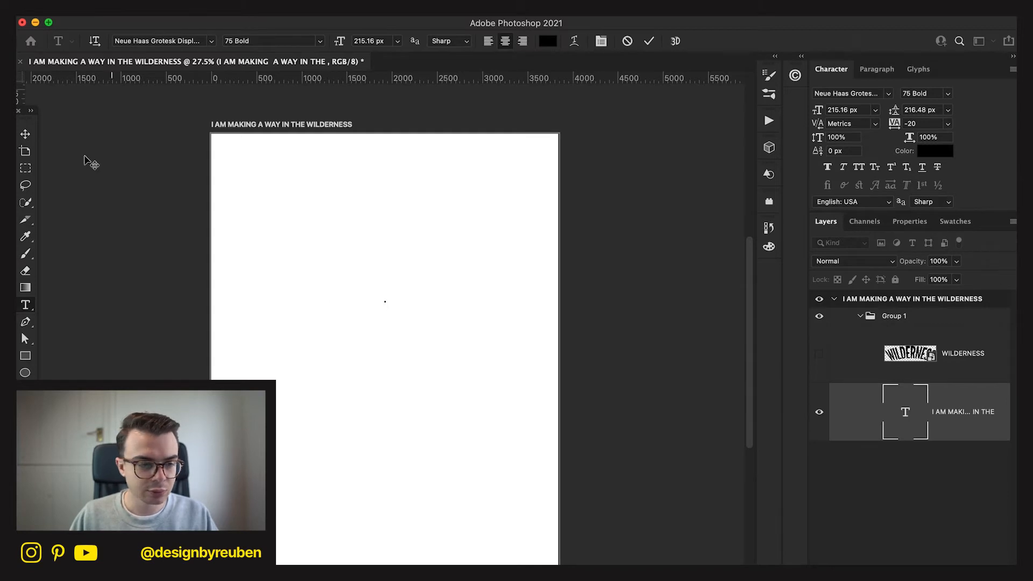
{"action": "left_click", "coordinate": [26, 137]}
Add a new text layer reading A WAY, centre it horizontally on the artboard, and set its font to Kanit Bold.
{"action": "key", "text": "t"}
{"action": "left_click", "coordinate": [332, 295]}
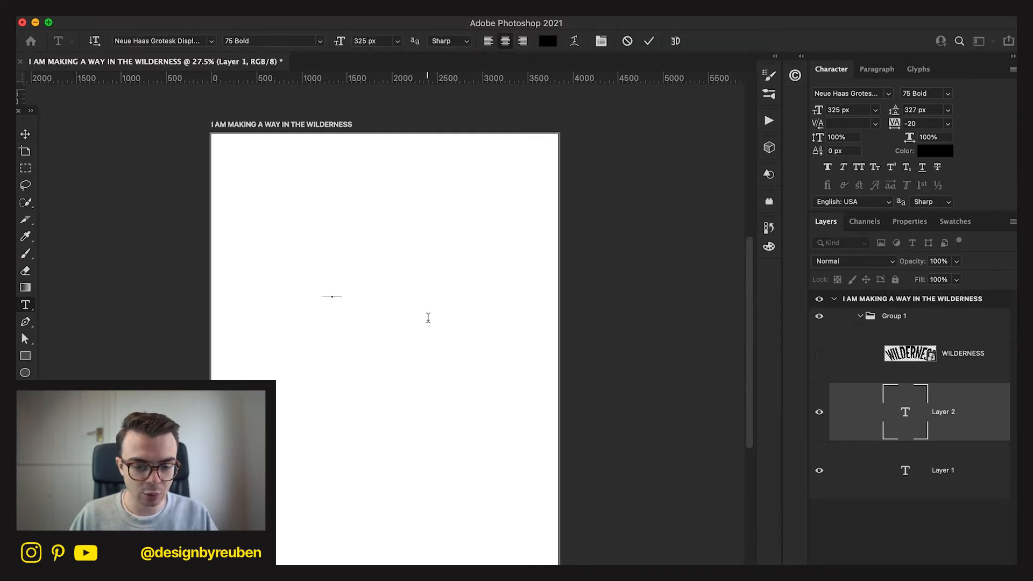
{"action": "type", "text": "A WAY"}
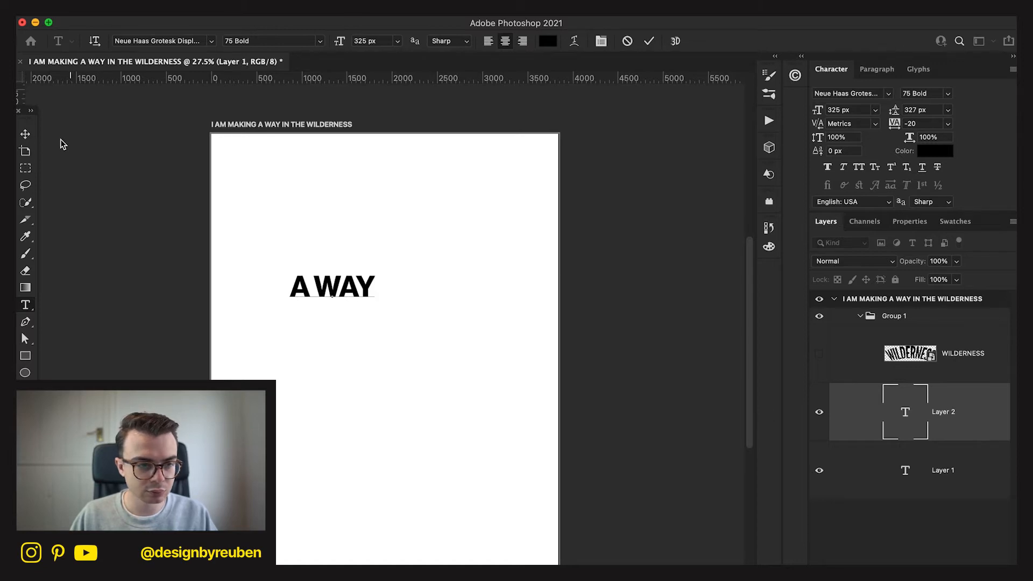
{"action": "left_click", "coordinate": [26, 134]}
{"action": "left_click", "coordinate": [307, 40]}
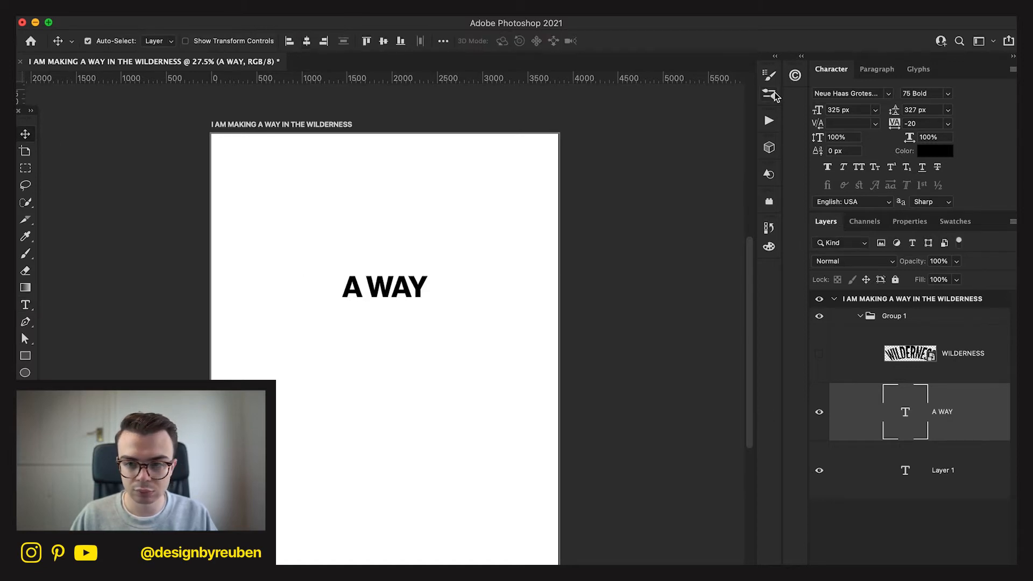
{"action": "left_click", "coordinate": [888, 95]}
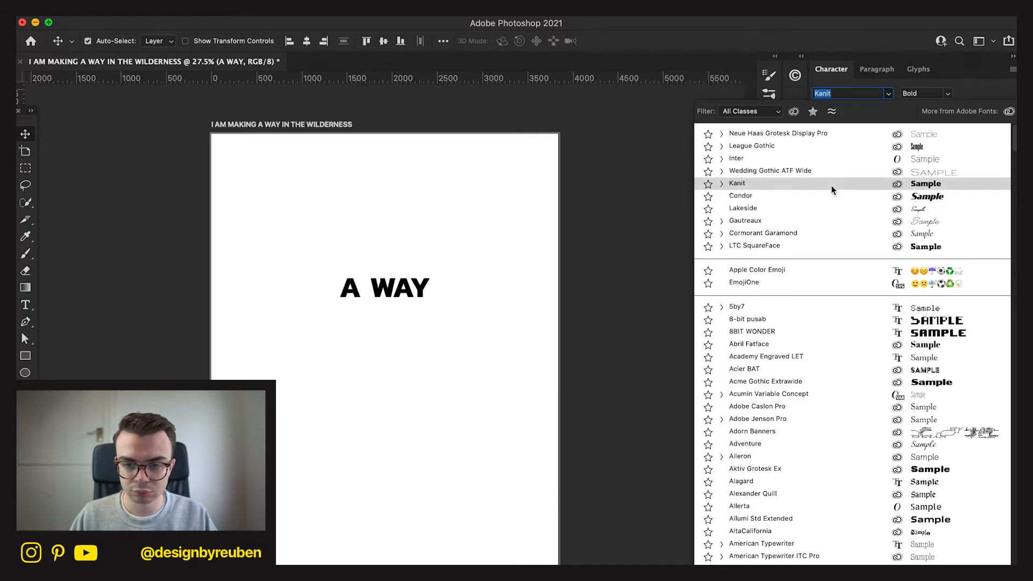
{"action": "left_click", "coordinate": [831, 185]}
Enlarge A WAY to about 567 px, centre it horizontally, and move it down slightly.
{"action": "key", "text": "super+t"}
{"action": "left_click_drag", "start_coordinate": [437, 293], "coordinate": [465, 293]}
{"action": "left_click", "coordinate": [677, 43]}
{"action": "left_click", "coordinate": [291, 42]}
{"action": "left_click", "coordinate": [306, 42]}
{"action": "left_click_drag", "start_coordinate": [411, 239], "coordinate": [411, 256]}
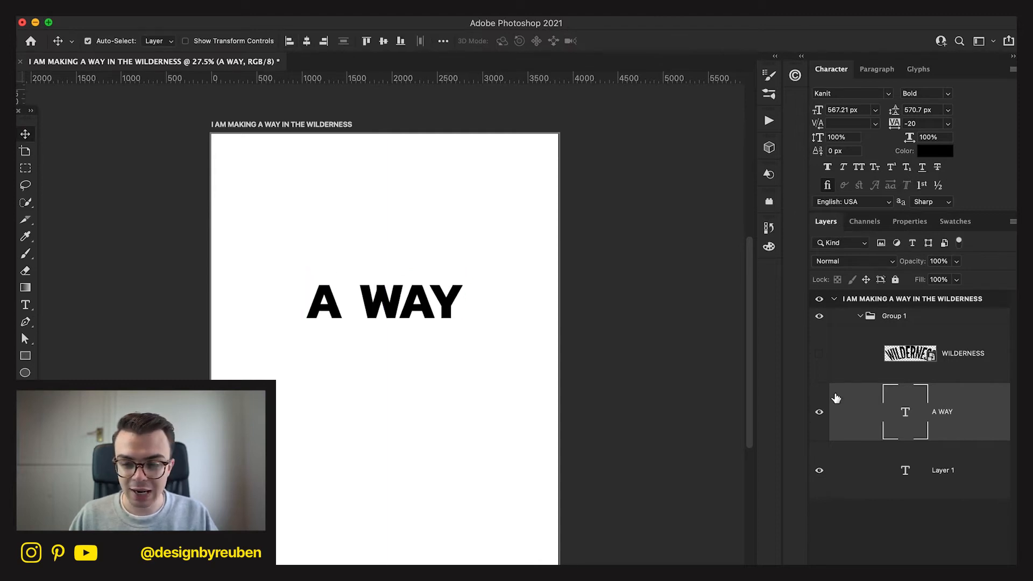
Show the arched WILDERNESS again, then resize A WAY to about 463 px and raise it slightly above the arch.
{"action": "left_click", "coordinate": [818, 353]}
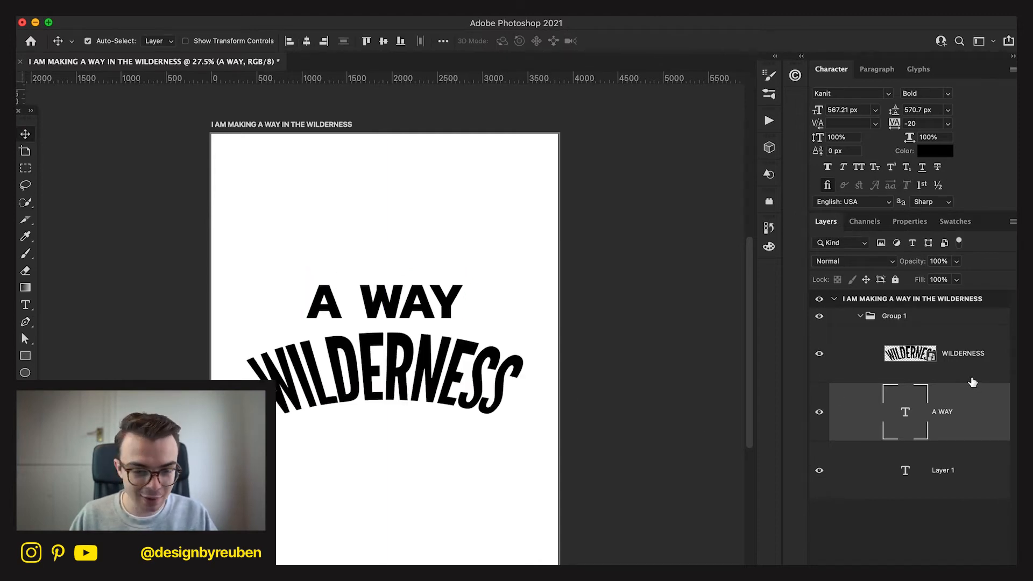
{"action": "left_click", "coordinate": [972, 380]}
{"action": "mouse_move", "coordinate": [568, 467]}
{"action": "left_mouse_down"}
{"action": "mouse_move", "coordinate": [567, 451]}
{"action": "mouse_move", "coordinate": [570, 472]}
{"action": "left_mouse_up"}
{"action": "left_click", "coordinate": [890, 404]}
{"action": "key", "text": "ctrl+t"}
{"action": "left_click_drag", "start_coordinate": [462, 316], "coordinate": [449, 305]}
{"action": "left_click", "coordinate": [678, 41]}
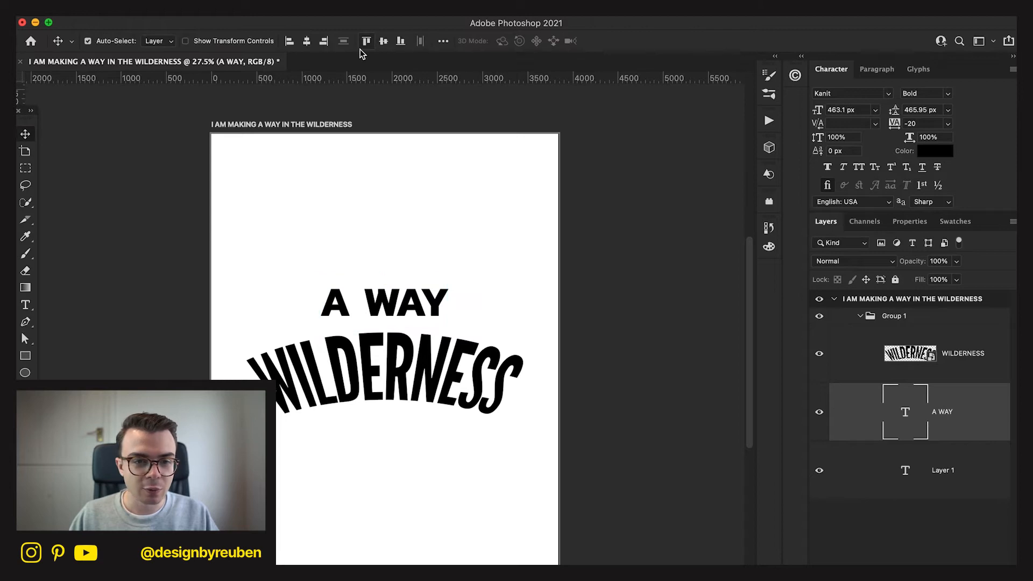
{"action": "left_click_drag", "start_coordinate": [414, 209], "coordinate": [406, 196]}
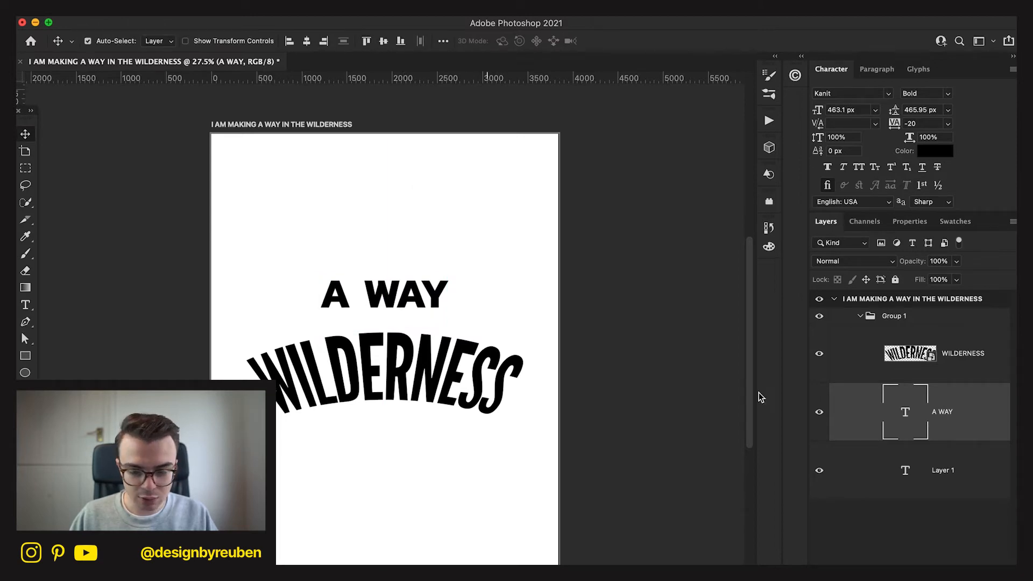
Delete the empty text layer and duplicate A WAY, placing the copy directly above the original.
{"action": "left_click", "coordinate": [964, 493]}
{"action": "key", "text": "BackSpace"}
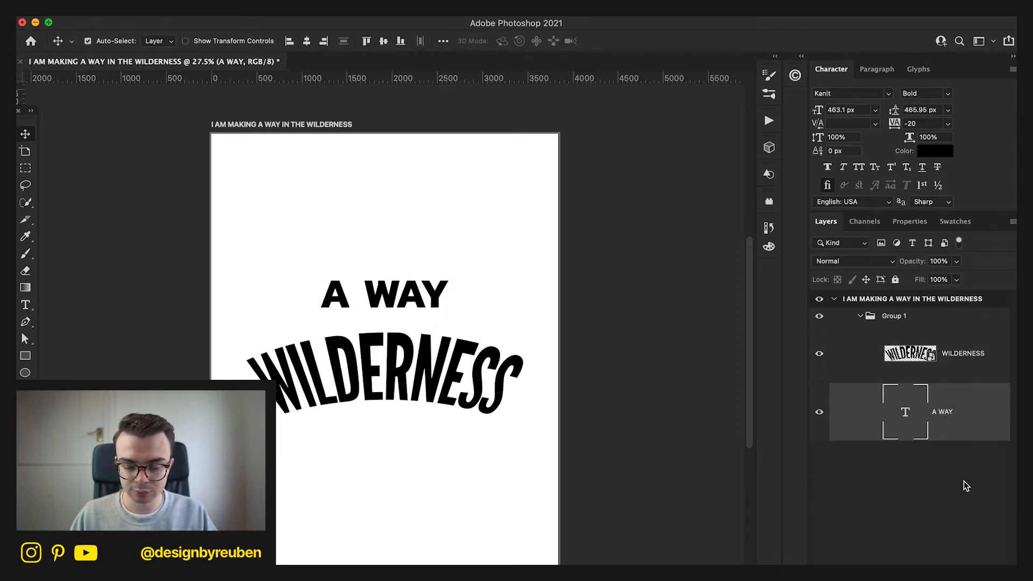
{"action": "key", "text": "super+j"}
{"action": "left_click_drag", "start_coordinate": [418, 296], "coordinate": [419, 260]}
Replace the text of the upper A WAY copy with I AM MAKING.
{"action": "key", "text": "t"}
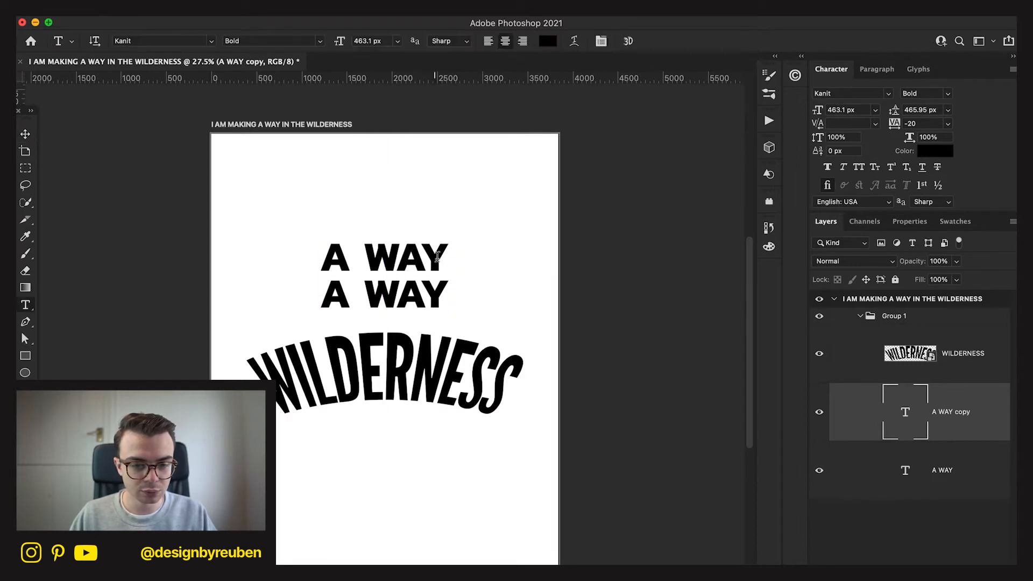
{"action": "double_click", "coordinate": [436, 258]}
{"action": "key", "text": "super+a"}
{"action": "key", "text": "BackSpace"}
{"action": "type", "text": "A"}
{"action": "key", "text": "BackSpace"}
{"action": "type", "text": "I"}
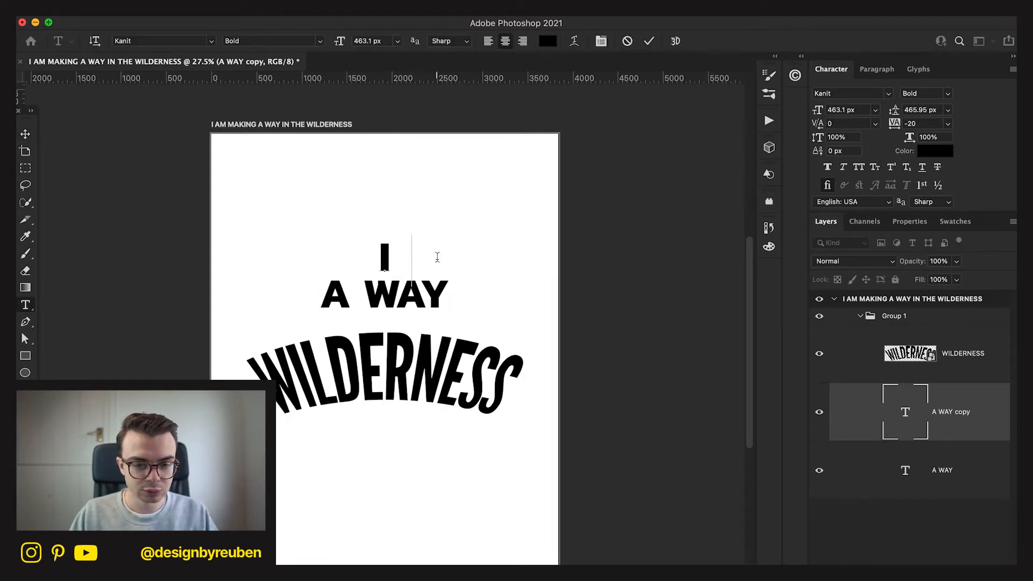
{"action": "type", "text": " AM MAKING"}
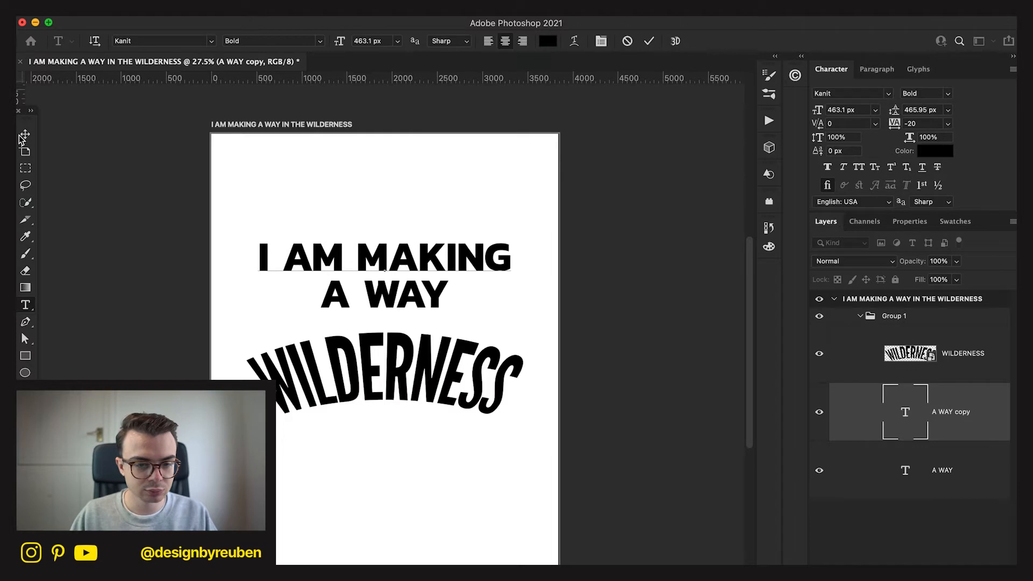
{"action": "left_click", "coordinate": [24, 135]}
Scale I AM MAKING down proportionally to about 83%.
{"action": "key", "text": "super+t"}
{"action": "left_click_drag", "start_coordinate": [515, 258], "coordinate": [494, 260]}
{"action": "left_click", "coordinate": [677, 41]}
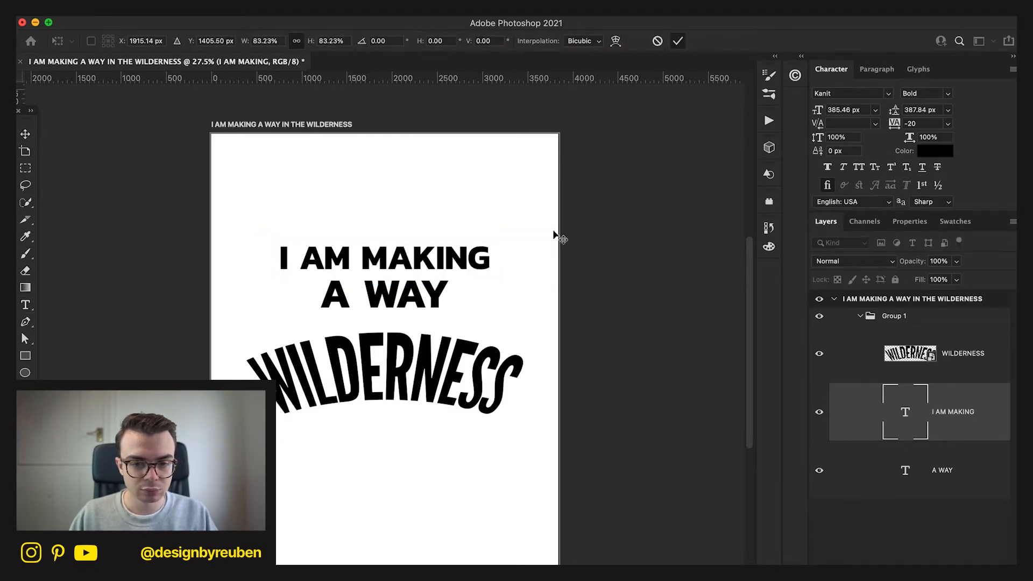
{"action": "left_click_drag", "start_coordinate": [502, 306], "coordinate": [499, 311]}
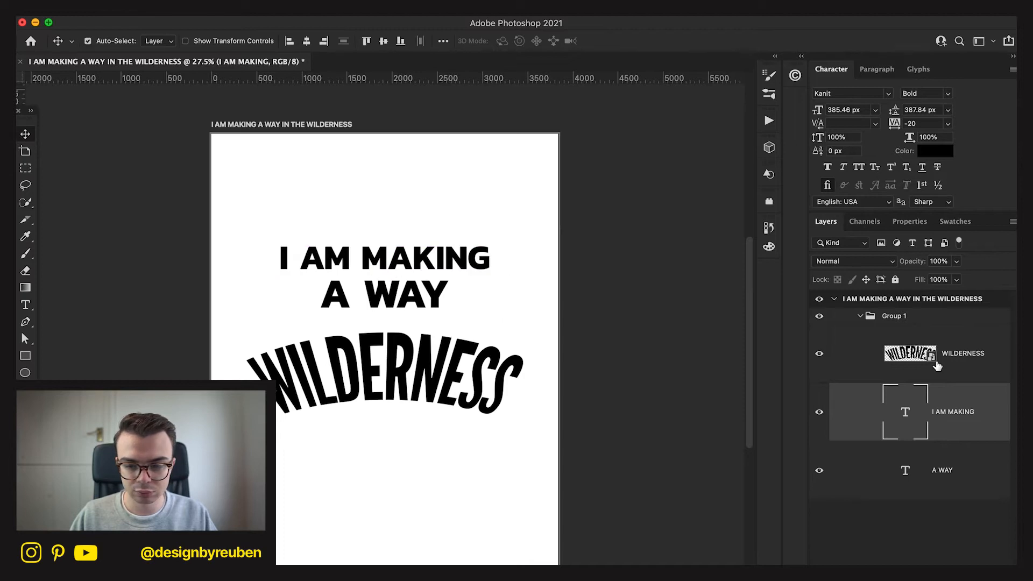
Delete the A WAY text layer and duplicate I AM MAKING, placing the copy just above the arched WILDERNESS.
{"action": "left_click", "coordinate": [955, 466]}
{"action": "key", "text": "Delete"}
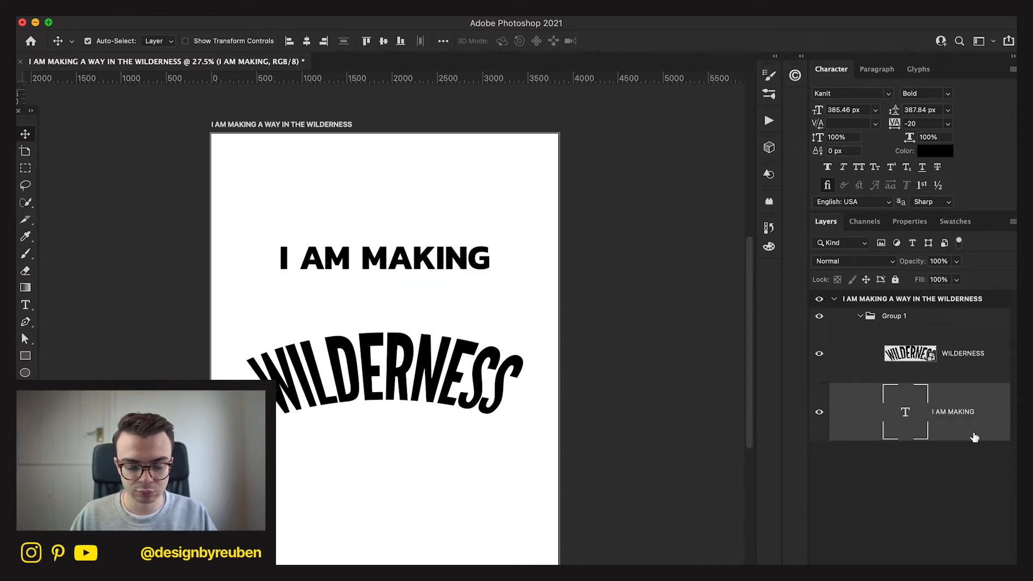
{"action": "key", "text": "super+j"}
{"action": "left_click_drag", "start_coordinate": [482, 256], "coordinate": [480, 310]}
Replace the text of the lower I AM MAKING copy with IN THE.
{"action": "key", "text": "t"}
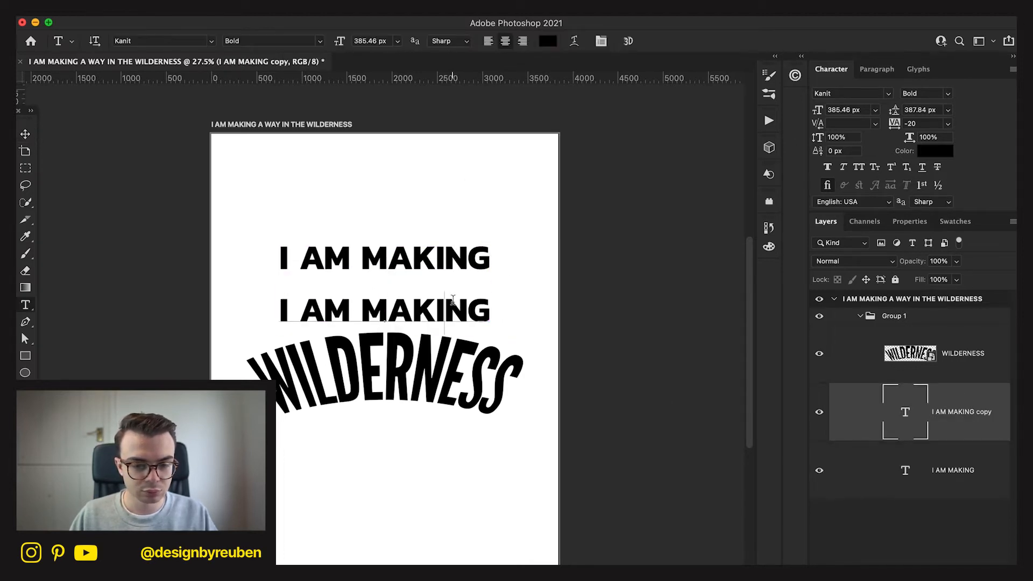
{"action": "triple_click", "coordinate": [454, 299]}
{"action": "type", "text": "IN THE"}
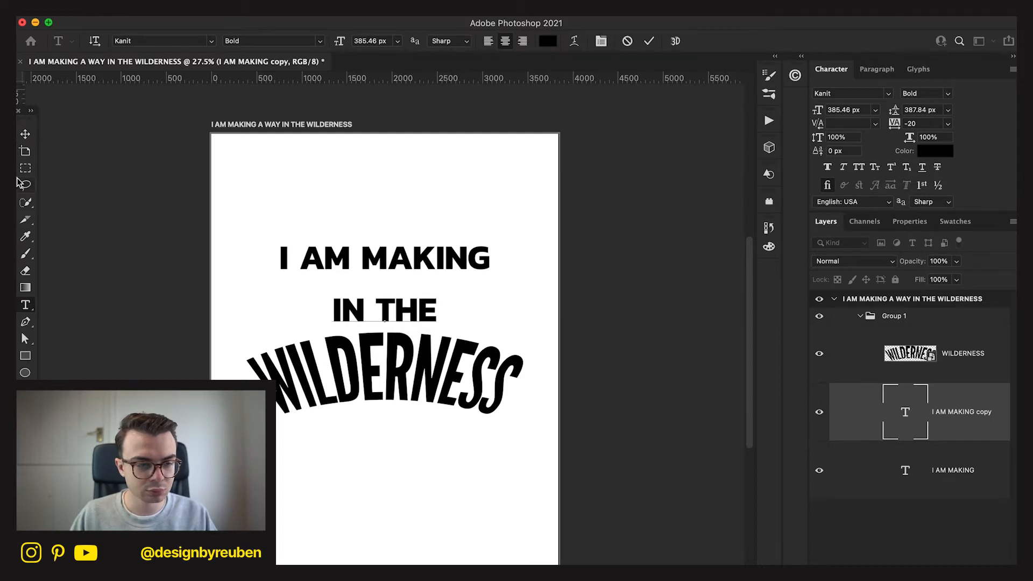
{"action": "left_click", "coordinate": [26, 134]}
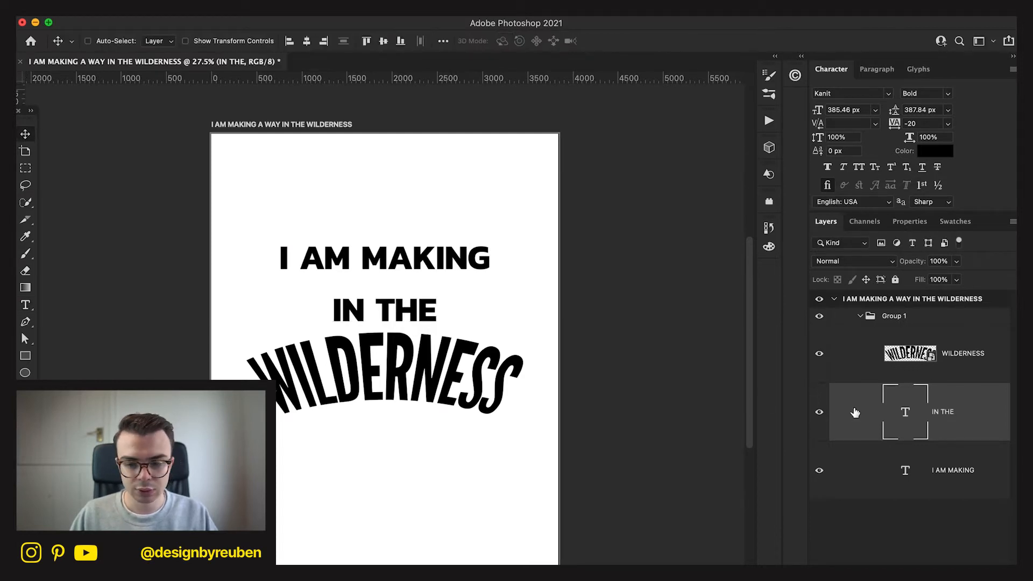
Scale I AM MAKING and IN THE down together to about 330 px and move both slightly closer to WILDERNESS.
{"action": "left_click", "coordinate": [950, 373], "text": "shift"}
{"action": "left_click", "coordinate": [1000, 424]}
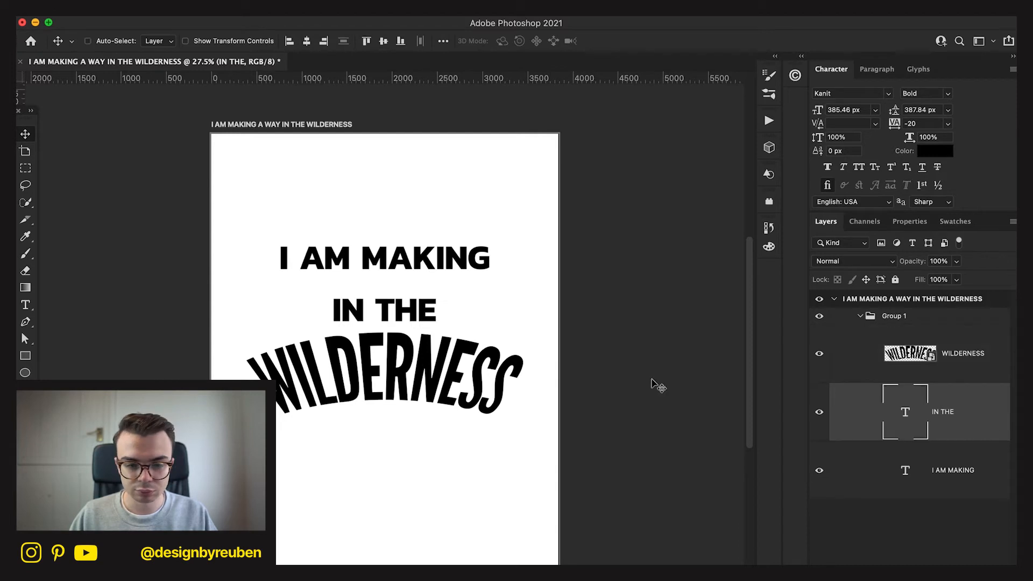
{"action": "left_click", "coordinate": [974, 473], "text": "shift"}
{"action": "key", "text": "ctrl+t"}
{"action": "left_click_drag", "start_coordinate": [489, 281], "coordinate": [474, 283]}
{"action": "left_click", "coordinate": [678, 41]}
{"action": "left_click_drag", "start_coordinate": [464, 219], "coordinate": [464, 226]}
Centre the whole text group vertically on the artboard, then raise I AM MAKING to widen the gap above IN THE.
{"action": "left_click", "coordinate": [976, 379]}
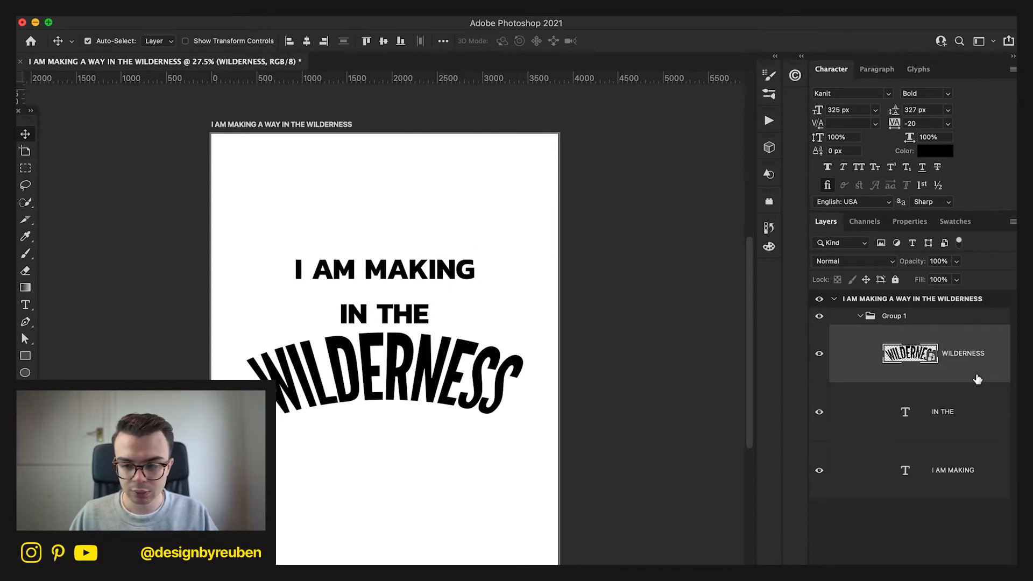
{"action": "left_click", "coordinate": [936, 329]}
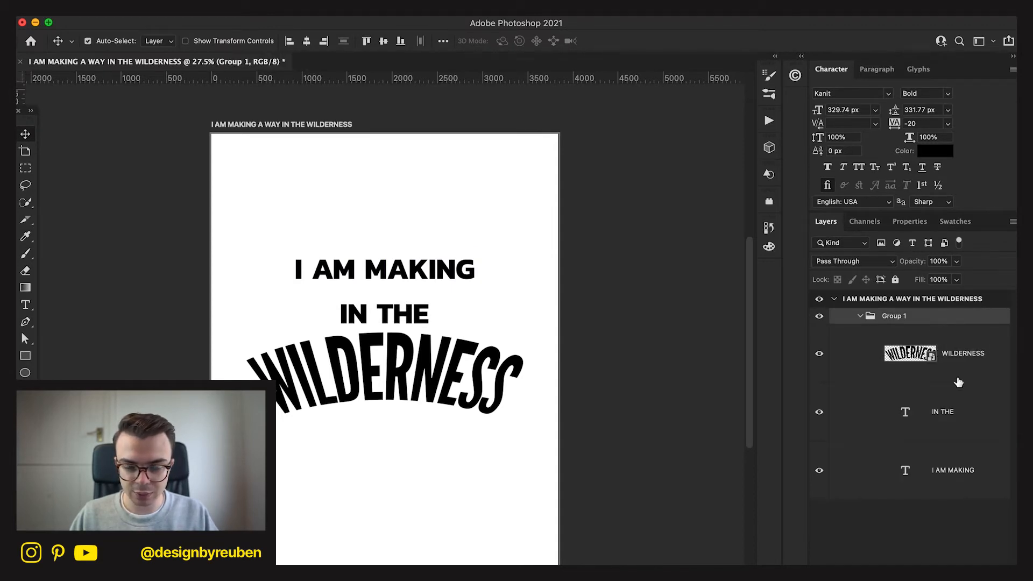
{"action": "left_click", "coordinate": [958, 366]}
{"action": "left_click", "coordinate": [957, 495], "text": "shift"}
{"action": "left_click", "coordinate": [918, 325]}
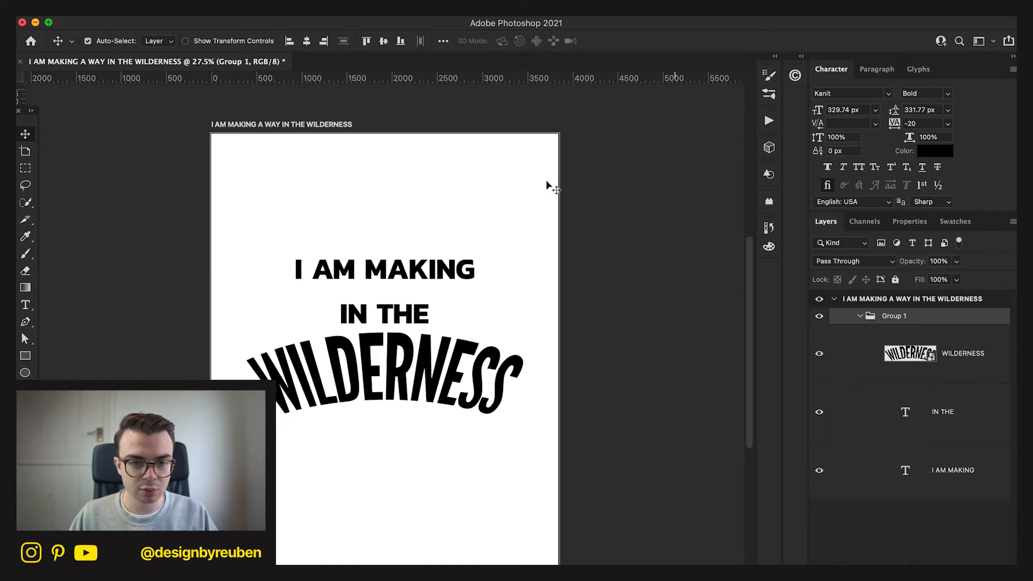
{"action": "left_click", "coordinate": [382, 43]}
{"action": "left_click", "coordinate": [964, 471]}
{"action": "left_click_drag", "start_coordinate": [457, 474], "coordinate": [454, 439]}
Add a new text layer reading A WAY in the empty area below WILDERNESS.
{"action": "key", "text": "t"}
{"action": "left_click", "coordinate": [365, 501]}
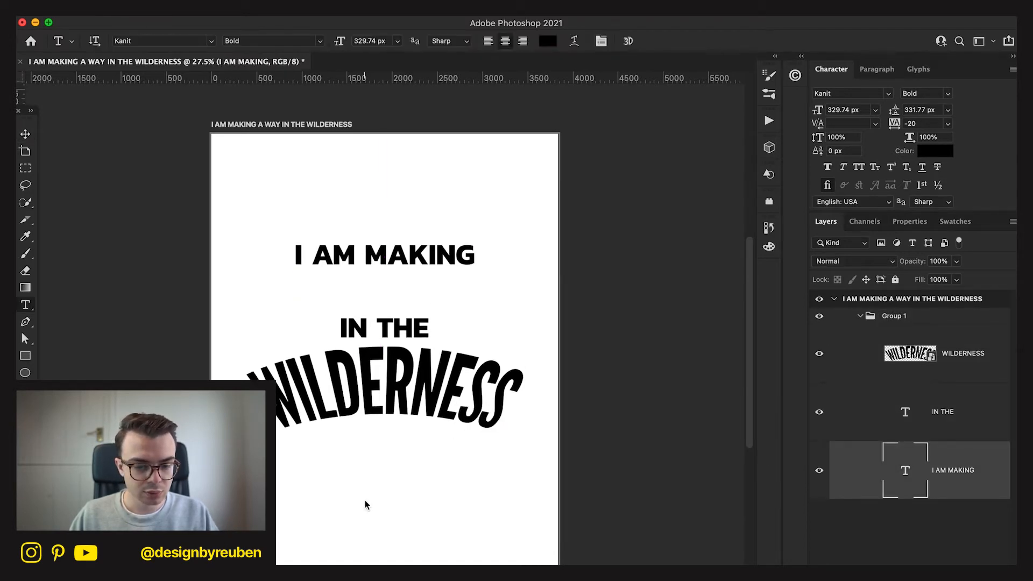
{"action": "type", "text": "A"}
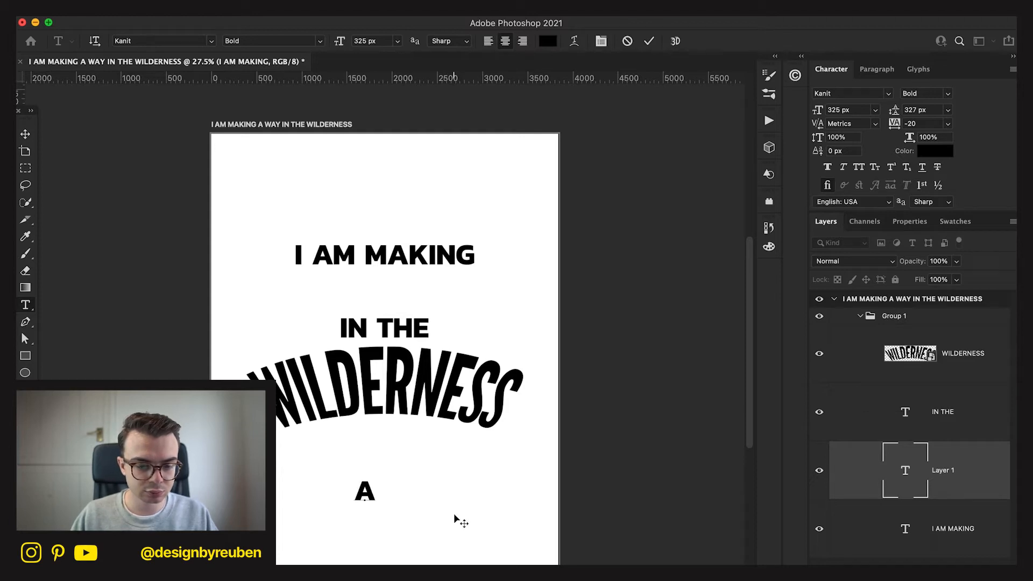
{"action": "type", "text": " WAY"}
{"action": "left_click", "coordinate": [24, 134]}
Enlarge A WAY to about 964 px and position it between I AM MAKING and IN THE.
{"action": "key", "text": "ctrl+t"}
{"action": "left_click_drag", "start_coordinate": [414, 520], "coordinate": [468, 523]}
{"action": "left_click_drag", "start_coordinate": [396, 464], "coordinate": [396, 266]}
{"action": "left_click_drag", "start_coordinate": [457, 293], "coordinate": [518, 296]}
{"action": "left_click", "coordinate": [677, 41]}
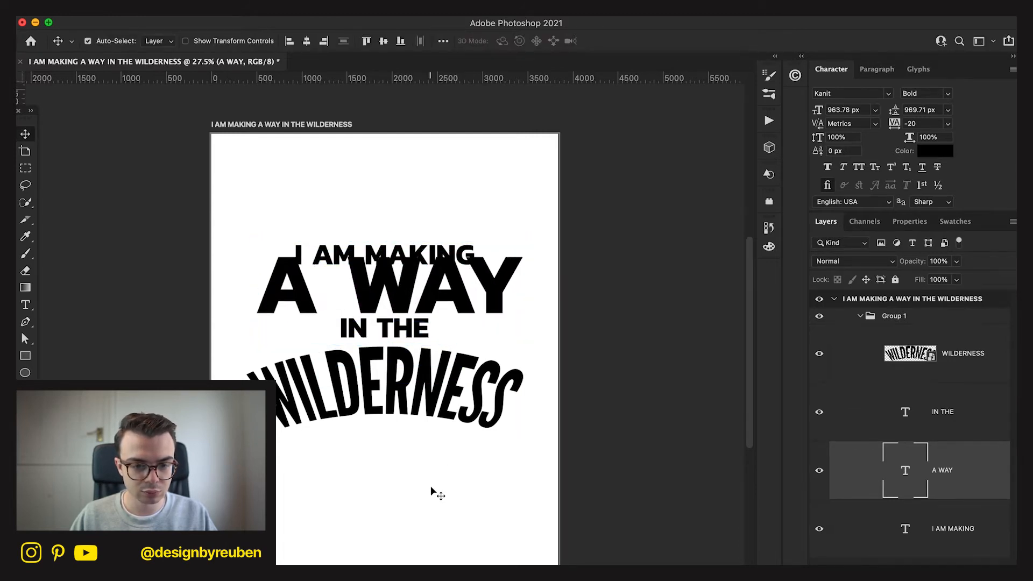
Remove the A and the space from the A WAY text so that only WAY remains.
{"action": "key", "text": "t"}
{"action": "left_click", "coordinate": [355, 287]}
{"action": "left_click_drag", "start_coordinate": [355, 286], "coordinate": [223, 295]}
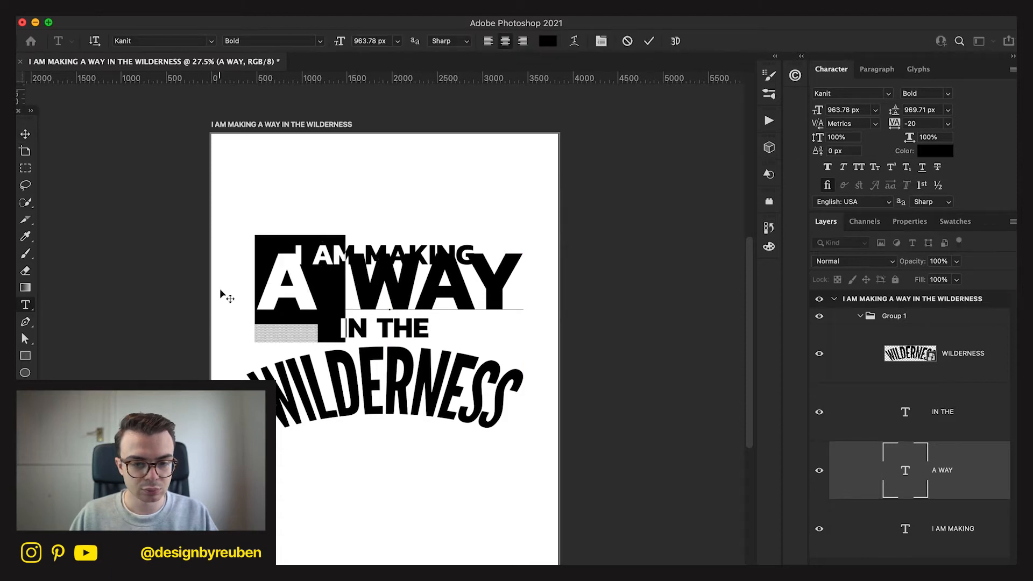
{"action": "key", "text": "BackSpace"}
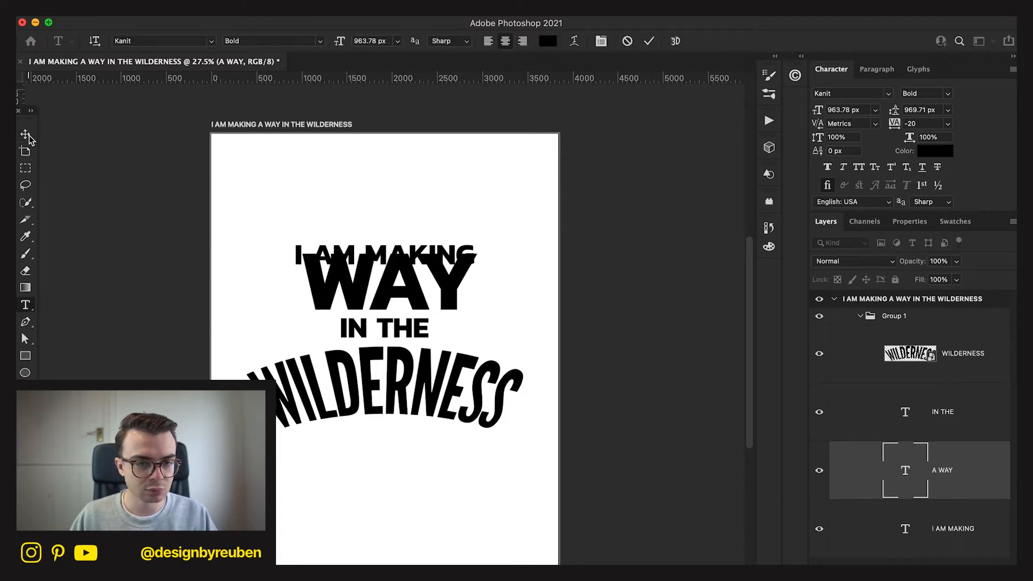
{"action": "left_click", "coordinate": [26, 134]}
Change the WAY layer's font to Lakeside and retype its text in mixed case as Way.
{"action": "left_click", "coordinate": [889, 95]}
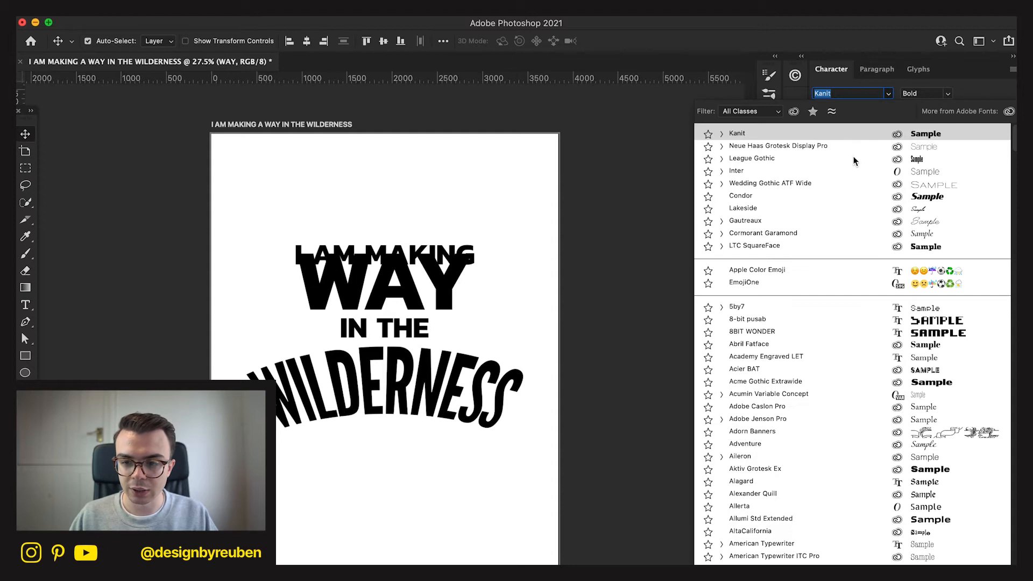
{"action": "left_click", "coordinate": [844, 214]}
{"action": "key", "text": "t"}
{"action": "double_click", "coordinate": [444, 306]}
{"action": "type", "text": "W"}
{"action": "key", "text": "BackSpace"}
{"action": "type", "text": "Way"}
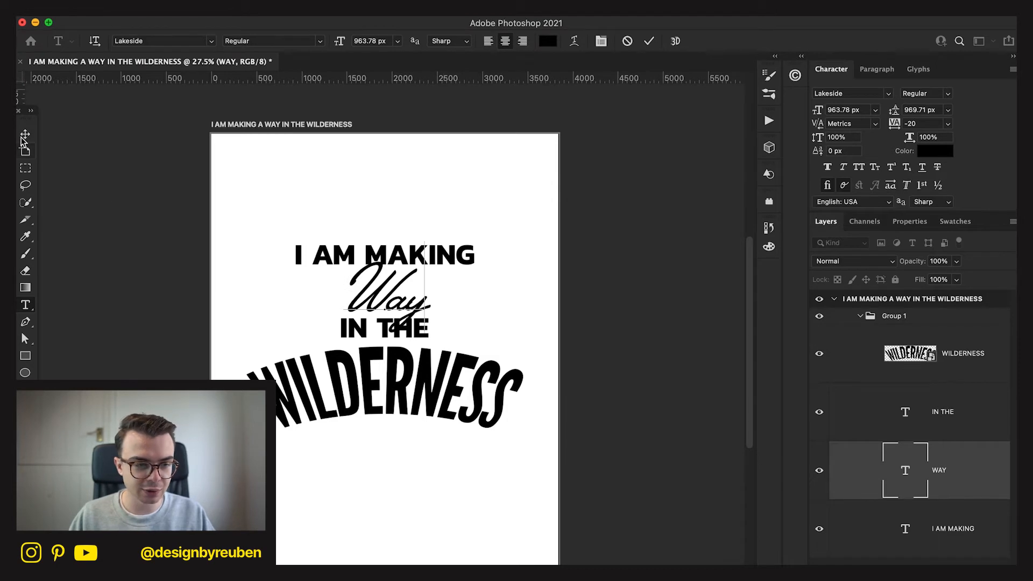
{"action": "left_click", "coordinate": [23, 138]}
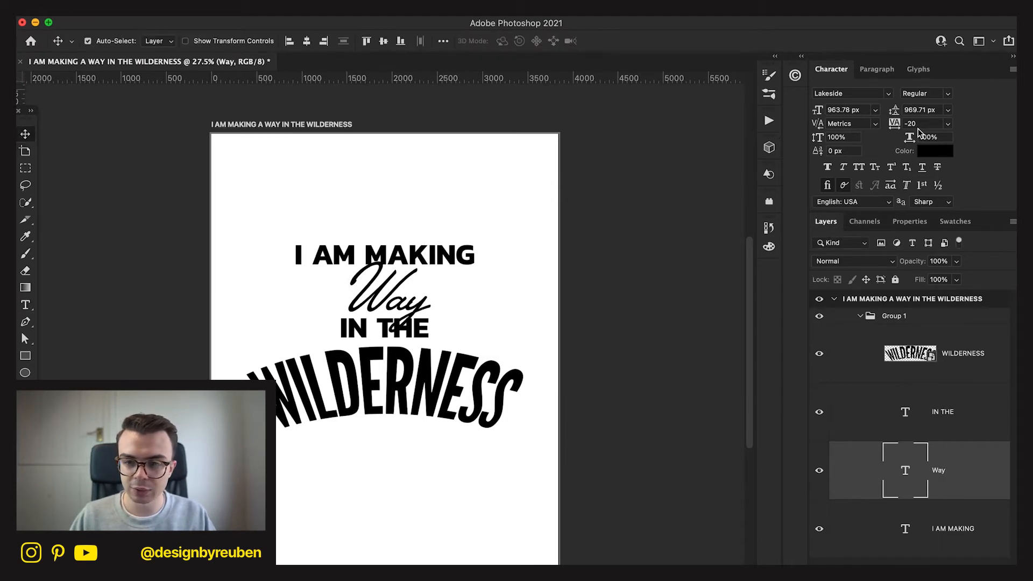
Set the tracking of the Way text to 0.
{"action": "left_click", "coordinate": [918, 127]}
{"action": "type", "text": "0"}
{"action": "key", "text": "Return"}
{"action": "key", "text": "super+t"}
{"action": "left_click_drag", "start_coordinate": [451, 267], "coordinate": [523, 239]}
{"action": "left_click_drag", "start_coordinate": [456, 292], "coordinate": [438, 282]}
{"action": "left_click", "coordinate": [657, 41]}
Change Way's font to Luminaire Script and rotate the word about 13 degrees counterclockwise.
{"action": "left_click", "coordinate": [880, 96]}
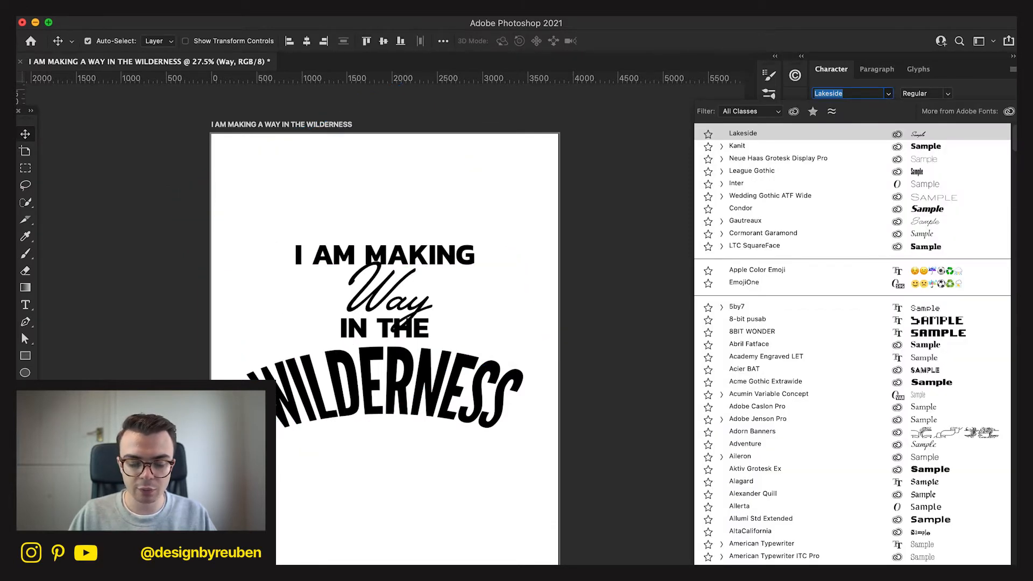
{"action": "type", "text": "lumi"}
{"action": "left_click", "coordinate": [859, 136]}
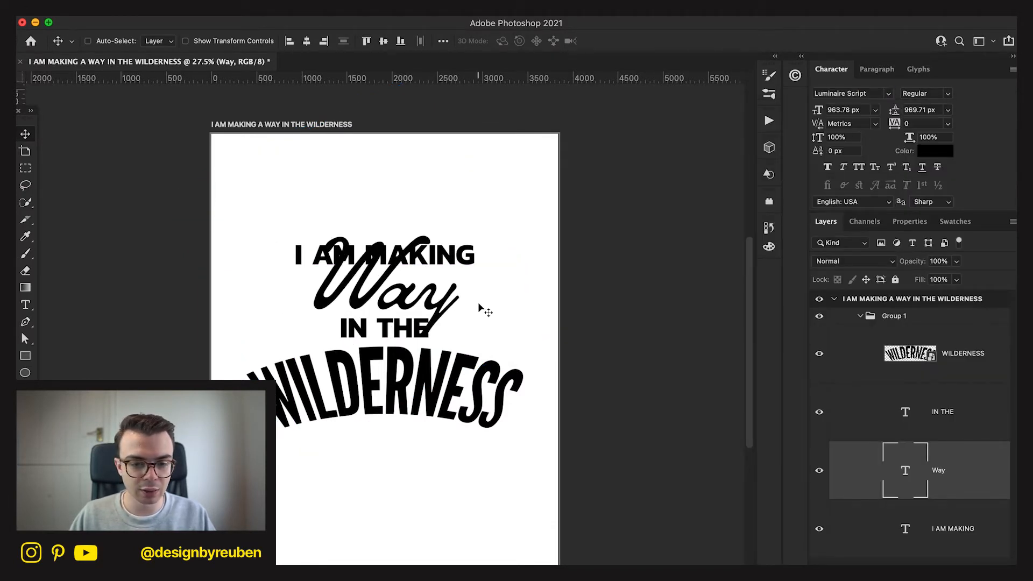
{"action": "key", "text": "super+t"}
{"action": "left_click_drag", "start_coordinate": [473, 280], "coordinate": [461, 272]}
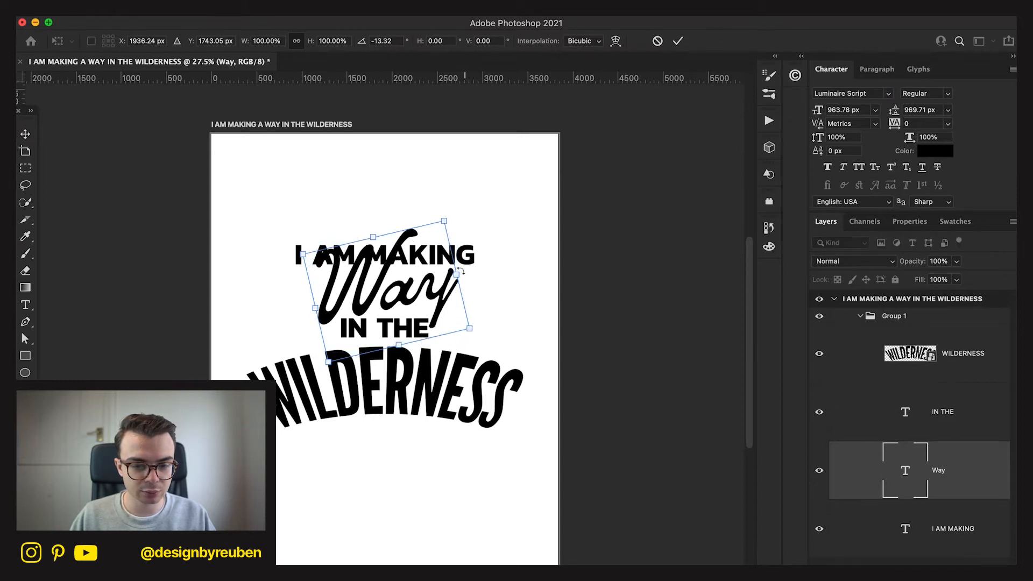
{"action": "left_click", "coordinate": [677, 42]}
{"action": "left_click_drag", "start_coordinate": [474, 339], "coordinate": [473, 339]}
Move I AM MAKING up on the artboard to clear the space above Way.
{"action": "left_click", "coordinate": [951, 508]}
{"action": "left_click_drag", "start_coordinate": [468, 509], "coordinate": [467, 462]}
{"action": "left_click", "coordinate": [969, 495]}
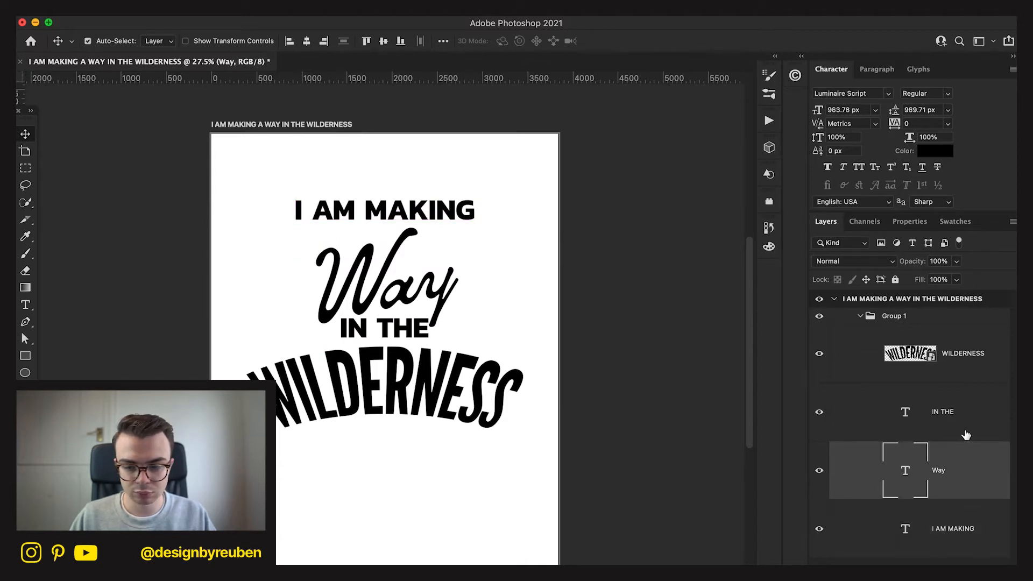
Break I AM MAKING into two centred lines, with an A added so the second line reads MAKING A.
{"action": "key", "text": "t"}
{"action": "left_click", "coordinate": [358, 223]}
{"action": "key", "text": "Return"}
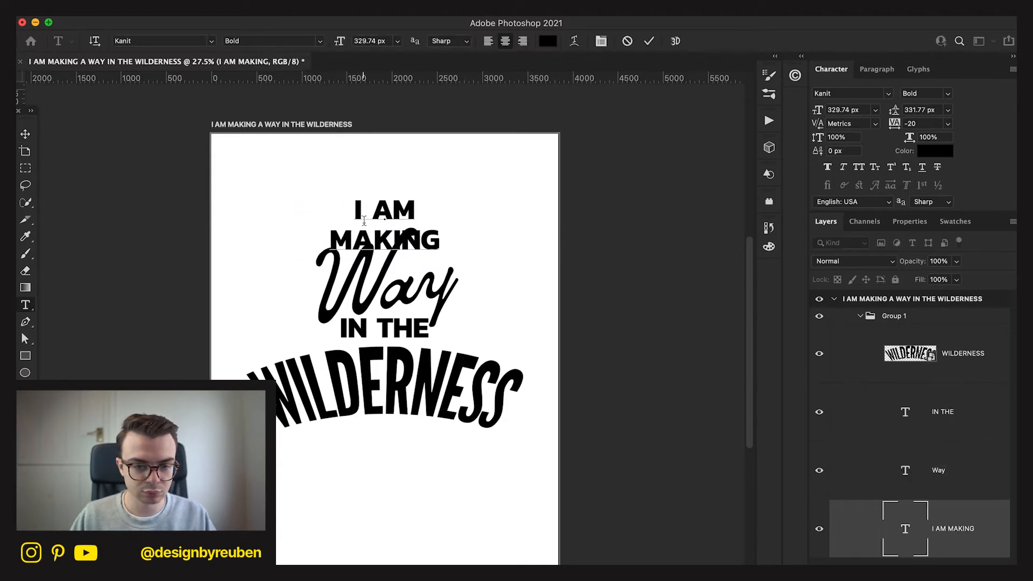
{"action": "type", "text": "a"}
{"action": "key", "text": "BackSpace"}
{"action": "type", "text": "A"}
{"action": "left_click", "coordinate": [25, 134]}
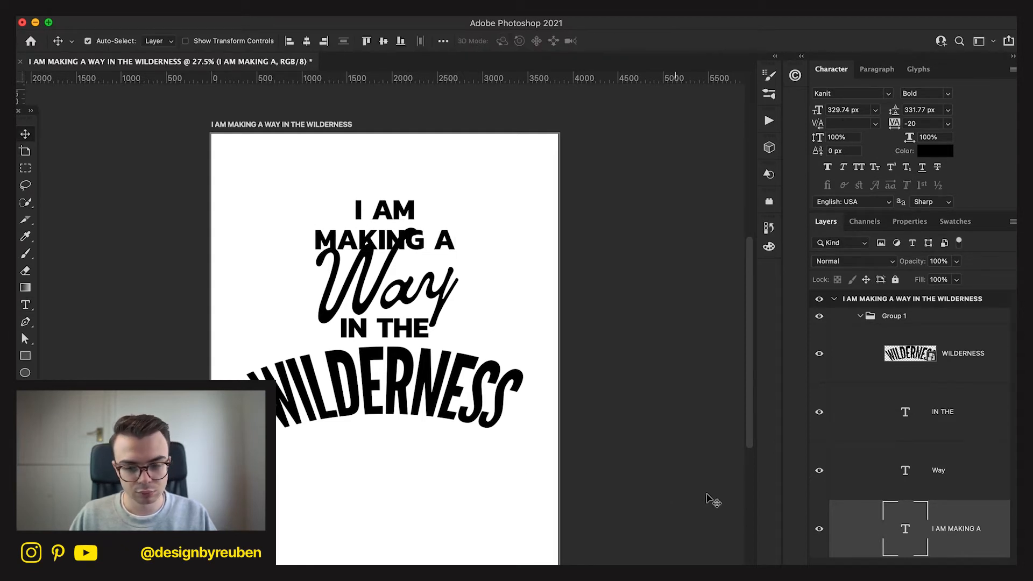
Move Way left and down beneath MAKING A, and rotate it slightly further counterclockwise.
{"action": "left_click", "coordinate": [943, 424]}
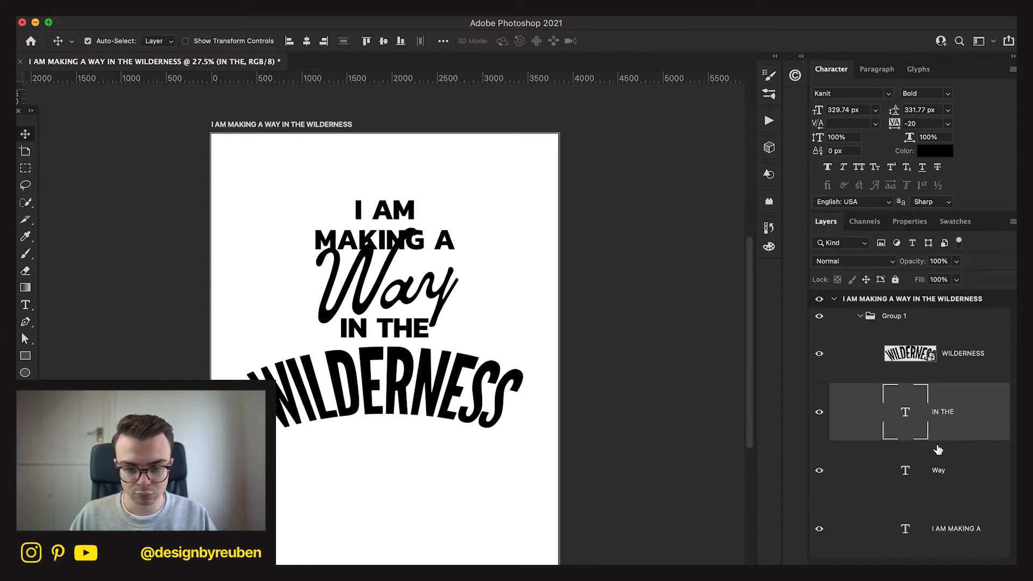
{"action": "left_click", "coordinate": [887, 479]}
{"action": "left_click_drag", "start_coordinate": [443, 467], "coordinate": [374, 473]}
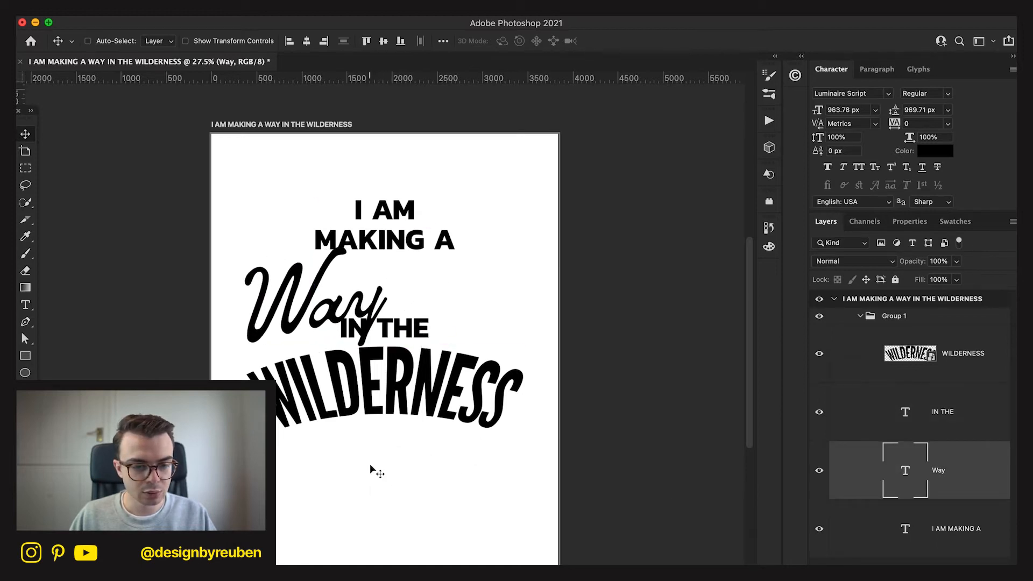
{"action": "key", "text": "ctrl+t"}
{"action": "left_click_drag", "start_coordinate": [423, 302], "coordinate": [422, 293]}
{"action": "left_click_drag", "start_coordinate": [312, 319], "coordinate": [310, 321]}
{"action": "left_click", "coordinate": [678, 41]}
Place IN THE to the right of Way and align the two layers' vertical centres.
{"action": "left_click", "coordinate": [938, 396]}
{"action": "left_click_drag", "start_coordinate": [552, 425], "coordinate": [609, 396]}
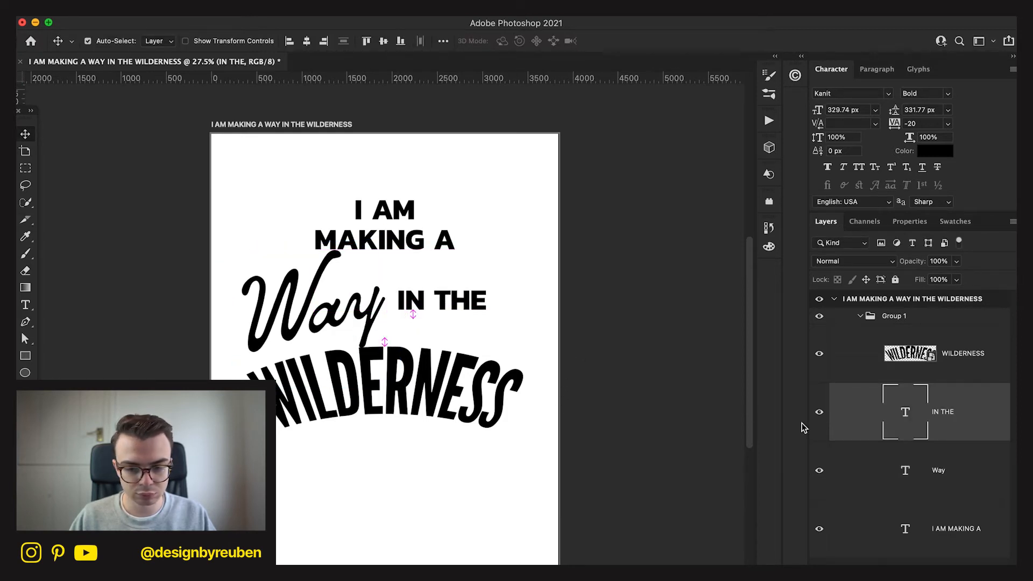
{"action": "left_click", "coordinate": [973, 475], "text": "super"}
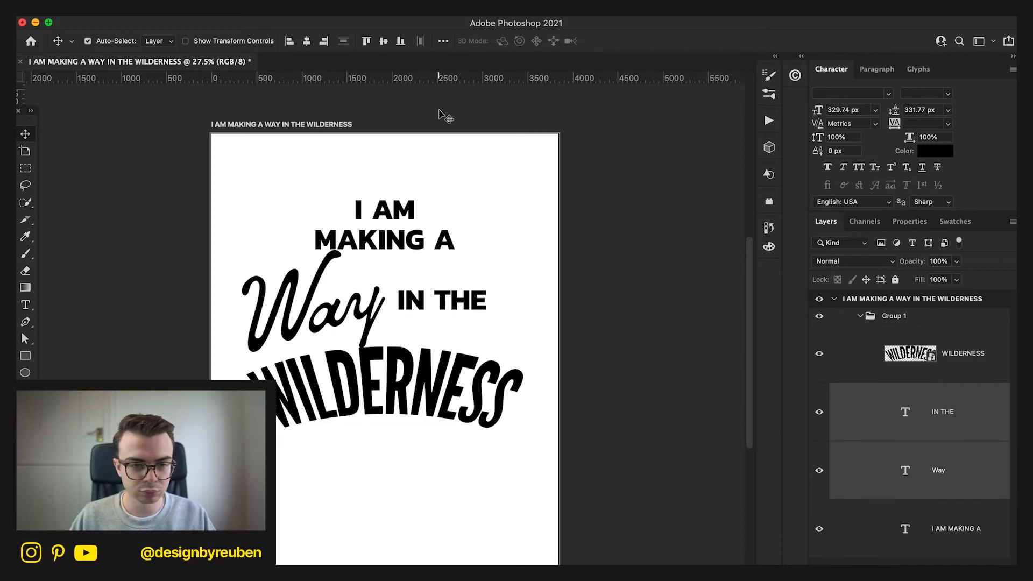
{"action": "left_click", "coordinate": [383, 41]}
Scale Way and IN THE together to about 82%, then group them and centre the group horizontally.
{"action": "key", "text": "super+t"}
{"action": "left_click_drag", "start_coordinate": [487, 308], "coordinate": [438, 311]}
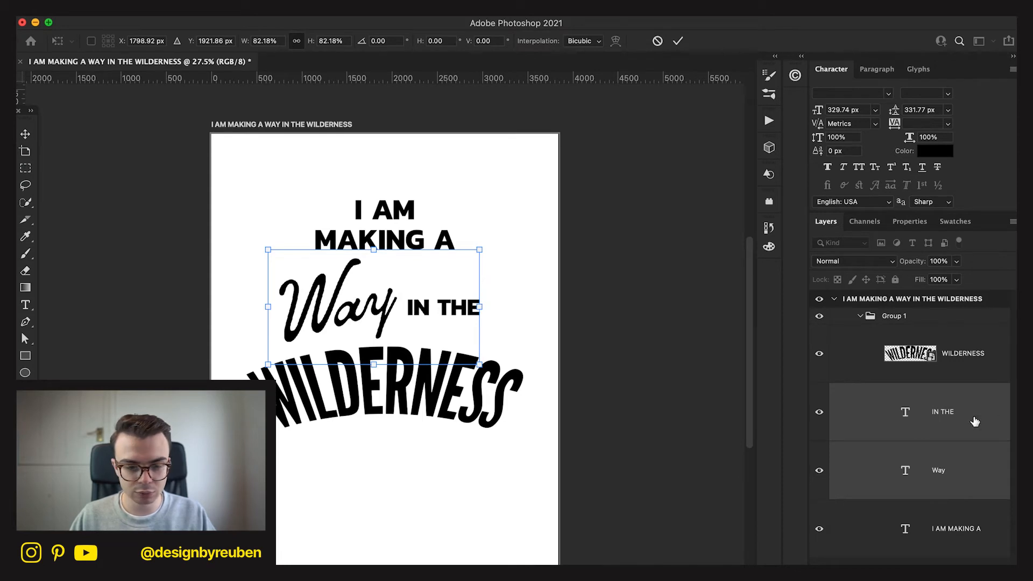
{"action": "key", "text": "Return"}
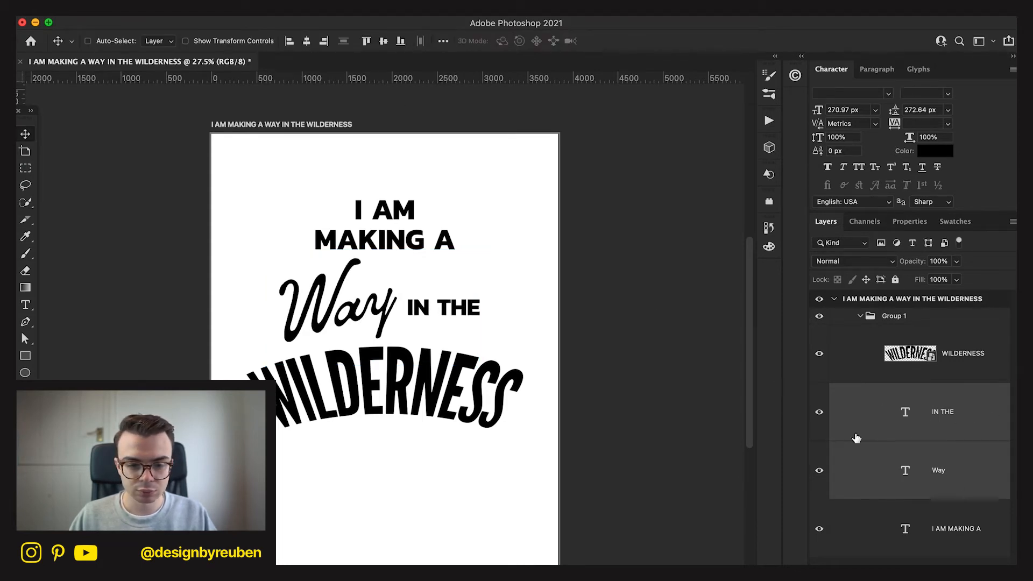
{"action": "key", "text": "super+g"}
{"action": "left_click", "coordinate": [304, 47]}
Split IN THE onto two lines placed close beside Way, with the leading tightened to 245 px.
{"action": "key", "text": "super"}
{"action": "key", "text": "t"}
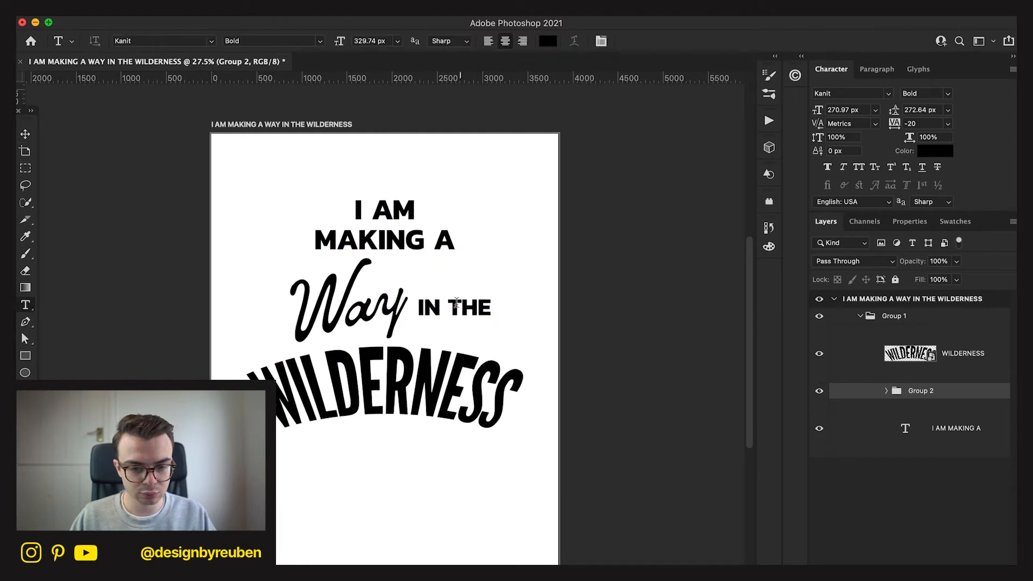
{"action": "left_click", "coordinate": [455, 304]}
{"action": "key", "text": "Return"}
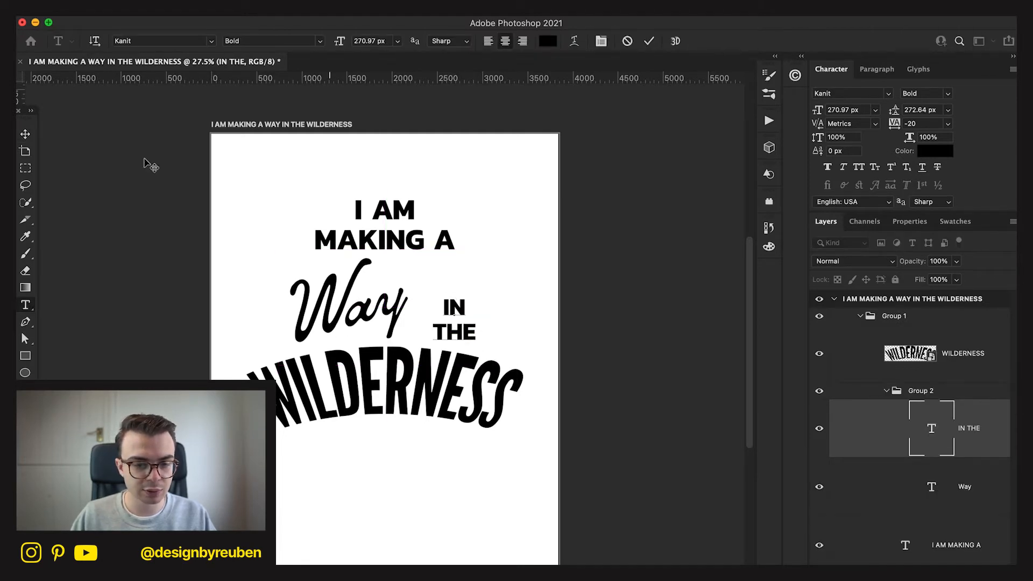
{"action": "left_click", "coordinate": [25, 134]}
{"action": "left_click_drag", "start_coordinate": [461, 476], "coordinate": [453, 472]}
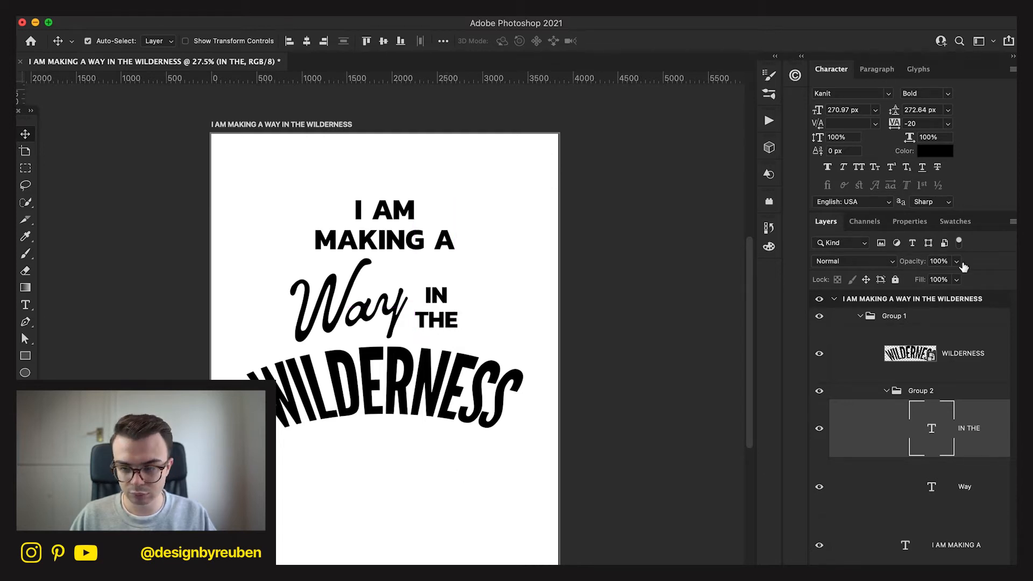
{"action": "left_click_drag", "start_coordinate": [886, 119], "coordinate": [895, 113]}
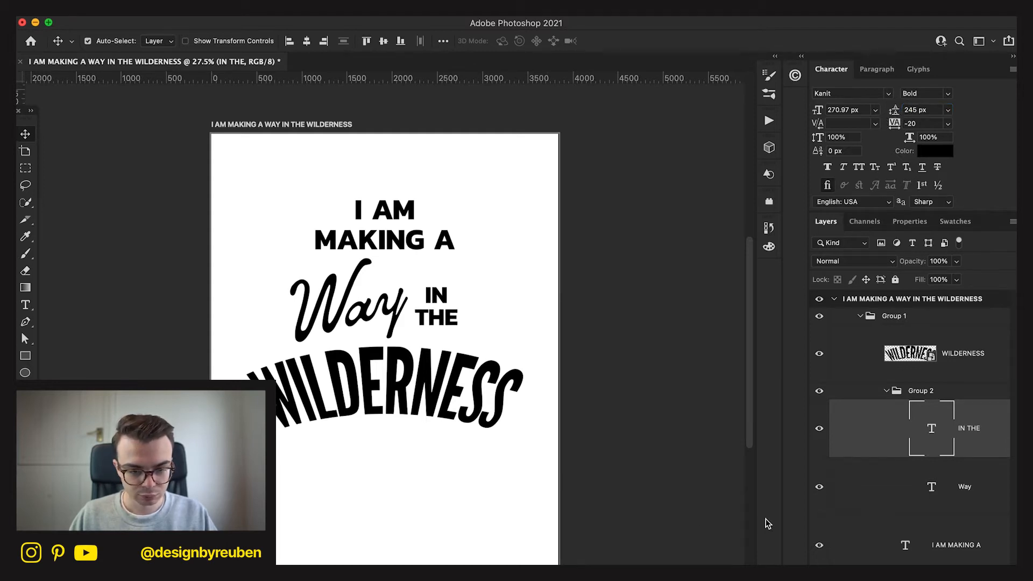
Rotate the Way text slightly within its group.
{"action": "left_click", "coordinate": [984, 489]}
{"action": "key", "text": "super+t"}
{"action": "left_click_drag", "start_coordinate": [456, 260], "coordinate": [464, 245]}
{"action": "left_click", "coordinate": [678, 41]}
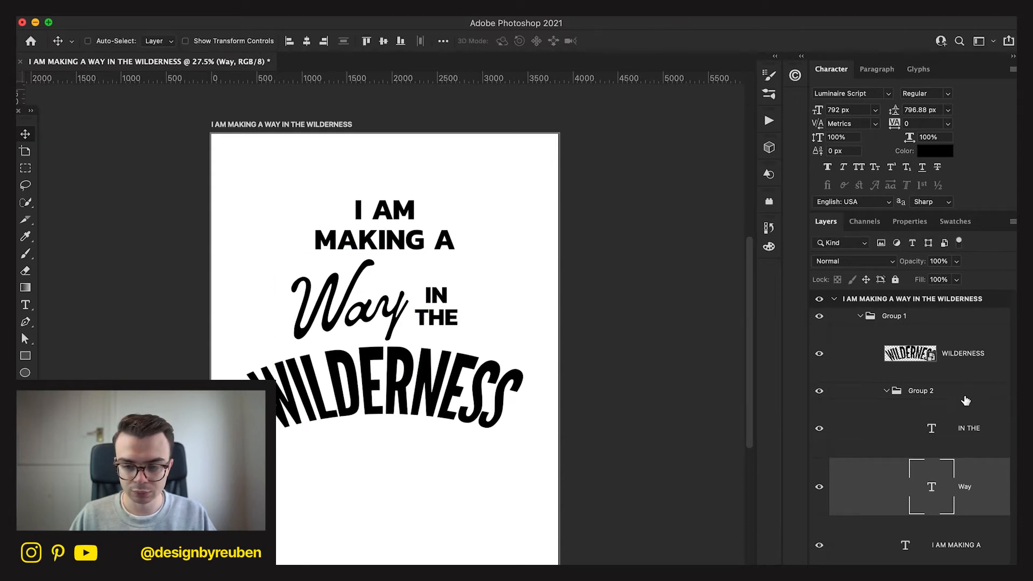
Align the vertical centres of Way and IN THE, then centre their group horizontally on the artboard.
{"action": "left_click", "coordinate": [977, 434], "text": "shift"}
{"action": "left_click", "coordinate": [386, 47]}
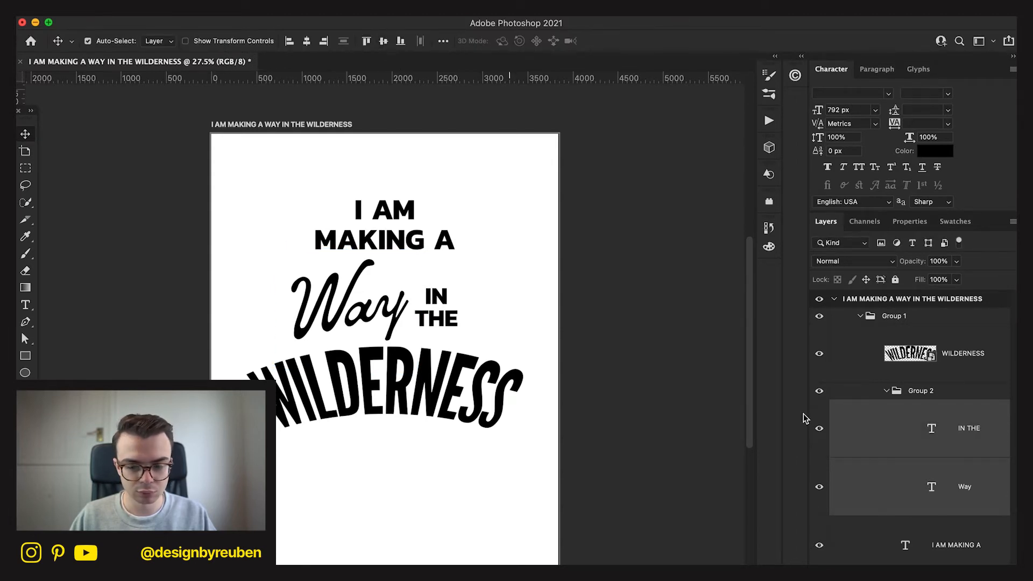
{"action": "left_click", "coordinate": [901, 394]}
{"action": "left_click", "coordinate": [307, 43]}
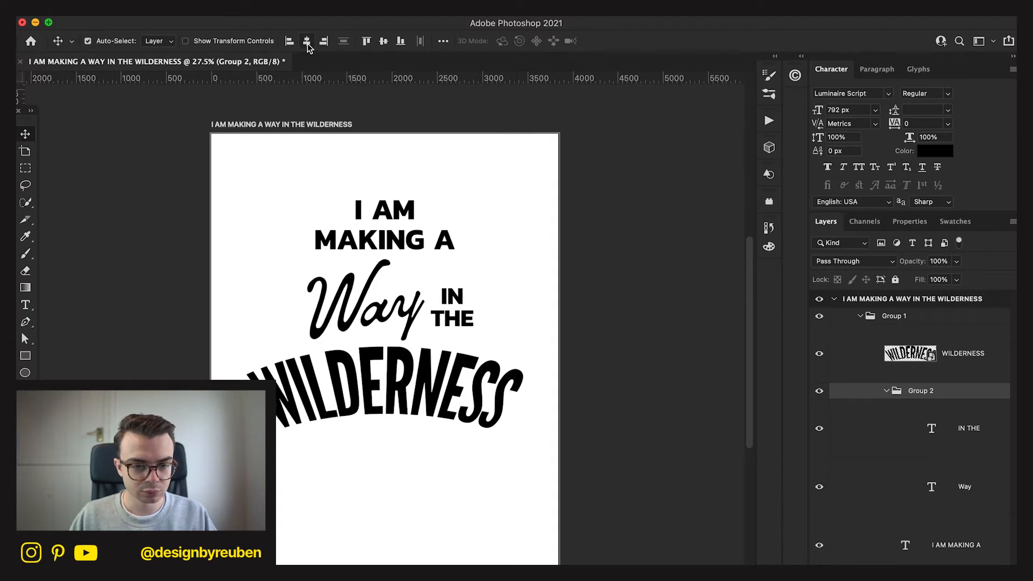
Add vertical and horizontal guides through the artboard's centre and centre the whole text group vertically.
{"action": "left_click", "coordinate": [946, 321]}
{"action": "left_click", "coordinate": [302, 437]}
{"action": "left_click_drag", "start_coordinate": [395, 79], "coordinate": [395, 367]}
{"action": "left_click_drag", "start_coordinate": [485, 79], "coordinate": [469, 351]}
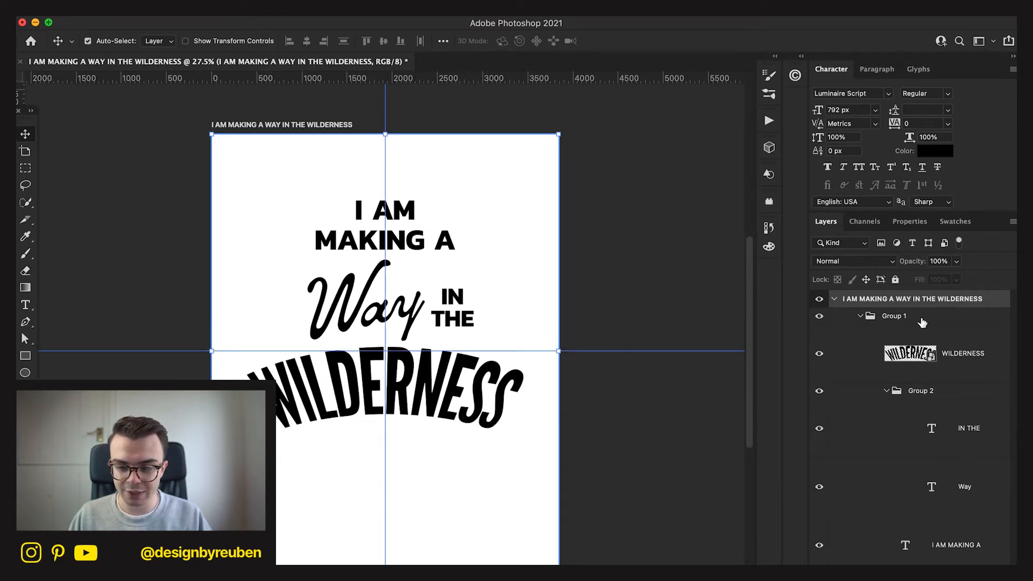
{"action": "left_click", "coordinate": [920, 319]}
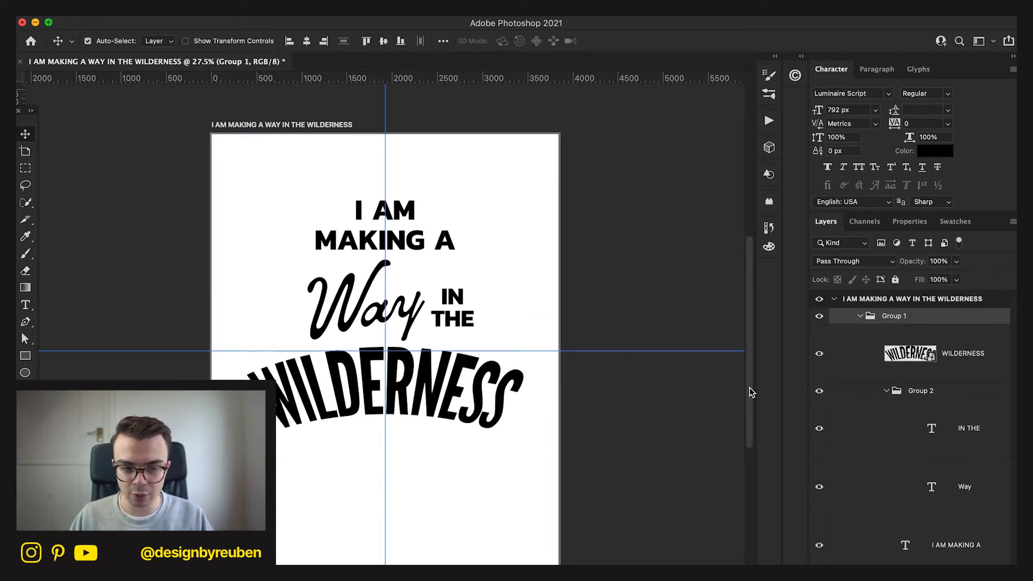
{"action": "left_click", "coordinate": [383, 41]}
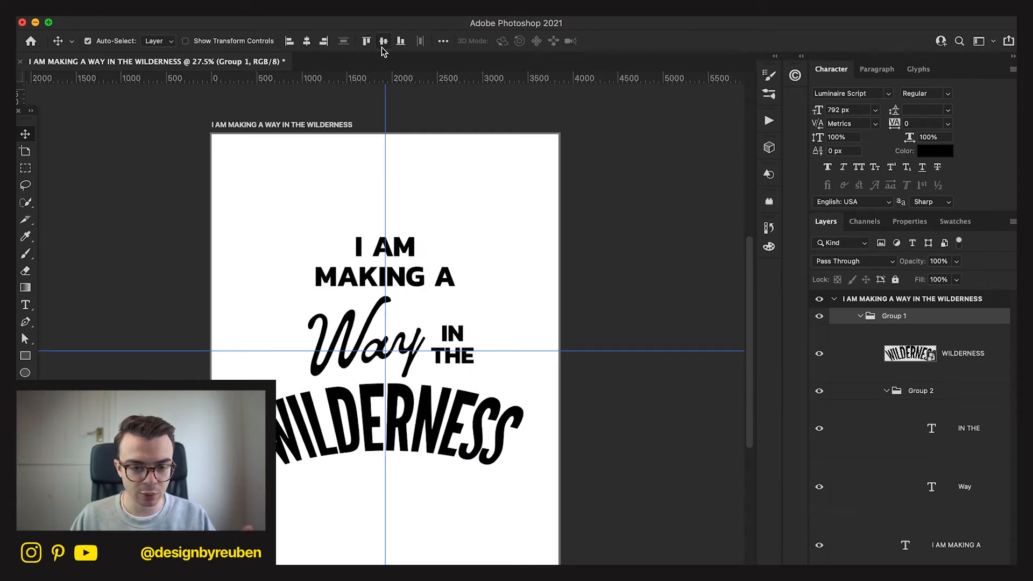
Hide the I AM MAKING A text layer.
{"action": "left_click", "coordinate": [941, 541]}
{"action": "left_click", "coordinate": [821, 546]}
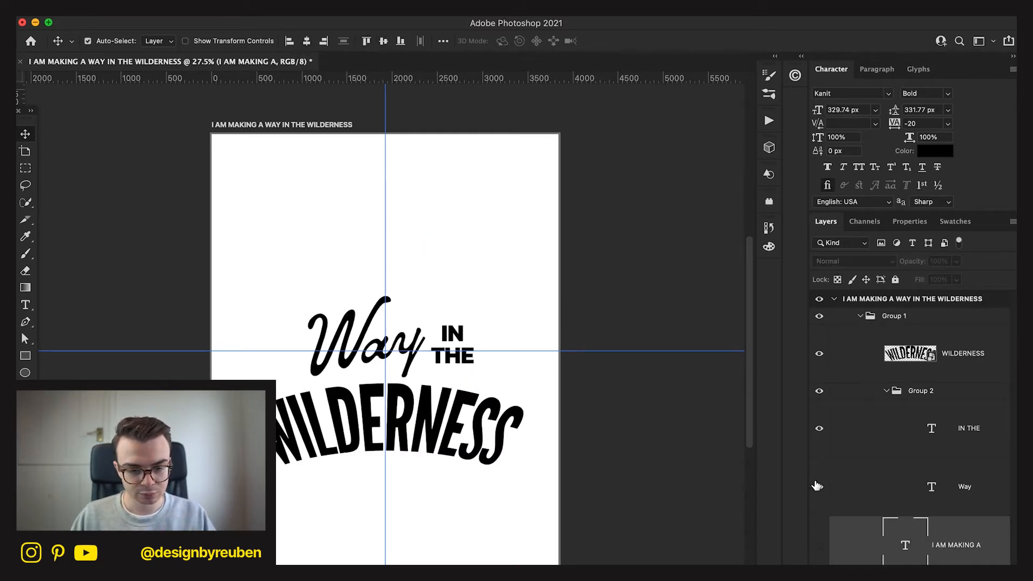
Try a perspective transform on WILDERNESS that narrows its upper edge and widens its base.
{"action": "left_click", "coordinate": [973, 365]}
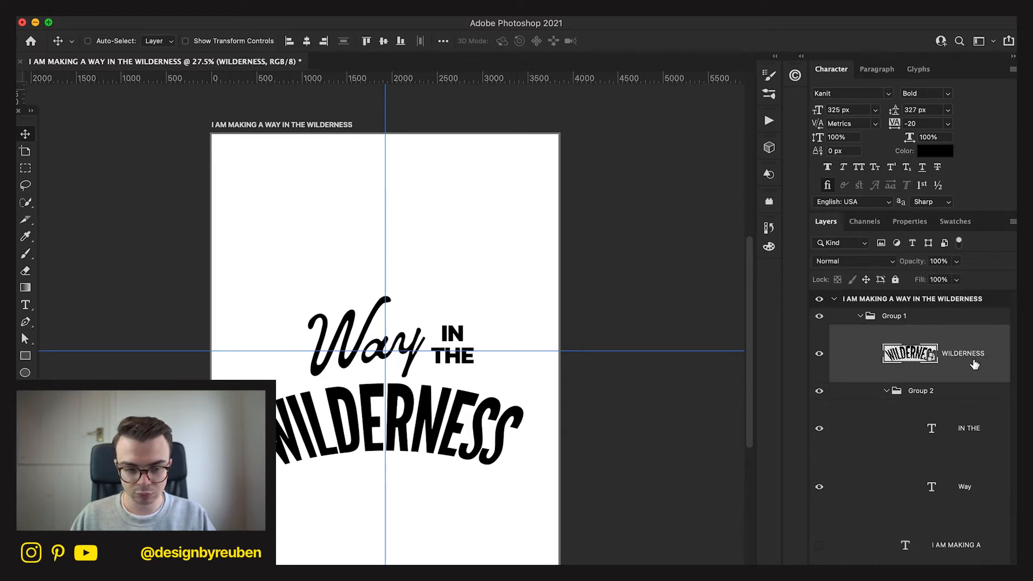
{"action": "key", "text": "ctrl+t"}
{"action": "right_click", "coordinate": [469, 423]}
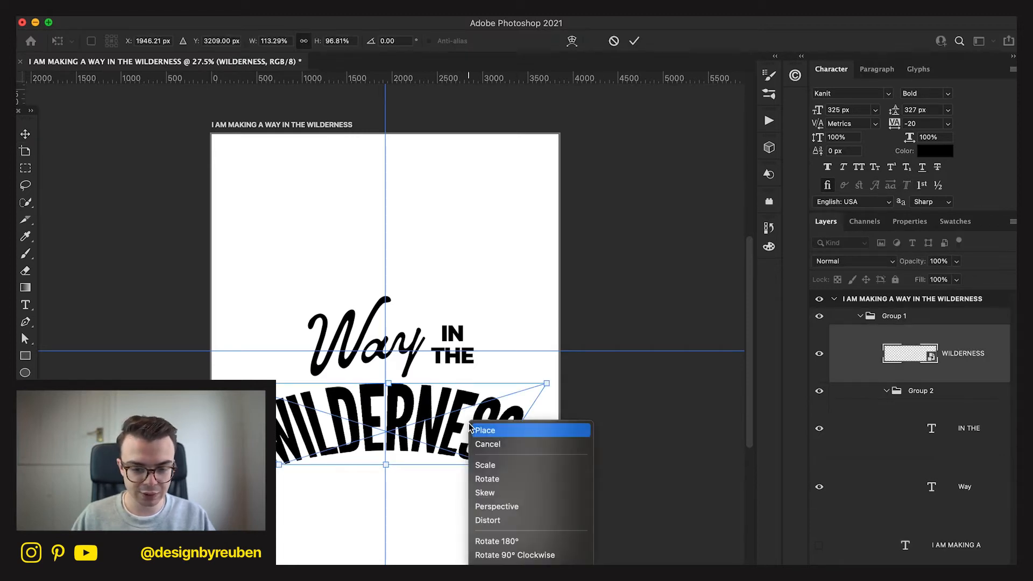
{"action": "left_click", "coordinate": [497, 506]}
{"action": "left_click_drag", "start_coordinate": [546, 383], "coordinate": [476, 383]}
{"action": "left_click_drag", "start_coordinate": [279, 466], "coordinate": [252, 466]}
{"action": "left_click", "coordinate": [634, 41]}
{"action": "left_click_drag", "start_coordinate": [462, 523], "coordinate": [468, 522]}
{"action": "scroll", "coordinate": [467, 522], "scroll_direction": "down", "scroll_amount": 3}
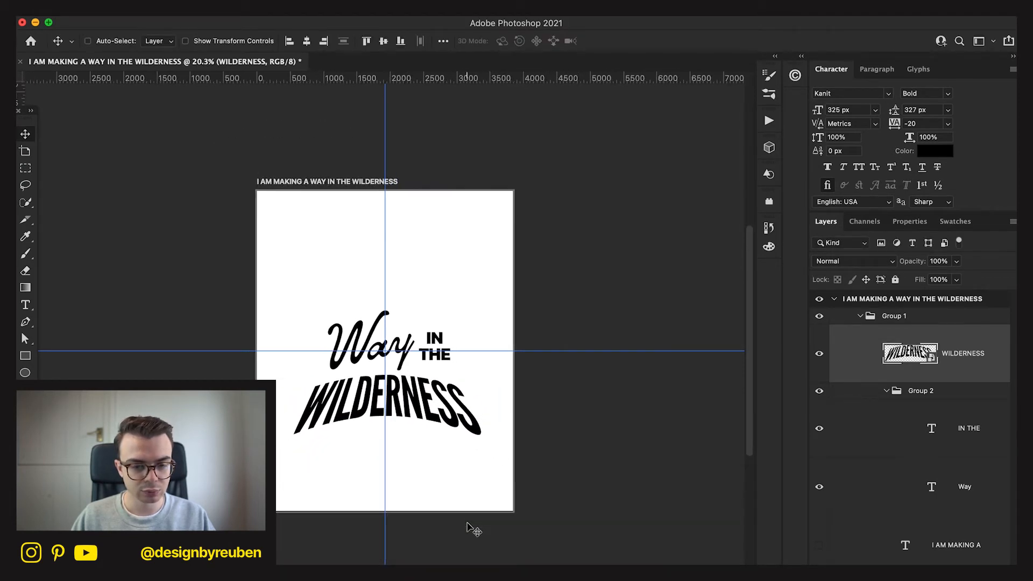
{"action": "scroll", "coordinate": [471, 527], "scroll_direction": "up", "scroll_amount": 3}
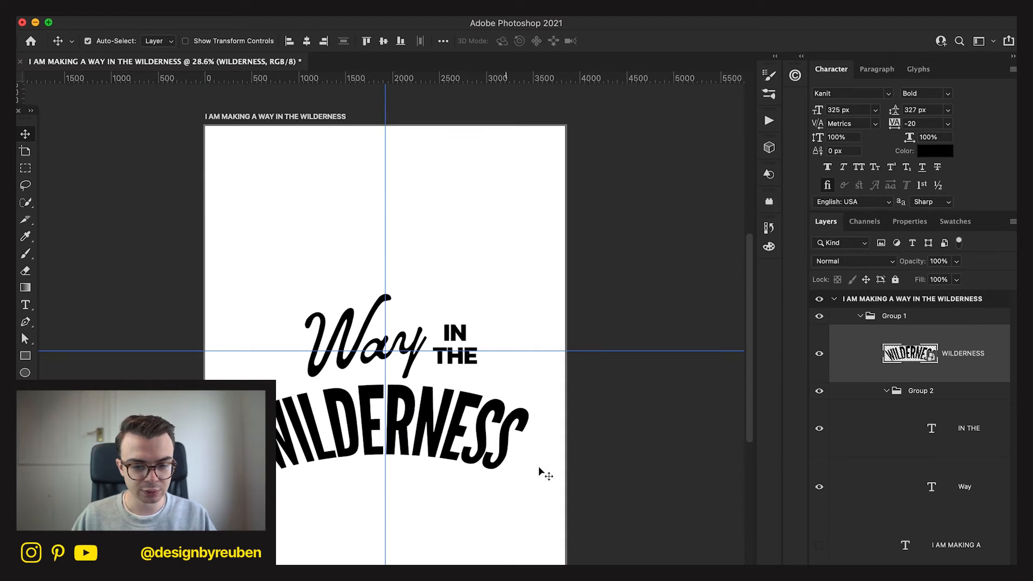
Reduce the height of WILDERNESS to 85% and nudge it up slightly toward Way.
{"action": "key", "text": "ctrl+t"}
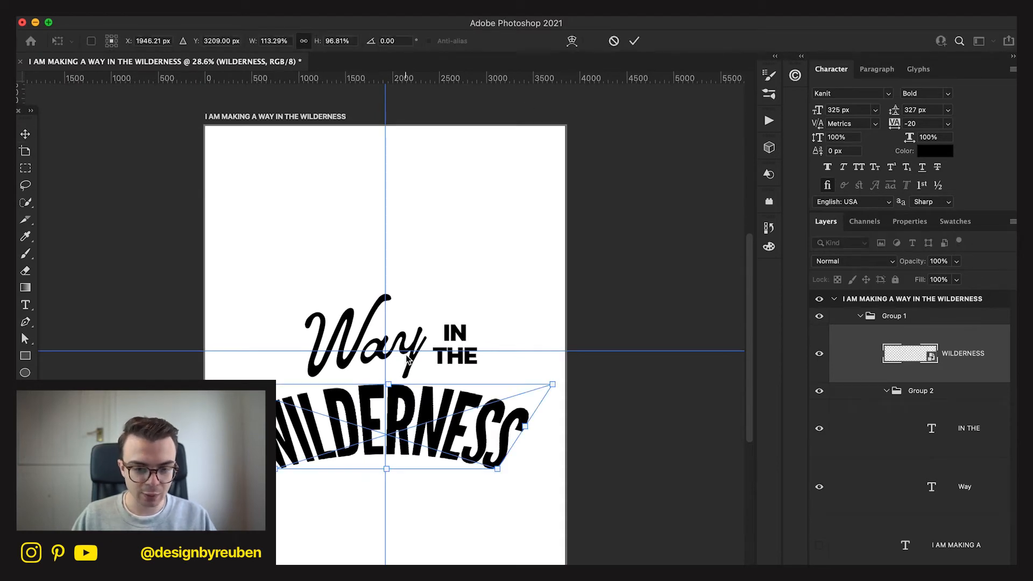
{"action": "left_click_drag", "start_coordinate": [395, 386], "coordinate": [394, 393]}
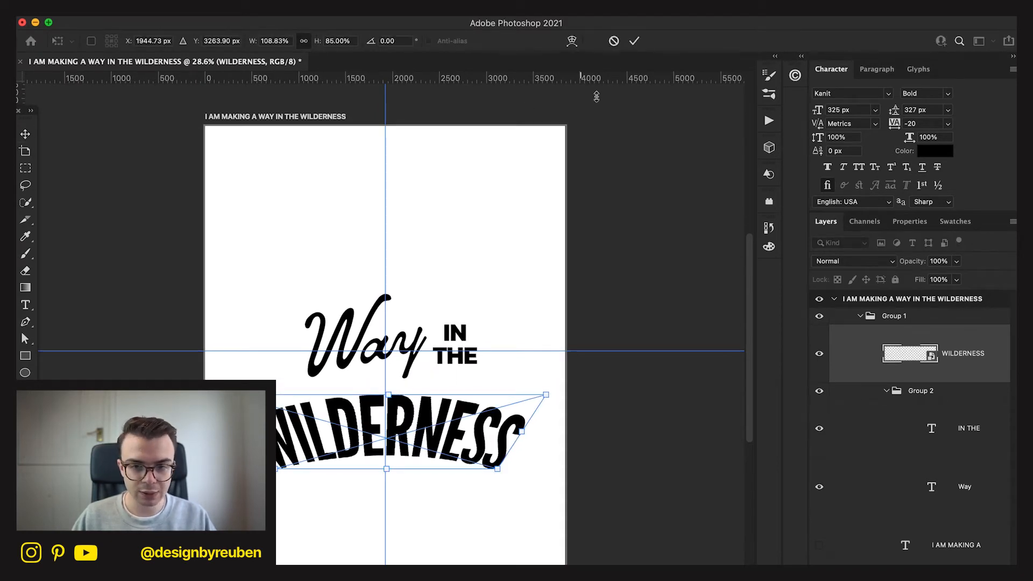
{"action": "left_click", "coordinate": [635, 41]}
{"action": "left_click_drag", "start_coordinate": [446, 569], "coordinate": [446, 562]}
{"action": "left_click", "coordinate": [975, 426]}
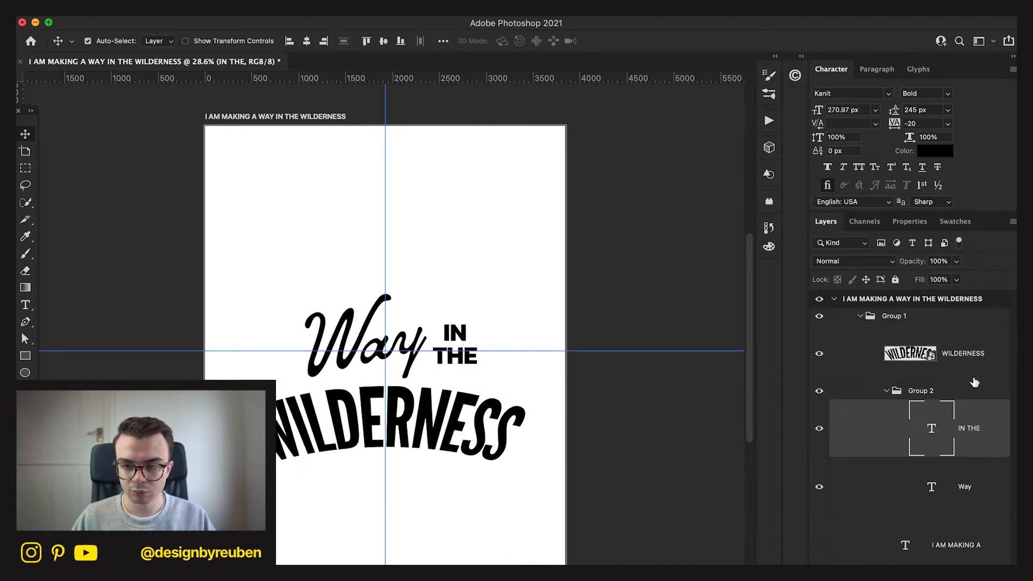
Try the ExtraBold weight of Kanit on the IN THE text and look through the font list.
{"action": "left_click", "coordinate": [948, 95]}
{"action": "left_click", "coordinate": [944, 99]}
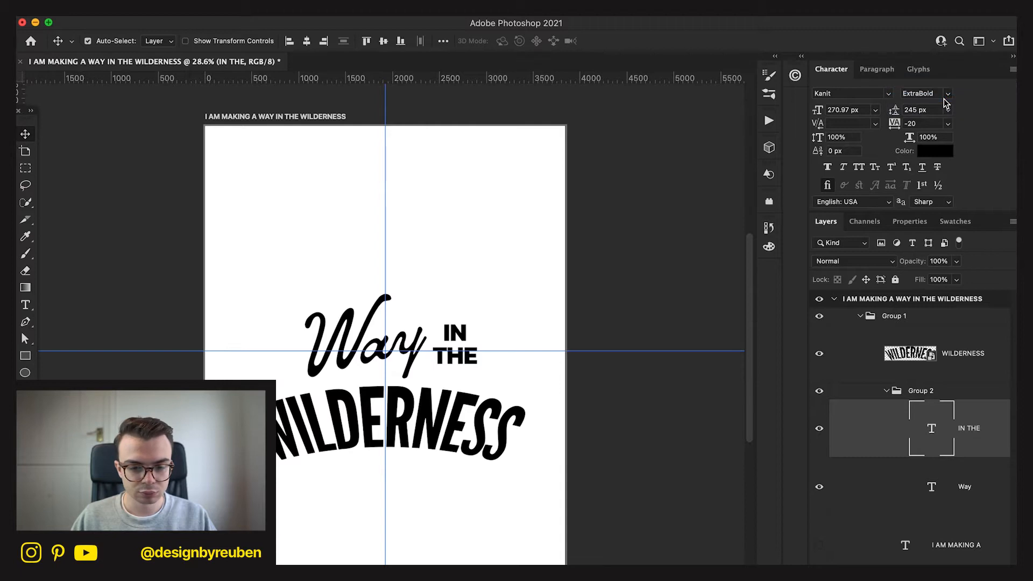
{"action": "key", "text": "super+z"}
{"action": "left_click", "coordinate": [890, 94]}
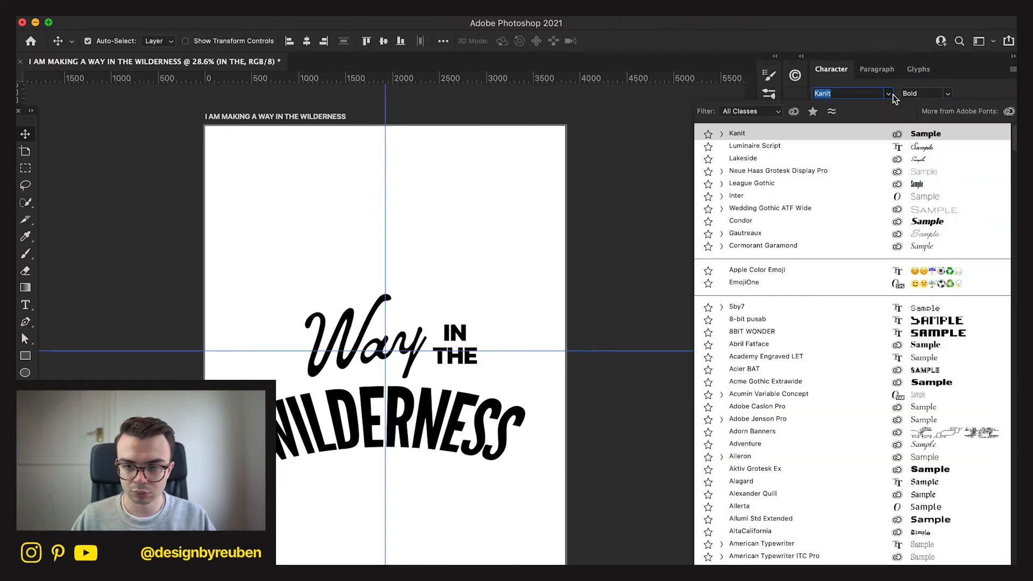
{"action": "left_click", "coordinate": [844, 186]}
{"action": "left_click_drag", "start_coordinate": [512, 474], "coordinate": [503, 477]}
{"action": "key", "text": "super+z"}
{"action": "key", "text": "super+z"}
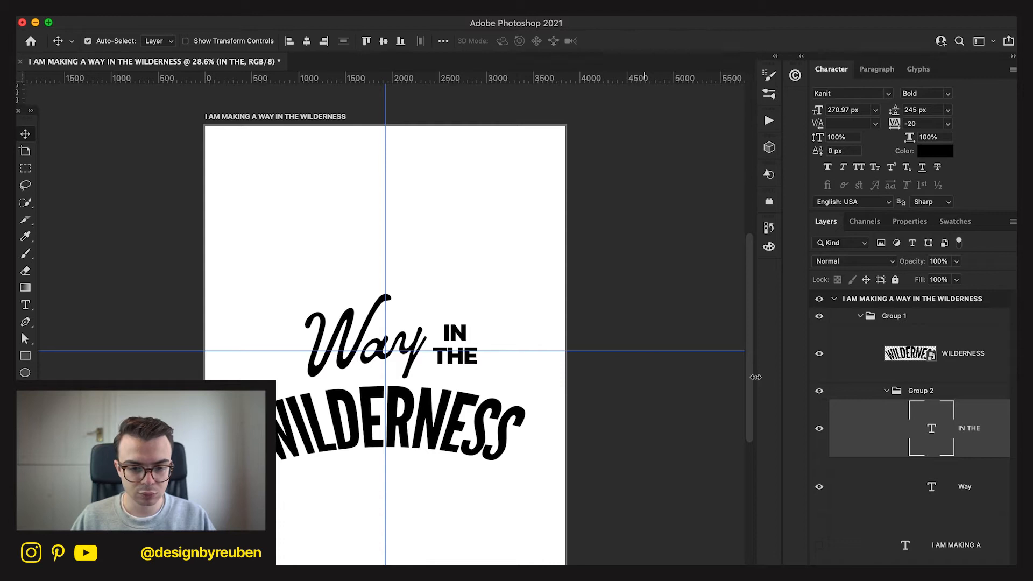
Duplicate the IN THE text layer and place the copy above Way on the artboard's vertical centre line.
{"action": "left_click", "coordinate": [991, 487]}
{"action": "left_click", "coordinate": [987, 430]}
{"action": "key", "text": "super+j"}
{"action": "left_click_drag", "start_coordinate": [449, 463], "coordinate": [380, 346]}
Replace the text of the IN THE copy with A and place it just before Way.
{"action": "key", "text": "t"}
{"action": "left_click_drag", "start_coordinate": [404, 232], "coordinate": [346, 218]}
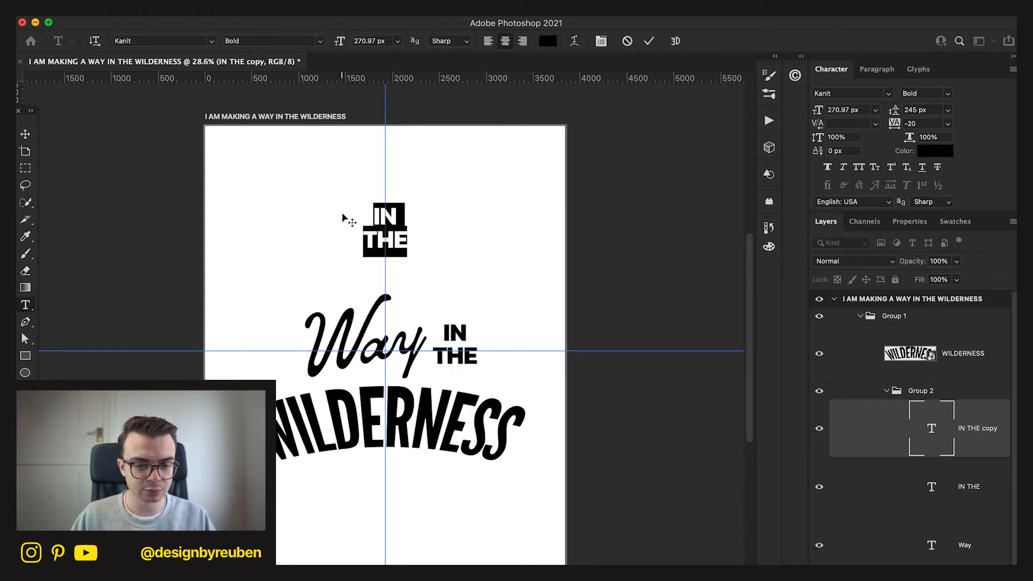
{"action": "left_click", "coordinate": [25, 141]}
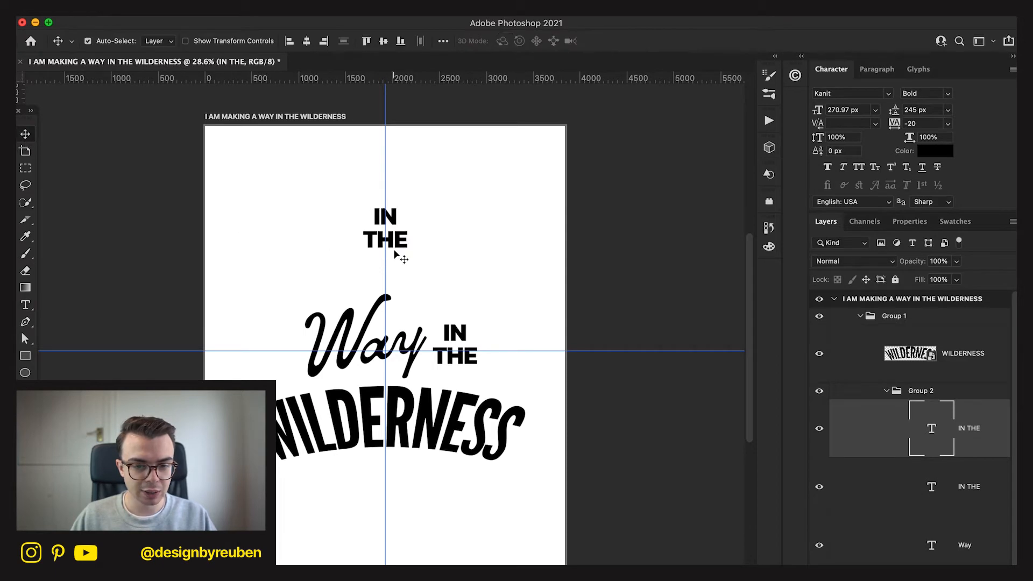
{"action": "key", "text": "t"}
{"action": "left_click_drag", "start_coordinate": [401, 252], "coordinate": [357, 203]}
{"action": "type", "text": "A"}
{"action": "left_click", "coordinate": [25, 134]}
{"action": "left_click_drag", "start_coordinate": [461, 260], "coordinate": [357, 389]}
Align the A, IN THE and Way layers on their vertical centres.
{"action": "key", "text": "t"}
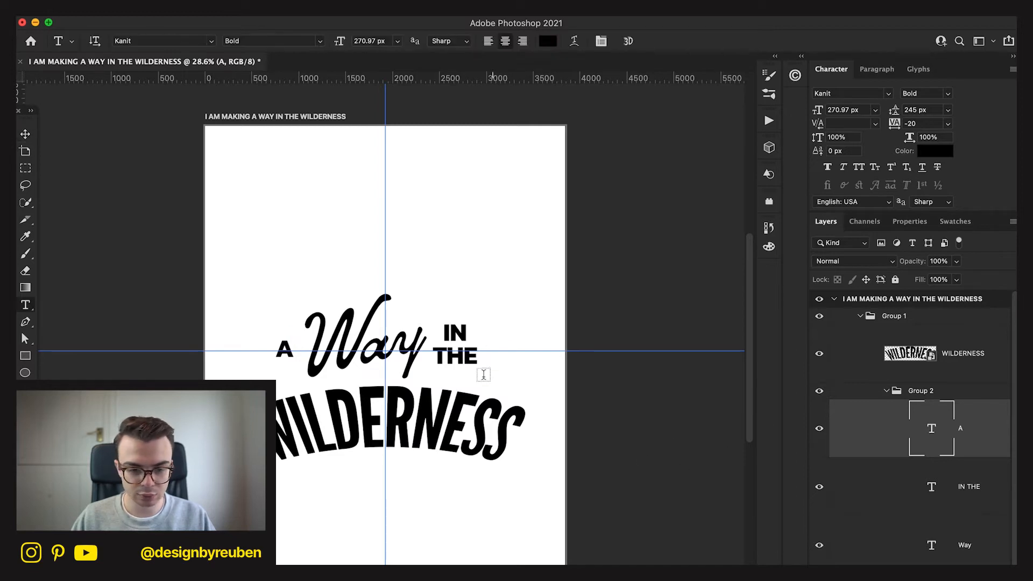
{"action": "left_click", "coordinate": [27, 134]}
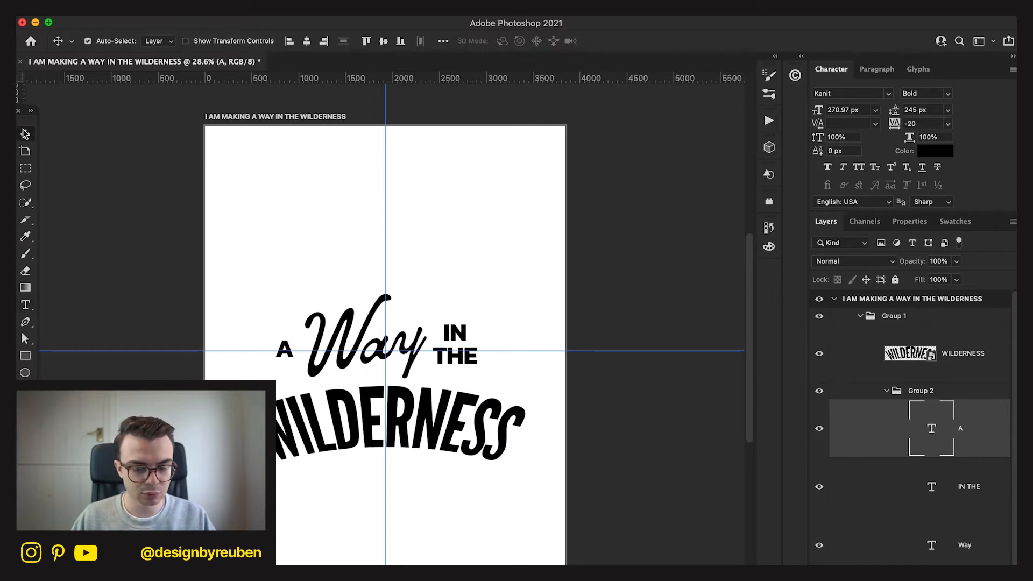
{"action": "left_click", "coordinate": [985, 539], "text": "shift"}
{"action": "left_click", "coordinate": [384, 43]}
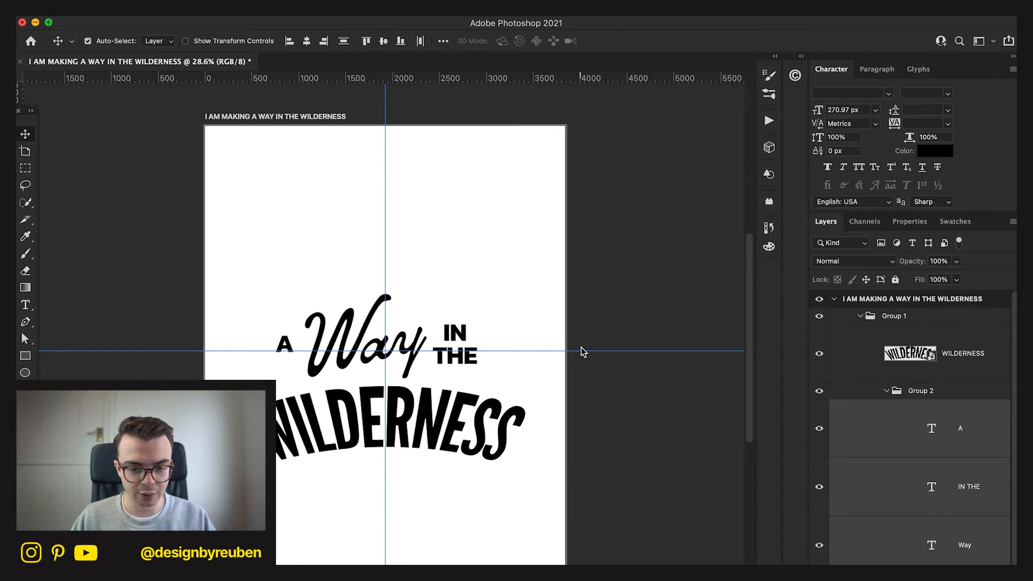
Shift Group 2, holding A, Way and IN THE, slightly right to balance it around the vertical guide.
{"action": "left_click", "coordinate": [914, 395]}
{"action": "key", "text": "super+t"}
{"action": "left_click_drag", "start_coordinate": [436, 348], "coordinate": [445, 348]}
{"action": "left_click", "coordinate": [673, 43]}
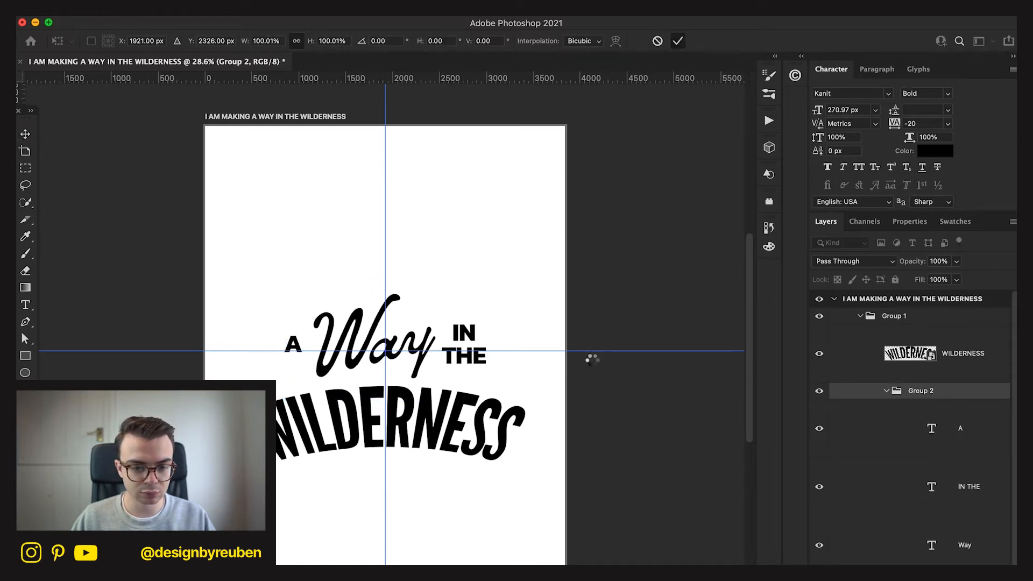
Draw a circle about 511 px in diameter and place it over the letter A.
{"action": "scroll", "coordinate": [509, 491], "scroll_direction": "down", "scroll_amount": 3}
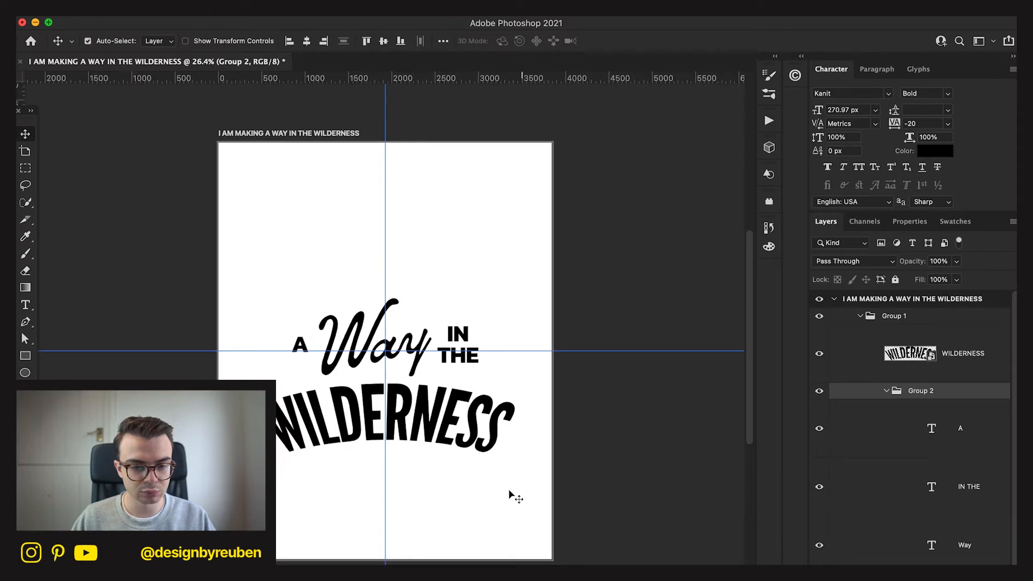
{"action": "scroll", "coordinate": [509, 490], "scroll_direction": "up", "scroll_amount": 4}
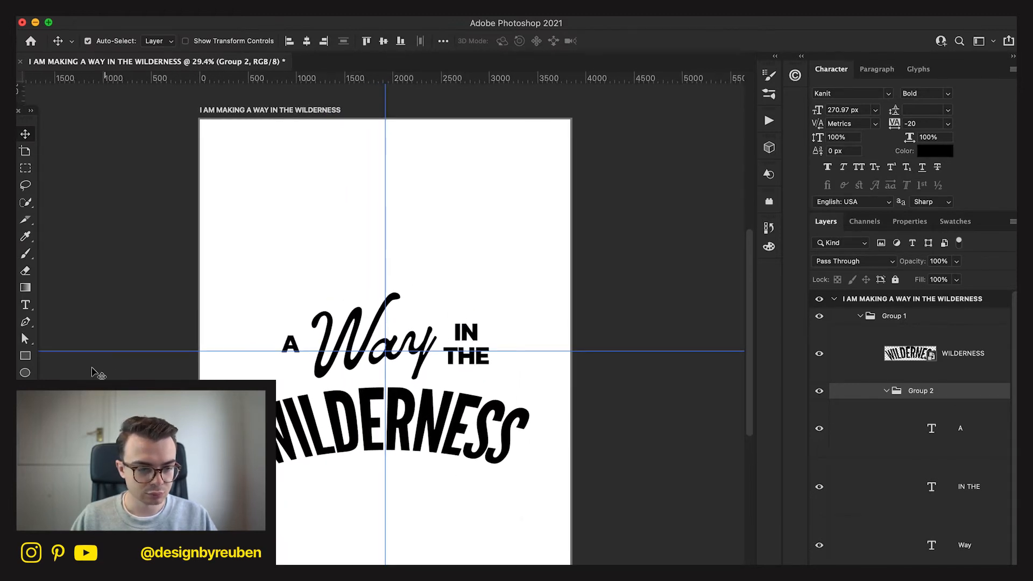
{"action": "left_click", "coordinate": [25, 373]}
{"action": "left_click_drag", "start_coordinate": [271, 316], "coordinate": [320, 365]}
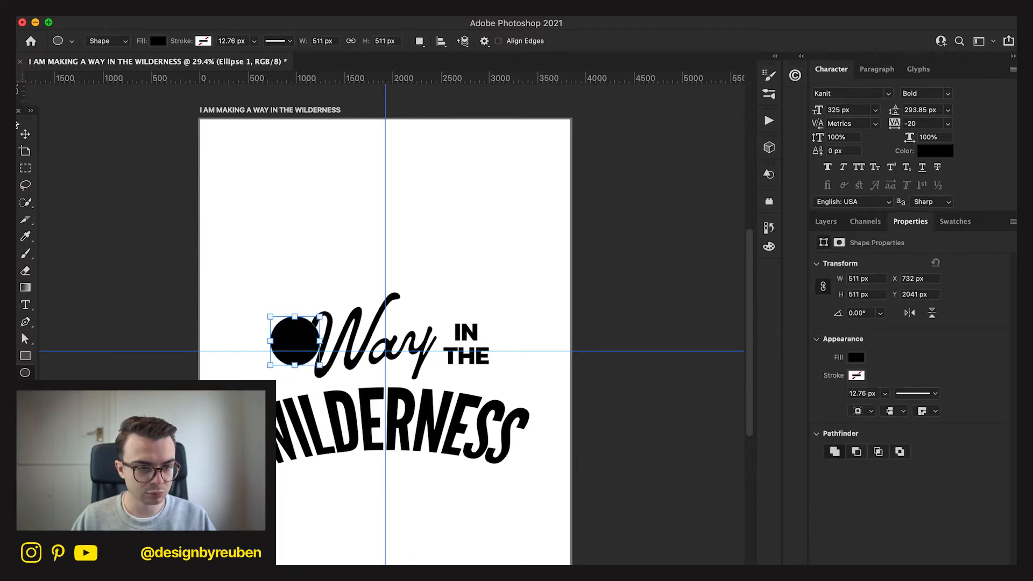
{"action": "key", "text": "v"}
{"action": "left_click_drag", "start_coordinate": [419, 343], "coordinate": [410, 354]}
Remove the circle's fill and give it a black stroke 30 px wide.
{"action": "left_click", "coordinate": [863, 356]}
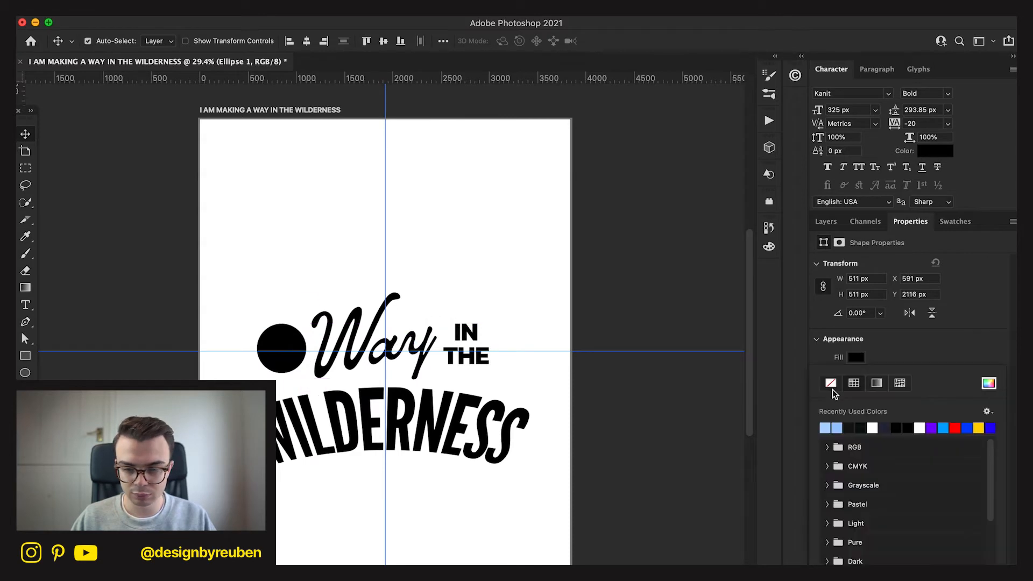
{"action": "left_click", "coordinate": [831, 386]}
{"action": "left_click", "coordinate": [860, 375]}
{"action": "left_click", "coordinate": [882, 403]}
{"action": "left_click", "coordinate": [905, 377]}
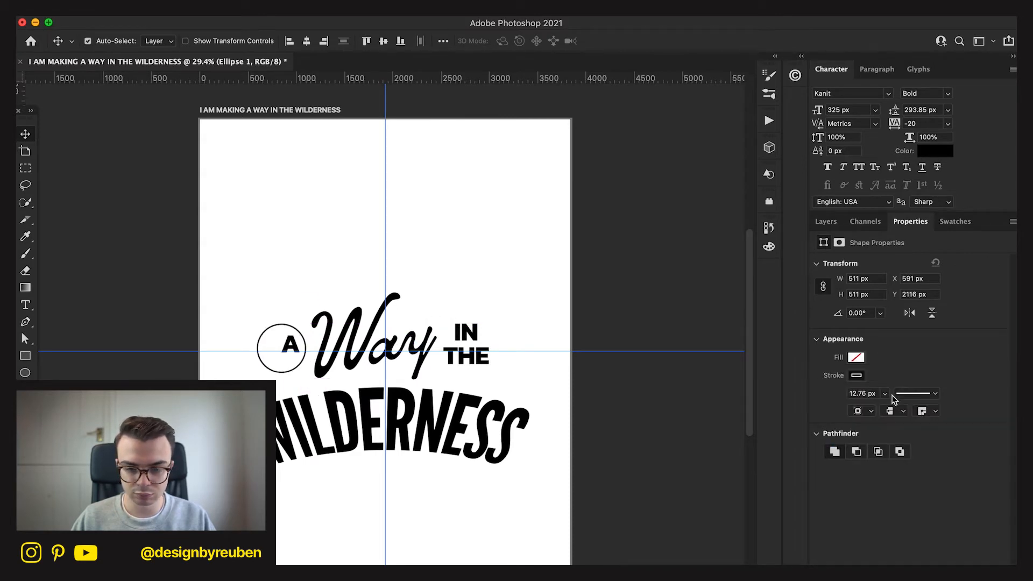
{"action": "left_click", "coordinate": [863, 412]}
{"action": "left_click", "coordinate": [862, 393]}
{"action": "type", "text": "30"}
{"action": "key", "text": "Return"}
Align the letter A and the circle on their horizontal and vertical centres.
{"action": "mouse_move", "coordinate": [447, 477]}
{"action": "left_mouse_down"}
{"action": "mouse_move", "coordinate": [525, 433]}
{"action": "mouse_move", "coordinate": [604, 454]}
{"action": "mouse_move", "coordinate": [601, 462]}
{"action": "left_mouse_up"}
{"action": "left_click_drag", "start_coordinate": [531, 473], "coordinate": [384, 470]}
{"action": "left_click", "coordinate": [825, 221]}
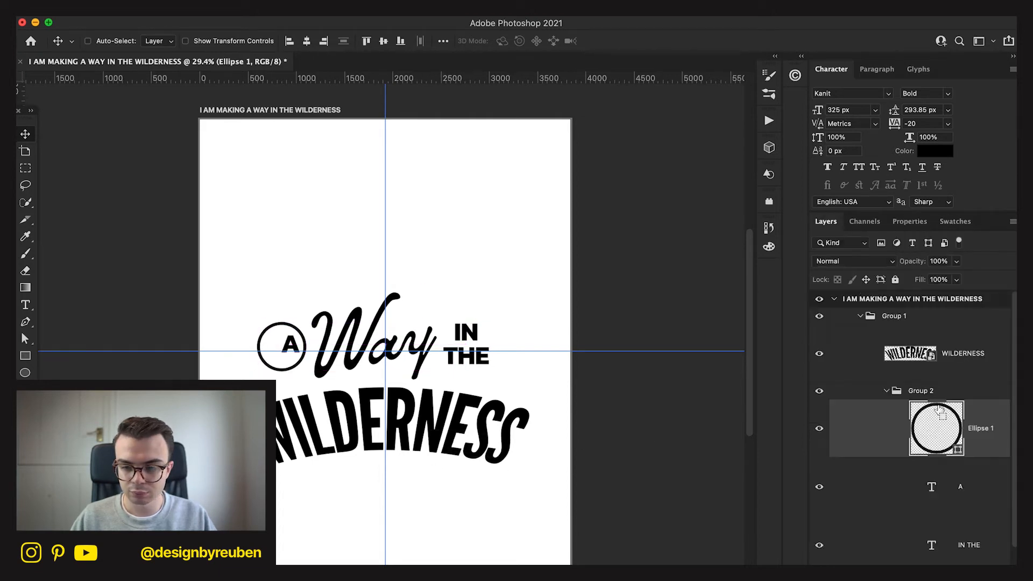
{"action": "left_click", "coordinate": [982, 499], "text": "shift"}
{"action": "left_click", "coordinate": [307, 41]}
{"action": "left_click", "coordinate": [383, 41]}
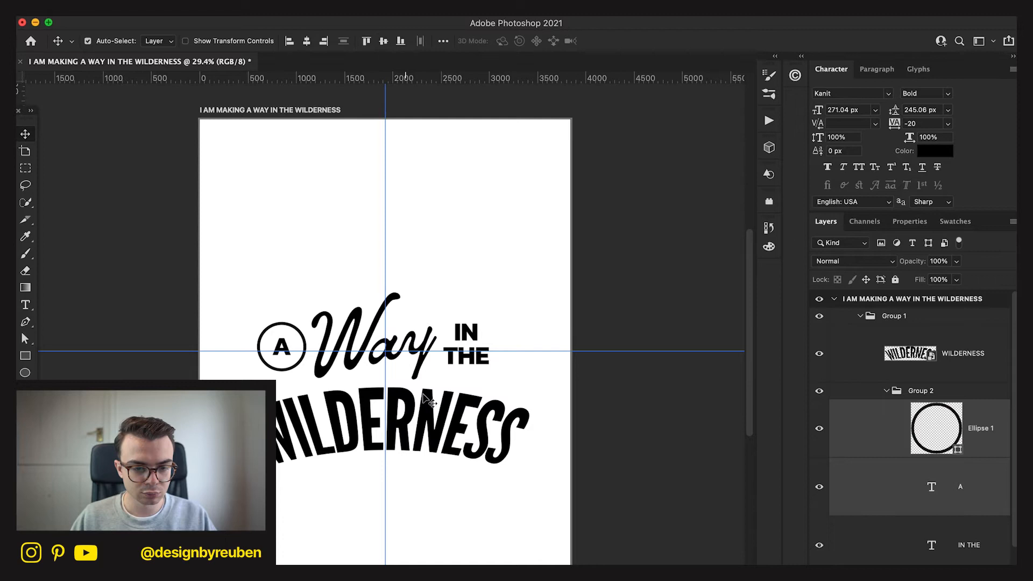
Try moving the circle away from A toward the IN THE text.
{"action": "left_click", "coordinate": [629, 498], "text": "super"}
{"action": "key", "text": "super+minus"}
{"action": "key", "text": "super+minus"}
{"action": "key", "text": "super+minus"}
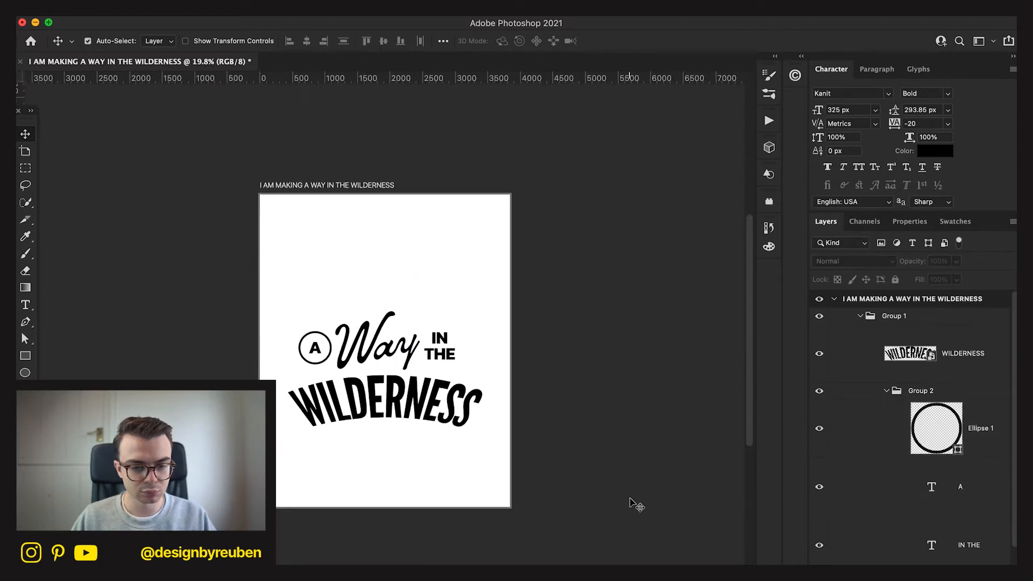
{"action": "scroll", "coordinate": [633, 505], "scroll_direction": "up", "scroll_amount": 5}
{"action": "left_click", "coordinate": [990, 438]}
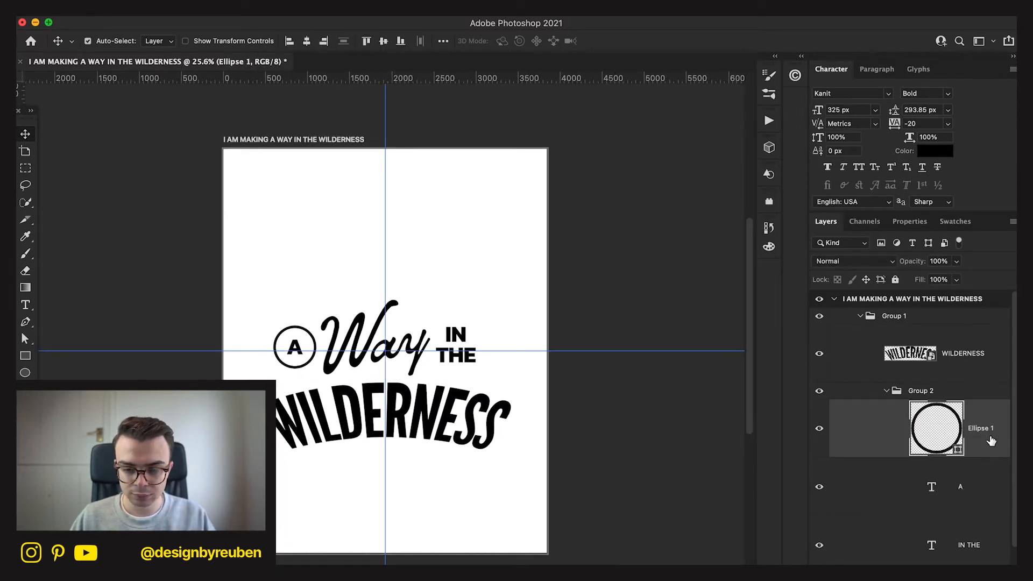
{"action": "left_click_drag", "start_coordinate": [341, 424], "coordinate": [486, 417]}
{"action": "key", "text": "super+z"}
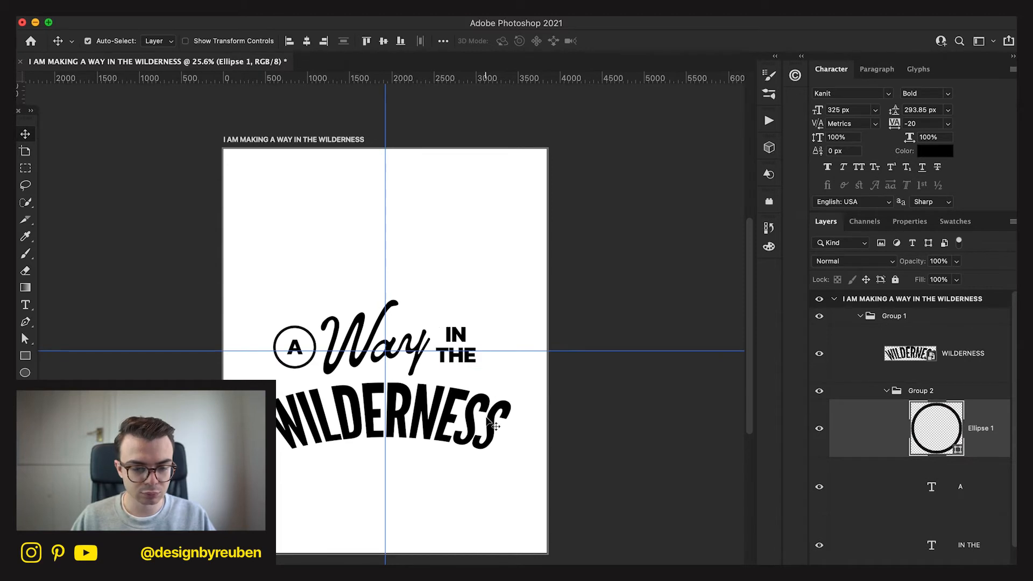
Delete the circle around the letter A, keeping the letter in place.
{"action": "left_click", "coordinate": [599, 465]}
{"action": "scroll", "coordinate": [600, 465], "scroll_direction": "down", "scroll_amount": 5}
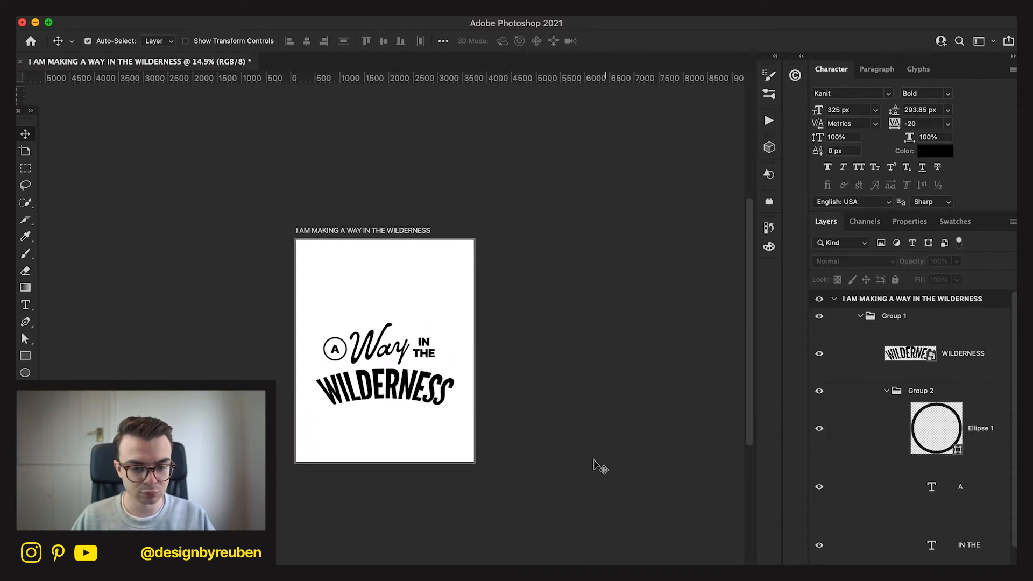
{"action": "scroll", "coordinate": [599, 466], "scroll_direction": "up", "scroll_amount": 5}
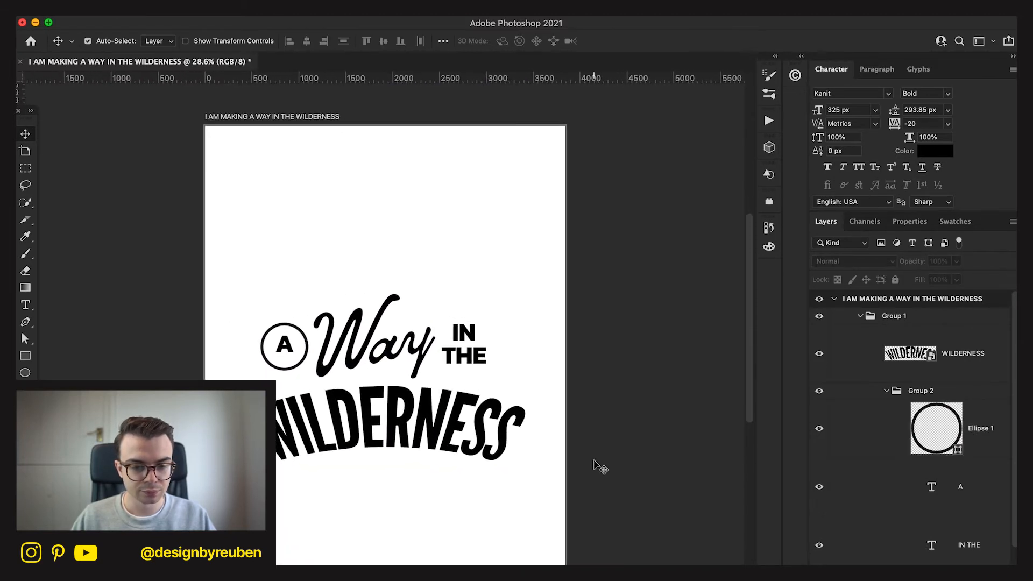
{"action": "left_click", "coordinate": [997, 429]}
{"action": "key", "text": "BackSpace"}
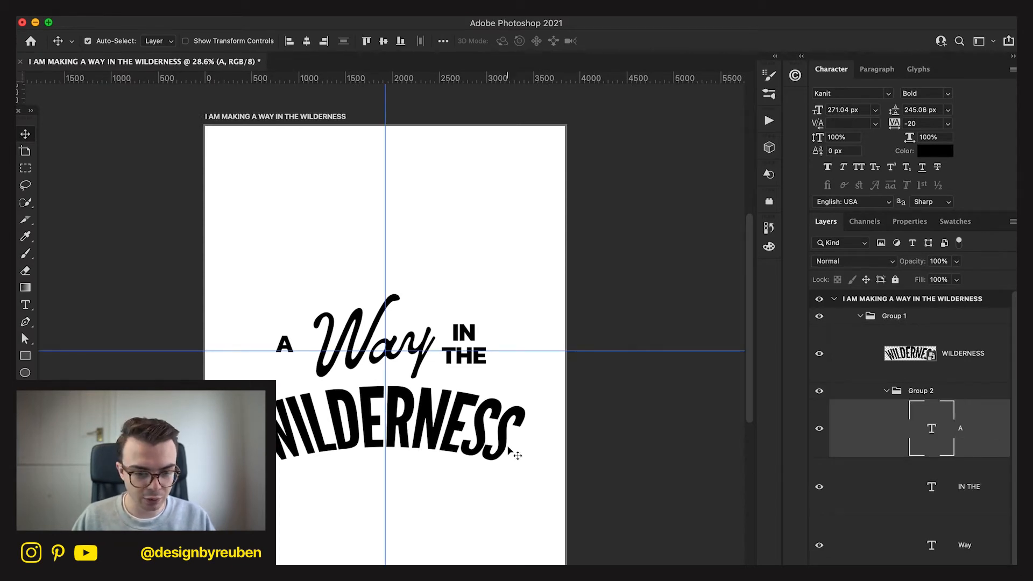
{"action": "key", "text": "super+z"}
{"action": "key", "text": "super+shift+z"}
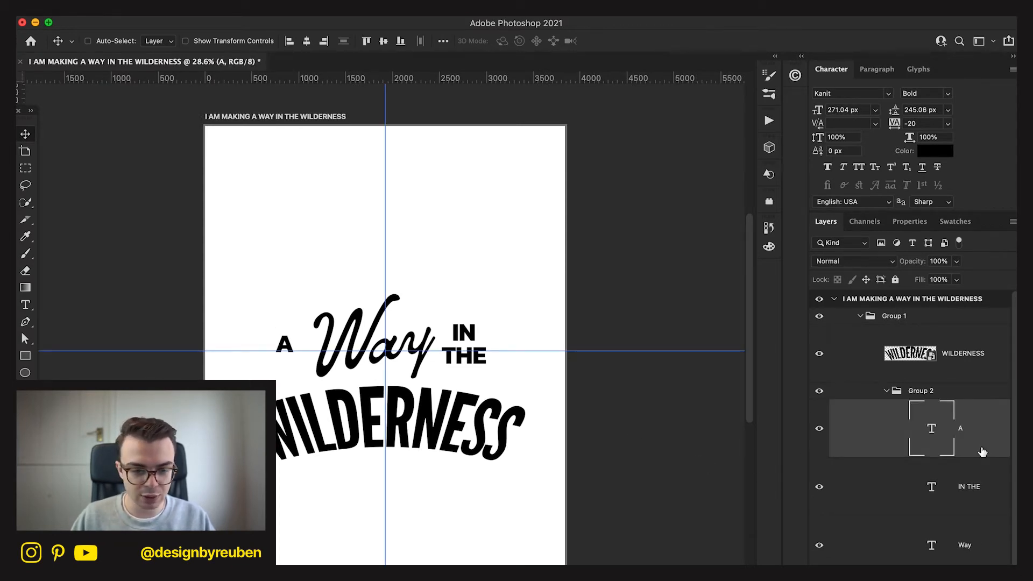
{"action": "left_click_drag", "start_coordinate": [667, 438], "coordinate": [667, 435]}
{"action": "key", "text": "super+z"}
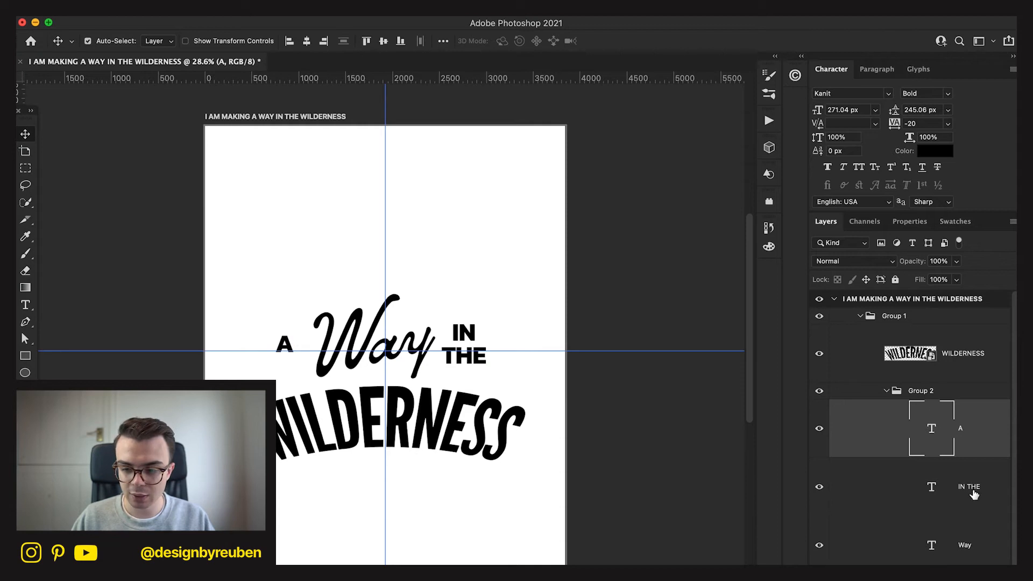
Centre Group 2, holding A, Way and IN THE, horizontally on the artboard.
{"action": "left_click", "coordinate": [973, 546], "text": "shift"}
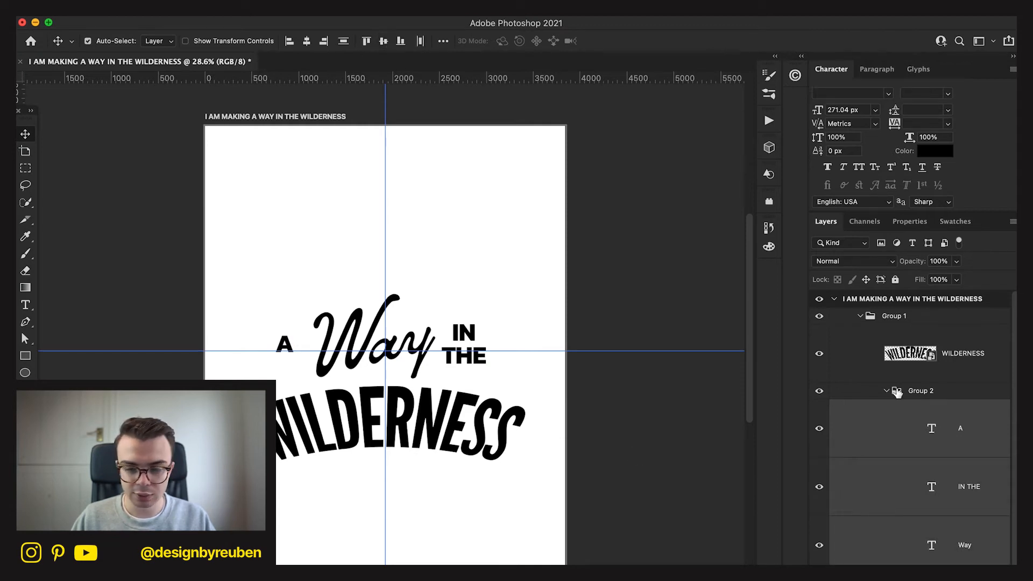
{"action": "left_click", "coordinate": [960, 397]}
{"action": "left_click", "coordinate": [307, 41]}
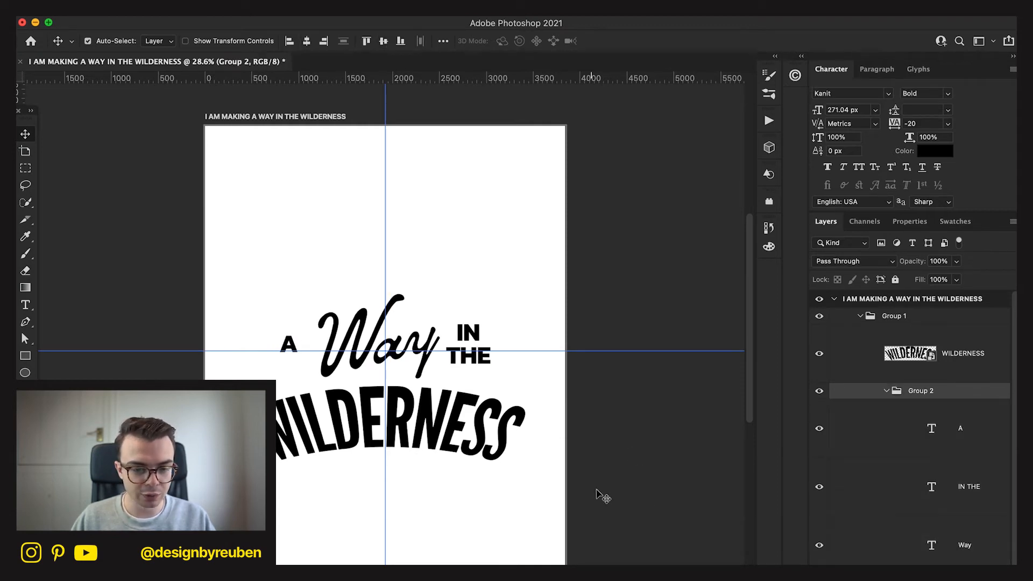
{"action": "key", "text": "super+semicolon"}
{"action": "left_click", "coordinate": [537, 414]}
{"action": "scroll", "coordinate": [542, 418], "scroll_direction": "up", "scroll_amount": 2}
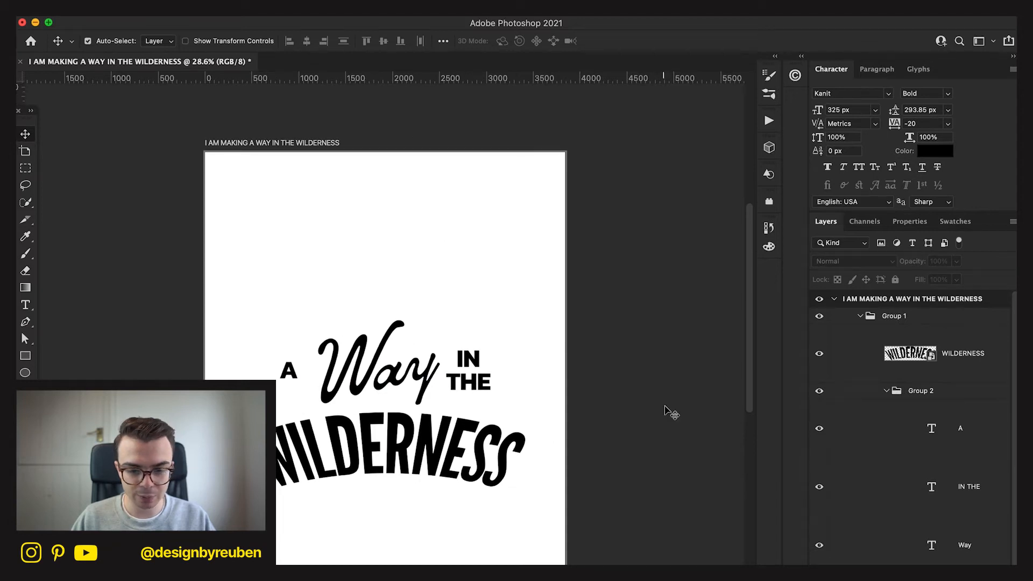
Duplicate the IN THE text layer and move the copy into the empty area above Way.
{"action": "left_click", "coordinate": [996, 447]}
{"action": "left_click", "coordinate": [996, 533]}
{"action": "left_click", "coordinate": [995, 488]}
{"action": "key", "text": "super+j"}
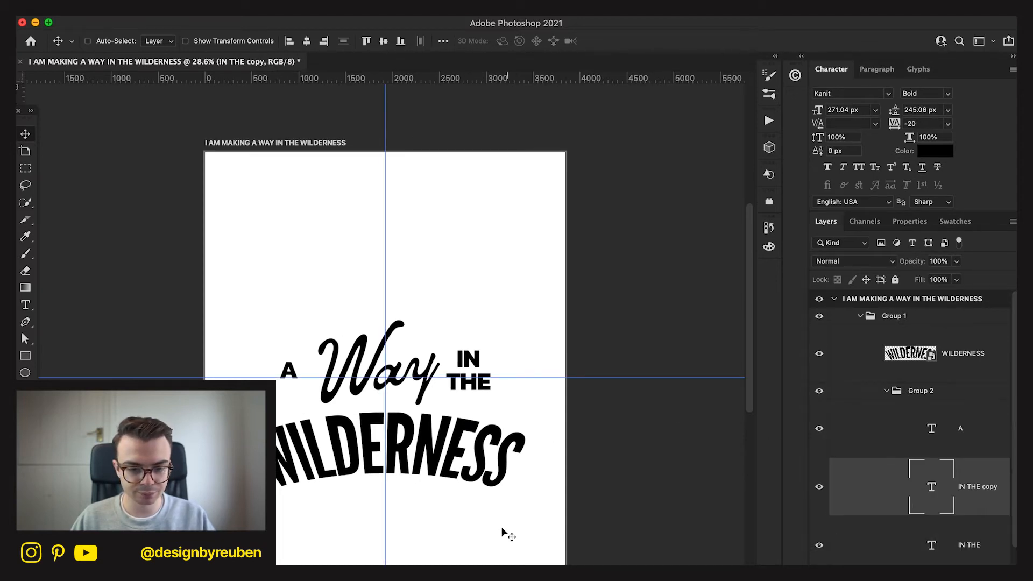
{"action": "left_click_drag", "start_coordinate": [499, 529], "coordinate": [435, 416]}
Replace the text of the new IN THE copy with I AM MAKING.
{"action": "key", "text": "t"}
{"action": "left_click", "coordinate": [353, 237]}
{"action": "key", "text": "super+a"}
{"action": "type", "text": "I"}
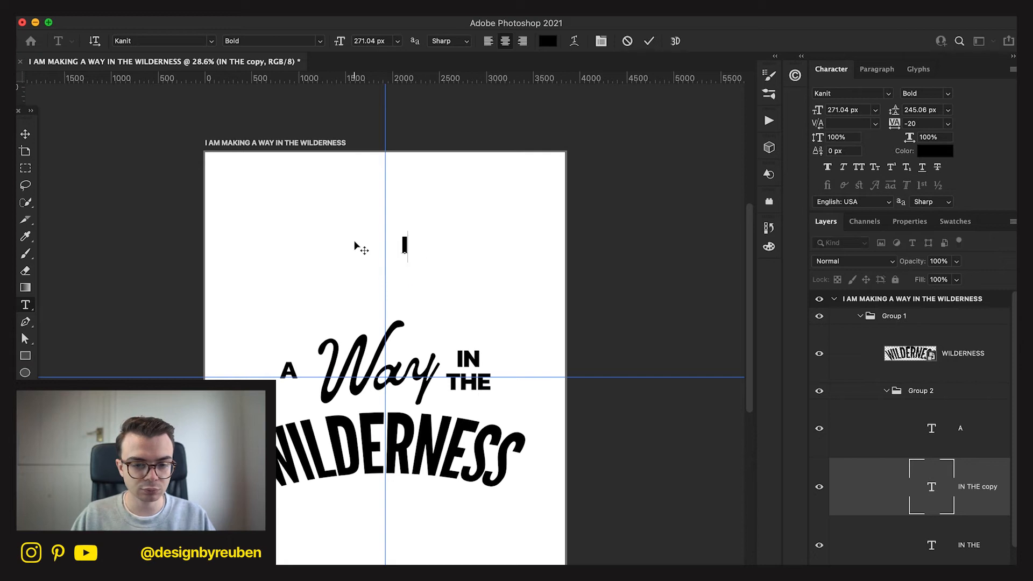
{"action": "type", "text": " AM MAKING"}
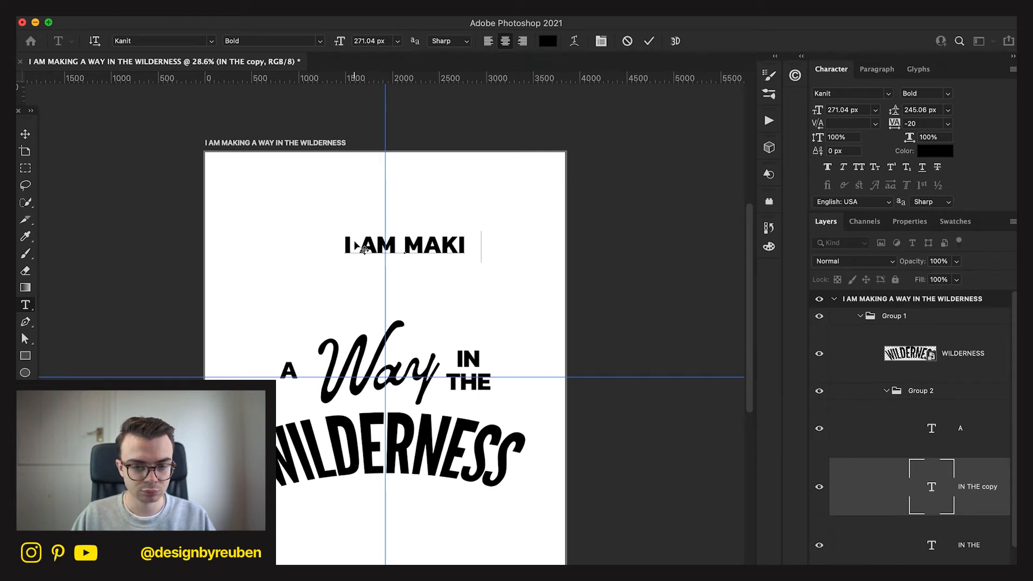
Position the I AM MAKING line just above Way, centred on the vertical guide.
{"action": "left_click", "coordinate": [27, 136]}
{"action": "left_click_drag", "start_coordinate": [451, 326], "coordinate": [433, 380]}
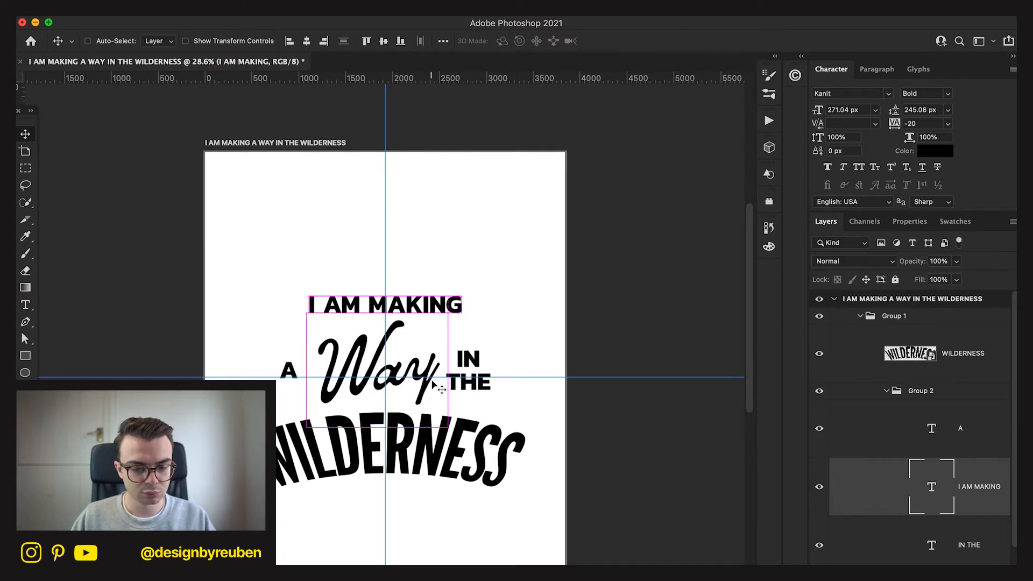
{"action": "left_click", "coordinate": [449, 536]}
{"action": "key", "text": "super+minus"}
{"action": "key", "text": "super+minus"}
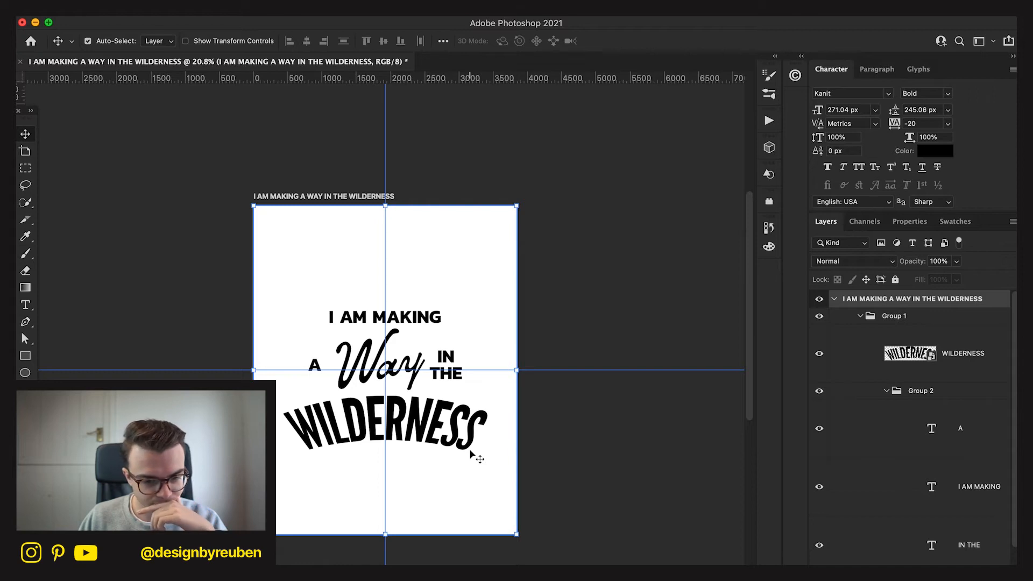
Draw a wide ellipse of about 2225 by 486 px over the I AM MAKING line, centred on the vertical guide.
{"action": "left_click", "coordinate": [26, 374]}
{"action": "left_click_drag", "start_coordinate": [308, 304], "coordinate": [460, 333]}
{"action": "left_click", "coordinate": [25, 134]}
{"action": "key", "text": "ctrl+t"}
{"action": "left_click_drag", "start_coordinate": [385, 305], "coordinate": [385, 299]}
{"action": "left_click", "coordinate": [678, 41]}
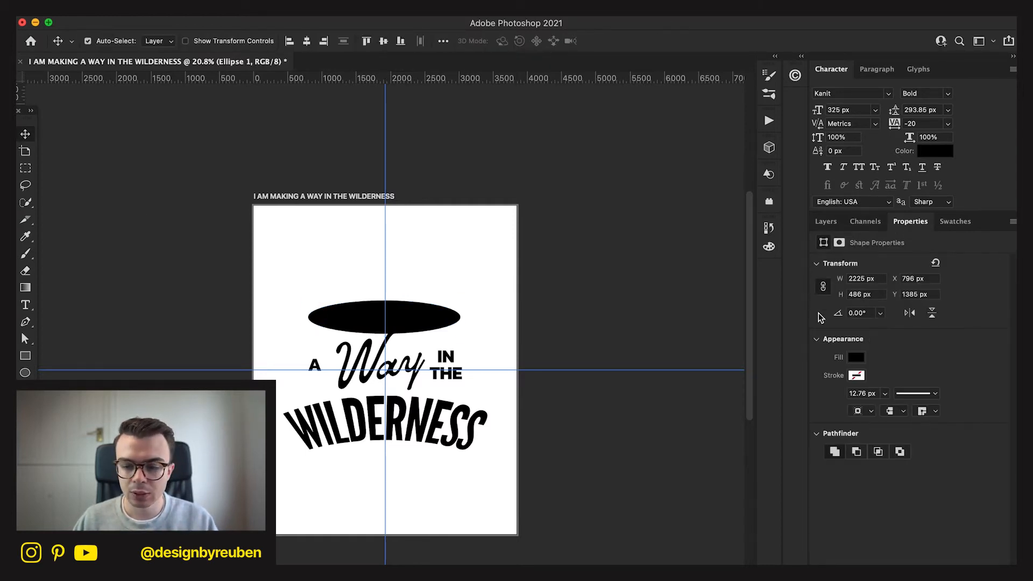
Remove the fill of the ellipse around I AM MAKING and give it a black stroke.
{"action": "left_click", "coordinate": [855, 357]}
{"action": "left_click", "coordinate": [831, 383]}
{"action": "left_click", "coordinate": [880, 347]}
{"action": "left_click", "coordinate": [857, 375]}
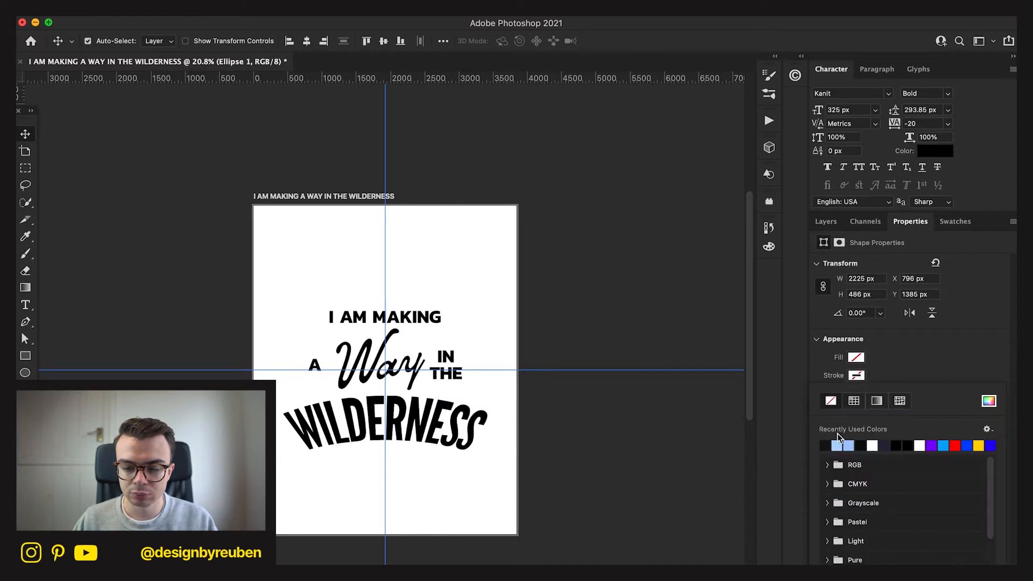
{"action": "left_click", "coordinate": [826, 446]}
{"action": "left_click", "coordinate": [899, 371]}
Try a 40 px stroke width on the ellipse and settle on 20 px.
{"action": "left_click", "coordinate": [872, 393]}
{"action": "type", "text": "40"}
{"action": "key", "text": "Return"}
{"action": "left_click", "coordinate": [872, 393]}
{"action": "type", "text": "20"}
{"action": "key", "text": "Return"}
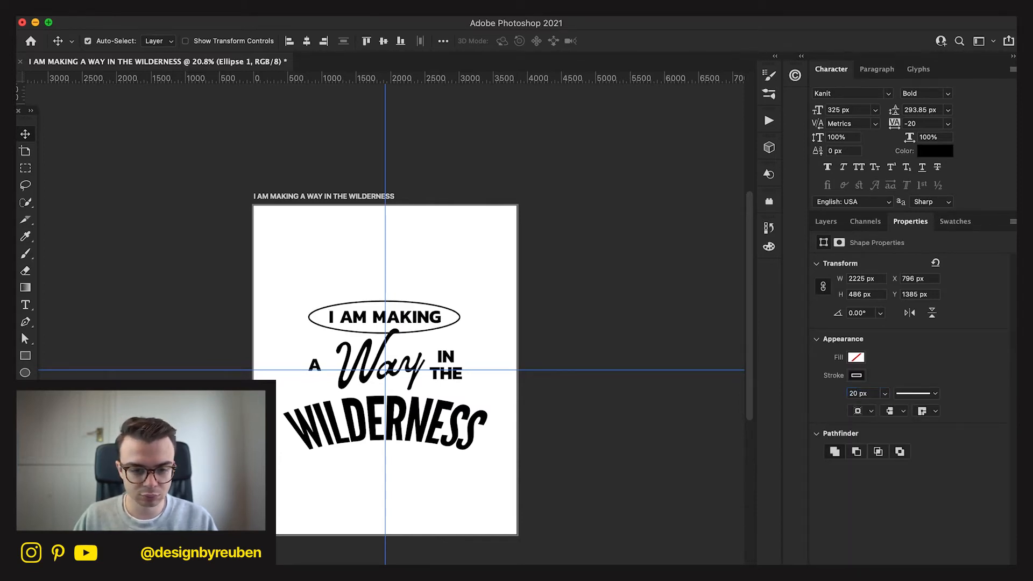
Align the I AM MAKING text and its ellipse on their vertical centres, group them and move the group down towards Way.
{"action": "left_click", "coordinate": [827, 222]}
{"action": "left_click_drag", "start_coordinate": [959, 361], "coordinate": [961, 554]}
{"action": "left_click", "coordinate": [960, 472], "text": "shift"}
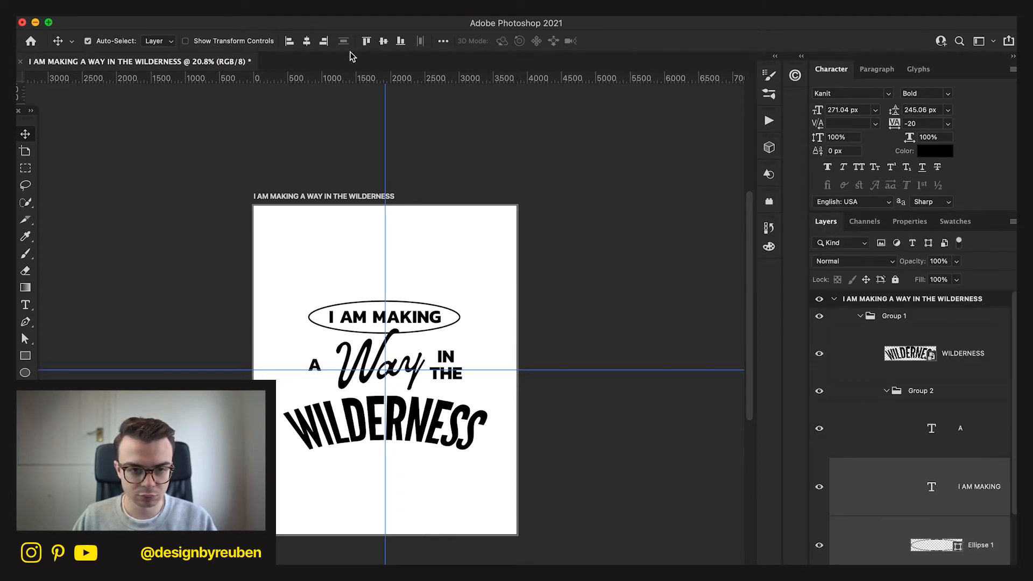
{"action": "left_click", "coordinate": [383, 41]}
{"action": "key", "text": "ctrl+g"}
{"action": "left_click_drag", "start_coordinate": [560, 350], "coordinate": [570, 354]}
{"action": "key", "text": "ctrl"}
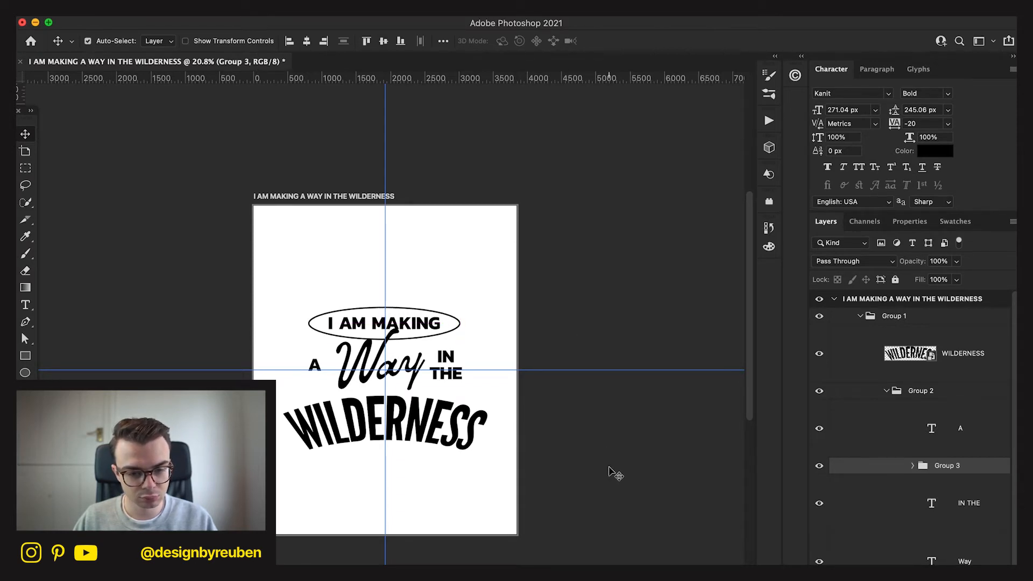
Try moving the A closer to Way and shortening IN THE to IN, lowered level with the A.
{"action": "left_click", "coordinate": [936, 436]}
{"action": "mouse_move", "coordinate": [640, 480]}
{"action": "left_mouse_down"}
{"action": "mouse_move", "coordinate": [641, 463]}
{"action": "mouse_move", "coordinate": [643, 490]}
{"action": "left_mouse_up"}
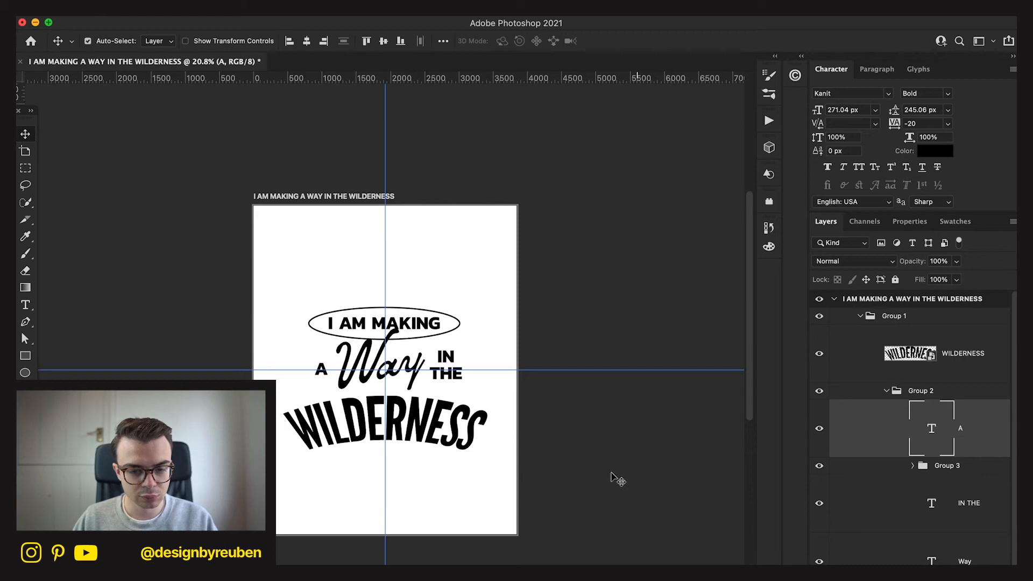
{"action": "key", "text": "t"}
{"action": "double_click", "coordinate": [433, 374]}
{"action": "key", "text": "BackSpace"}
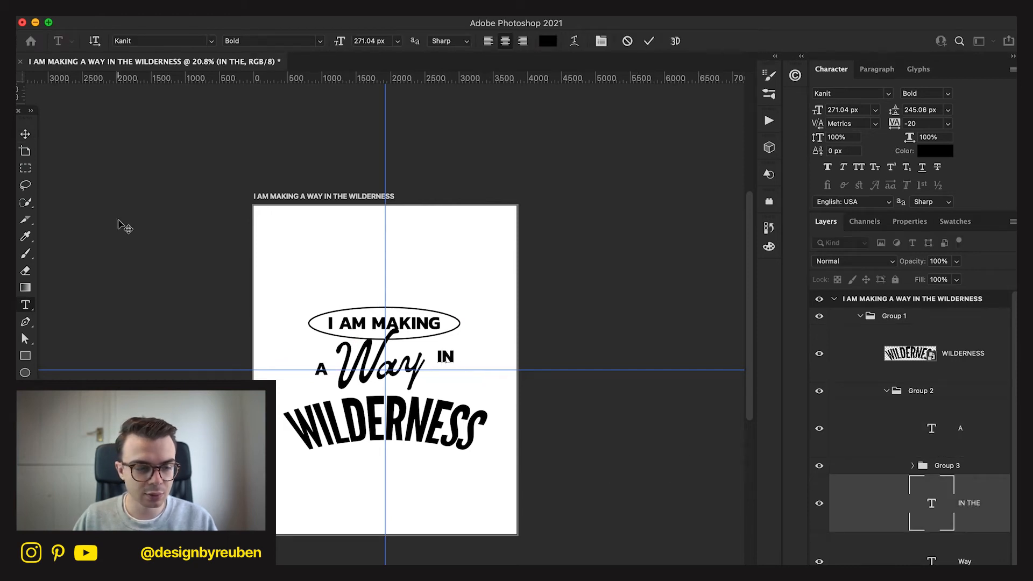
{"action": "left_click", "coordinate": [24, 134]}
{"action": "left_click_drag", "start_coordinate": [569, 406], "coordinate": [567, 416]}
{"action": "key", "text": "ctrl+t"}
{"action": "key", "text": "Return"}
{"action": "key", "text": "t"}
{"action": "left_click", "coordinate": [445, 378]}
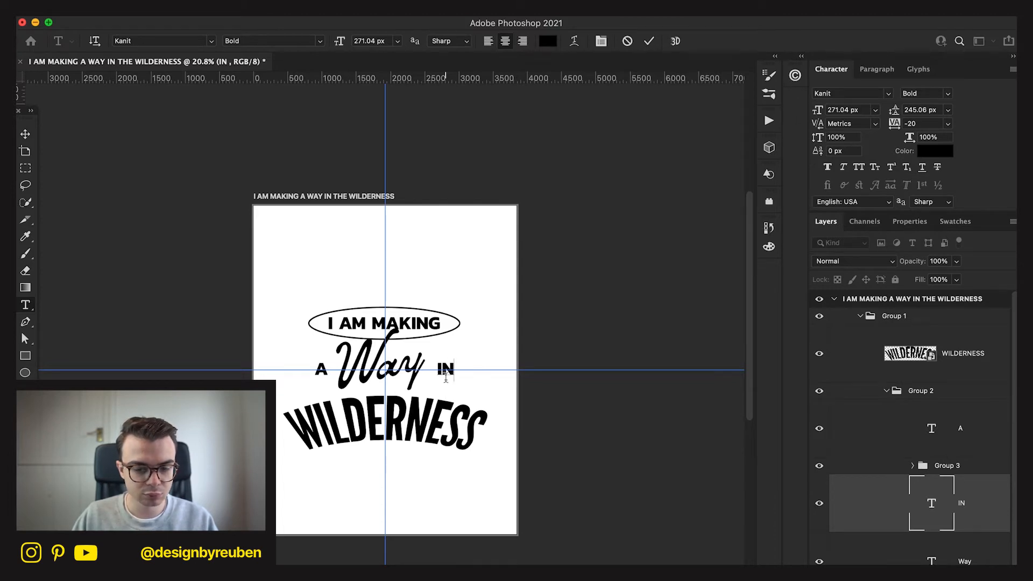
{"action": "left_click", "coordinate": [25, 134]}
Try aligning A, Way and IN on their vertical centres and grouping them, centred on the vertical guide at 100.15% scale.
{"action": "left_click", "coordinate": [968, 473], "text": "super"}
{"action": "left_click", "coordinate": [968, 473], "text": "super"}
{"action": "left_click", "coordinate": [979, 556], "text": "super"}
{"action": "left_click", "coordinate": [979, 426], "text": "super"}
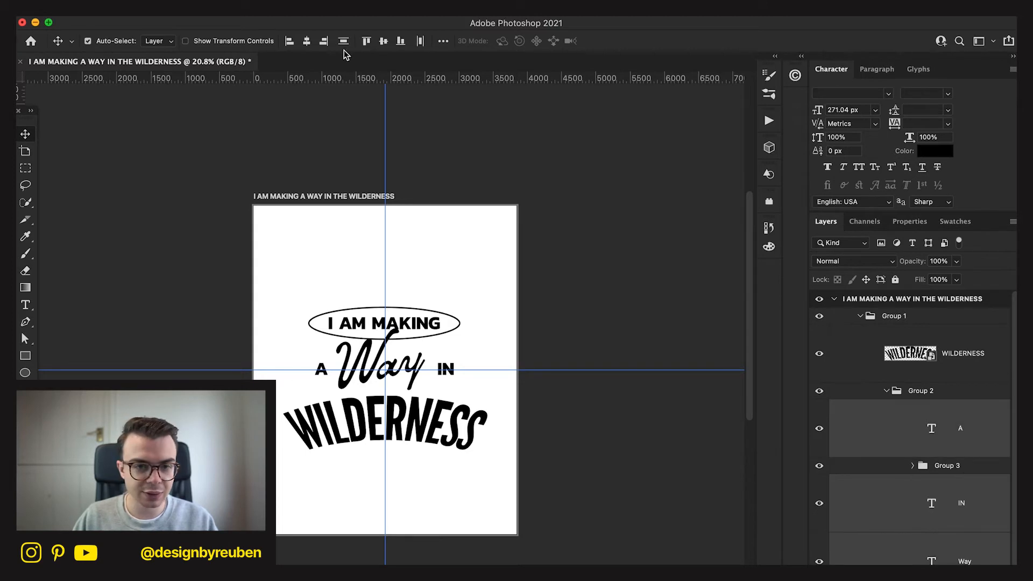
{"action": "left_click", "coordinate": [419, 47]}
{"action": "left_click", "coordinate": [384, 42]}
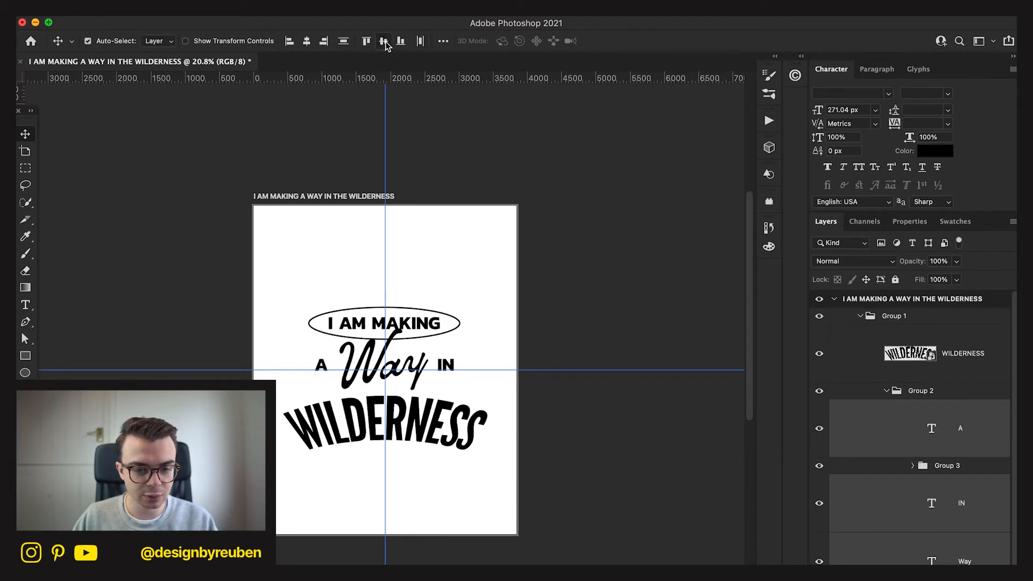
{"action": "key", "text": "super+g"}
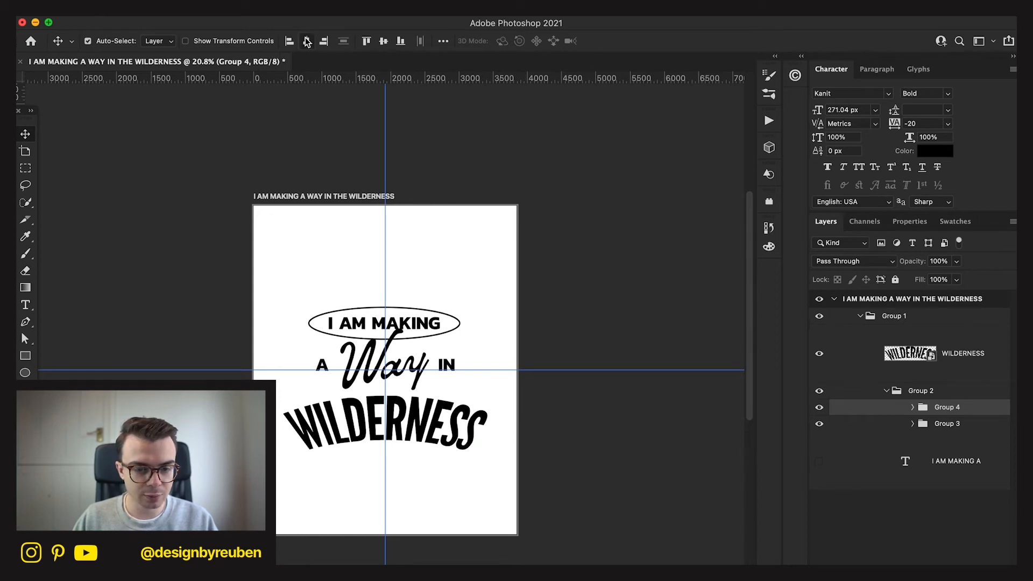
{"action": "key", "text": "super+t"}
{"action": "left_click_drag", "start_coordinate": [455, 364], "coordinate": [456, 365]}
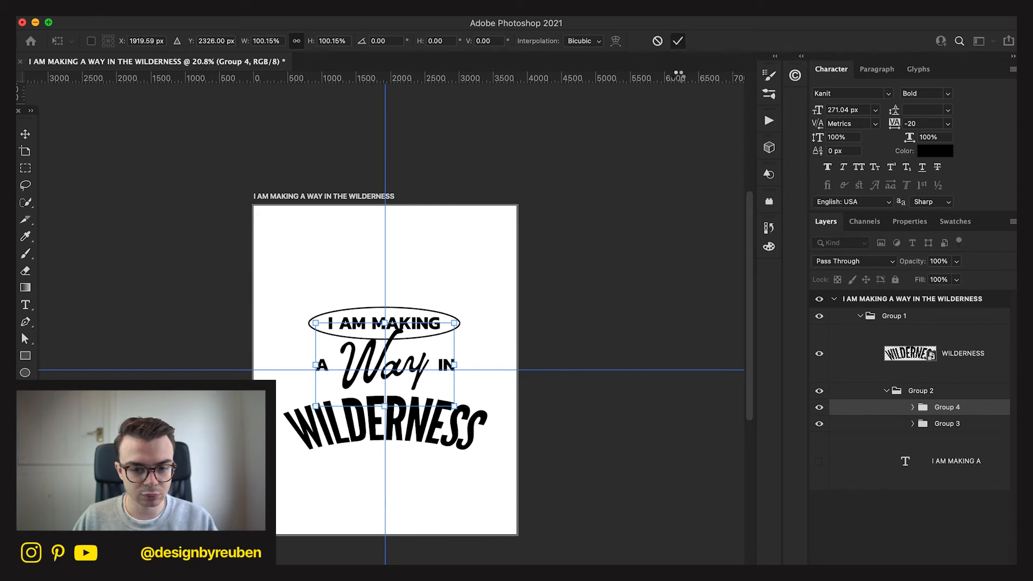
{"action": "left_click", "coordinate": [677, 41]}
Try lowering the arched WILDERNESS and scaling it down beneath the Way line.
{"action": "left_click", "coordinate": [948, 378]}
{"action": "mouse_move", "coordinate": [640, 454]}
{"action": "left_mouse_down"}
{"action": "mouse_move", "coordinate": [634, 443]}
{"action": "mouse_move", "coordinate": [638, 450]}
{"action": "left_mouse_up"}
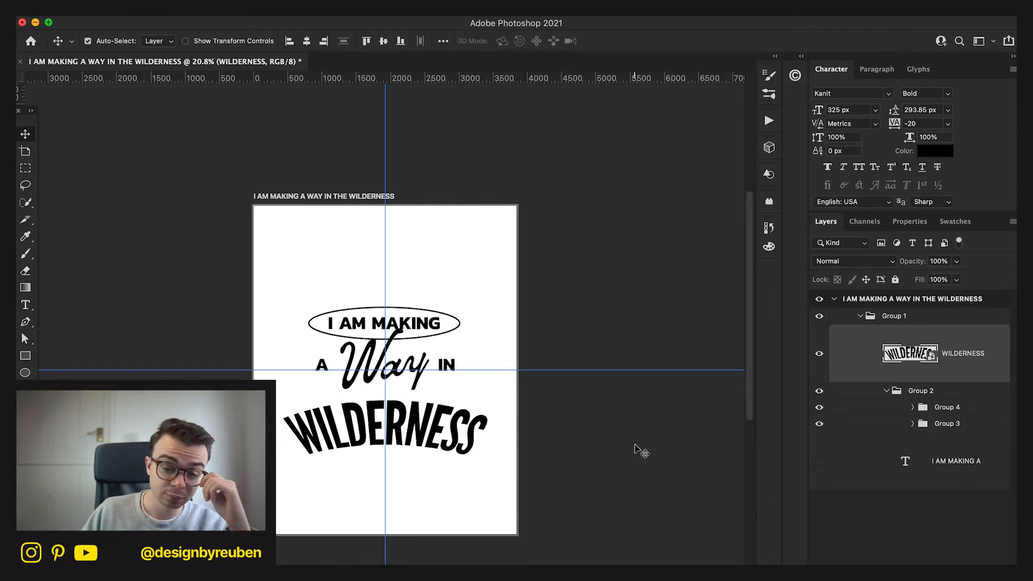
{"action": "key", "text": "super+minus"}
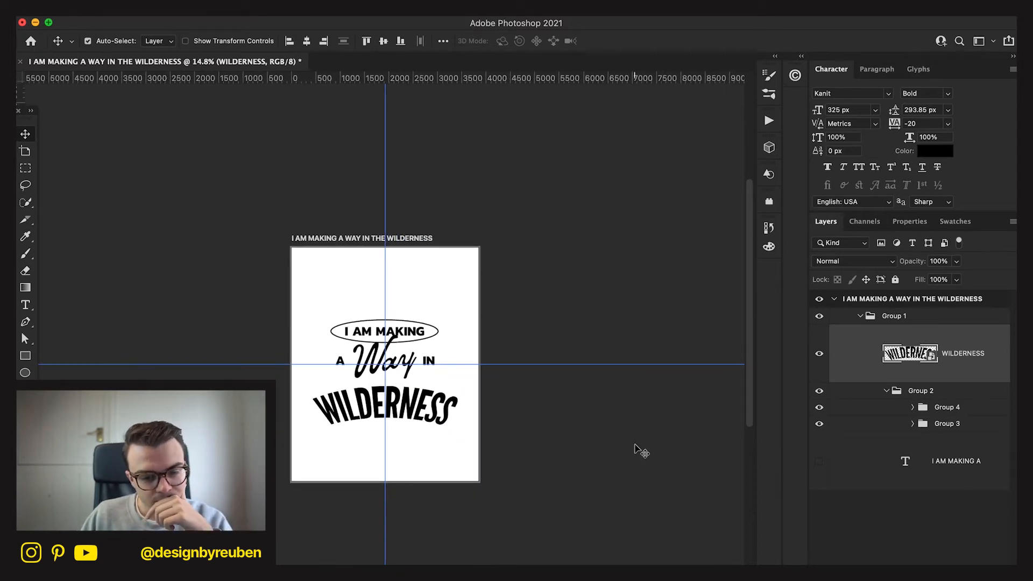
{"action": "left_click_drag", "start_coordinate": [585, 477], "coordinate": [581, 471]}
{"action": "key", "text": "super+t"}
{"action": "left_click_drag", "start_coordinate": [474, 432], "coordinate": [453, 418]}
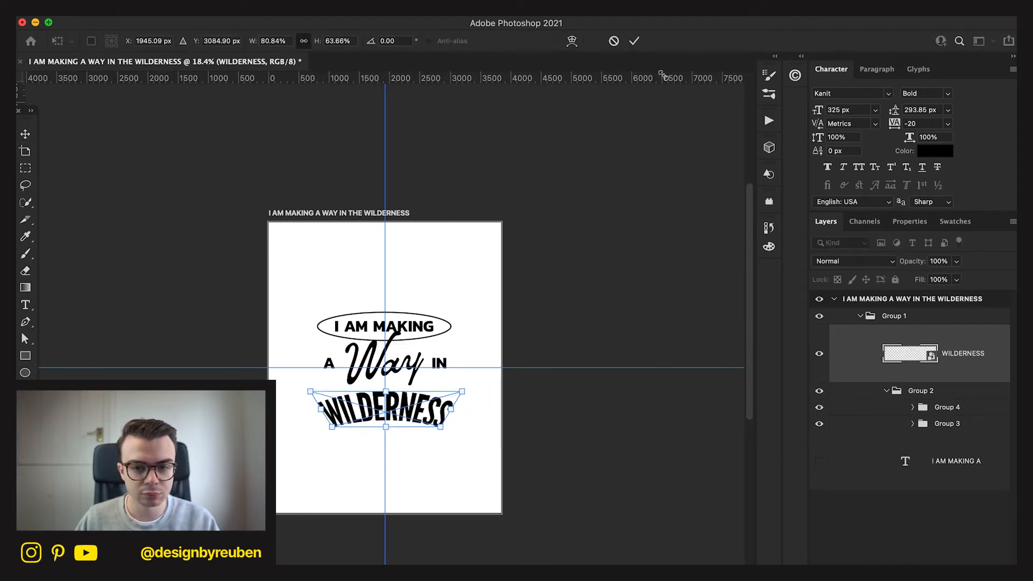
{"action": "left_click", "coordinate": [634, 41]}
Undo the recent edits back to the two-line IN THE text and the ungrouped A, Way and IN THE layers.
{"action": "key", "text": "super+minus"}
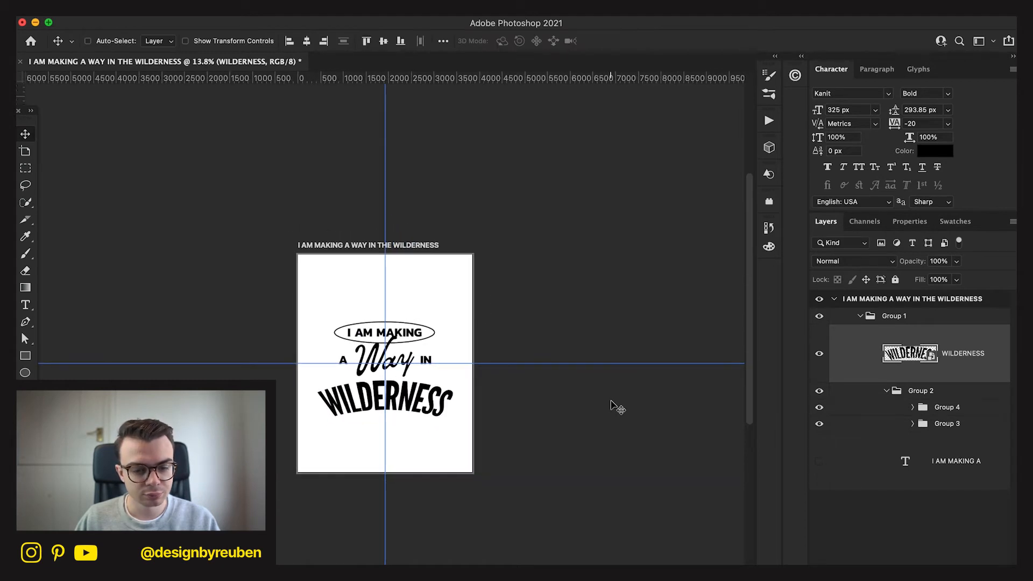
{"action": "key", "text": "super+z"}
{"action": "key", "text": "super+z"}
{"action": "key", "text": "super+z"}
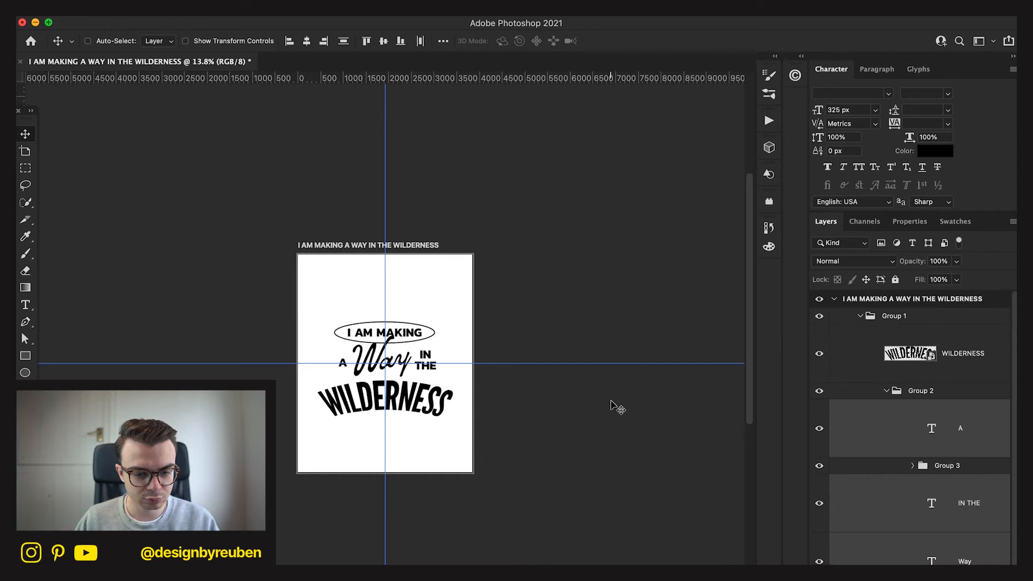
Extend the text in the ellipse to I AM MAKING A and delete the separate A beside Way.
{"action": "key", "text": "super+plus"}
{"action": "key", "text": "t"}
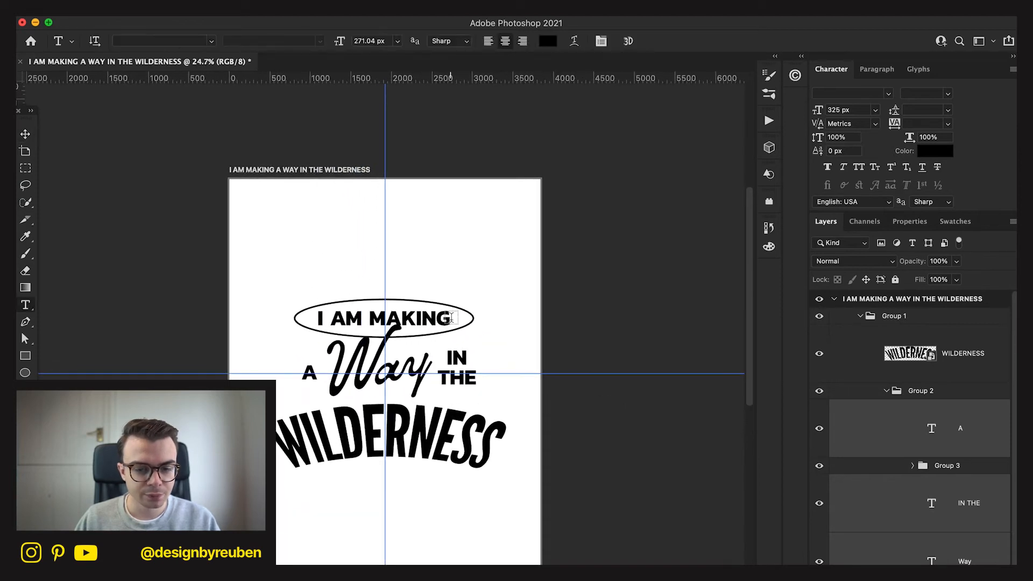
{"action": "left_click", "coordinate": [451, 317]}
{"action": "left_click", "coordinate": [628, 40]}
{"action": "left_click", "coordinate": [445, 323]}
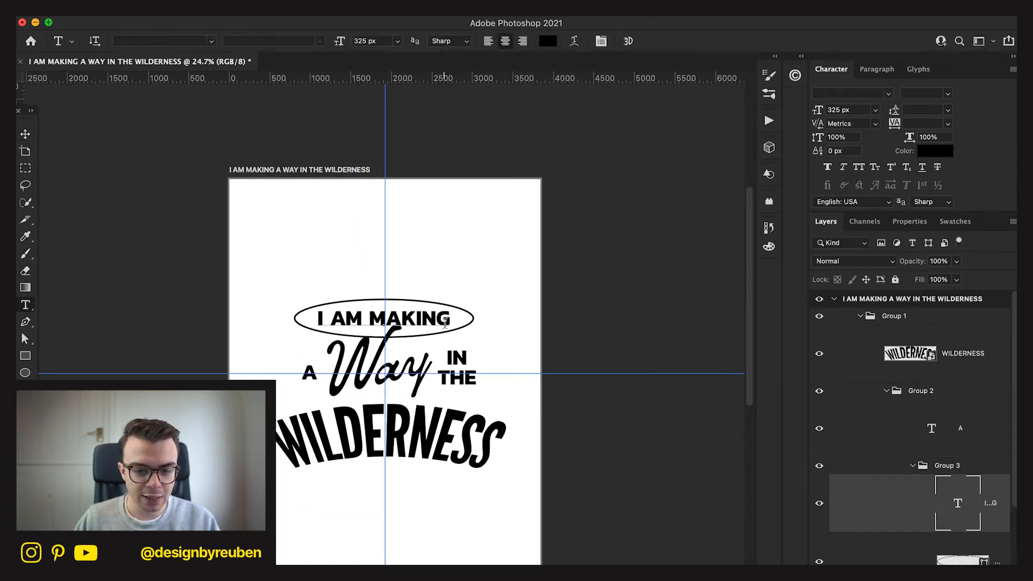
{"action": "type", "text": "A"}
{"action": "left_click", "coordinate": [24, 137]}
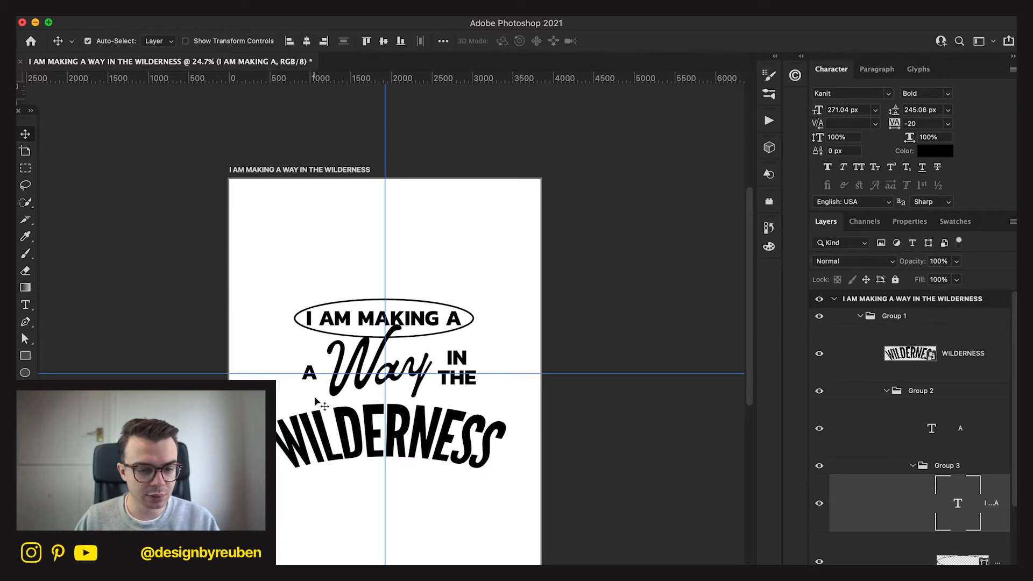
{"action": "left_click", "coordinate": [314, 375]}
{"action": "key", "text": "BackSpace"}
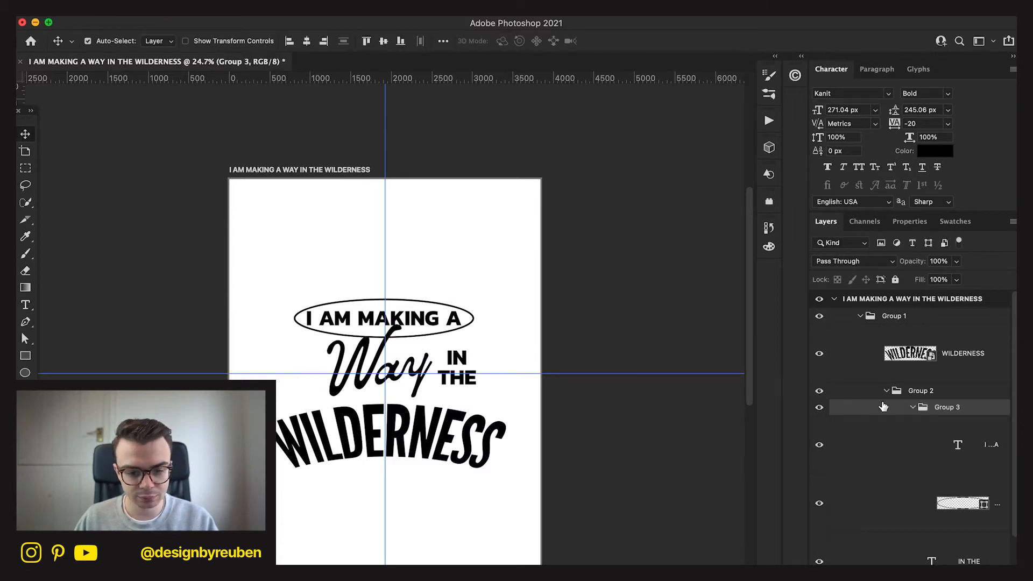
Scale the I AM MAKING A text down to 254.83 px so it fits inside the ellipse.
{"action": "left_click", "coordinate": [978, 490]}
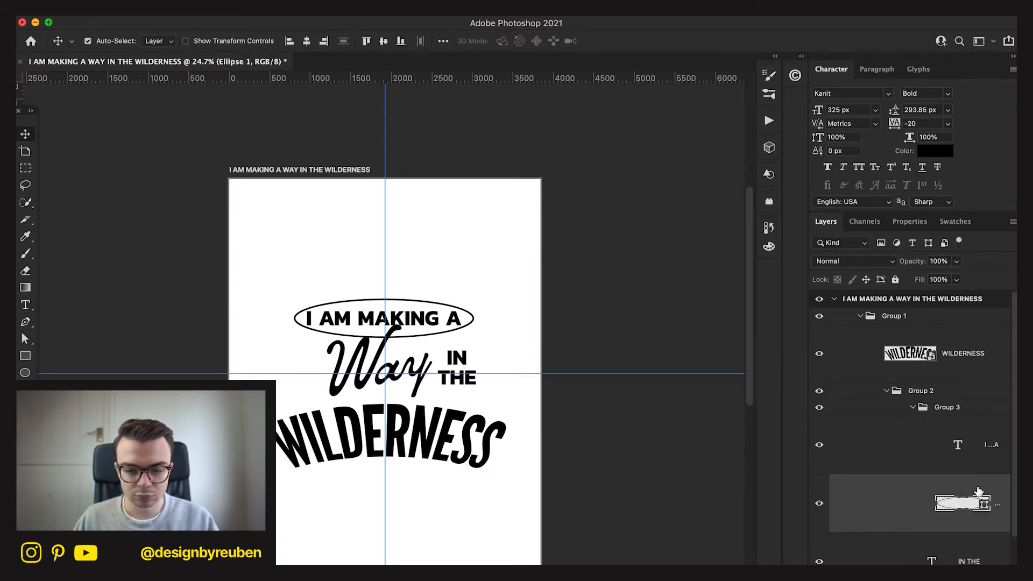
{"action": "left_click", "coordinate": [986, 458]}
{"action": "key", "text": "ctrl+t"}
{"action": "left_click_drag", "start_coordinate": [459, 319], "coordinate": [456, 320]}
{"action": "left_click", "coordinate": [678, 41]}
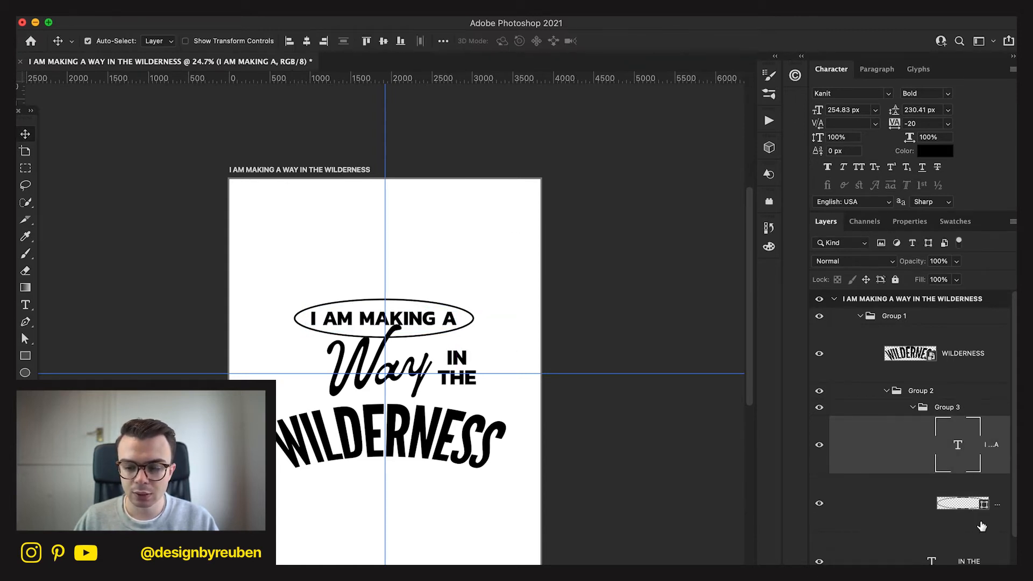
{"action": "left_click", "coordinate": [1001, 519], "text": "shift"}
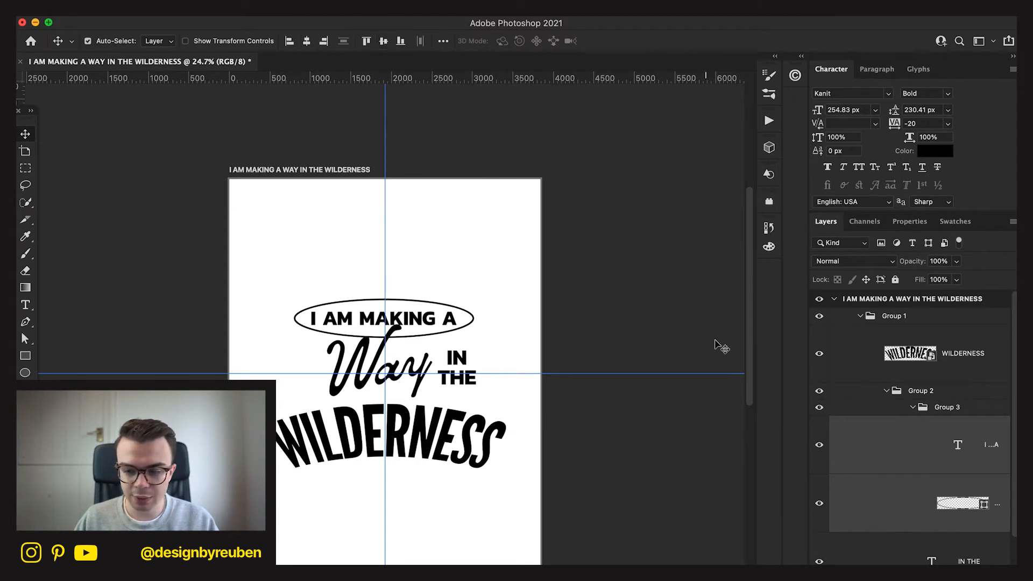
Group the Way and IN THE text layers and centre the group horizontally on the artboard.
{"action": "left_click", "coordinate": [952, 412]}
{"action": "left_click", "coordinate": [912, 407]}
{"action": "left_click", "coordinate": [960, 449]}
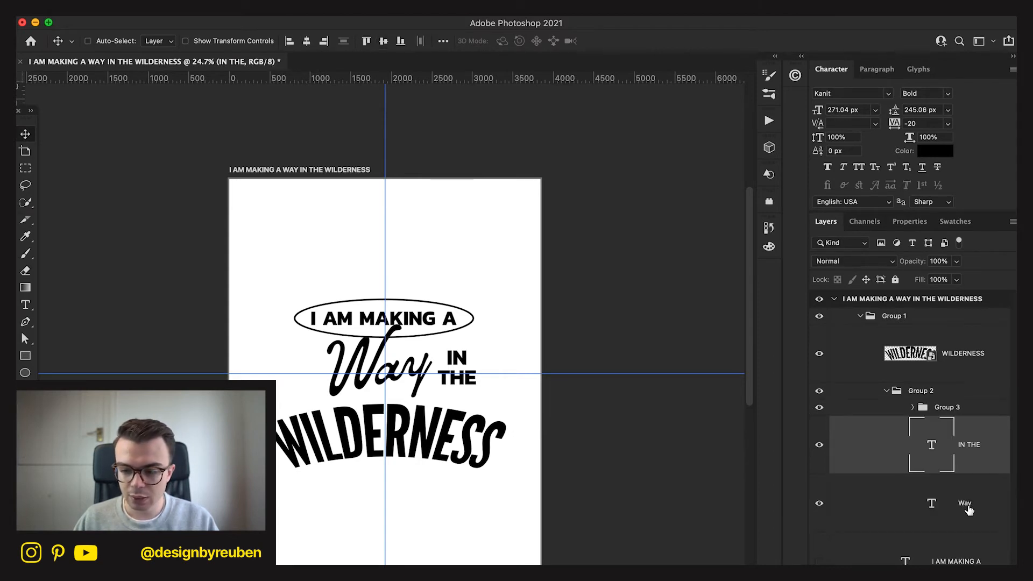
{"action": "left_click", "coordinate": [968, 508], "text": "shift"}
{"action": "key", "text": "super+g"}
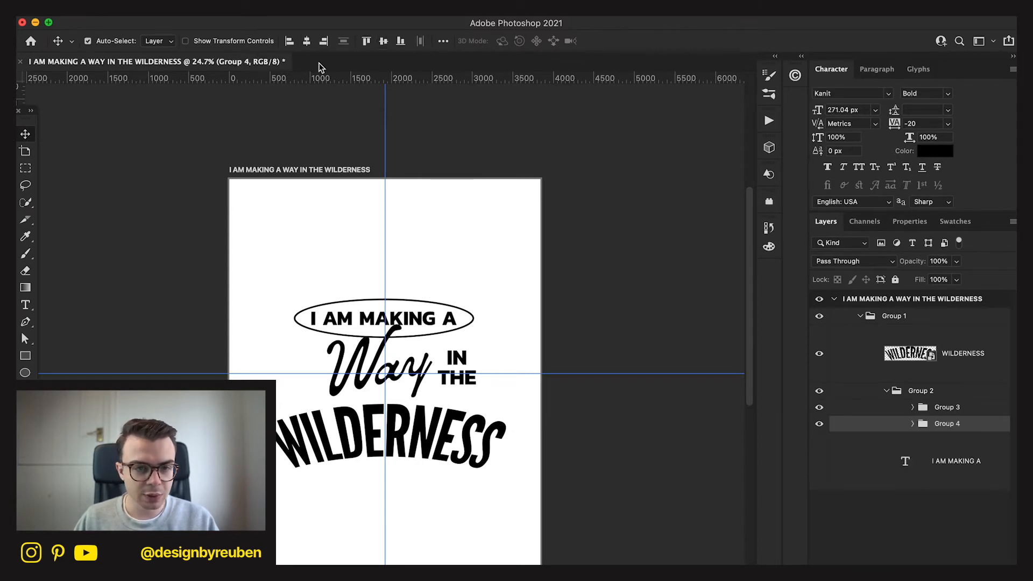
{"action": "left_click", "coordinate": [306, 40]}
Scale the Way and IN THE group to about 112.35%, matching the ellipse's width, and shift it slightly left beneath the ellipse.
{"action": "key", "text": "super+t"}
{"action": "left_click_drag", "start_coordinate": [463, 367], "coordinate": [435, 360]}
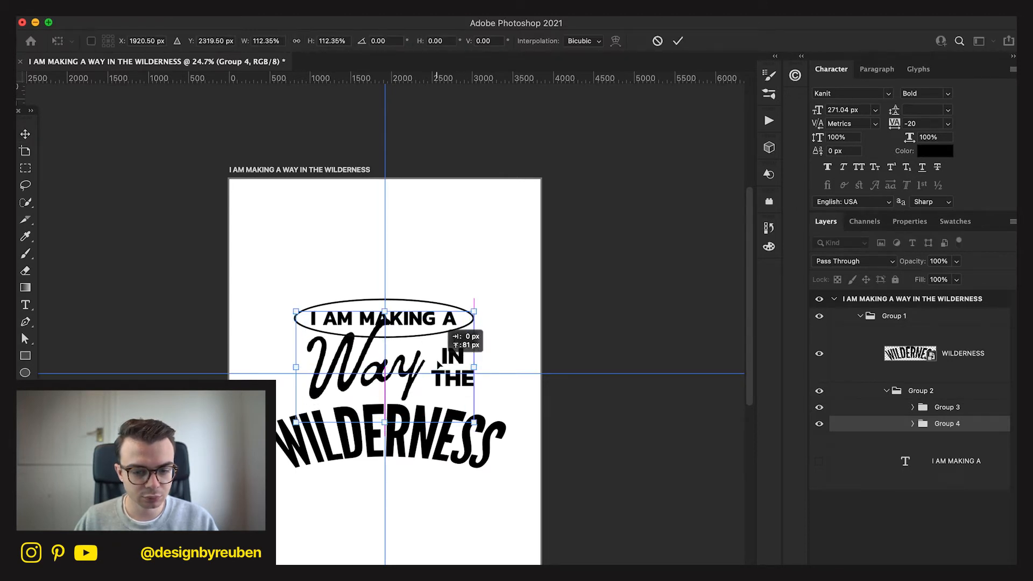
{"action": "left_click", "coordinate": [677, 42]}
{"action": "left_click_drag", "start_coordinate": [618, 450], "coordinate": [610, 454]}
{"action": "key", "text": "shift+Up"}
{"action": "key", "text": "shift+Up"}
{"action": "key", "text": "shift+Up"}
{"action": "key", "text": "shift+Up"}
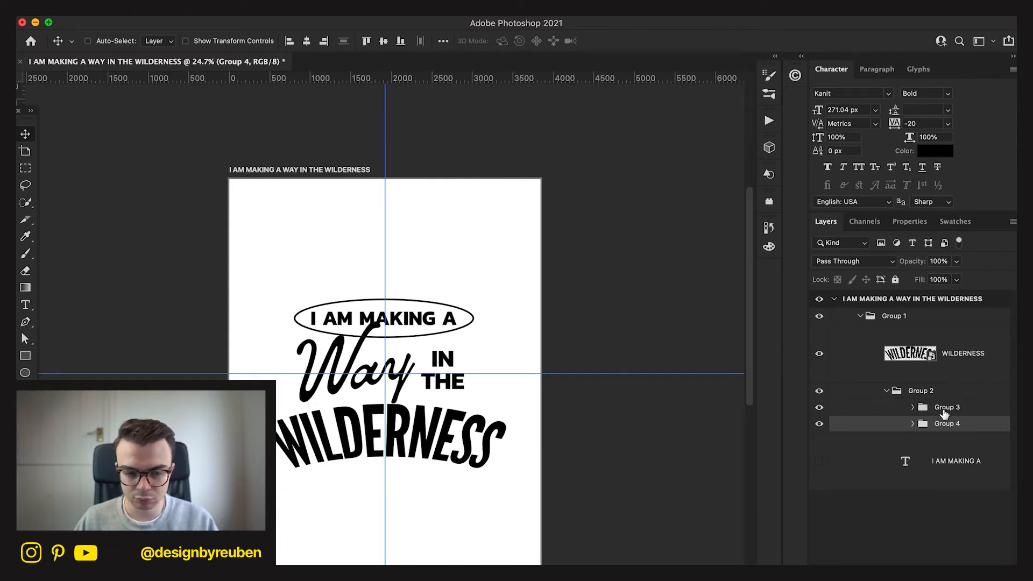
Adjust the spacing between the two groups, raising the I AM MAKING A ellipse group slightly above Way.
{"action": "left_click", "coordinate": [945, 412], "text": "shift"}
{"action": "left_click_drag", "start_coordinate": [686, 491], "coordinate": [686, 480]}
{"action": "key", "text": "super+z"}
{"action": "key", "text": "super+z"}
{"action": "key", "text": "super+z"}
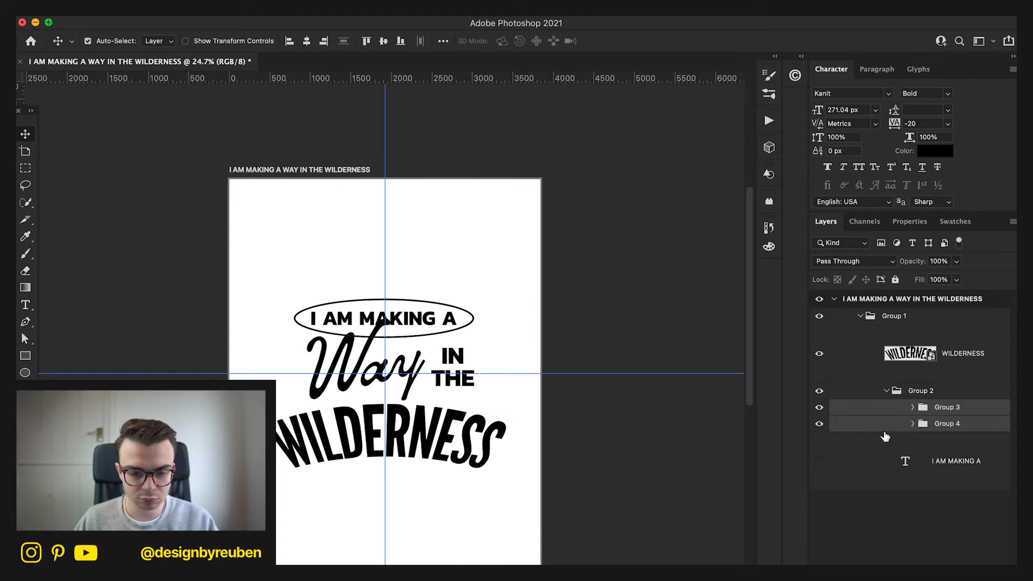
{"action": "key", "text": "super+z"}
{"action": "left_click", "coordinate": [936, 407]}
{"action": "left_click_drag", "start_coordinate": [617, 528], "coordinate": [650, 505]}
{"action": "left_click", "coordinate": [947, 425]}
{"action": "scroll", "coordinate": [585, 546], "scroll_direction": "down", "scroll_amount": 4}
{"action": "scroll", "coordinate": [585, 546], "scroll_direction": "up", "scroll_amount": 3}
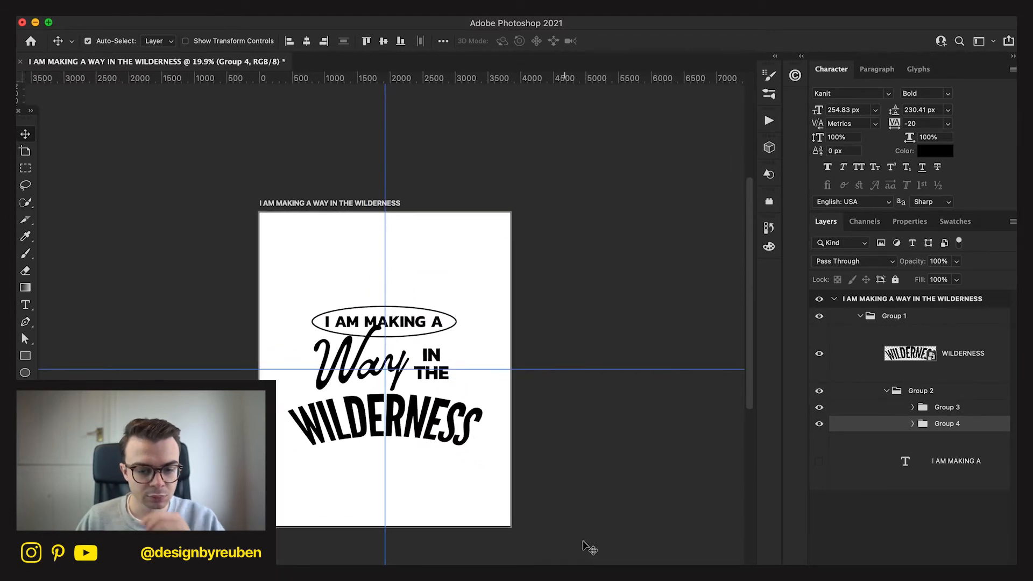
Try resizing WILDERNESS to about 97.79% width and 88.87% height, centred on the vertical guide.
{"action": "left_click", "coordinate": [929, 358]}
{"action": "key", "text": "super+t"}
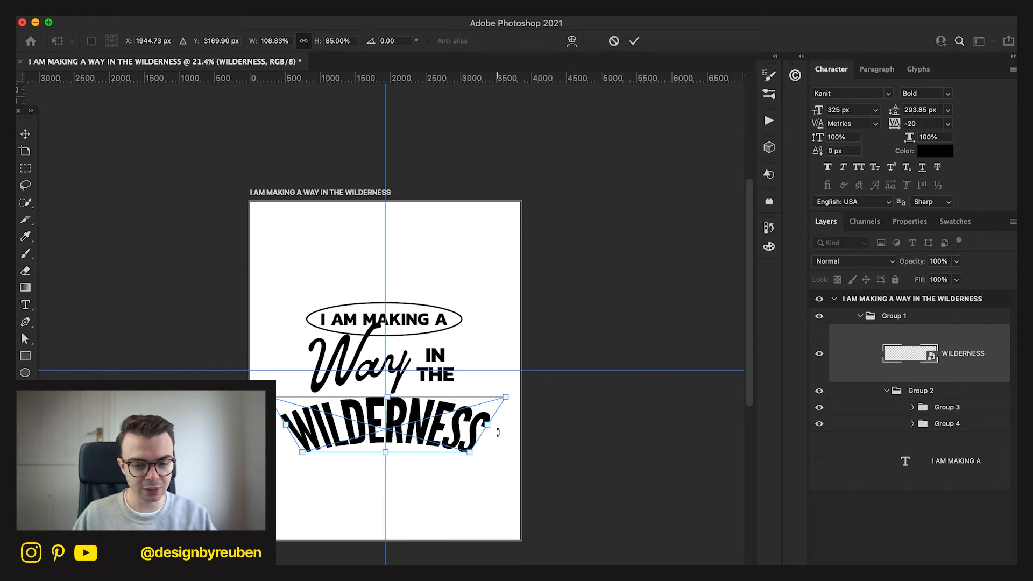
{"action": "left_click_drag", "start_coordinate": [488, 426], "coordinate": [458, 426]}
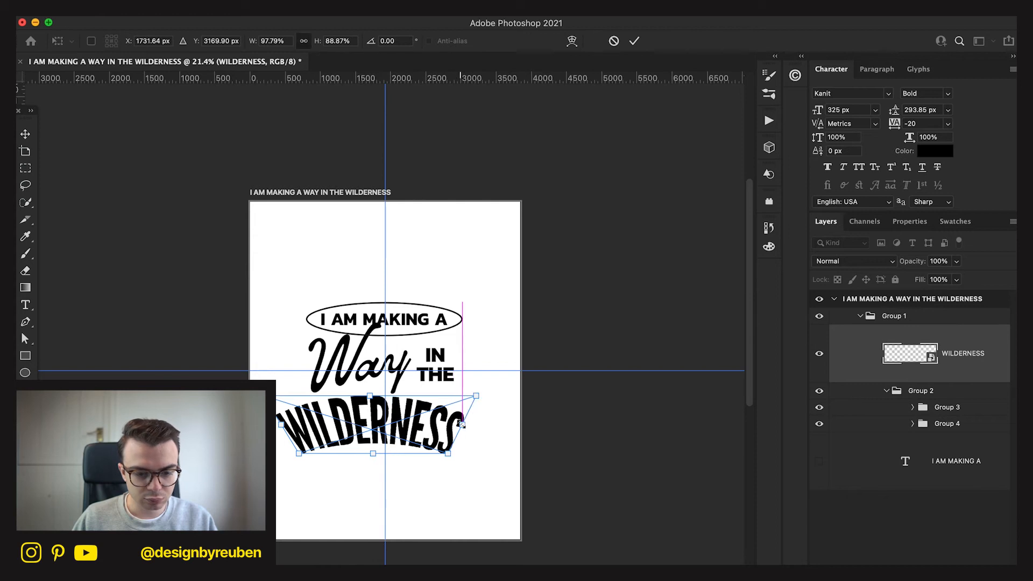
{"action": "left_click", "coordinate": [634, 41]}
{"action": "left_click", "coordinate": [306, 43]}
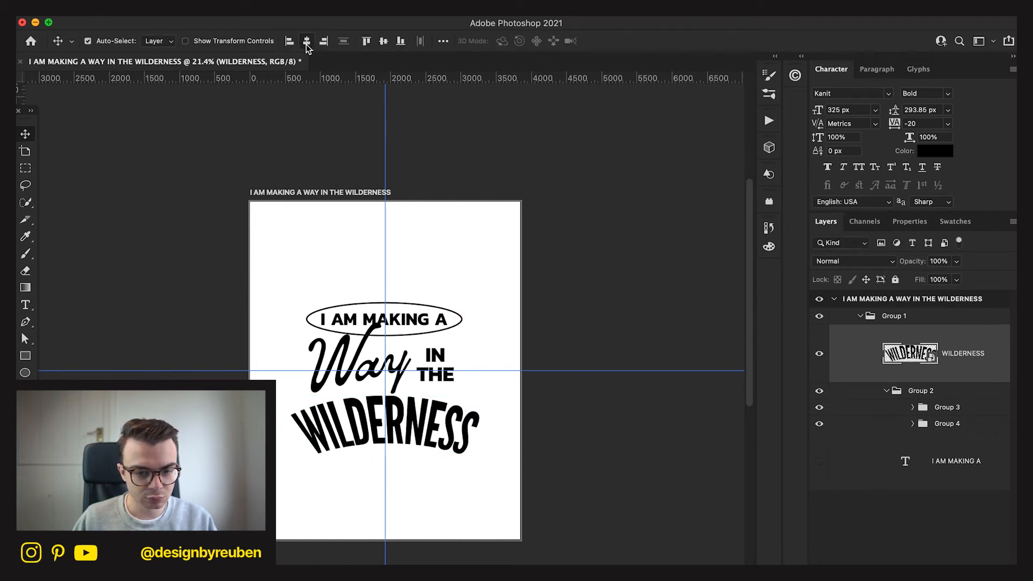
Undo the last resizing and centring of WILDERNESS.
{"action": "scroll", "coordinate": [522, 404], "scroll_direction": "down", "scroll_amount": 4}
{"action": "key", "text": "super+z"}
{"action": "key", "text": "super+z"}
{"action": "key", "text": "super+z"}
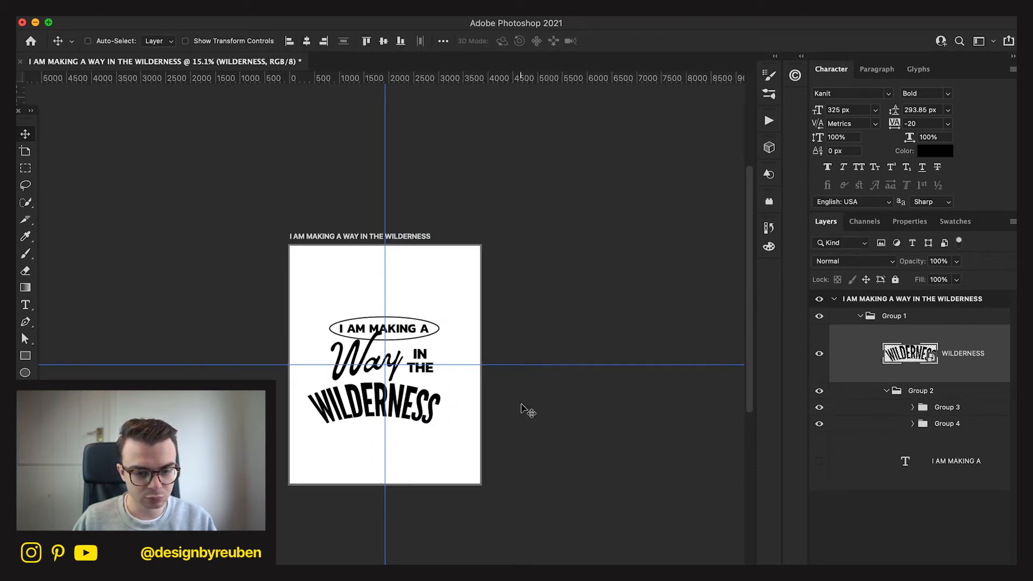
{"action": "scroll", "coordinate": [526, 410], "scroll_direction": "up", "scroll_amount": 4}
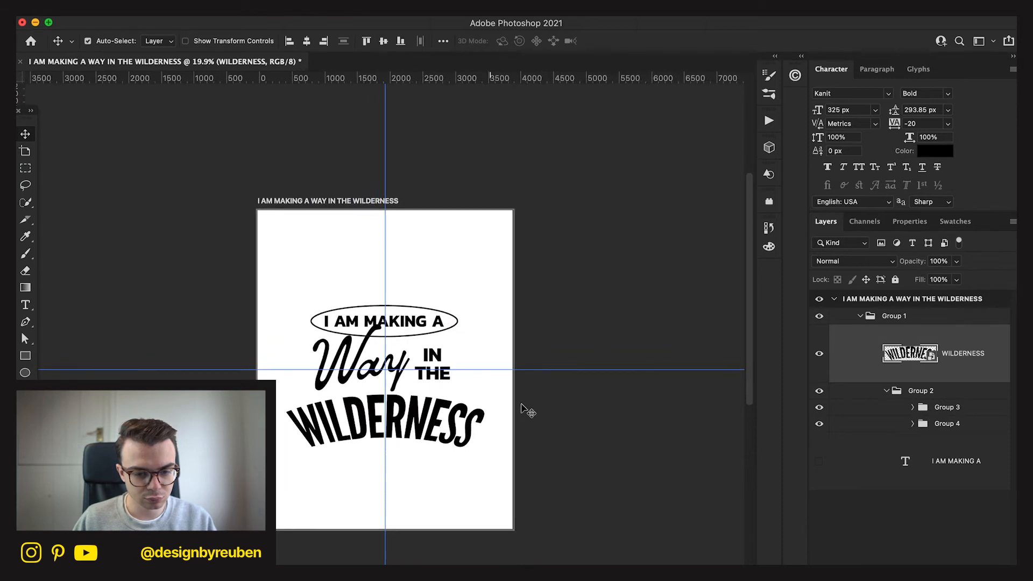
Hide the warped WILDERNESS layer and add new Kanit Bold text reading WILD- over ERNESS below Way.
{"action": "left_click", "coordinate": [818, 365]}
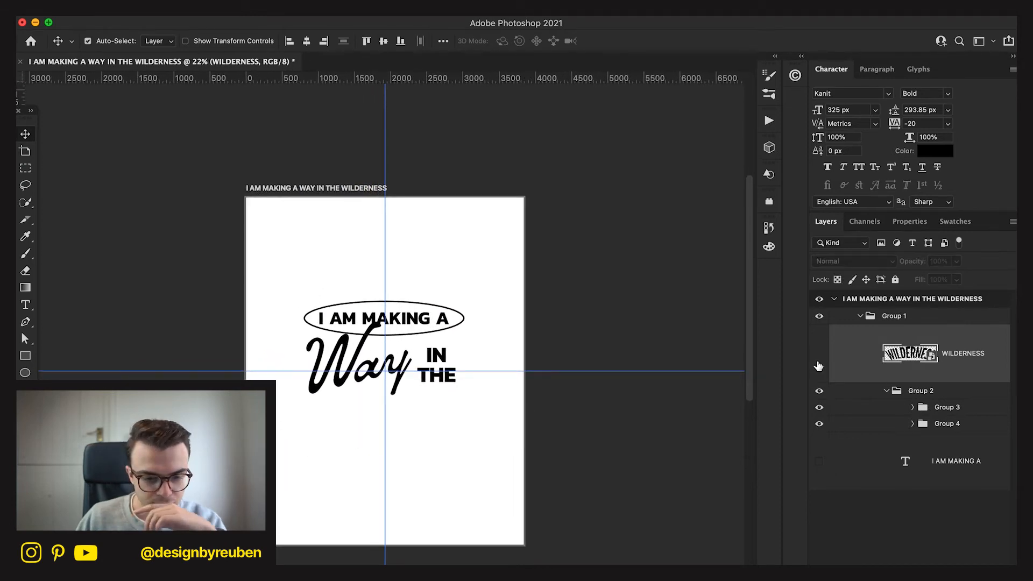
{"action": "left_click", "coordinate": [24, 307]}
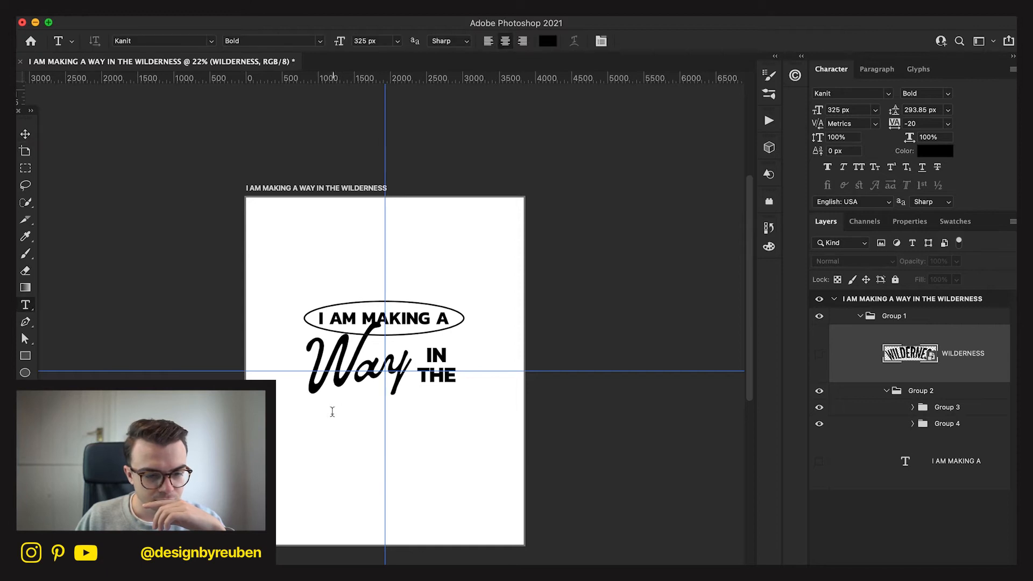
{"action": "left_click", "coordinate": [285, 451]}
{"action": "type", "text": "wi"}
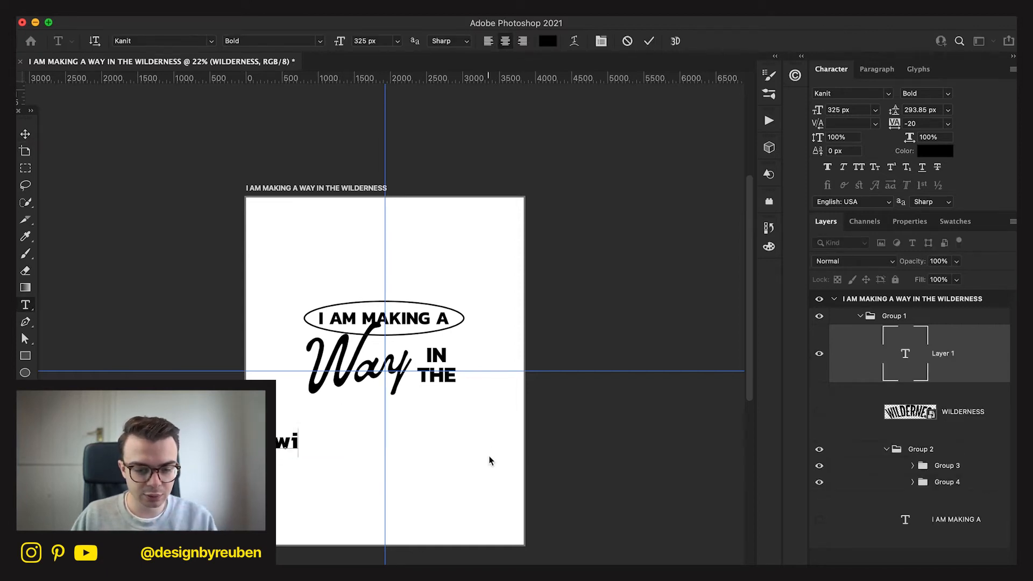
{"action": "key", "text": "BackSpace"}
{"action": "key", "text": "BackSpace"}
{"action": "type", "text": "WILD"}
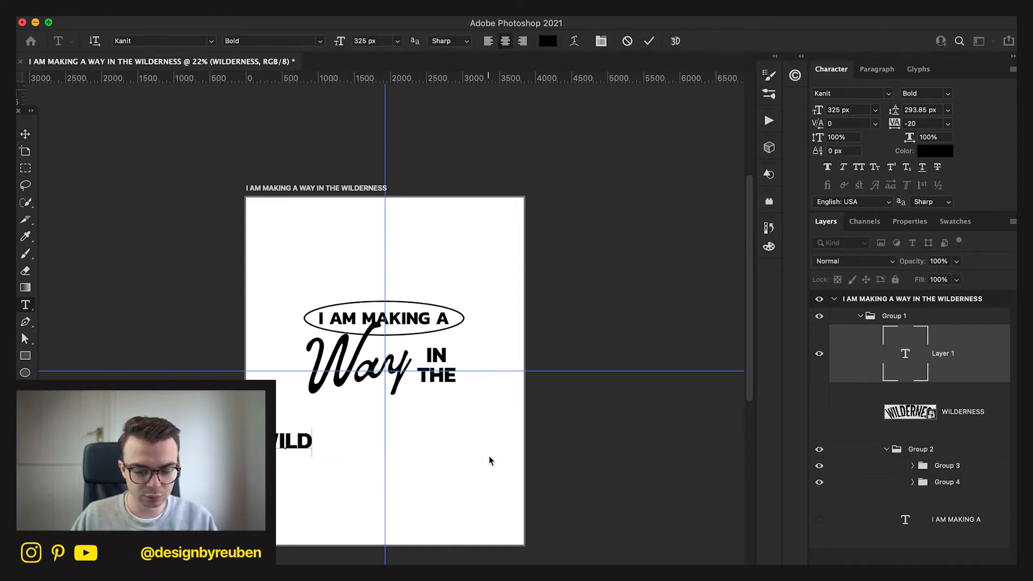
{"action": "type", "text": "-ERNESS"}
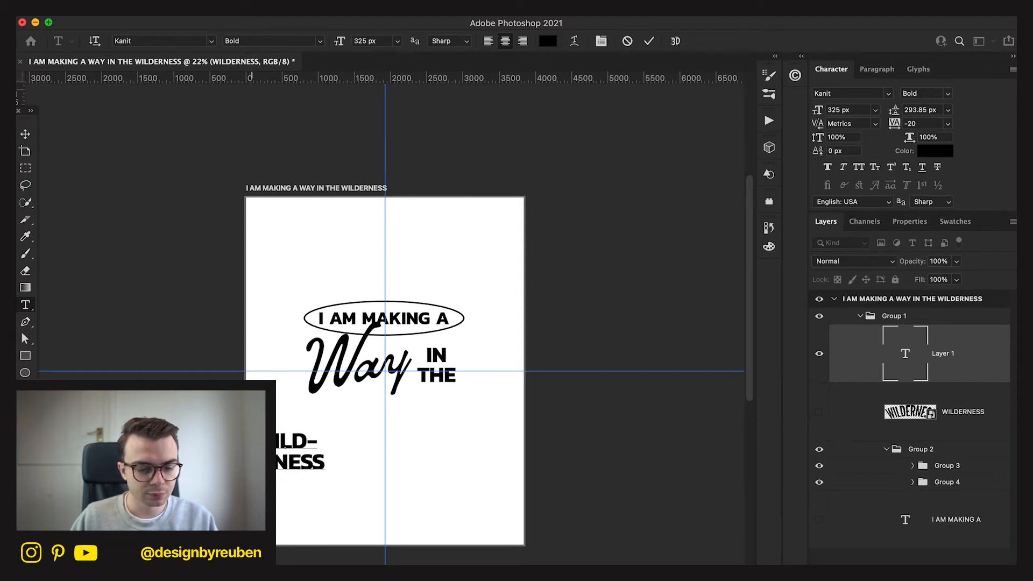
Rework the new text's line break so it reads WILDER over -NESS.
{"action": "key", "text": "BackSpace"}
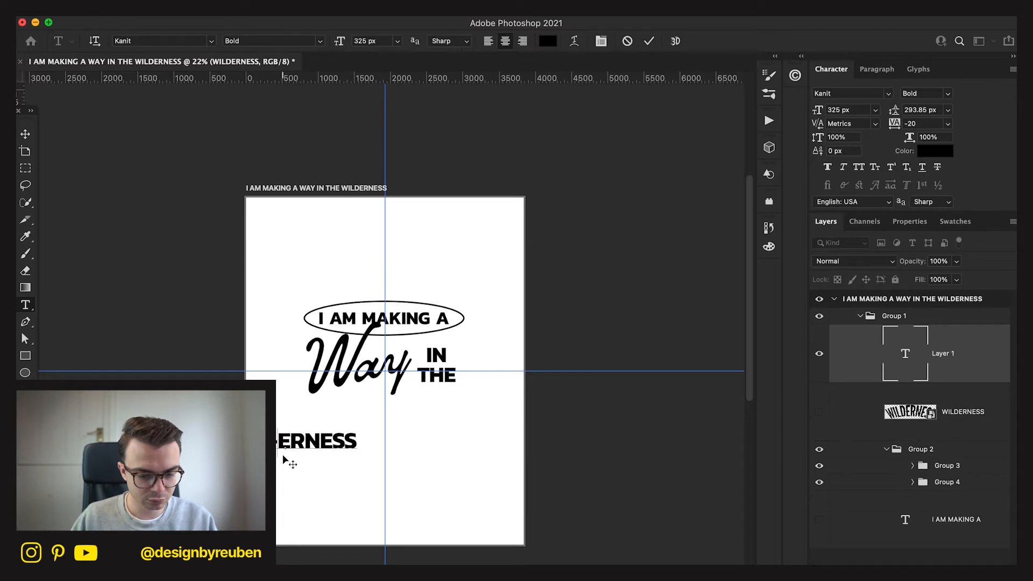
{"action": "key", "text": "BackSpace"}
{"action": "key", "text": "Return"}
{"action": "key", "text": "BackSpace"}
{"action": "key", "text": "Return"}
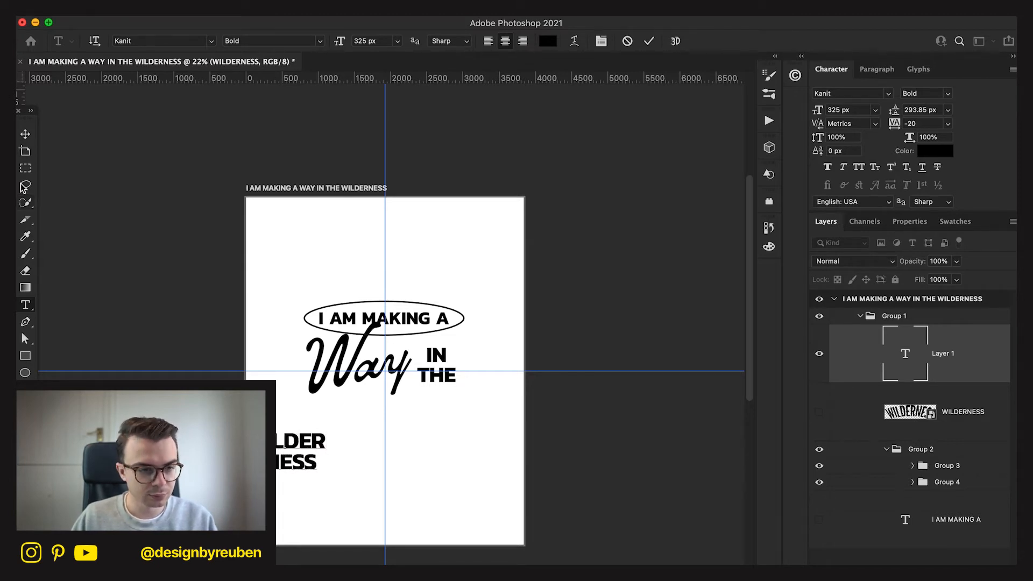
Scale the WILDER -NESS text up to a font size of about 862 px and centre it beneath Way.
{"action": "left_click", "coordinate": [20, 139]}
{"action": "key", "text": "super+t"}
{"action": "left_click_drag", "start_coordinate": [329, 451], "coordinate": [434, 450]}
{"action": "left_click_drag", "start_coordinate": [379, 446], "coordinate": [490, 455]}
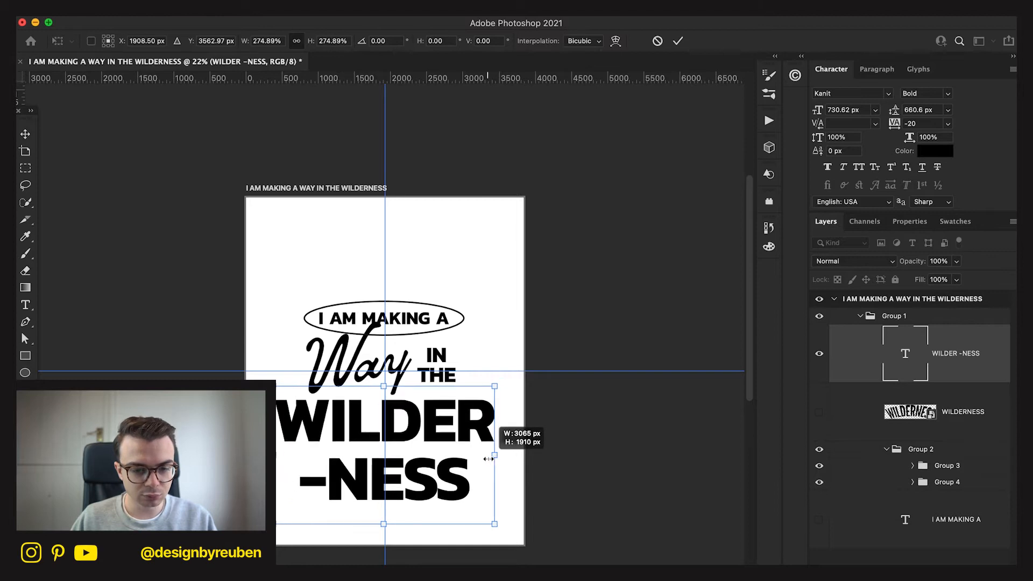
{"action": "left_click", "coordinate": [677, 41]}
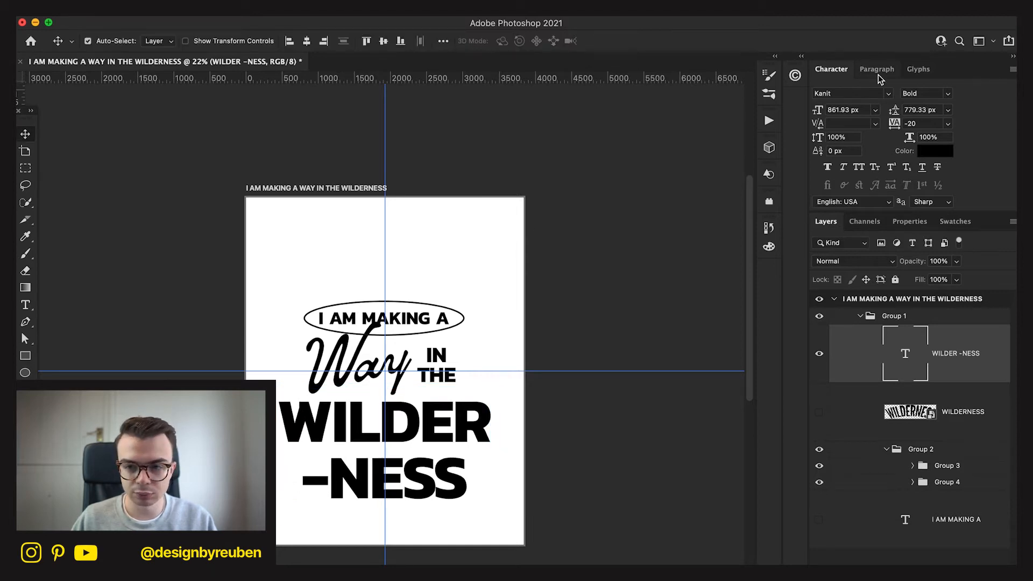
Set the WILDER -NESS leading to 680 px and its font to Neue Haas Grotesk Display Pro, 95 Black.
{"action": "left_click_drag", "start_coordinate": [892, 110], "coordinate": [872, 118]}
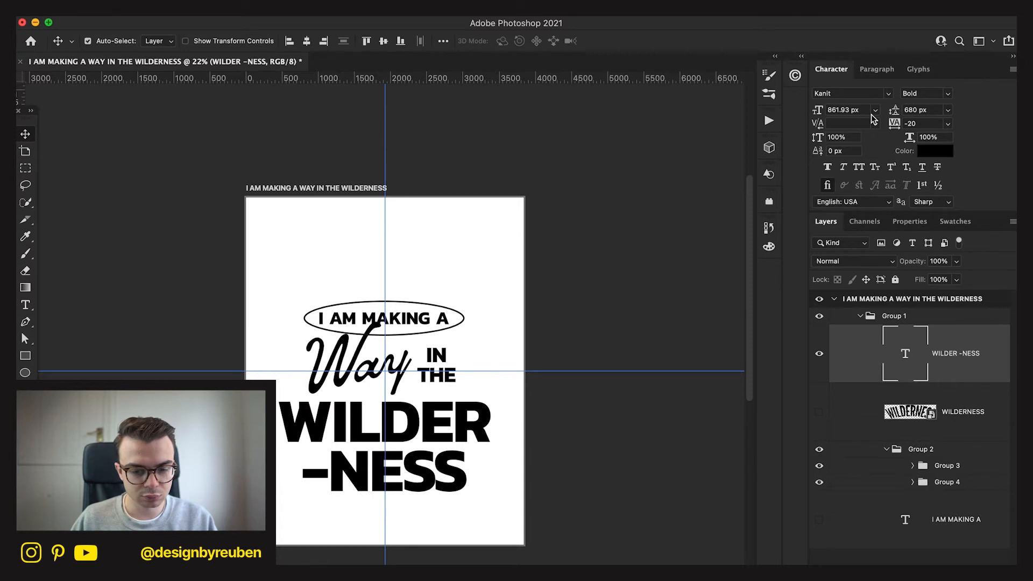
{"action": "left_click", "coordinate": [895, 93]}
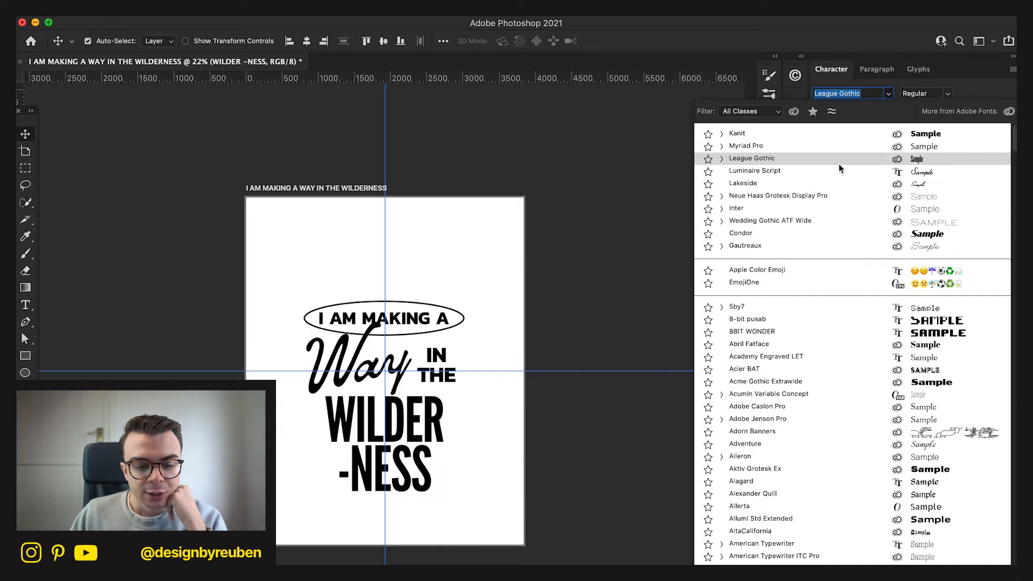
{"action": "left_click", "coordinate": [794, 112]}
{"action": "left_click", "coordinate": [794, 112]}
{"action": "left_click", "coordinate": [789, 196]}
{"action": "left_click", "coordinate": [943, 94]}
{"action": "left_click", "coordinate": [900, 228]}
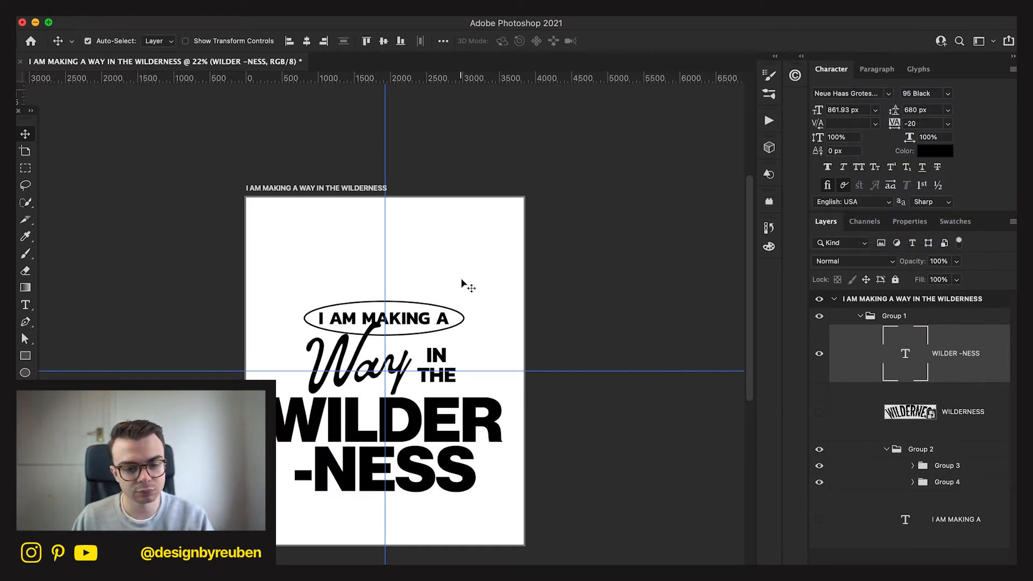
Try nudging WILDER -NESS up towards Way and back down.
{"action": "key", "text": "shift+Up"}
{"action": "key", "text": "shift+Up"}
{"action": "key", "text": "shift+Up"}
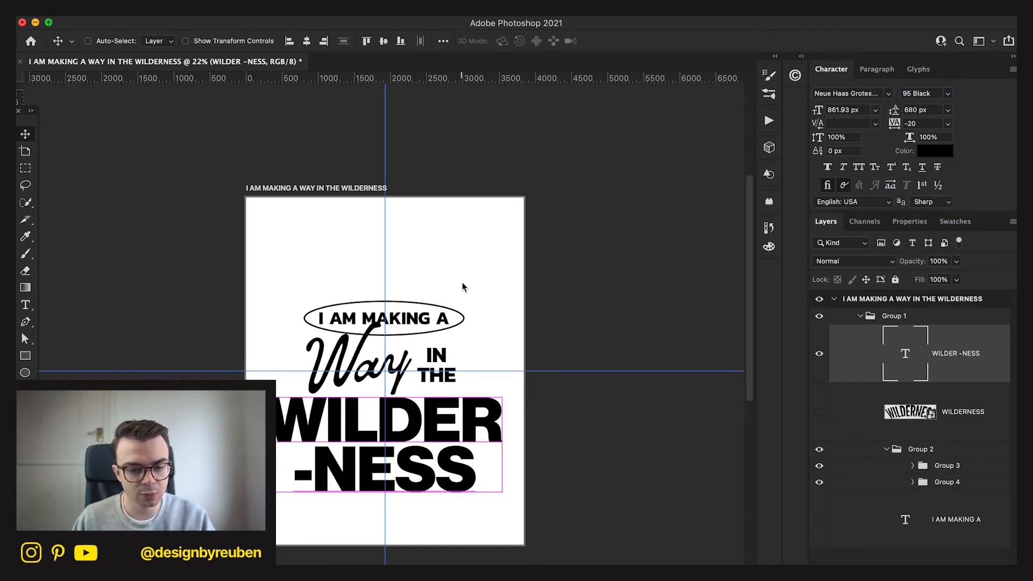
{"action": "key", "text": "shift+Down"}
{"action": "key", "text": "shift+Down"}
{"action": "key", "text": "shift+Down"}
{"action": "key", "text": "shift+Down"}
{"action": "key", "text": "shift+Down"}
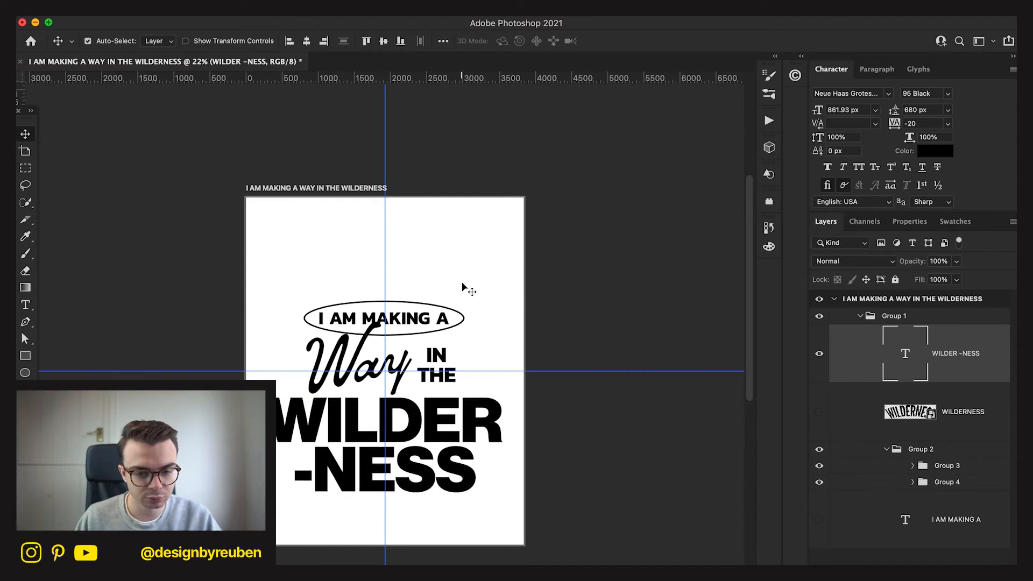
Delete the hidden WILDERNESS smart object and the hidden I AM MAKING A text layer.
{"action": "left_click", "coordinate": [948, 430]}
{"action": "key", "text": "Delete"}
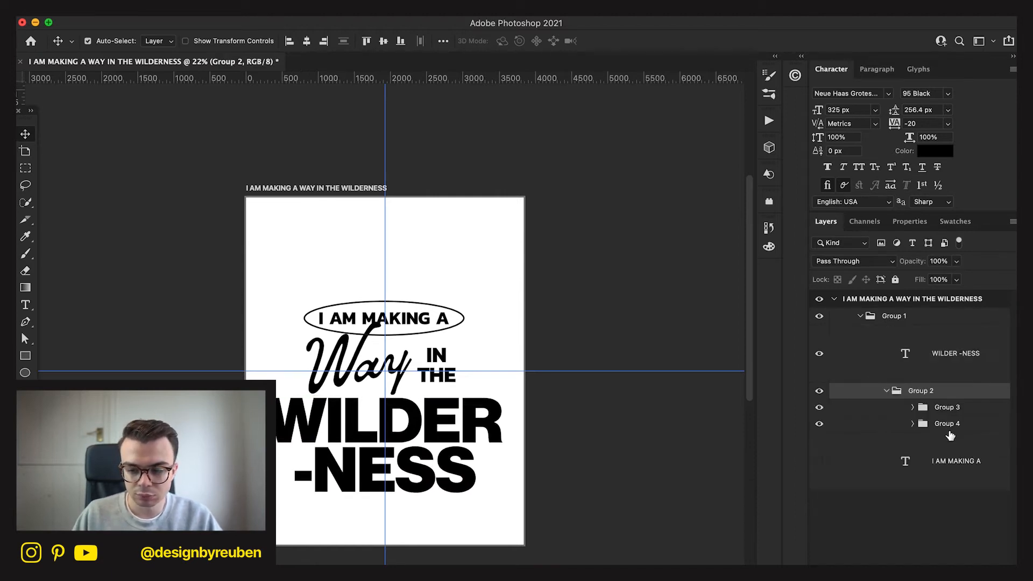
{"action": "left_click", "coordinate": [937, 362]}
{"action": "left_click", "coordinate": [950, 408]}
{"action": "left_click_drag", "start_coordinate": [669, 454], "coordinate": [668, 453]}
{"action": "left_click", "coordinate": [940, 427]}
{"action": "left_click_drag", "start_coordinate": [615, 474], "coordinate": [614, 473]}
{"action": "left_click_drag", "start_coordinate": [955, 462], "coordinate": [955, 458]}
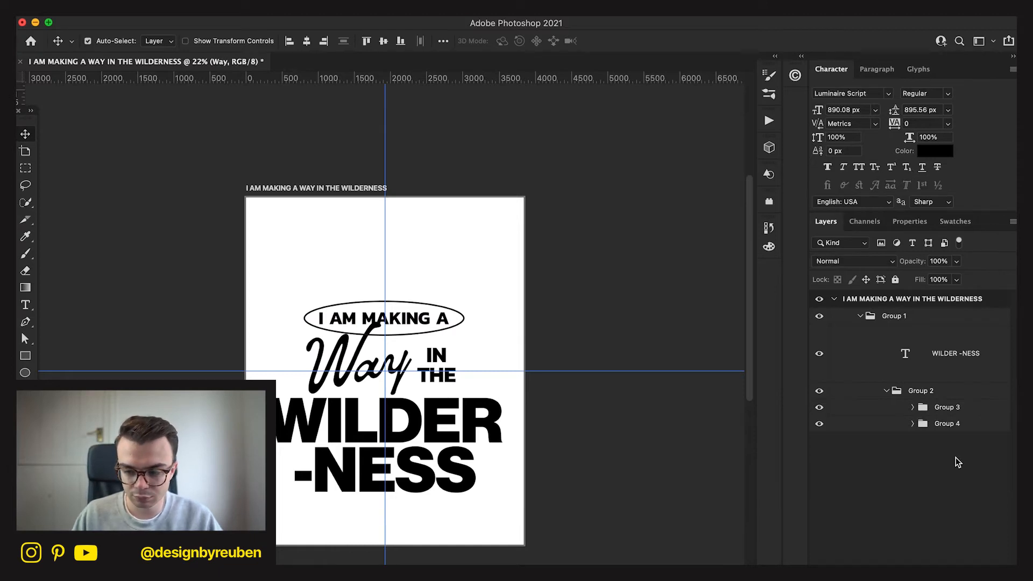
Move the ellipse-framed I AM MAKING A group slightly up, away from Way.
{"action": "left_click", "coordinate": [946, 407]}
{"action": "left_click_drag", "start_coordinate": [613, 512], "coordinate": [617, 509]}
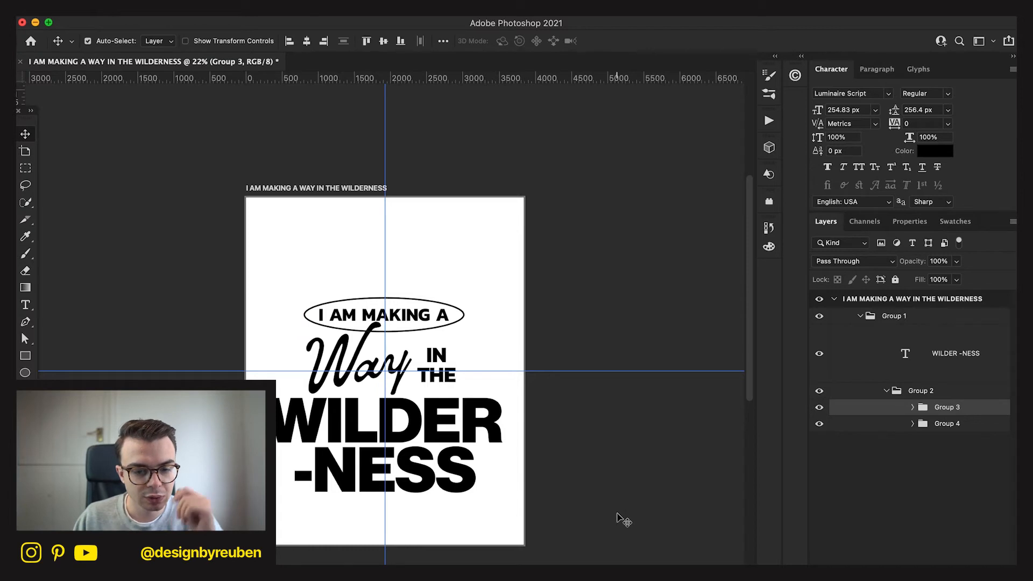
{"action": "key", "text": "super+minus"}
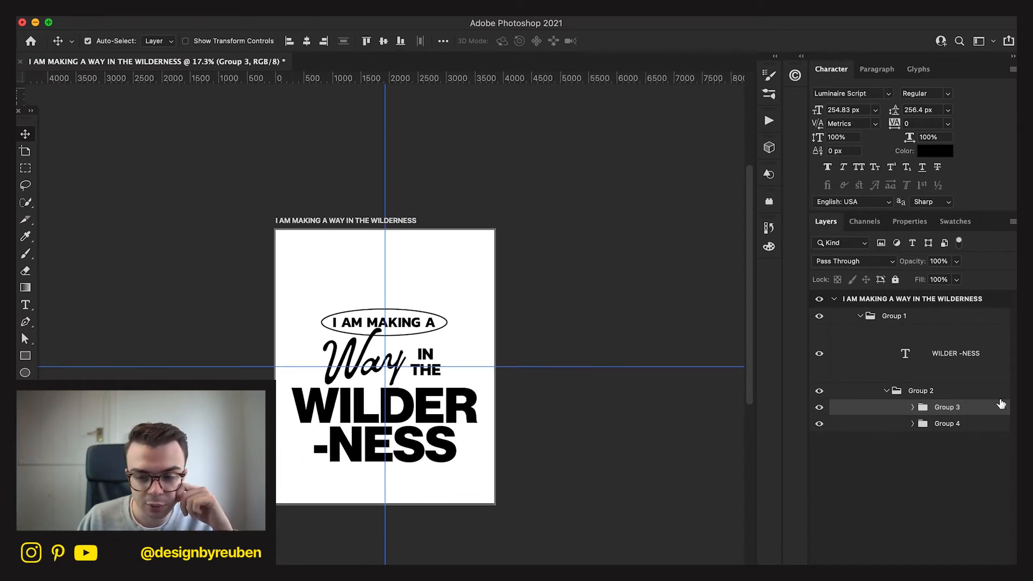
Set the stroke width of the ellipse around I AM MAKING A to 26 px.
{"action": "left_click", "coordinate": [912, 407]}
{"action": "left_click", "coordinate": [968, 503]}
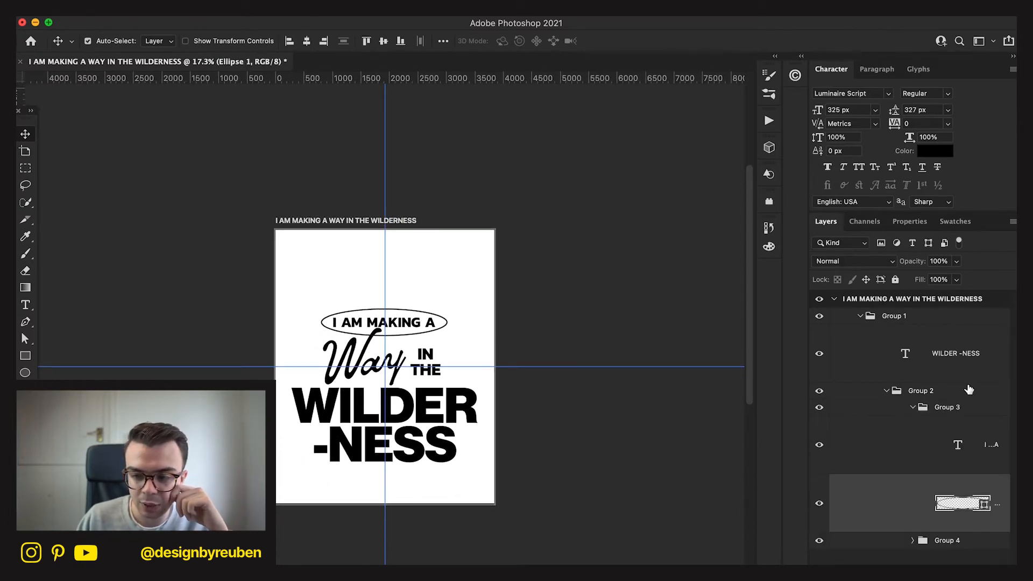
{"action": "left_click", "coordinate": [909, 221]}
{"action": "left_click", "coordinate": [863, 393]}
{"action": "type", "text": "26"}
{"action": "key", "text": "Return"}
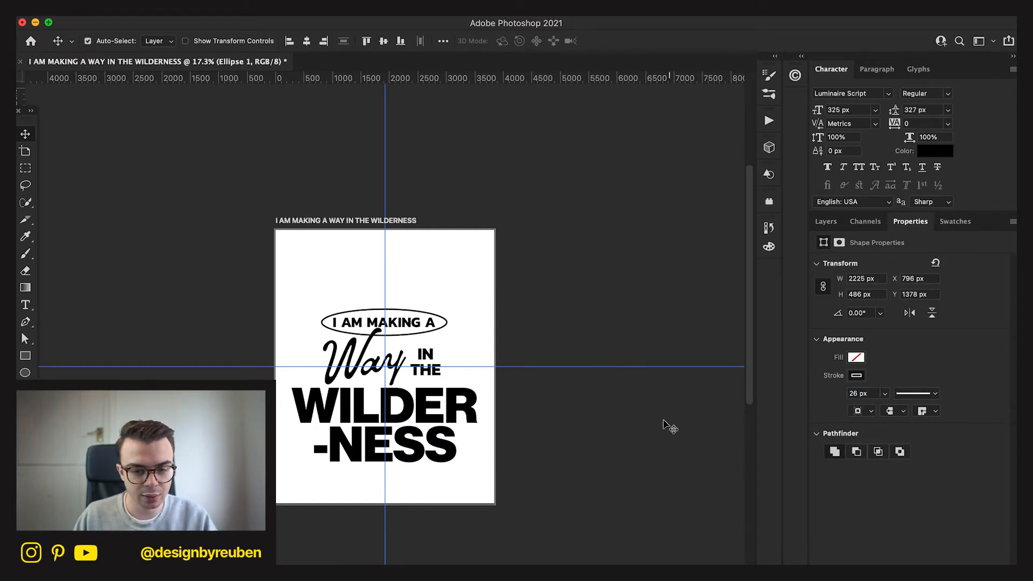
Scale the I AM MAKING A text inside the ellipse to about 95.94%.
{"action": "left_click", "coordinate": [824, 222]}
{"action": "left_click", "coordinate": [985, 467]}
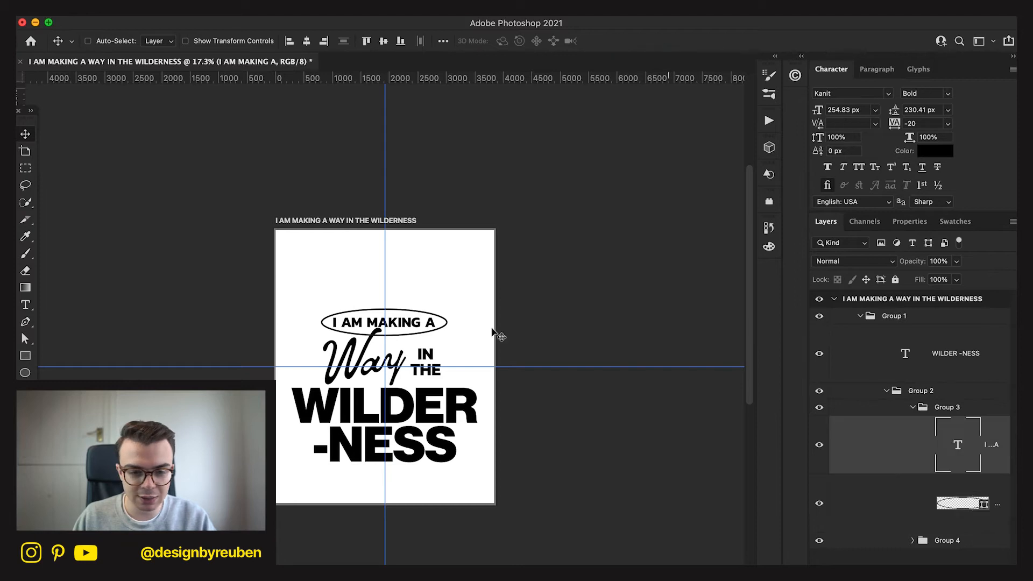
{"action": "key", "text": "super+t"}
{"action": "left_click_drag", "start_coordinate": [436, 322], "coordinate": [432, 321]}
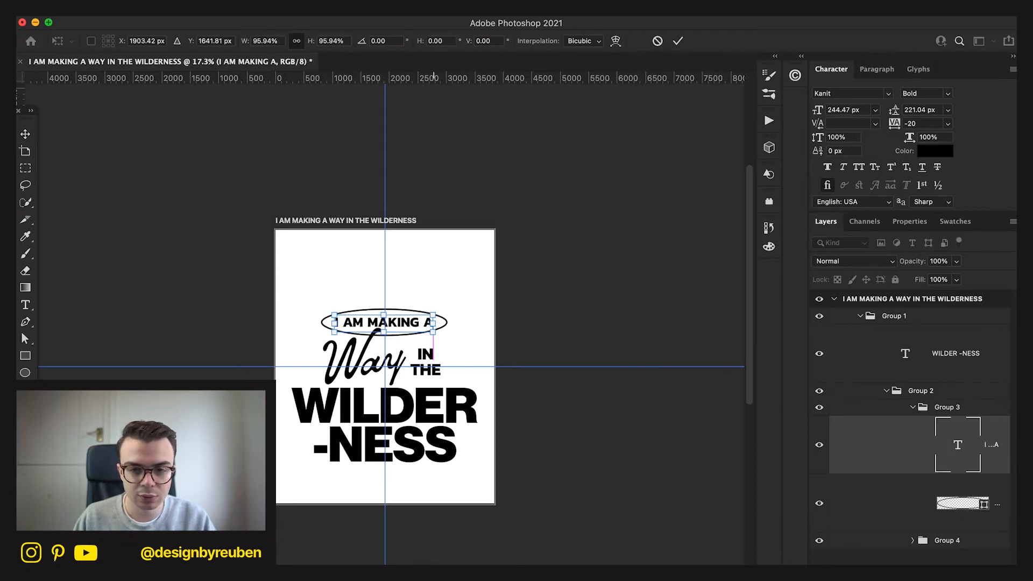
{"action": "left_click", "coordinate": [676, 41]}
Align the I AM MAKING A text and its ellipse on their horizontal and vertical centres.
{"action": "key", "text": "alt+shift+bracketleft"}
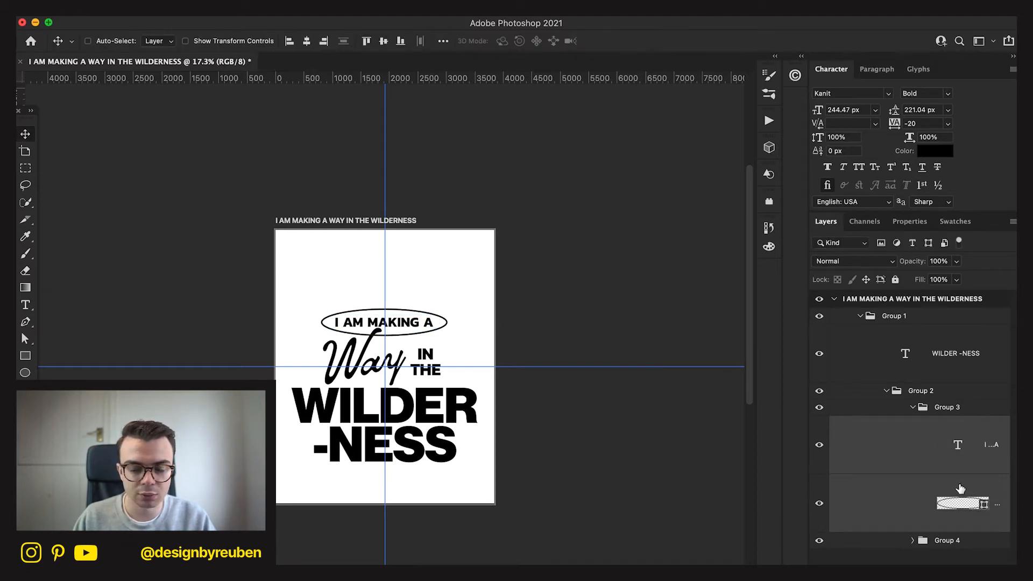
{"action": "left_click", "coordinate": [305, 44]}
{"action": "left_click", "coordinate": [384, 41]}
{"action": "left_click", "coordinate": [545, 481]}
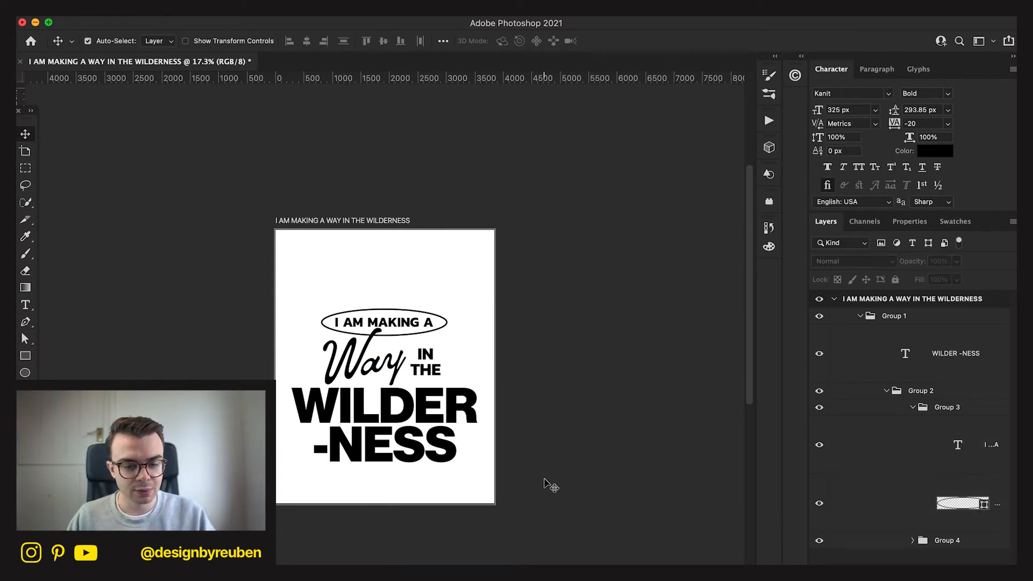
Collapse the layer groups and centre the whole lettering group, Group 1, vertically on the artboard.
{"action": "left_click", "coordinate": [887, 392]}
{"action": "left_click", "coordinate": [865, 323]}
{"action": "left_click", "coordinate": [860, 317]}
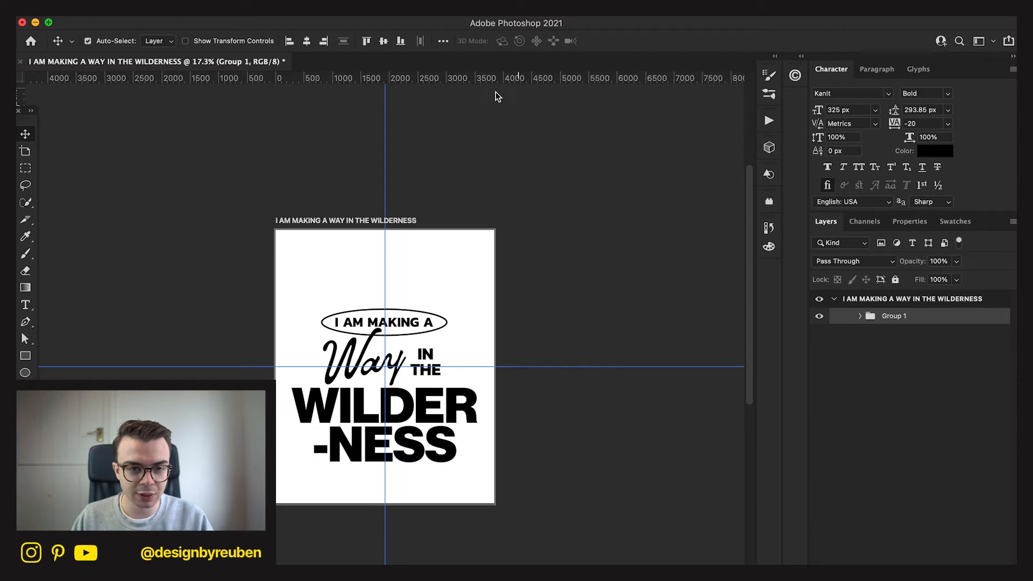
{"action": "left_click", "coordinate": [383, 42]}
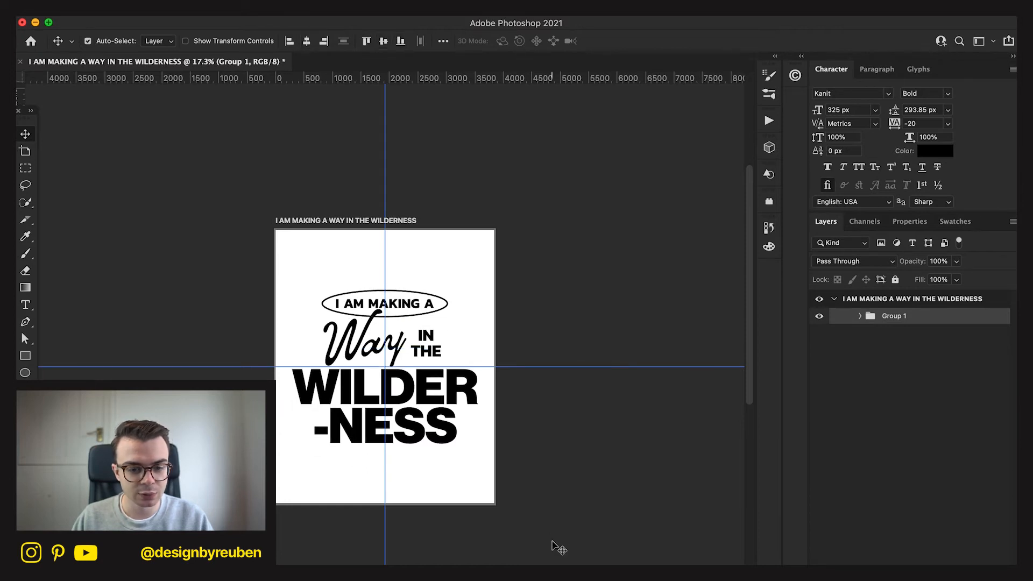
{"action": "left_click", "coordinate": [554, 534]}
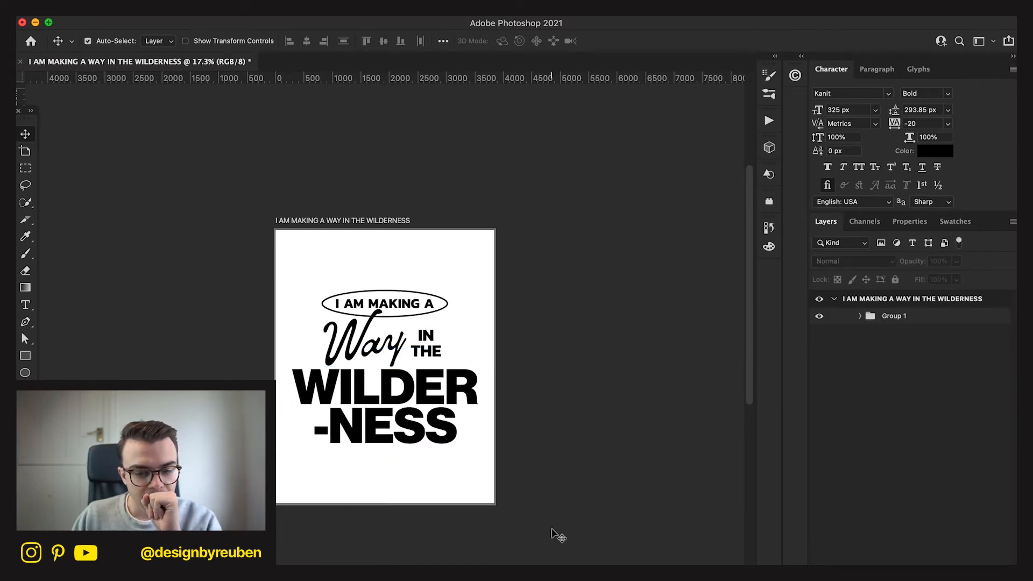
Convert Group 1 to a Smart Object.
{"action": "key", "text": "super+equal"}
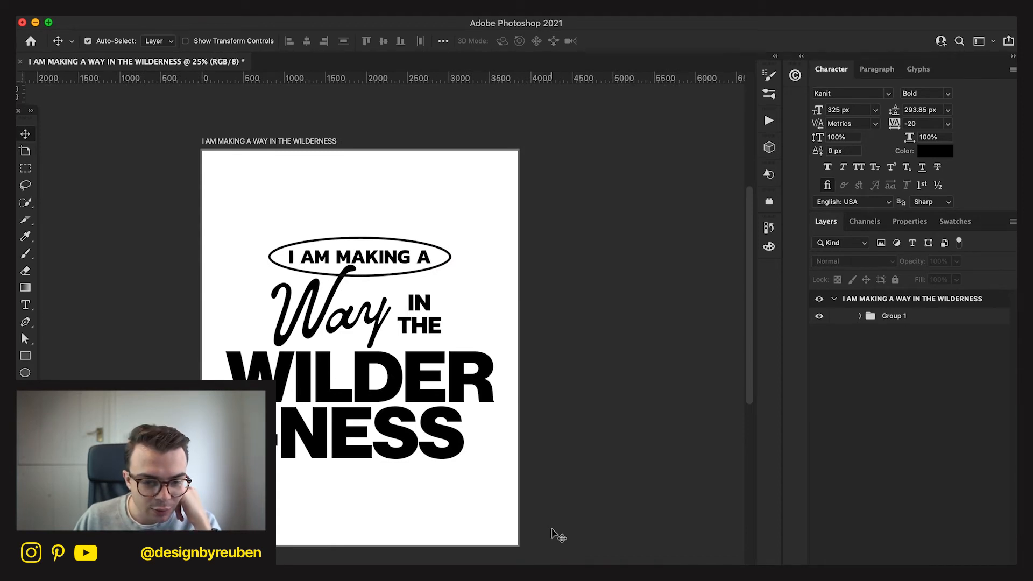
{"action": "right_click", "coordinate": [913, 321]}
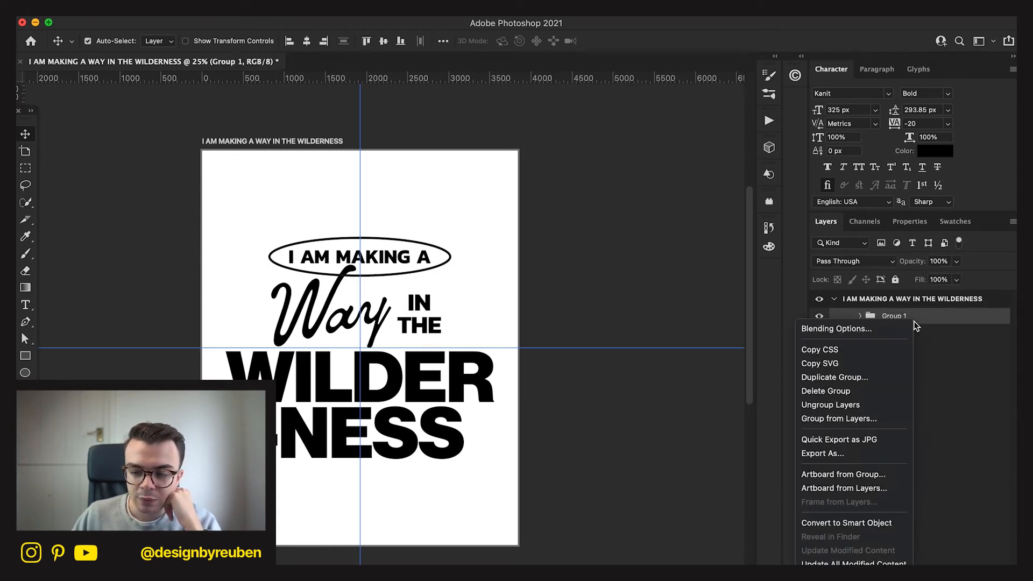
{"action": "left_click", "coordinate": [846, 523]}
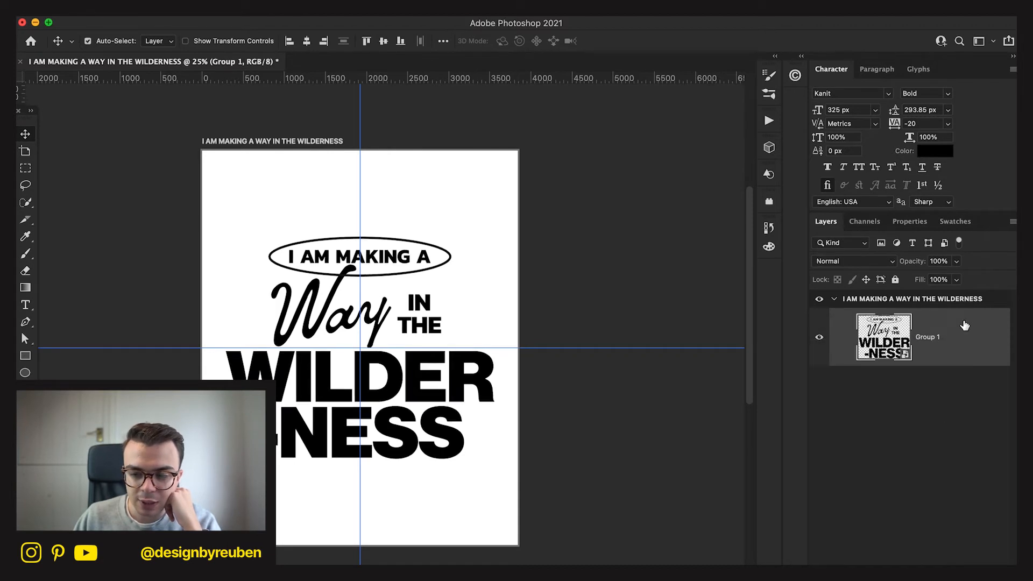
{"action": "double_click", "coordinate": [965, 326]}
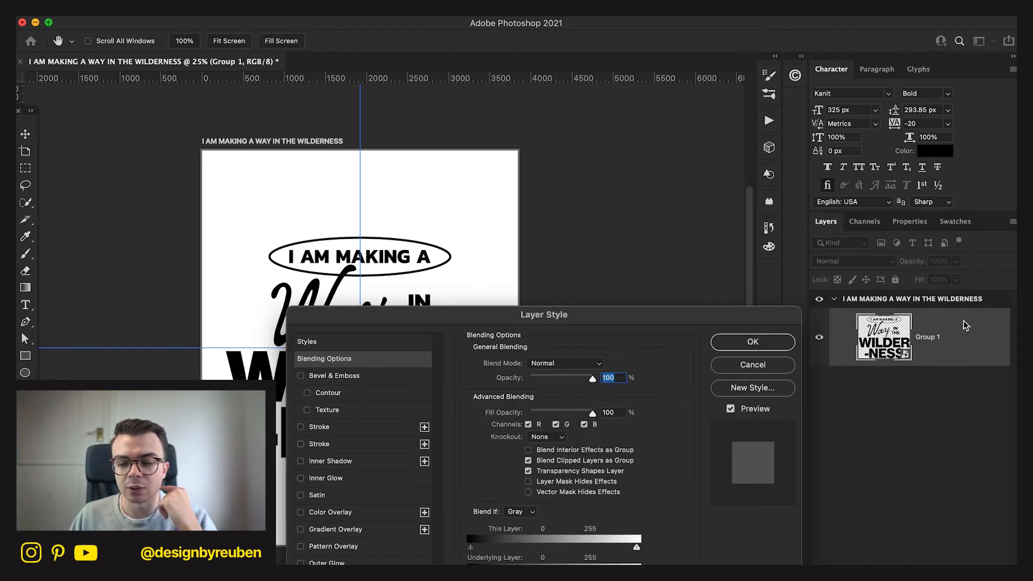
{"action": "left_click", "coordinate": [354, 443]}
{"action": "left_click", "coordinate": [756, 346]}
{"action": "right_click", "coordinate": [925, 335]}
{"action": "left_click", "coordinate": [895, 482]}
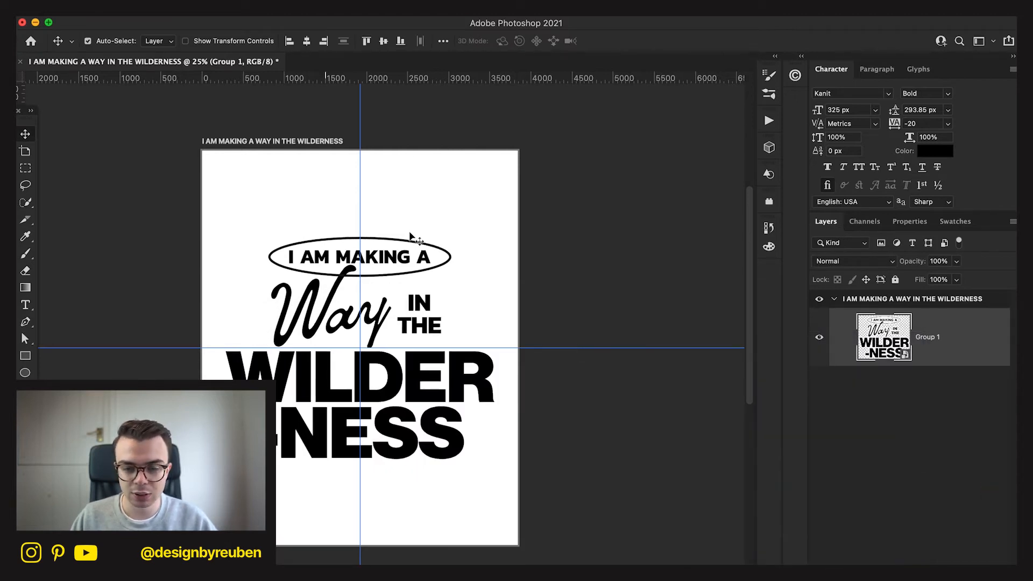
Open the Filter Gallery on the Group 1 Smart Object and choose the Stamp filter from the Sketch set.
{"action": "left_click", "coordinate": [311, 6]}
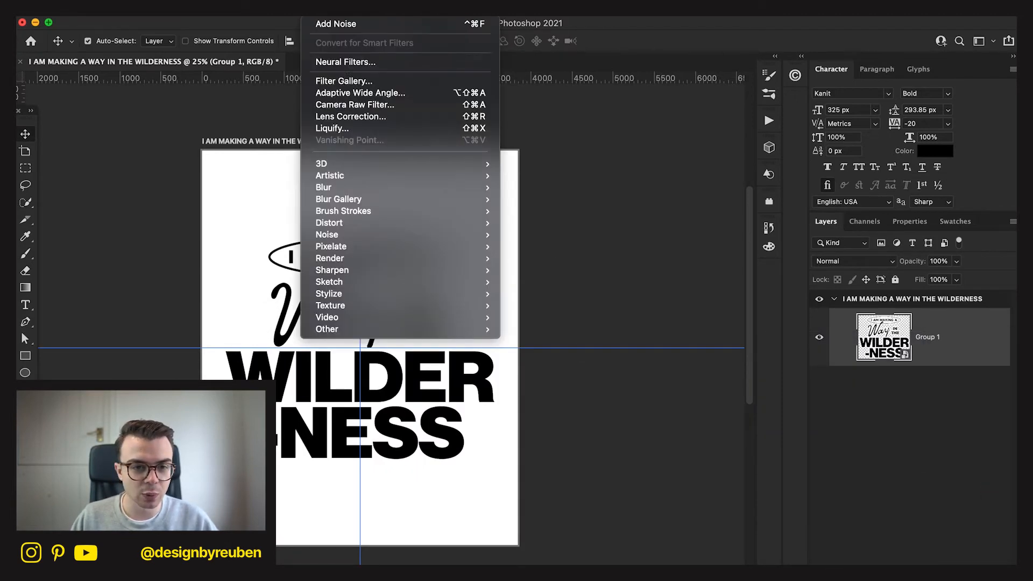
{"action": "left_click", "coordinate": [341, 81]}
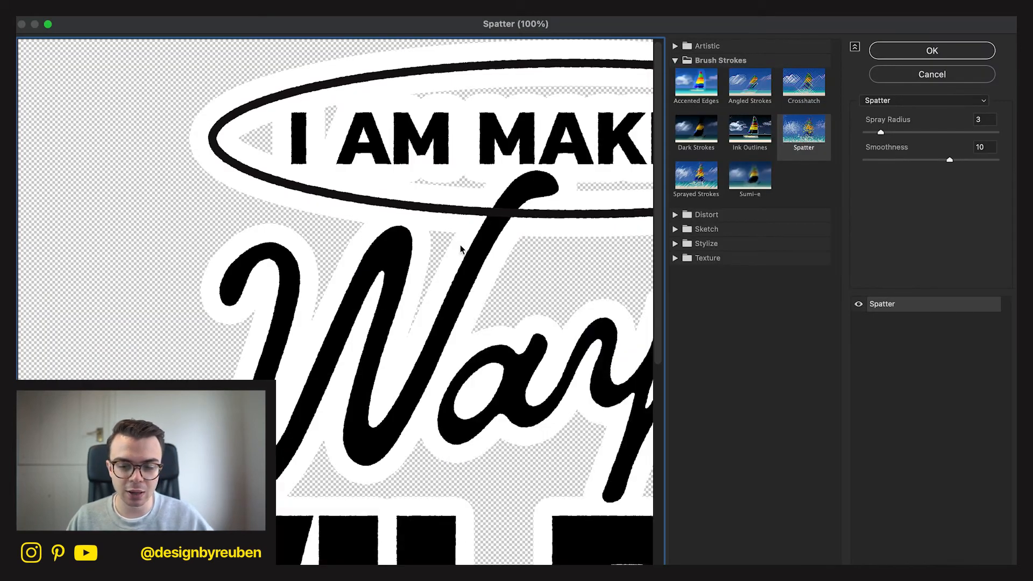
{"action": "left_click", "coordinate": [674, 245]}
{"action": "left_click", "coordinate": [673, 247]}
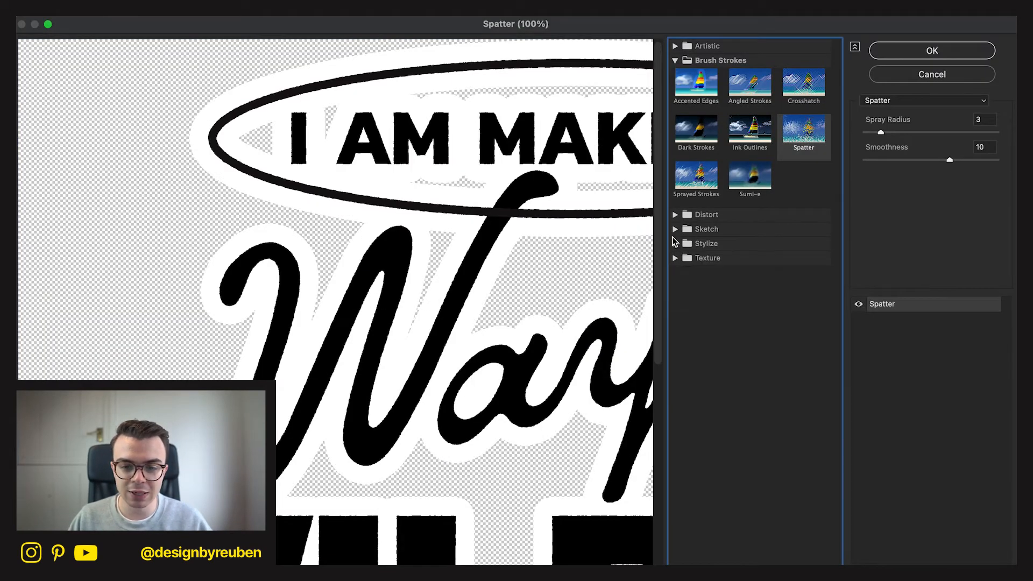
{"action": "left_click", "coordinate": [675, 229]}
{"action": "left_click", "coordinate": [804, 398]}
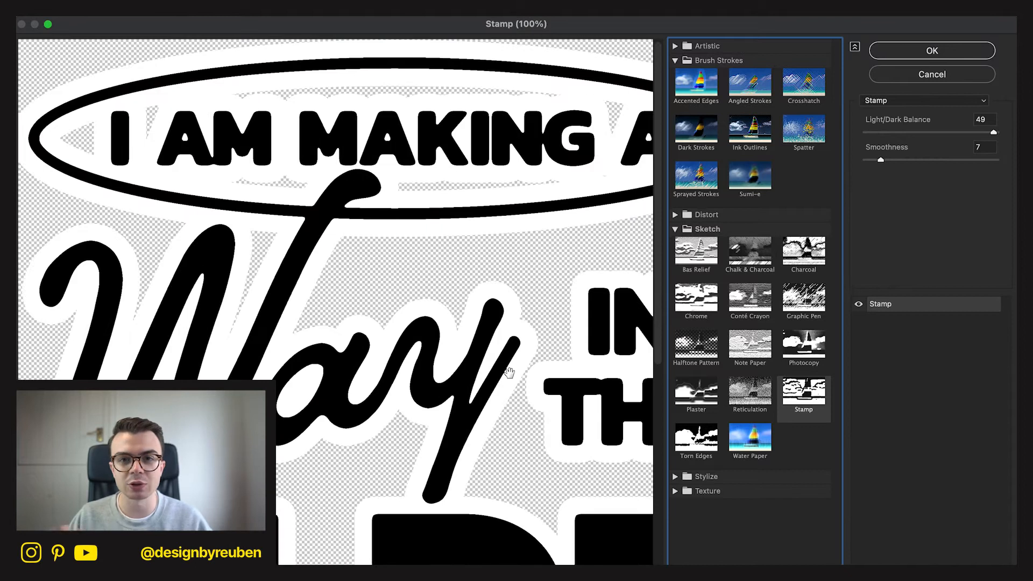
{"action": "left_click_drag", "start_coordinate": [405, 349], "coordinate": [608, 225]}
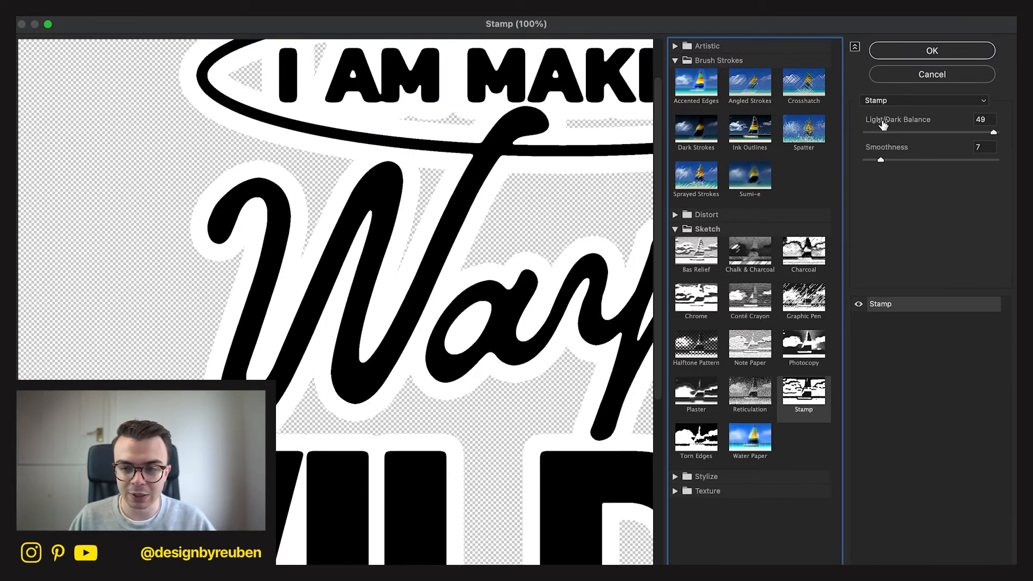
Try Smoothness values of 16, 9 and 4 for the Stamp filter while checking the lettering preview.
{"action": "left_click_drag", "start_coordinate": [880, 160], "coordinate": [871, 160]}
{"action": "left_click", "coordinate": [905, 161]}
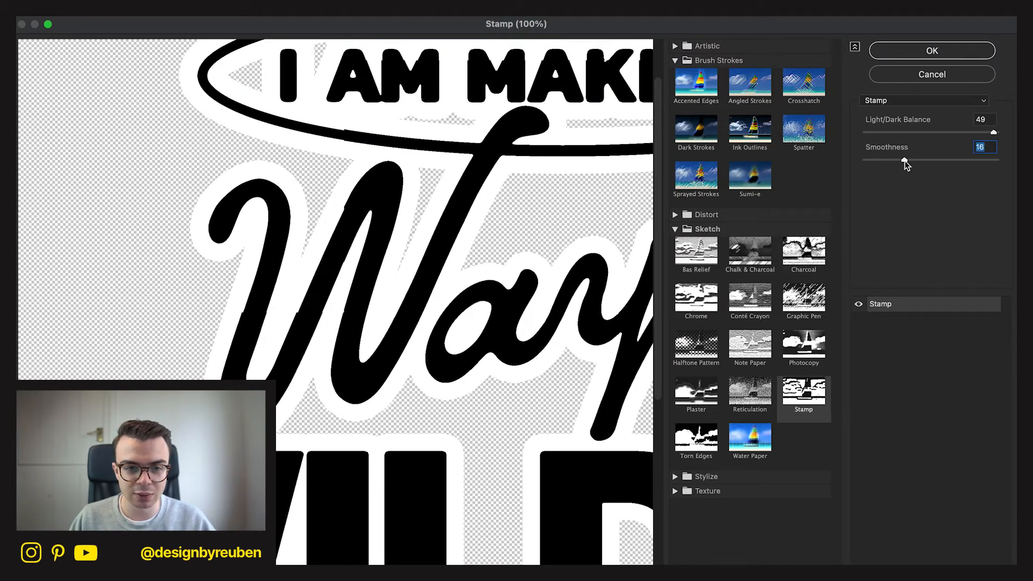
{"action": "scroll", "coordinate": [580, 275], "scroll_direction": "right", "scroll_amount": 5}
{"action": "scroll", "coordinate": [430, 460], "scroll_direction": "left", "scroll_amount": 5}
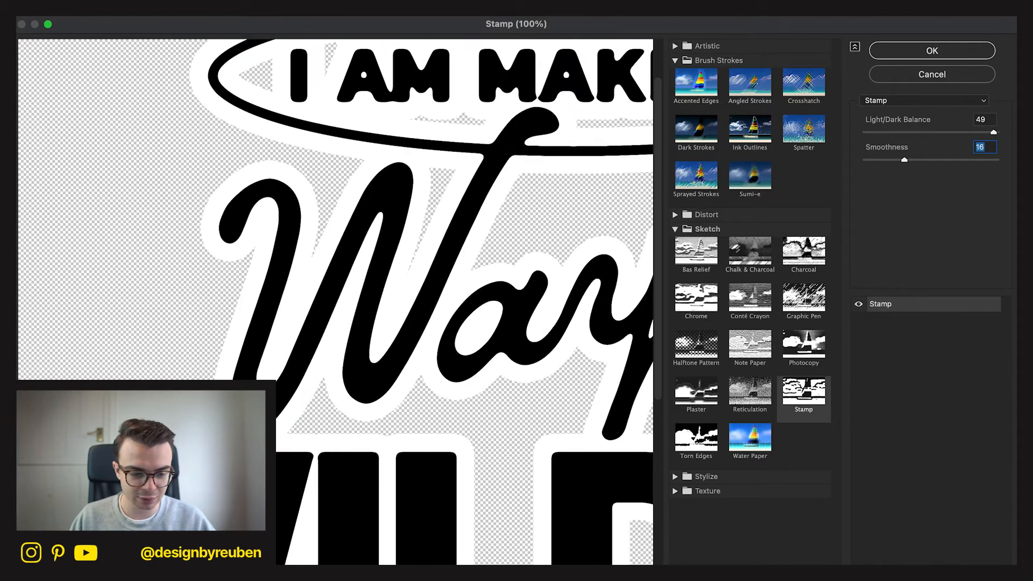
{"action": "key", "text": "super+minus"}
{"action": "key", "text": "super+minus"}
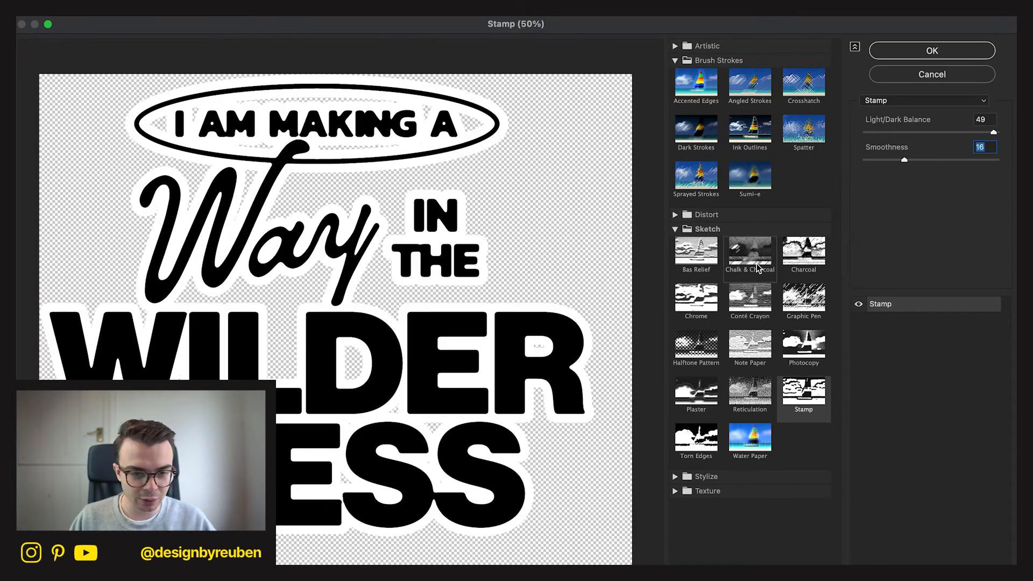
{"action": "left_click", "coordinate": [886, 161]}
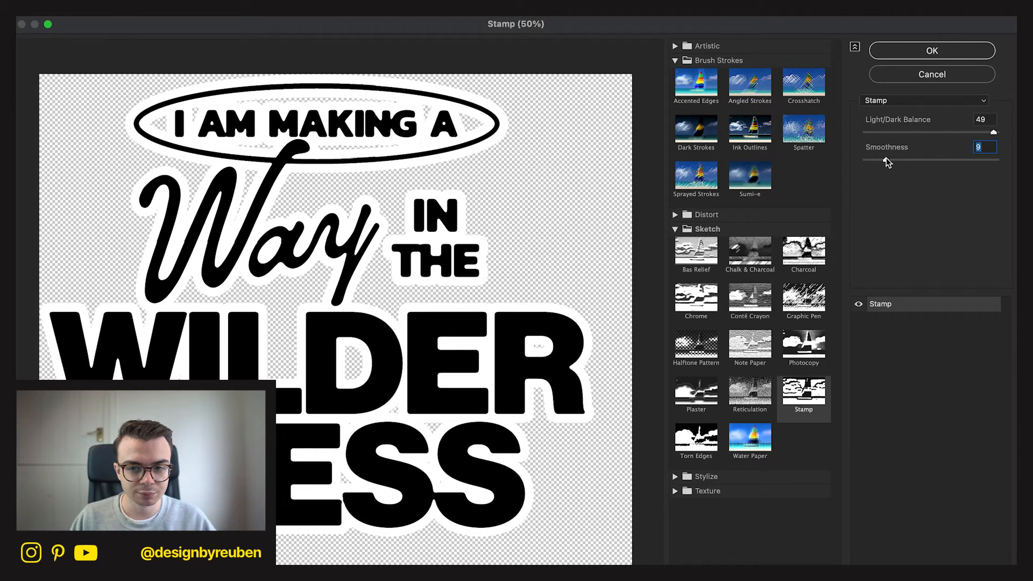
{"action": "left_click", "coordinate": [875, 160]}
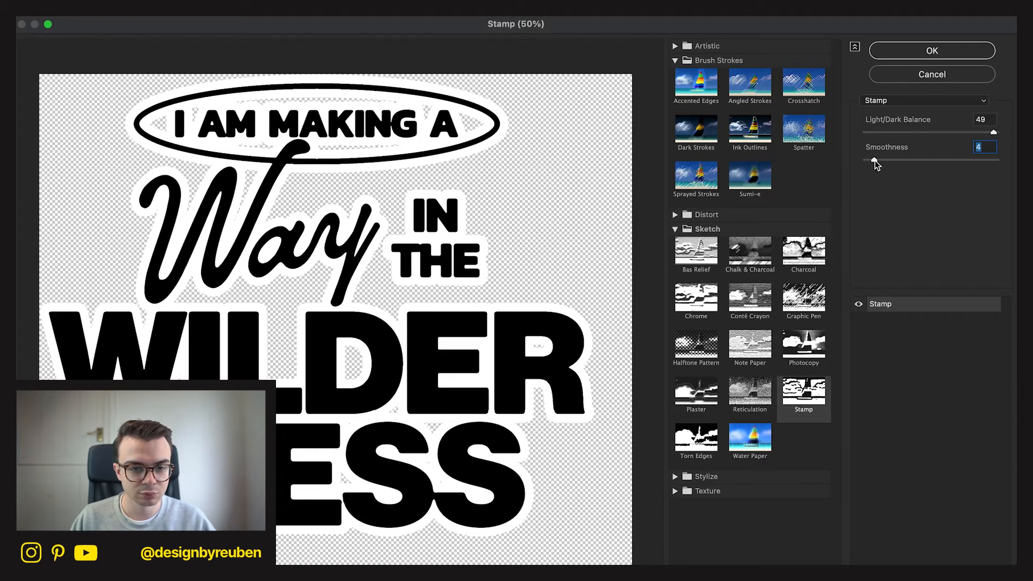
Set the Stamp filter's Light/Dark Balance to 37 and Smoothness to 12, and apply it to Group 1.
{"action": "left_click_drag", "start_coordinate": [912, 133], "coordinate": [950, 132]}
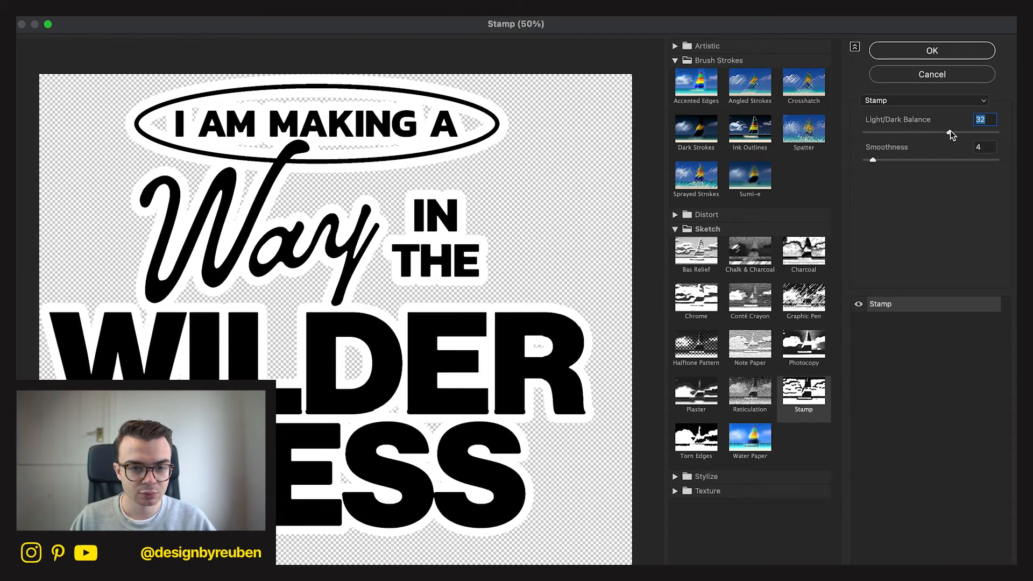
{"action": "left_click", "coordinate": [893, 159]}
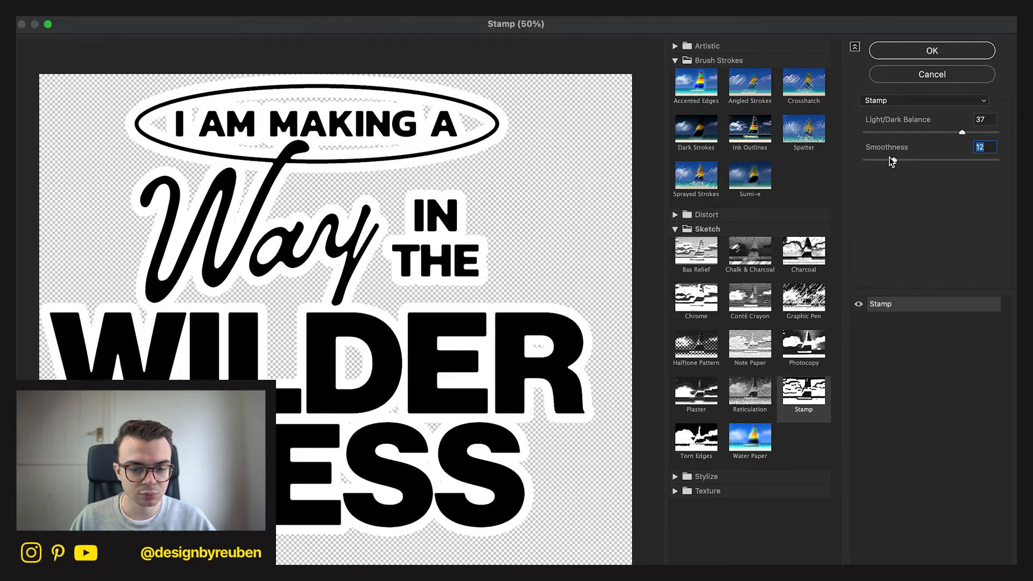
{"action": "left_click", "coordinate": [945, 52]}
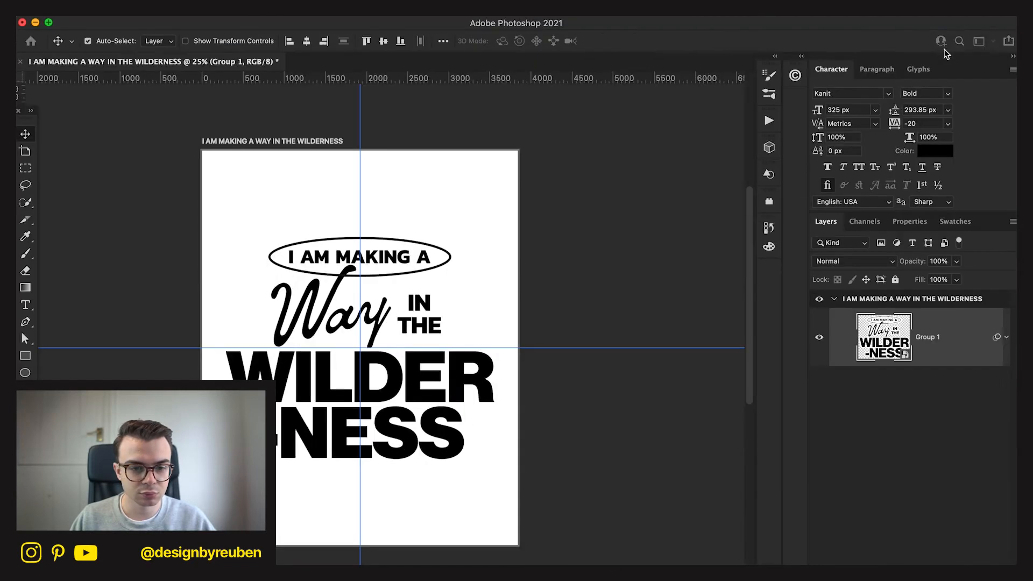
Convert Group 1 with its Filter Gallery effect to a new Smart Object.
{"action": "left_click", "coordinate": [699, 520]}
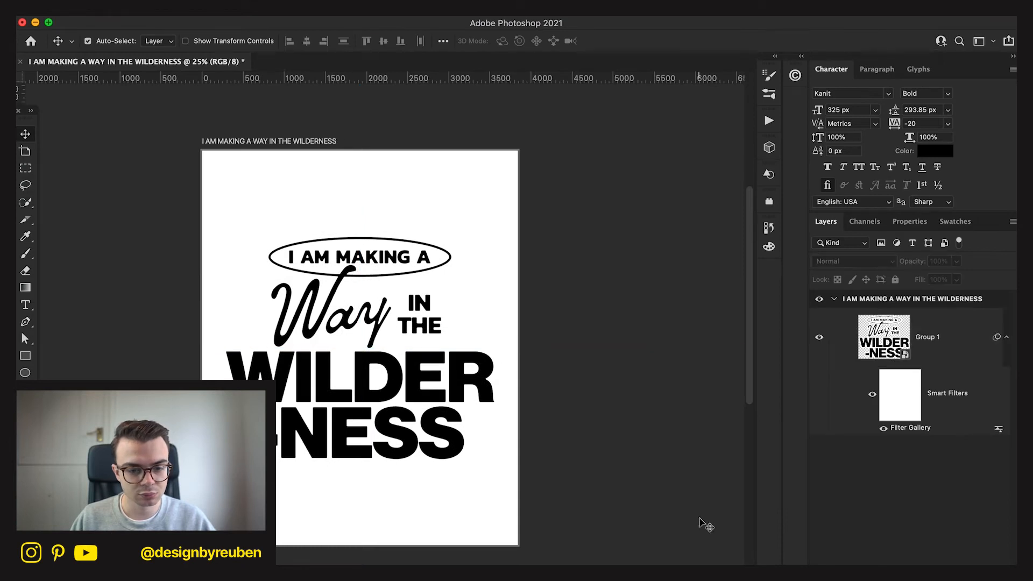
{"action": "right_click", "coordinate": [934, 353]}
{"action": "left_click", "coordinate": [895, 493]}
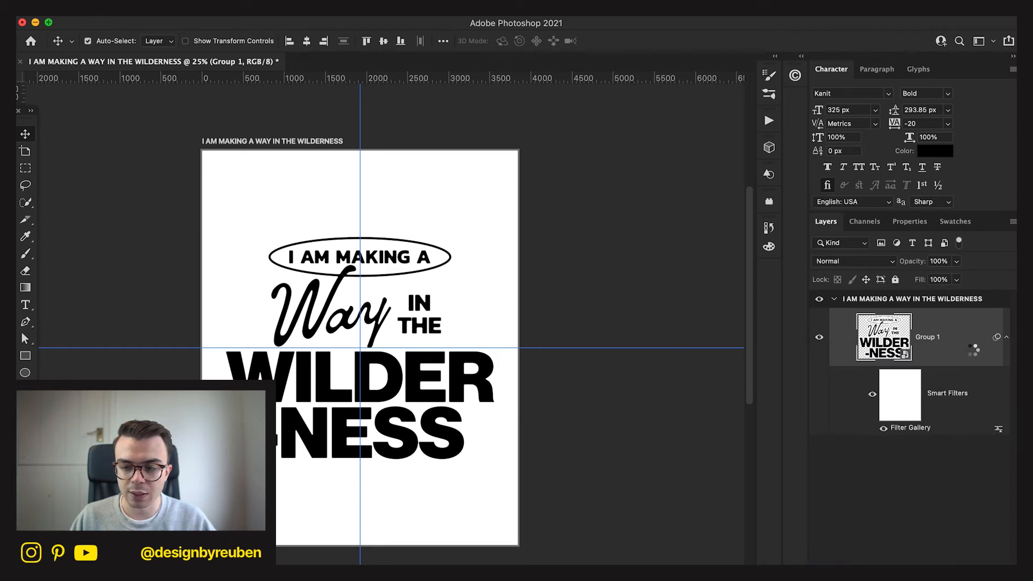
Remove Group 1's white areas by setting Blend If This Layer highlights to 152, and convert the layer to a Smart Object again.
{"action": "double_click", "coordinate": [966, 353]}
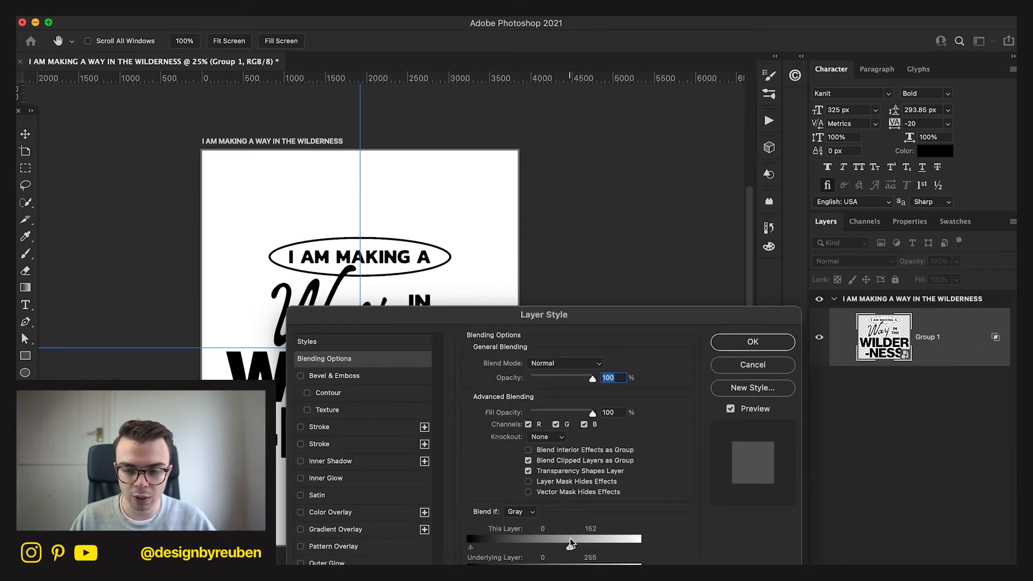
{"action": "left_click", "coordinate": [753, 341]}
{"action": "right_click", "coordinate": [960, 346]}
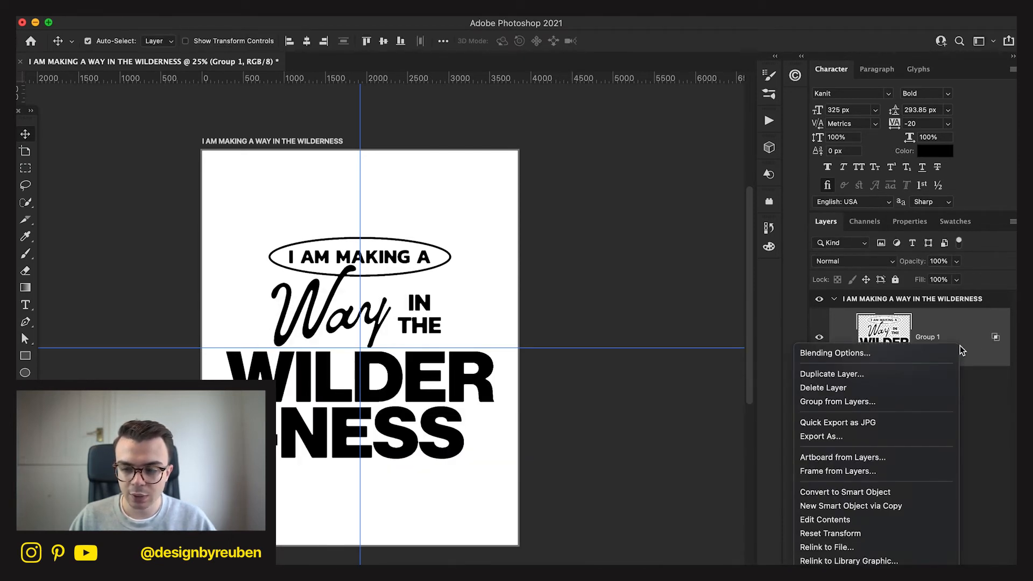
{"action": "left_click", "coordinate": [891, 494]}
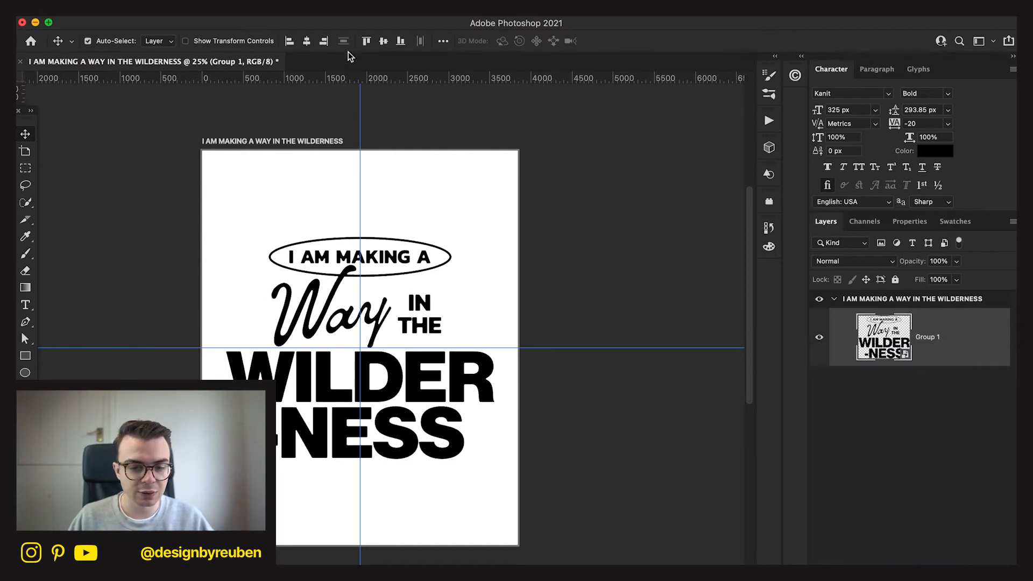
{"action": "left_click", "coordinate": [619, 432]}
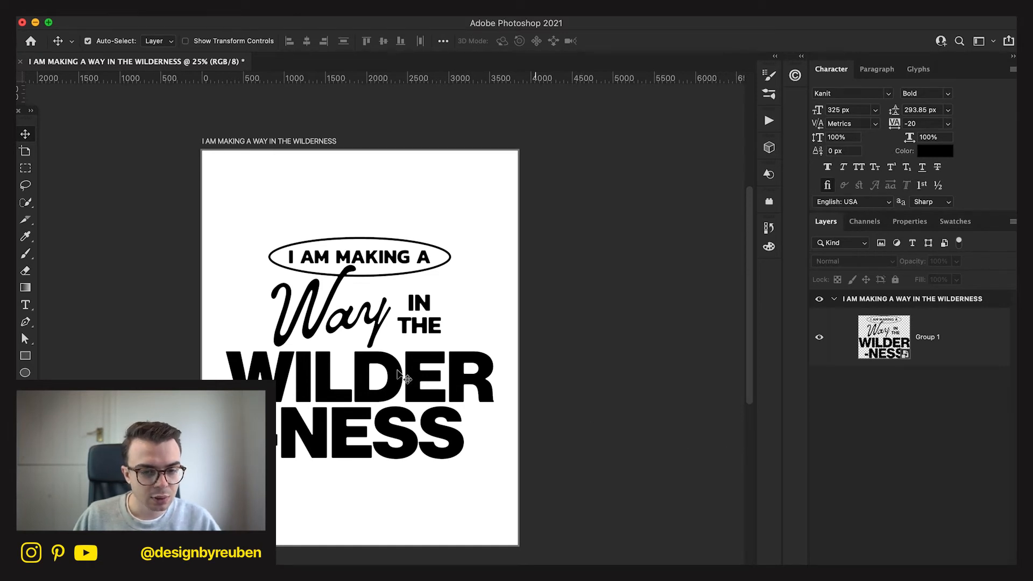
Place the brown mountain photo with the gravel road, enlarge it to cover the artboard, and stack it beneath Group 1.
{"action": "left_click", "coordinate": [748, 574]}
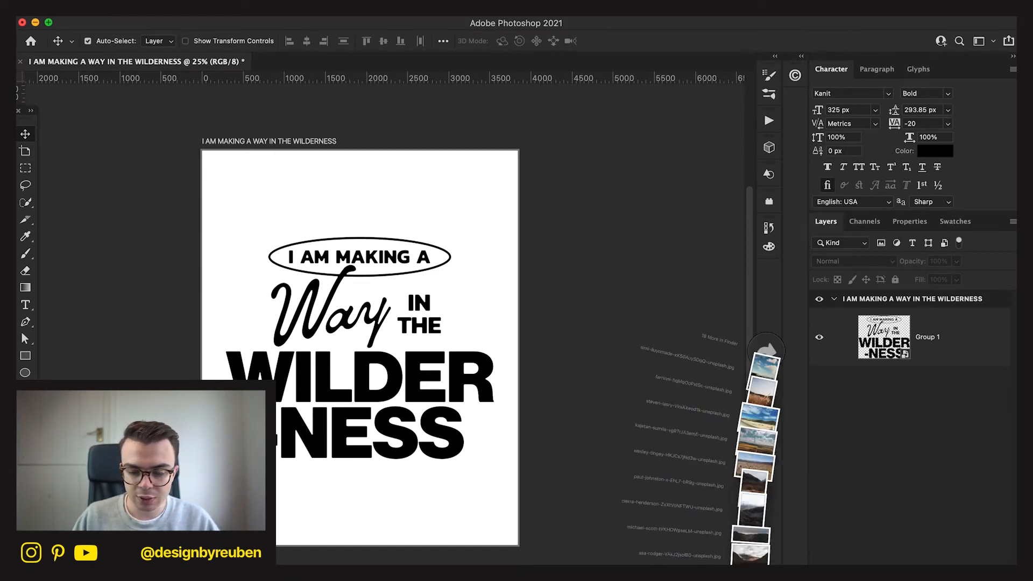
{"action": "left_click_drag", "start_coordinate": [766, 384], "coordinate": [410, 514]}
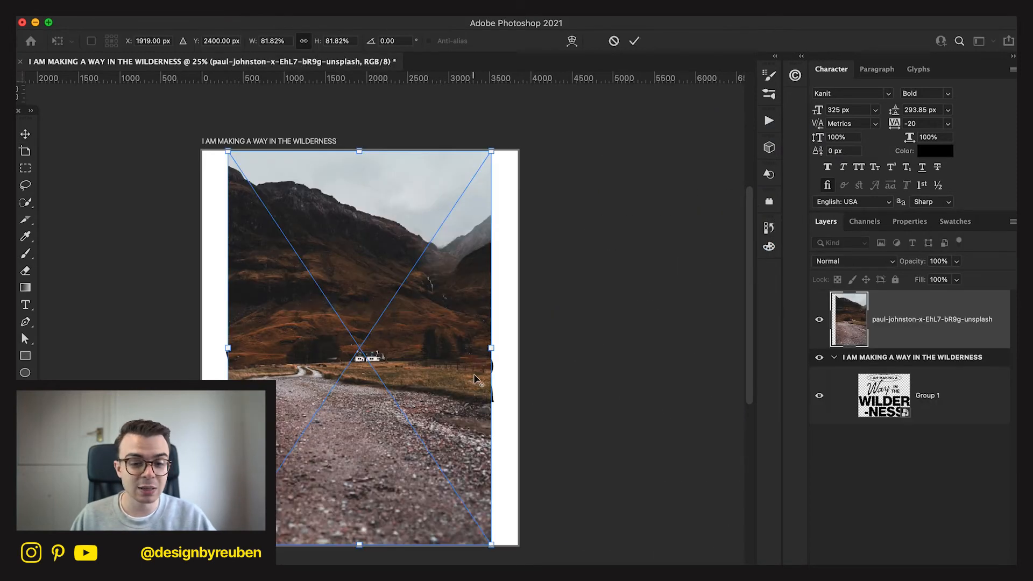
{"action": "left_click_drag", "start_coordinate": [491, 348], "coordinate": [522, 347]}
{"action": "left_click", "coordinate": [637, 42]}
{"action": "left_click_drag", "start_coordinate": [926, 317], "coordinate": [925, 406]}
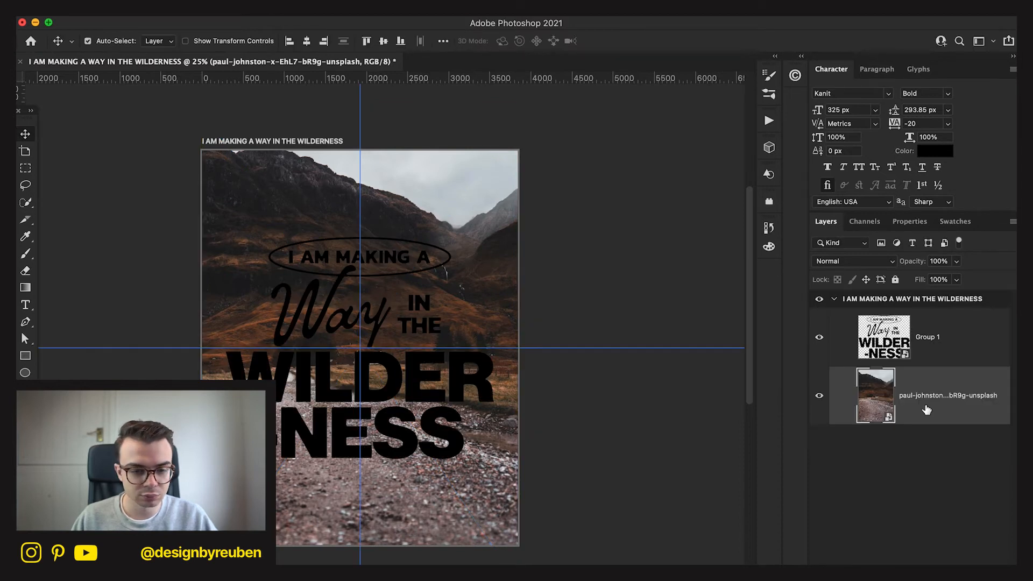
Scale the Group 1 lettering down slightly around its centre.
{"action": "left_click", "coordinate": [936, 340]}
{"action": "key", "text": "super+t"}
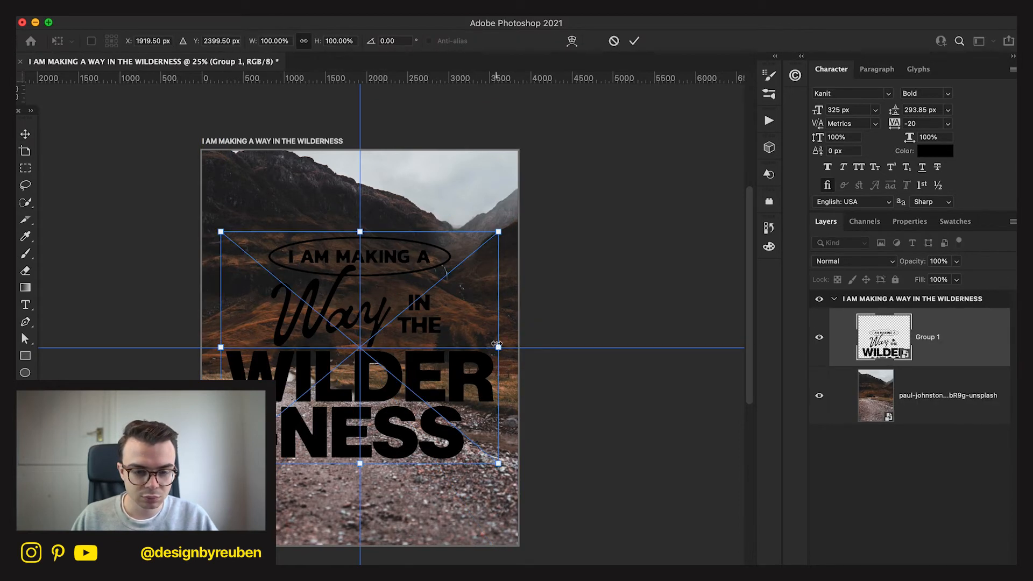
{"action": "left_click_drag", "start_coordinate": [502, 347], "coordinate": [484, 343]}
{"action": "left_click", "coordinate": [634, 41]}
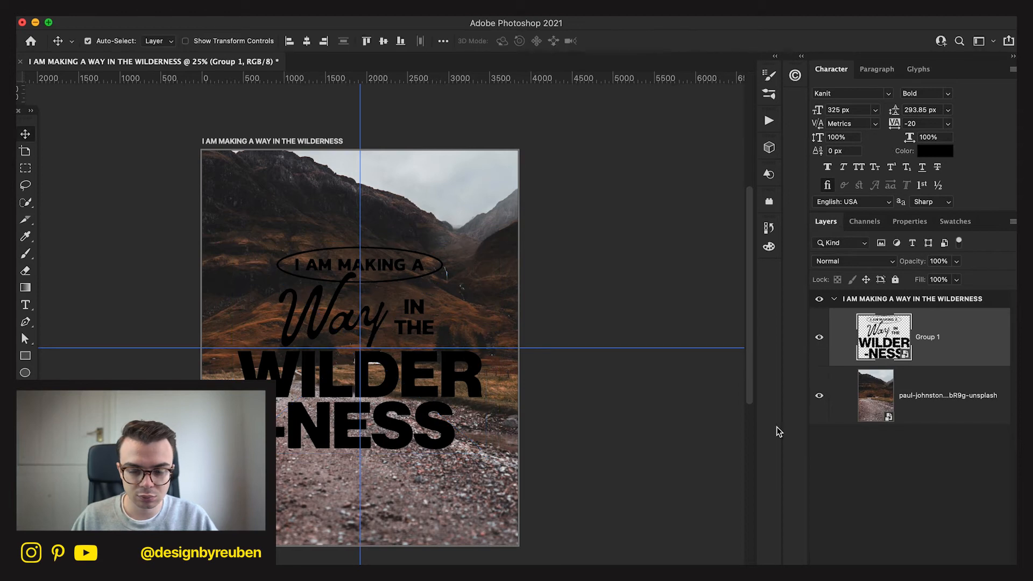
Add a Color Overlay effect to Group 1 and open its colour for editing.
{"action": "double_click", "coordinate": [937, 338]}
{"action": "double_click", "coordinate": [987, 338]}
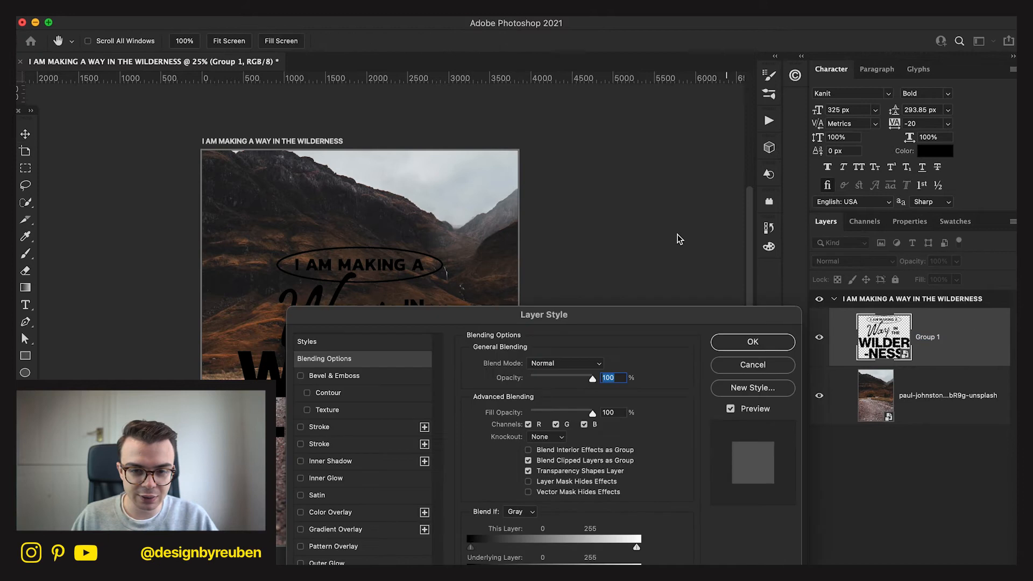
{"action": "left_click_drag", "start_coordinate": [532, 314], "coordinate": [722, 146]}
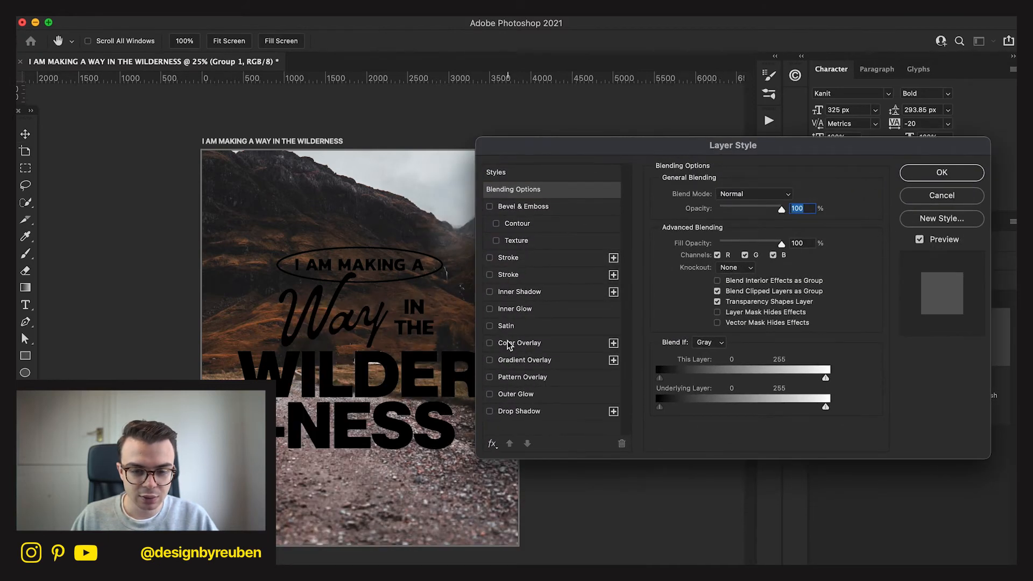
{"action": "left_click", "coordinate": [490, 343]}
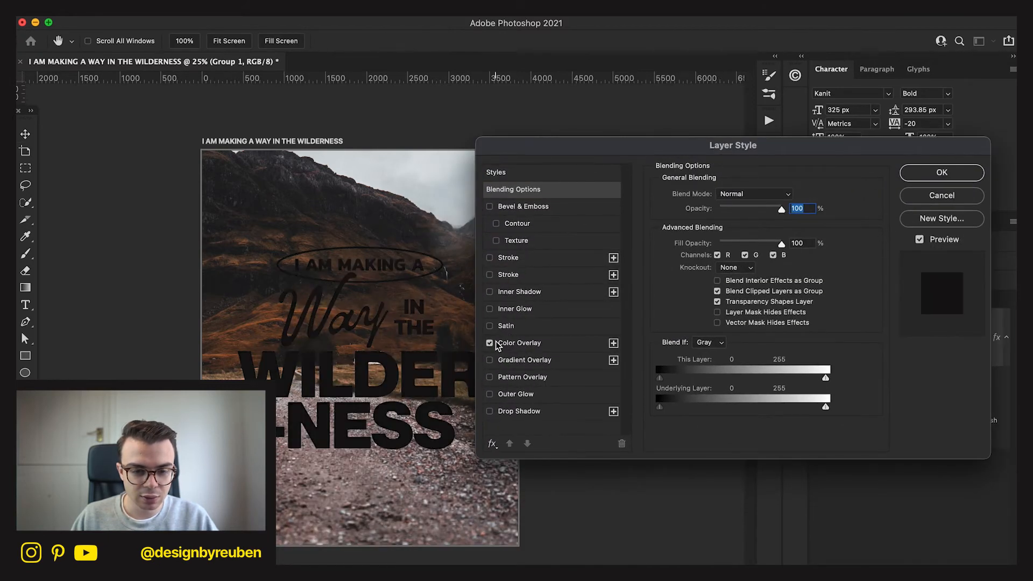
{"action": "left_click", "coordinate": [574, 341]}
{"action": "left_click", "coordinate": [789, 195]}
Sample overlay colours from the photo, settle on pale cream with H 45, S 25, B 100, and apply the layer style.
{"action": "left_click", "coordinate": [415, 189]}
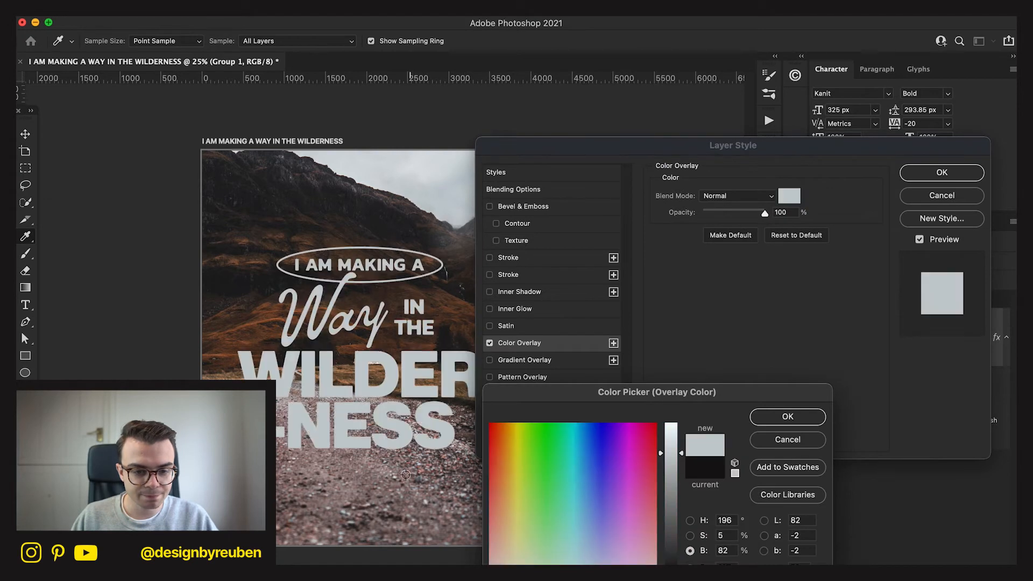
{"action": "left_click", "coordinate": [264, 297]}
{"action": "left_click", "coordinate": [237, 375]}
{"action": "left_click", "coordinate": [344, 474]}
{"action": "left_click", "coordinate": [666, 444]}
{"action": "left_click_drag", "start_coordinate": [666, 443], "coordinate": [670, 390]}
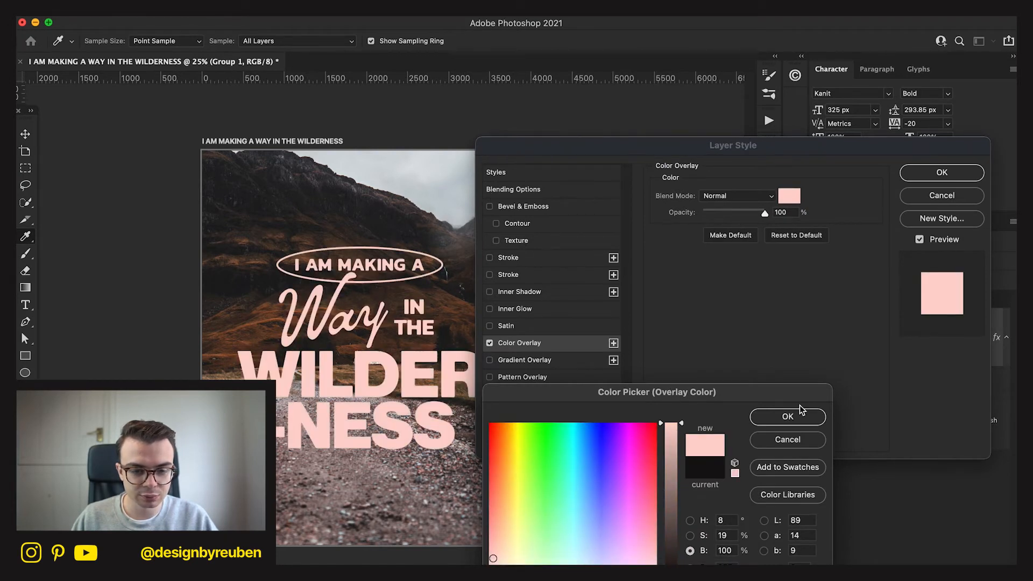
{"action": "mouse_move", "coordinate": [494, 565]}
{"action": "left_mouse_down"}
{"action": "mouse_move", "coordinate": [505, 573]}
{"action": "mouse_move", "coordinate": [511, 544]}
{"action": "left_mouse_up"}
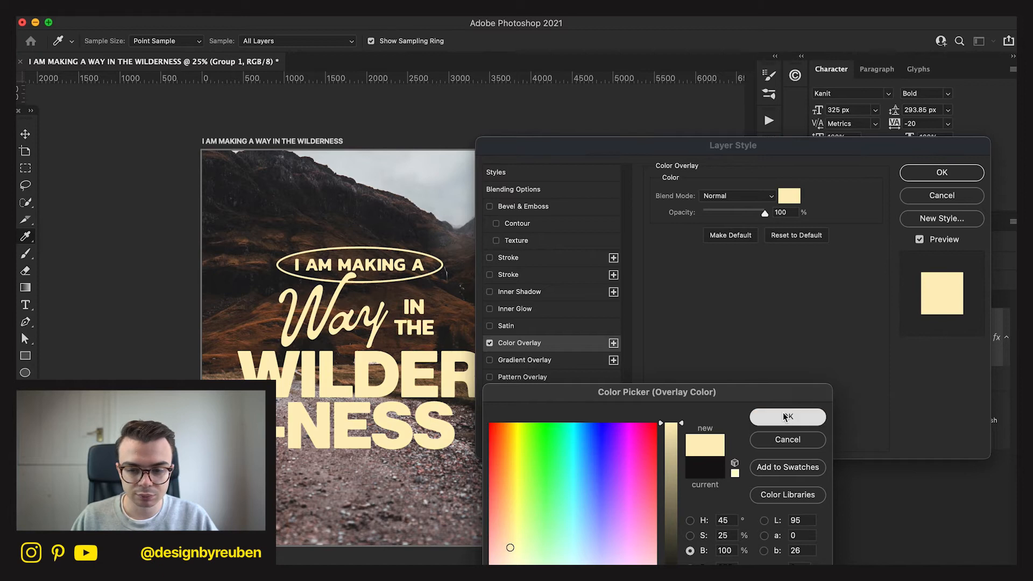
{"action": "left_click", "coordinate": [782, 416]}
{"action": "left_click", "coordinate": [963, 173]}
Scale the cream Group 1 lettering to 96.73% around its centre.
{"action": "key", "text": "ctrl+t"}
{"action": "left_click_drag", "start_coordinate": [486, 348], "coordinate": [495, 346]}
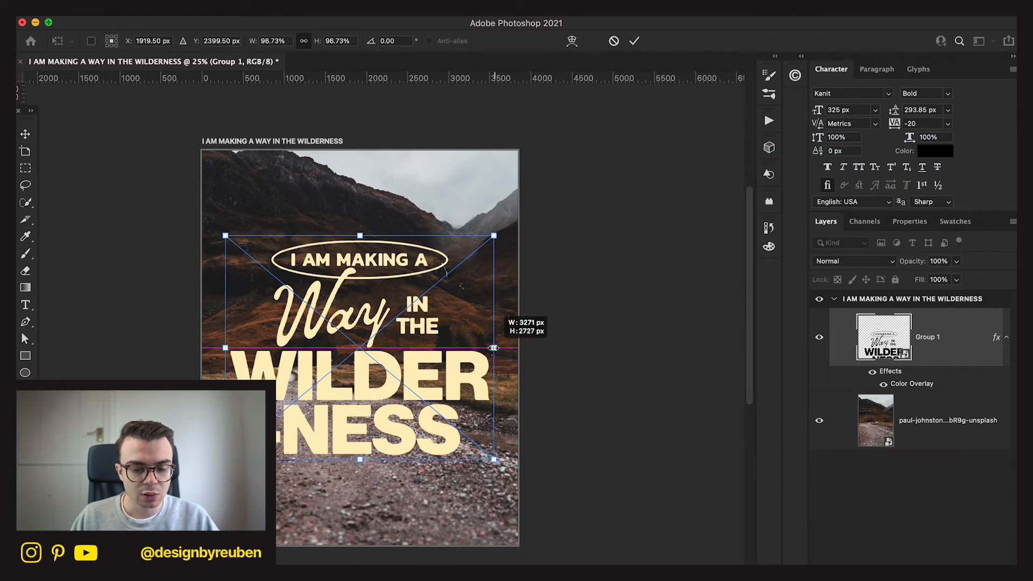
{"action": "left_click", "coordinate": [634, 41]}
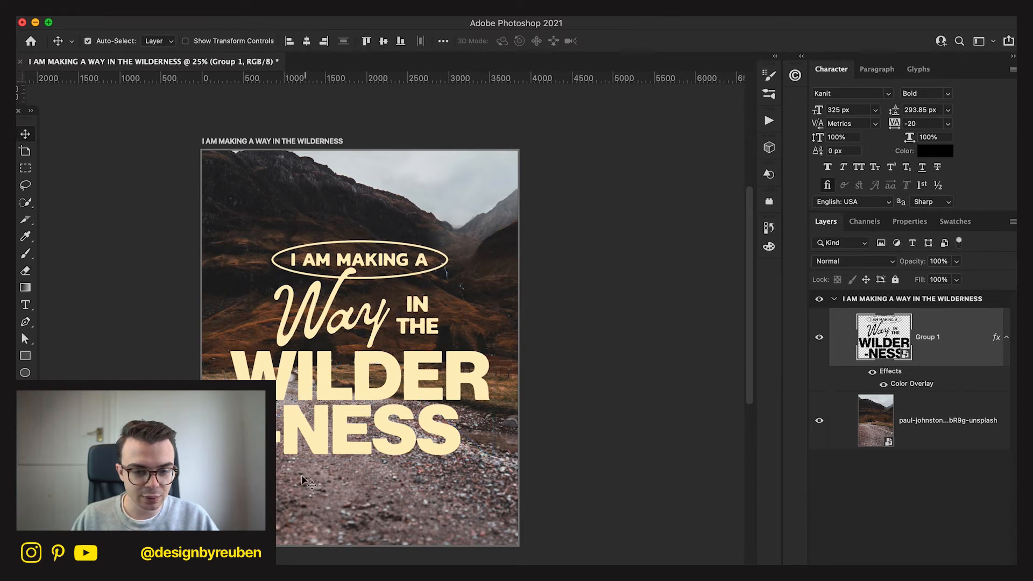
Delete the mountain photo layer beneath the lettering.
{"action": "left_click", "coordinate": [929, 418]}
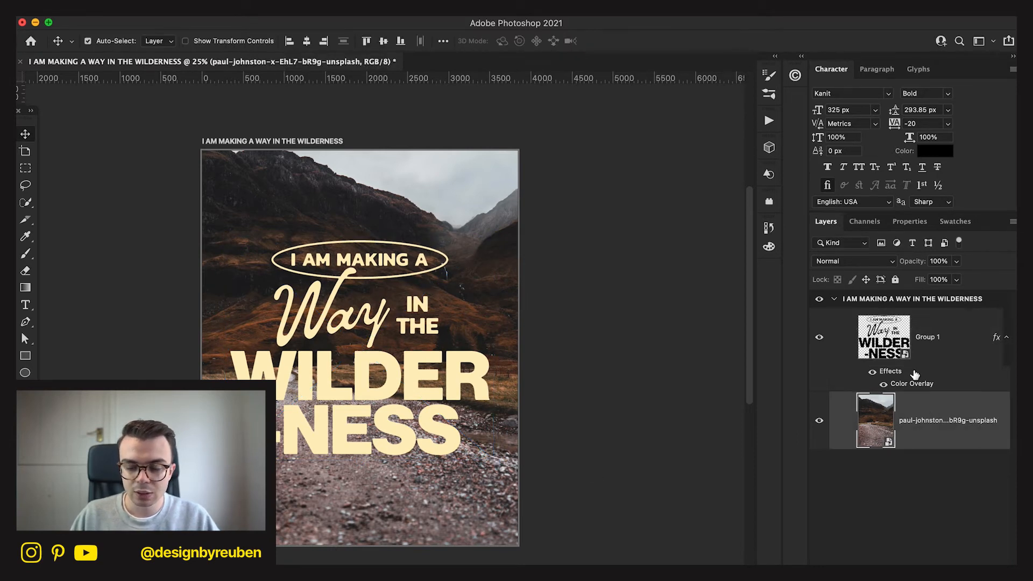
{"action": "key", "text": "Delete"}
Open the Group 1 Smart Object and its nested Smart Objects down to the layer carrying the Stroke effect.
{"action": "double_click", "coordinate": [887, 340]}
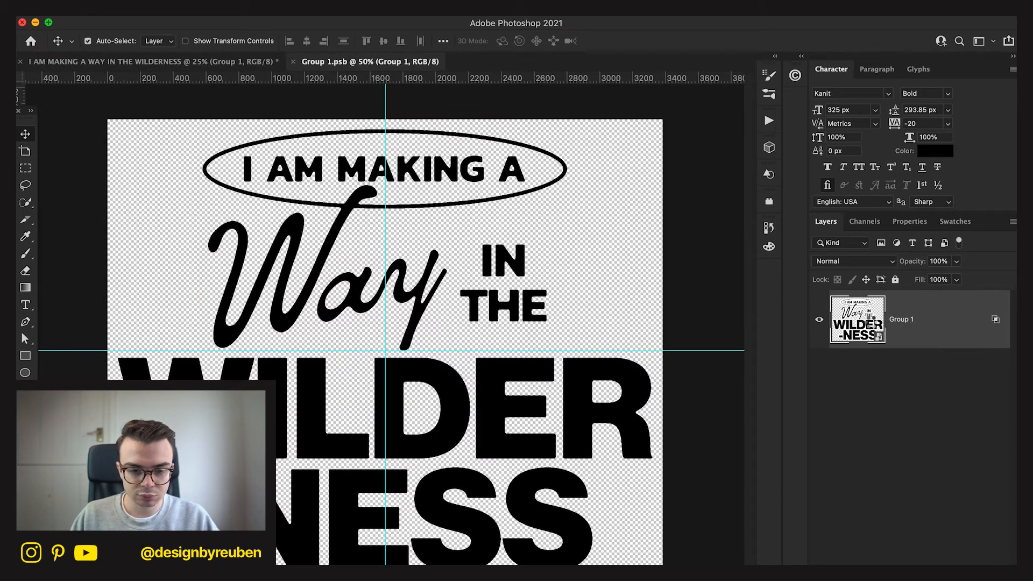
{"action": "double_click", "coordinate": [872, 327]}
{"action": "double_click", "coordinate": [853, 322]}
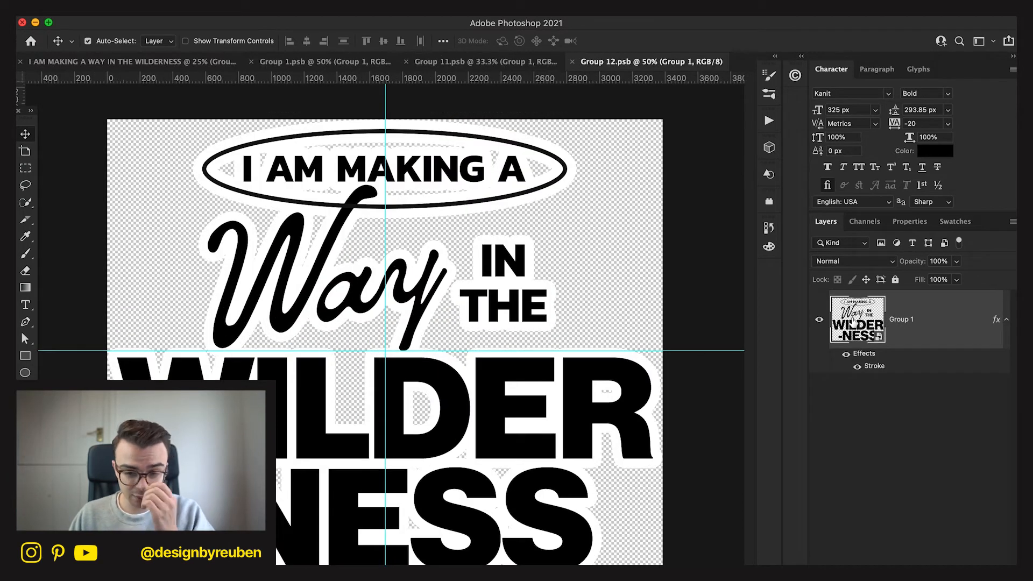
Open the stroked Group 1 layer's Smart Object and set its canvas height to 3000 pixels.
{"action": "double_click", "coordinate": [853, 320]}
{"action": "key", "text": "super+0"}
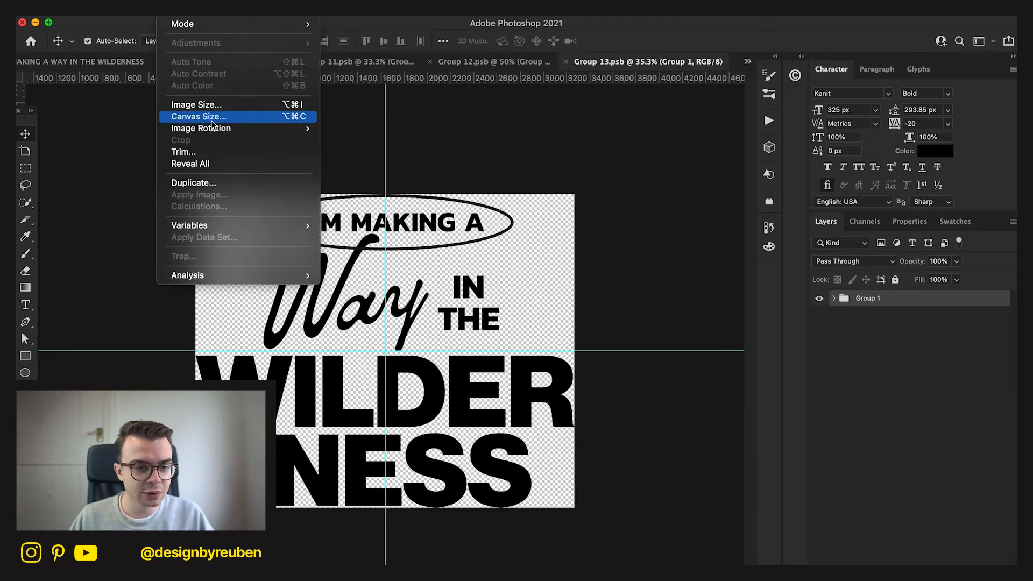
{"action": "left_click", "coordinate": [215, 113]}
{"action": "double_click", "coordinate": [848, 466]}
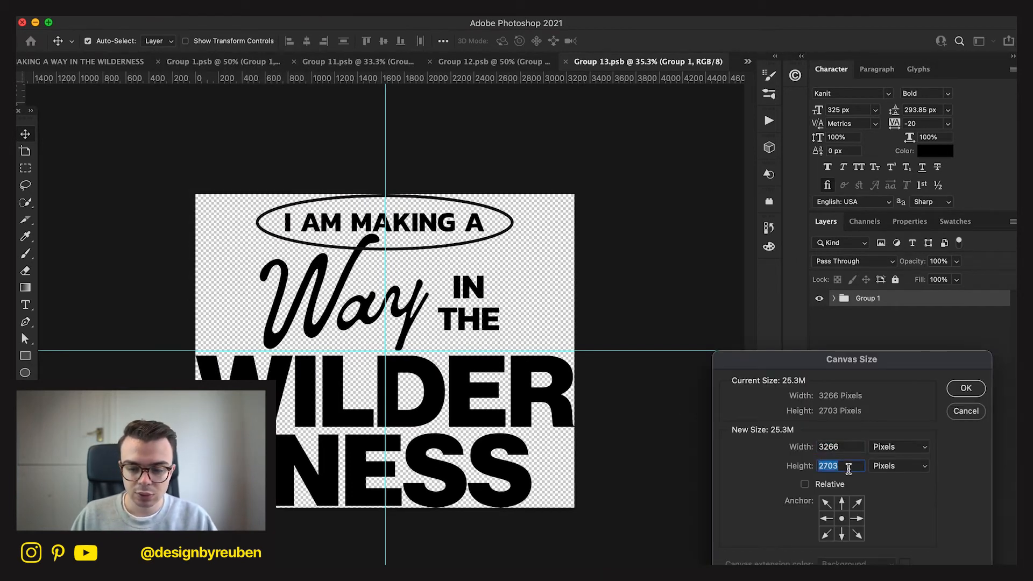
{"action": "type", "text": "3000"}
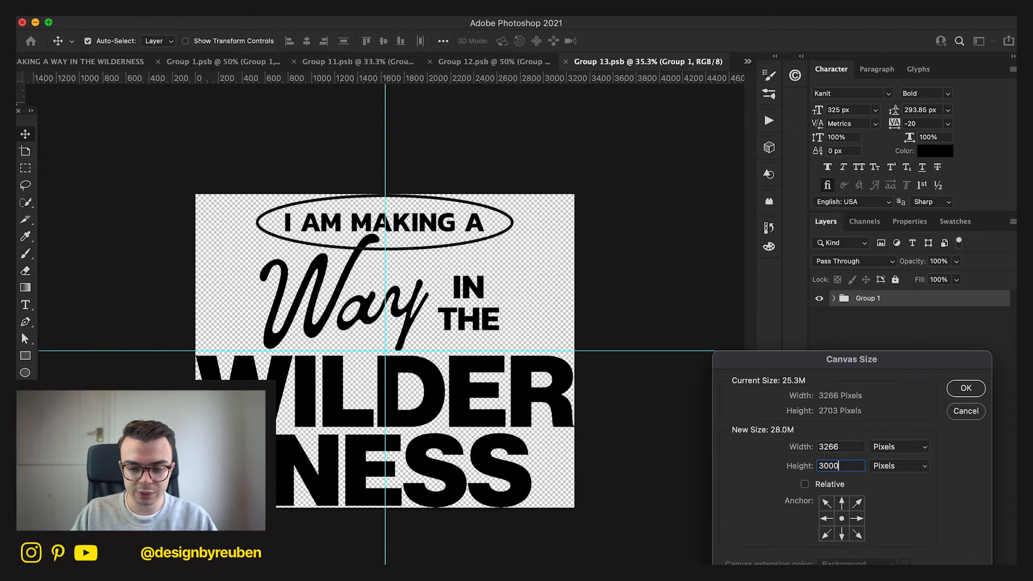
{"action": "key", "text": "Return"}
Move the Group 1 lettering up so the oval sits just below the canvas's upper edge.
{"action": "left_click_drag", "start_coordinate": [565, 430], "coordinate": [563, 413]}
{"action": "key", "text": "Up"}
{"action": "key", "text": "Up"}
{"action": "key", "text": "Up"}
{"action": "key", "text": "Up"}
{"action": "key", "text": "Up"}
{"action": "key", "text": "Up"}
{"action": "key", "text": "Up"}
{"action": "key", "text": "Up"}
{"action": "key", "text": "Up"}
{"action": "key", "text": "Up"}
{"action": "key", "text": "Up"}
{"action": "key", "text": "Up"}
{"action": "key", "text": "Up"}
{"action": "key", "text": "Up"}
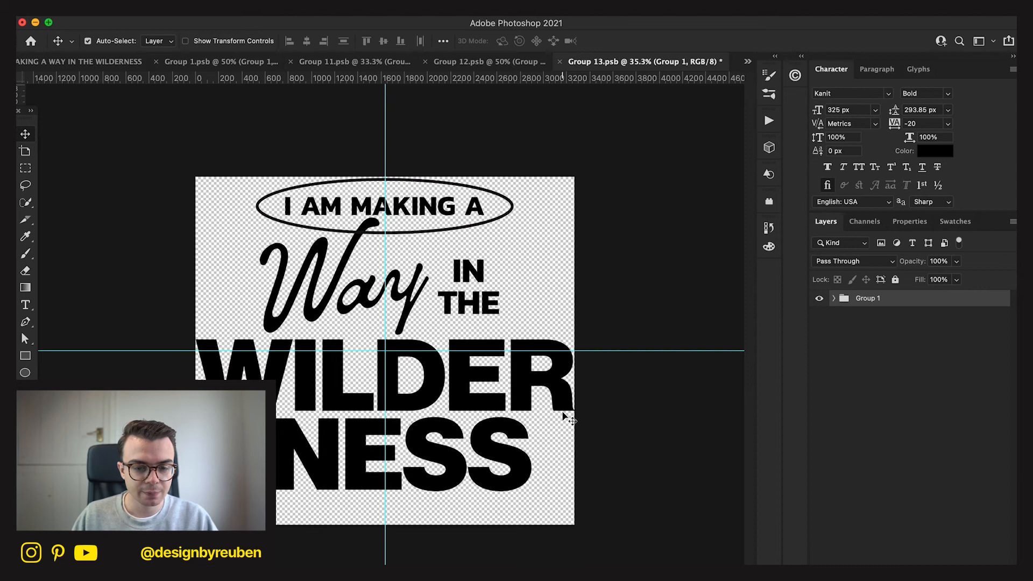
Set the canvas height to 3250 pixels and shift the Group 1 lettering up near the enlarged canvas's upper edge.
{"action": "left_click", "coordinate": [932, 337]}
{"action": "left_click", "coordinate": [183, 8]}
{"action": "left_click", "coordinate": [199, 116]}
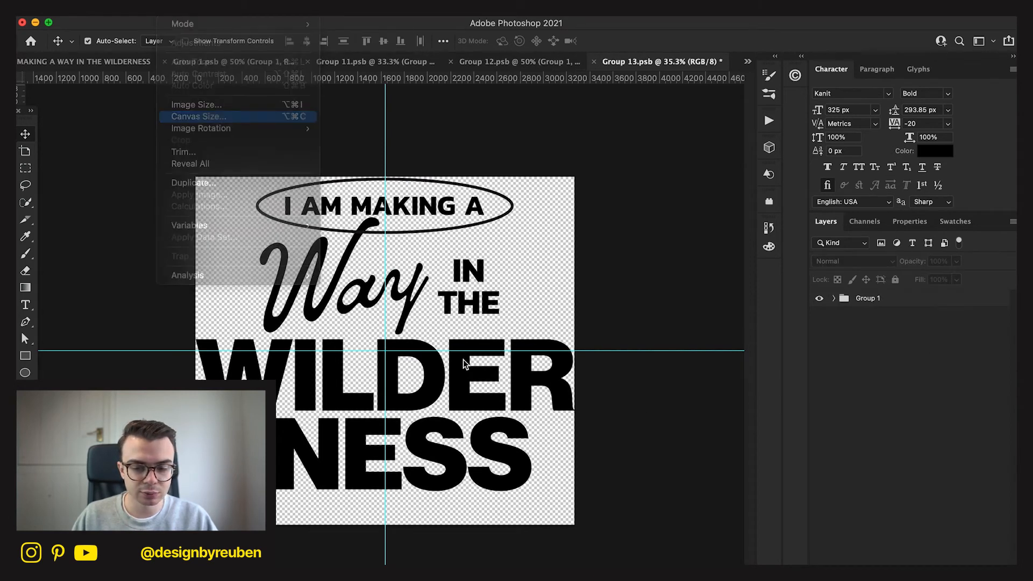
{"action": "key", "text": "Tab"}
{"action": "type", "text": "3250"}
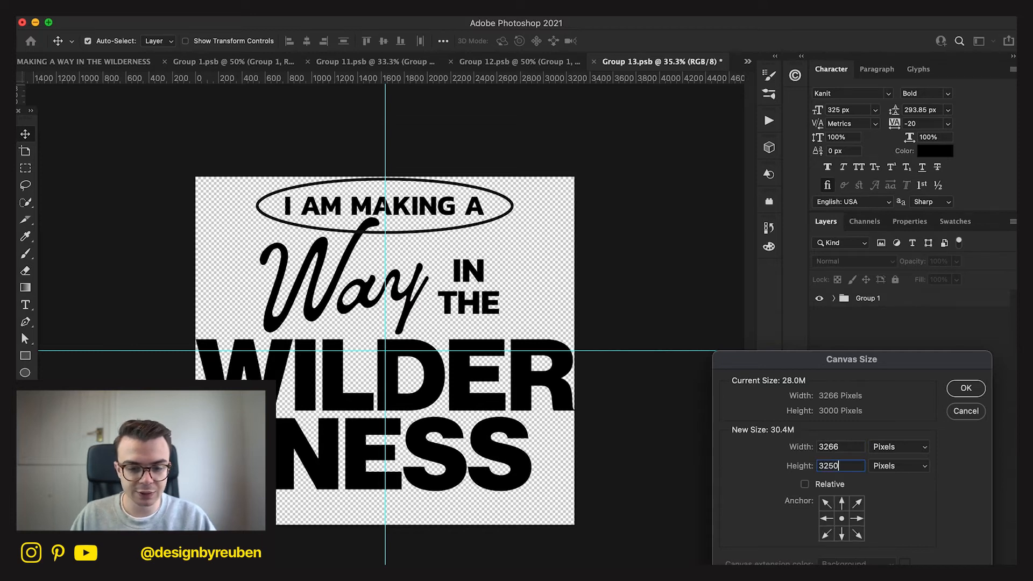
{"action": "key", "text": "Return"}
{"action": "left_click", "coordinate": [873, 300]}
{"action": "left_click_drag", "start_coordinate": [560, 427], "coordinate": [633, 421]}
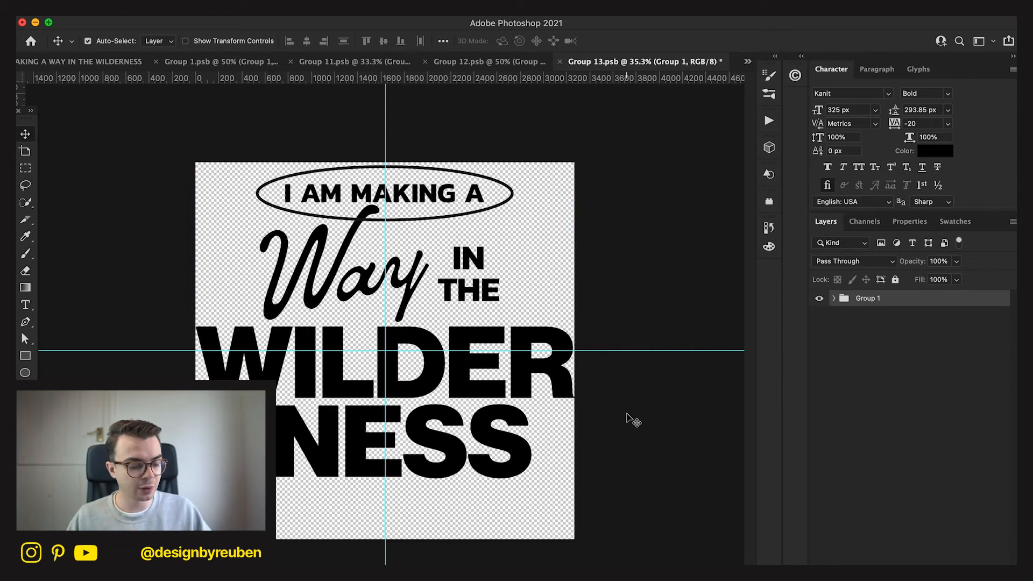
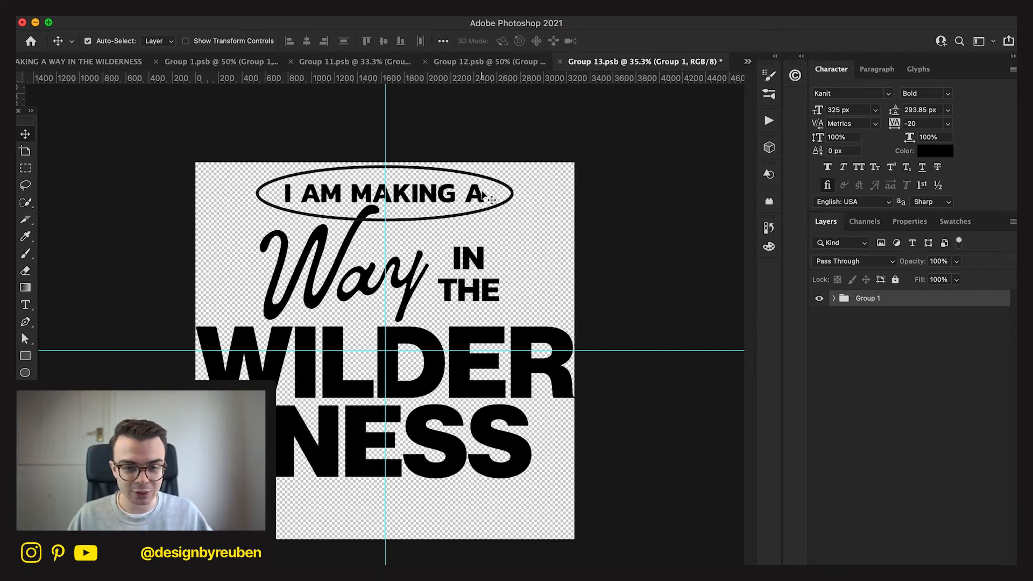
Duplicate the I AM MAKING A text layer to the top of Group 1 and place the copy below -NESS.
{"action": "left_click", "coordinate": [490, 193]}
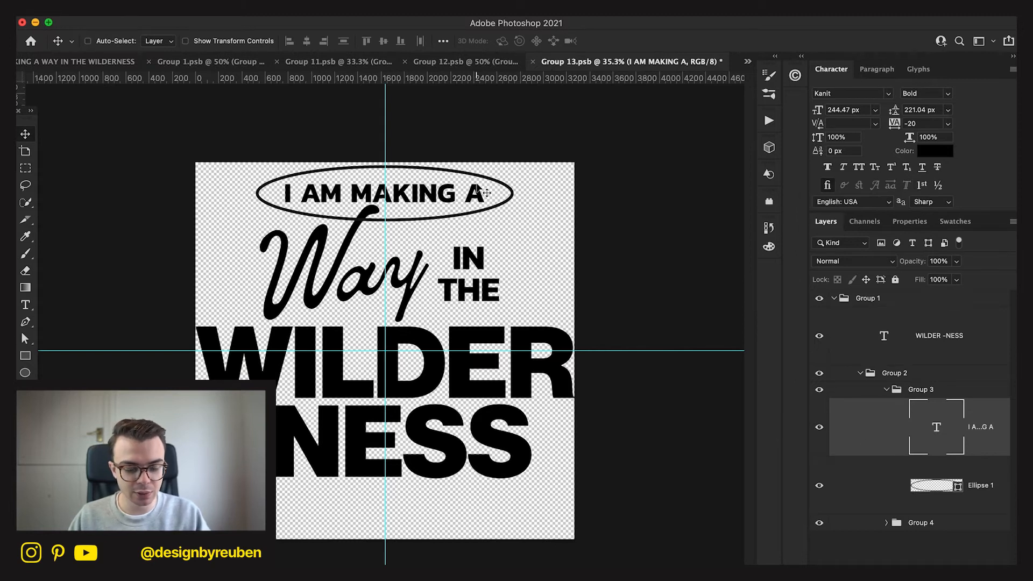
{"action": "key", "text": "super+j"}
{"action": "key", "text": "super+z"}
{"action": "left_click_drag", "start_coordinate": [994, 442], "coordinate": [914, 315]}
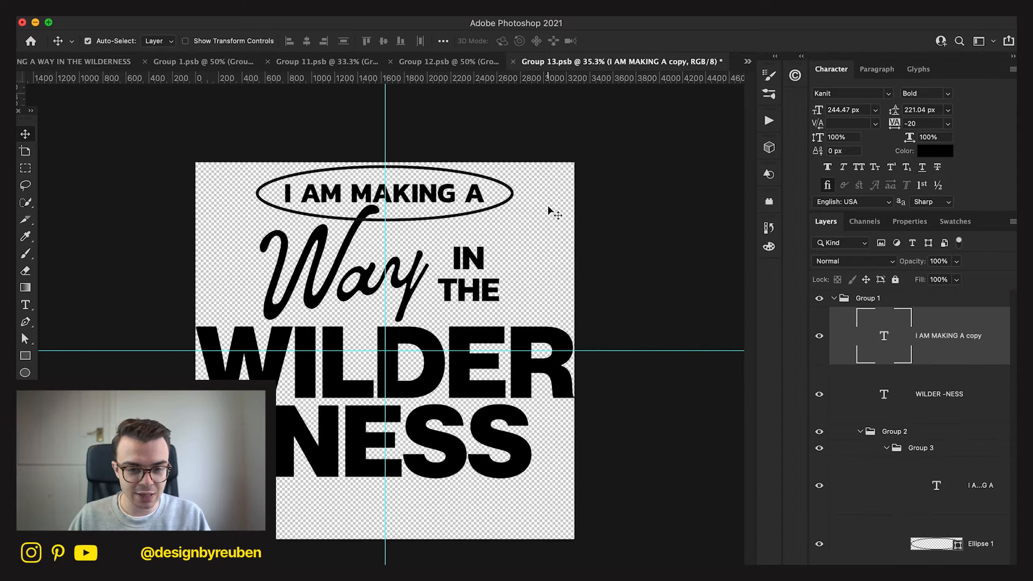
{"action": "left_click_drag", "start_coordinate": [544, 210], "coordinate": [512, 515]}
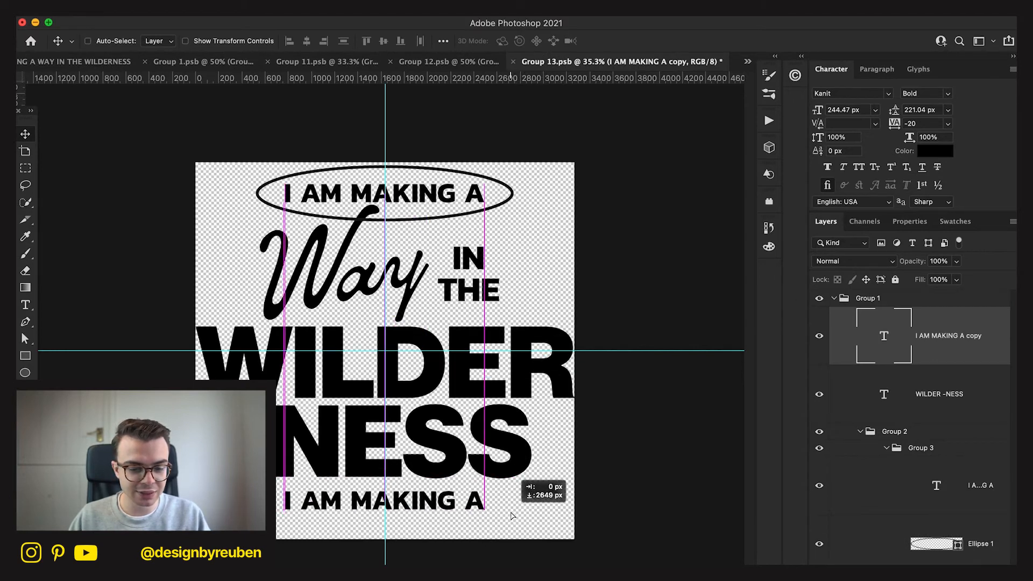
Replace the duplicated text line below -NESS with ISAIAH 43:19.
{"action": "key", "text": "y"}
{"action": "left_click", "coordinate": [463, 502]}
{"action": "left_click", "coordinate": [500, 260]}
{"action": "key", "text": "t"}
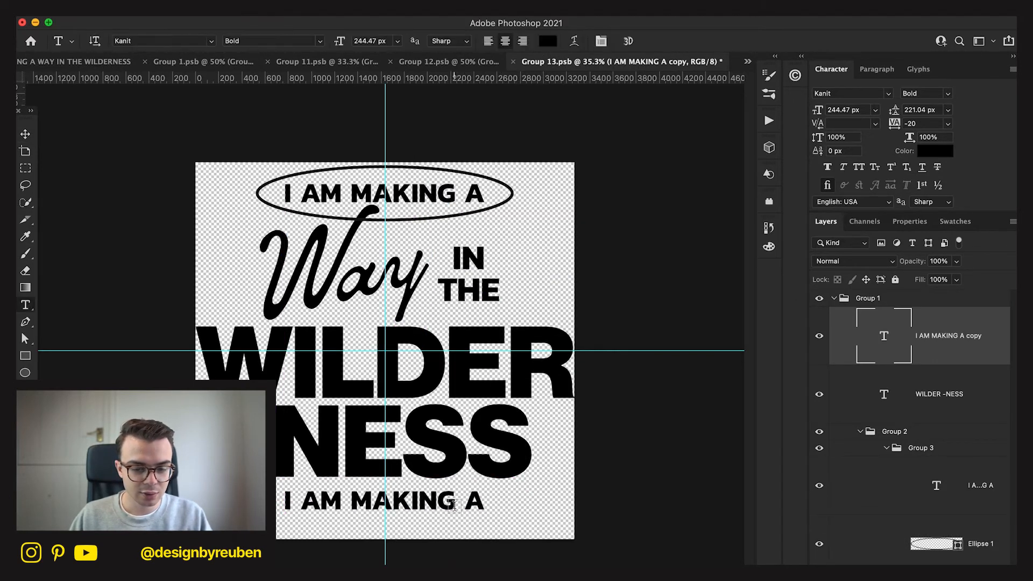
{"action": "triple_click", "coordinate": [453, 504]}
{"action": "type", "text": "ISAI"}
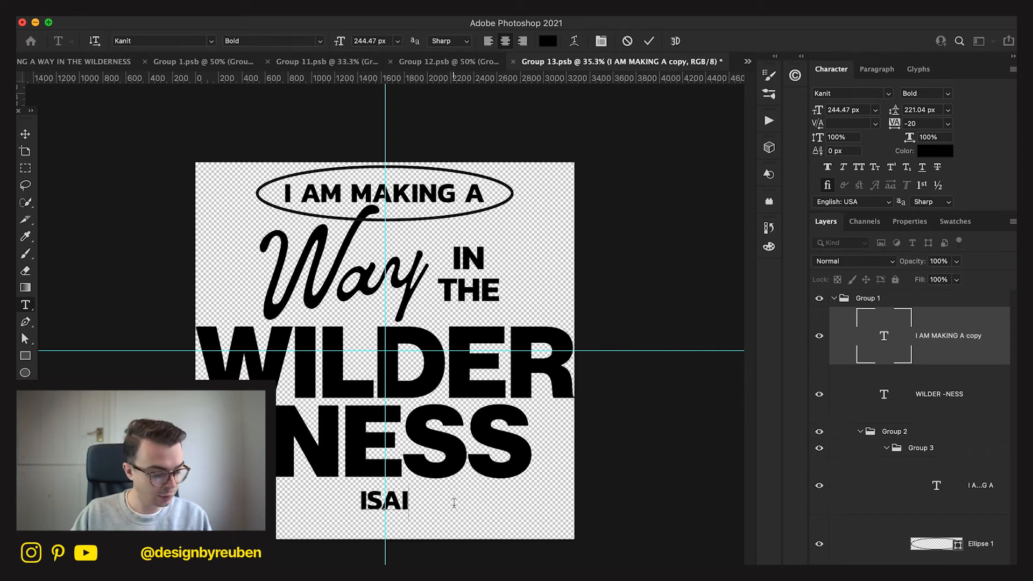
{"action": "type", "text": "AH"}
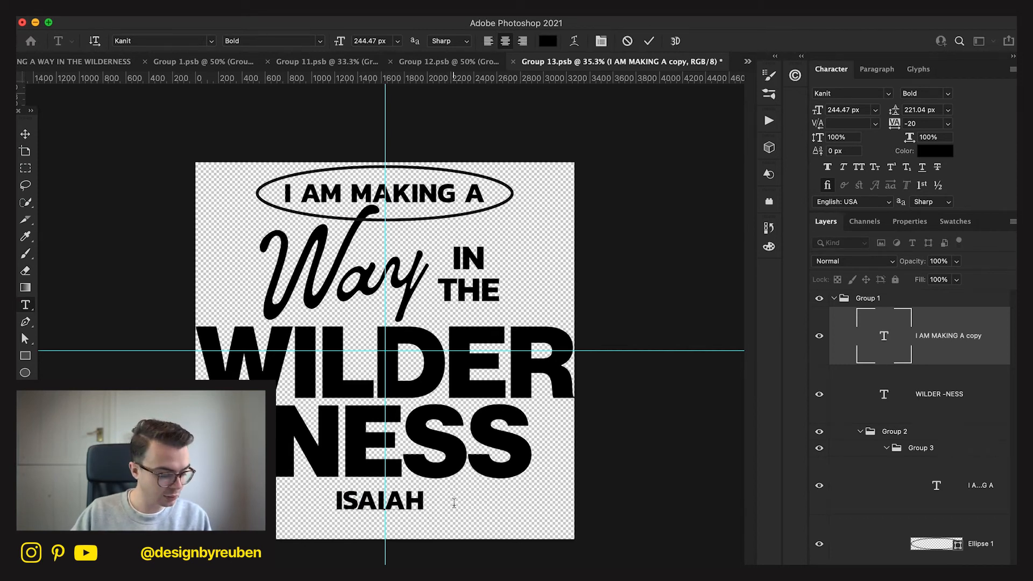
{"action": "type", "text": " 43:"}
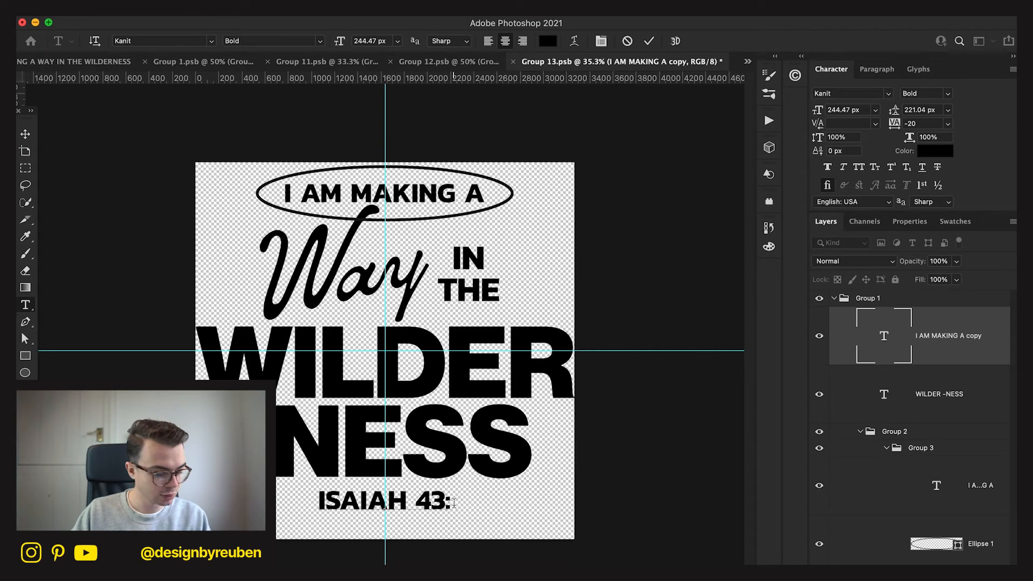
{"action": "type", "text": "19"}
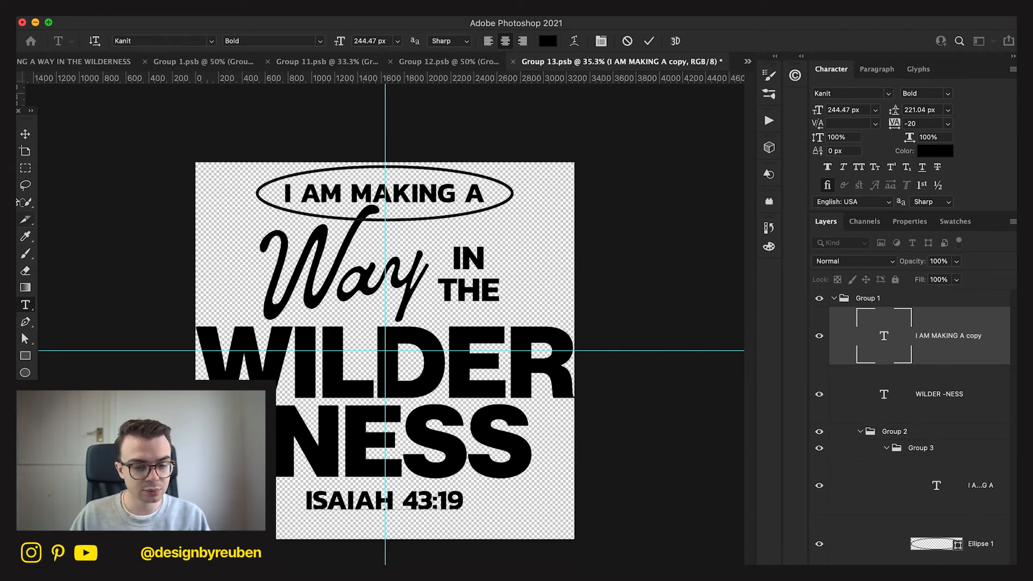
Move the ISAIAH 43:19 line slightly lower beneath -NESS, keeping it horizontally centred, and save the Smart Object.
{"action": "left_click", "coordinate": [25, 134]}
{"action": "left_click_drag", "start_coordinate": [481, 338], "coordinate": [482, 350]}
{"action": "key", "text": "Up"}
{"action": "key", "text": "Up"}
{"action": "key", "text": "Up"}
{"action": "key", "text": "Up"}
{"action": "key", "text": "Up"}
{"action": "key", "text": "Up"}
{"action": "key", "text": "Up"}
{"action": "key", "text": "Up"}
{"action": "key", "text": "Up"}
{"action": "key", "text": "Up"}
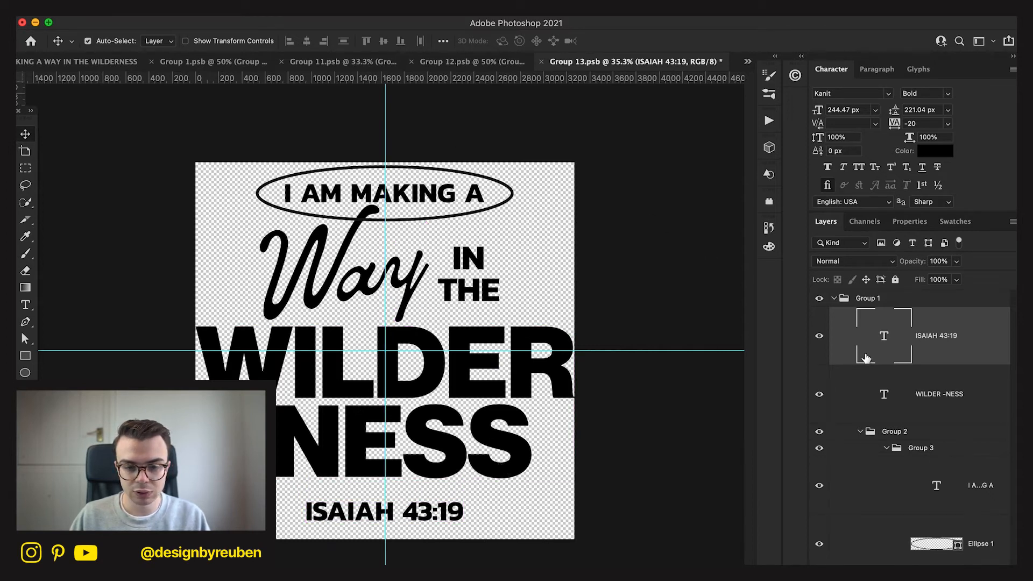
{"action": "key", "text": "super+s"}
Collapse Group 1, centre it vertically with alignment set to Canvas, and save the Smart Object.
{"action": "left_click", "coordinate": [846, 299]}
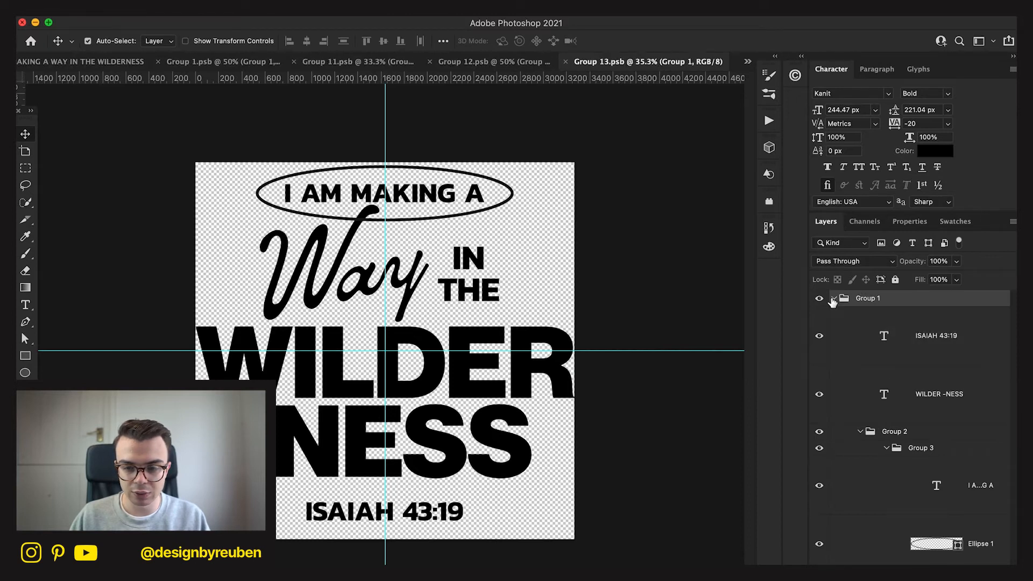
{"action": "left_click", "coordinate": [833, 298]}
{"action": "left_click", "coordinate": [443, 41]}
{"action": "left_click", "coordinate": [472, 162]}
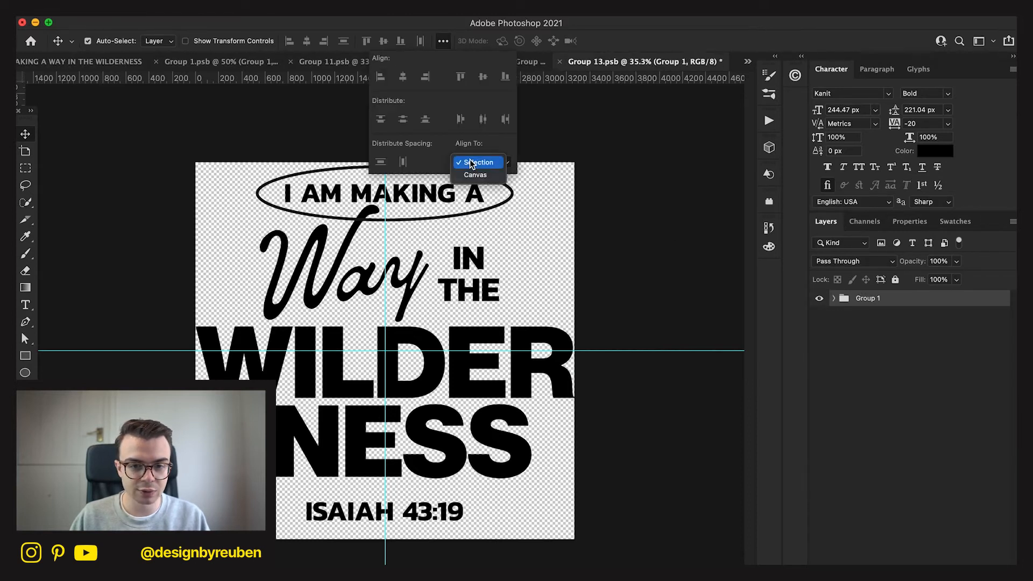
{"action": "left_click", "coordinate": [476, 166]}
{"action": "left_click", "coordinate": [476, 177]}
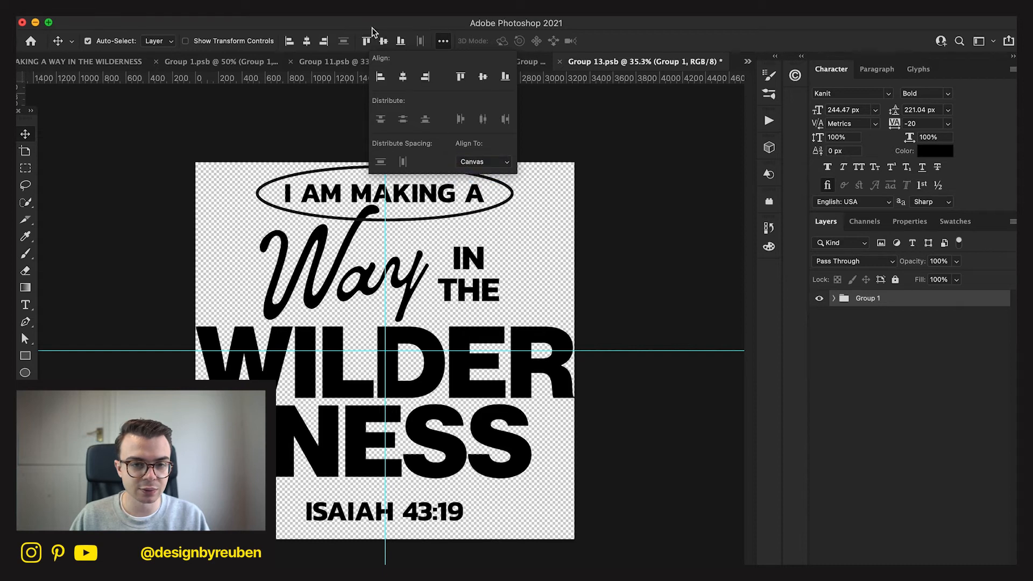
{"action": "left_click", "coordinate": [383, 40]}
{"action": "left_click", "coordinate": [639, 219]}
{"action": "key", "text": "super+s"}
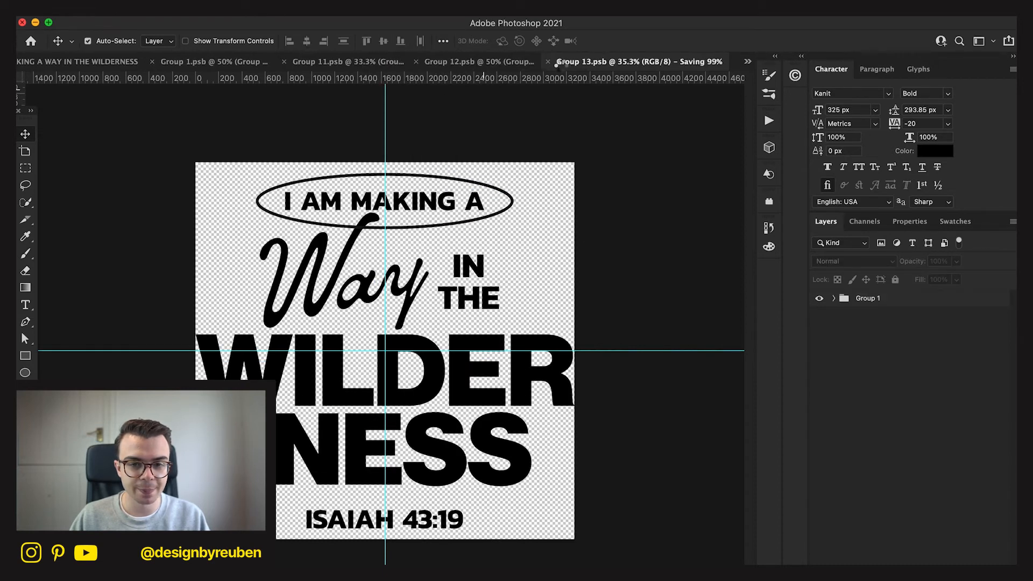
Close Group 13.psb, set the canvas height of Group 12.psb to 3250 pixels, and save it.
{"action": "left_click", "coordinate": [599, 62]}
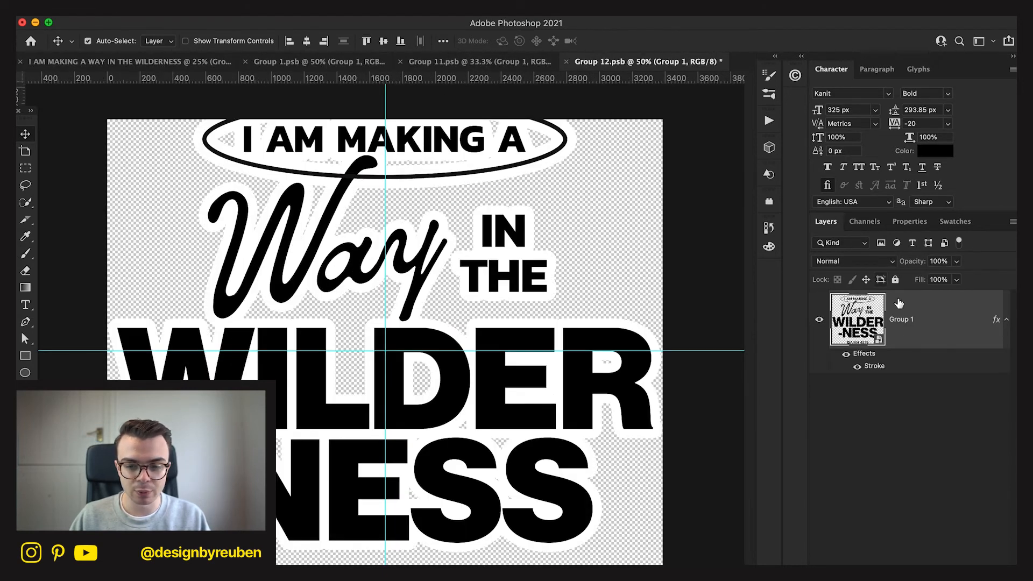
{"action": "left_click", "coordinate": [168, 4]}
{"action": "left_click", "coordinate": [207, 118]}
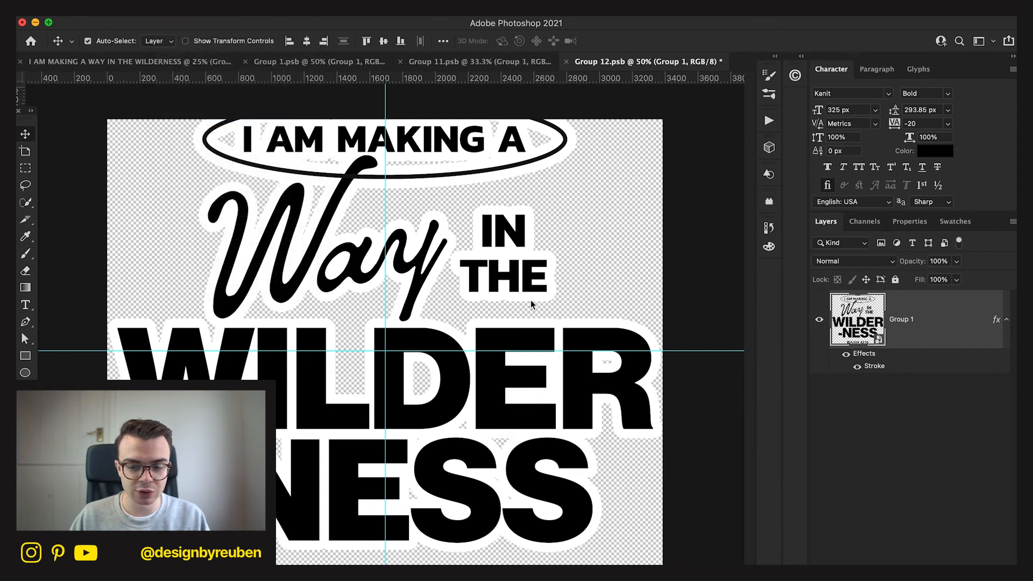
{"action": "double_click", "coordinate": [845, 468]}
{"action": "type", "text": "3250"}
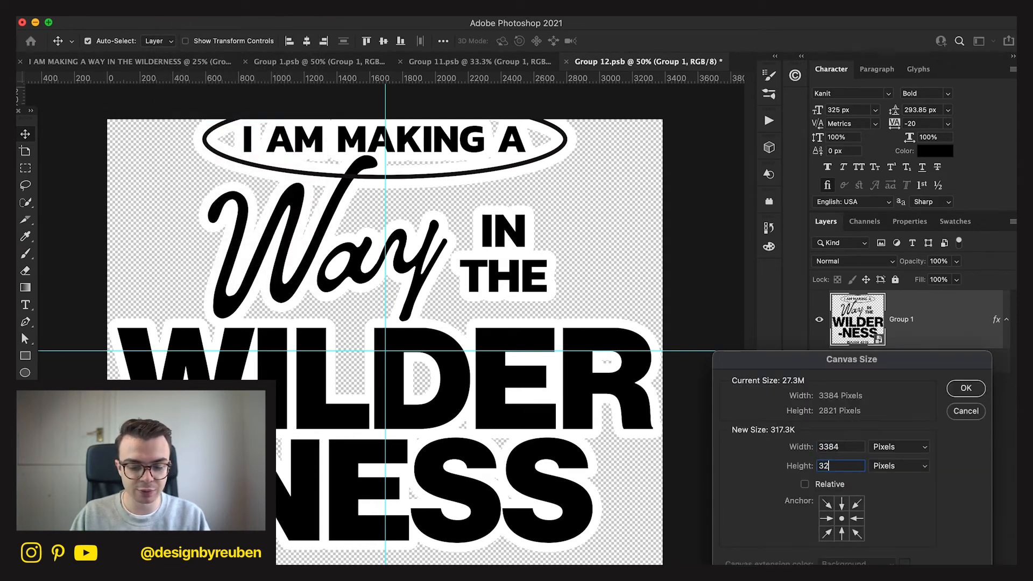
{"action": "key", "text": "Return"}
{"action": "key", "text": "super+0"}
{"action": "key", "text": "super+s"}
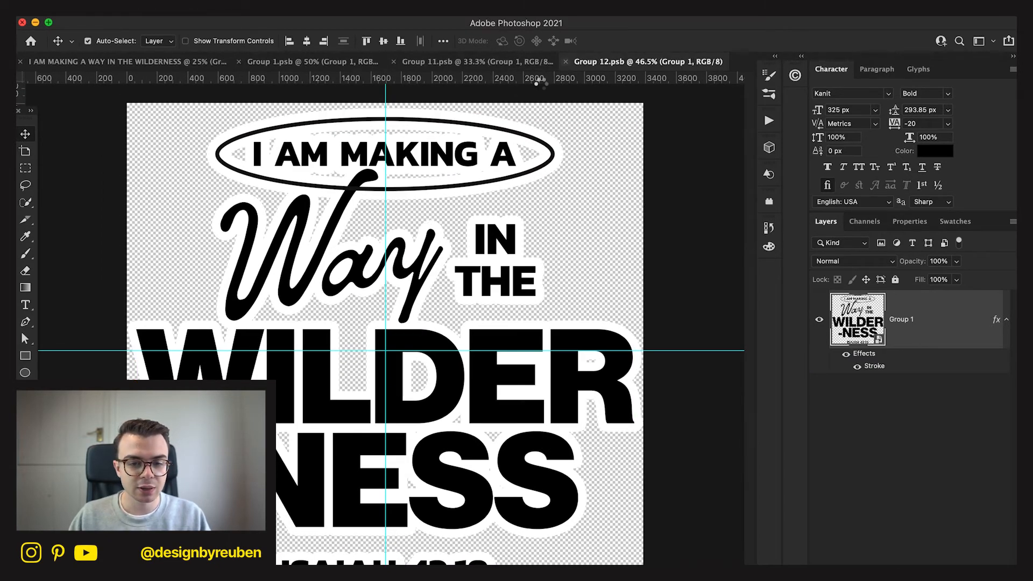
Close Group 12.psb, save and close Group 11.psb, and save Group 1.psb to carry the lettering change upward.
{"action": "key", "text": "super+w"}
{"action": "key", "text": "super+s"}
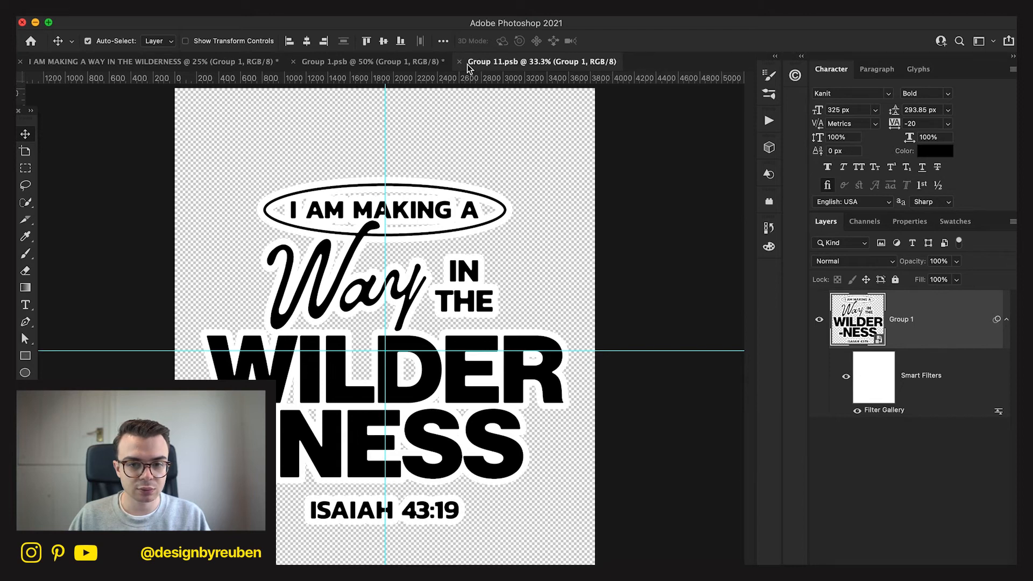
{"action": "key", "text": "super+w"}
{"action": "key", "text": "super+s"}
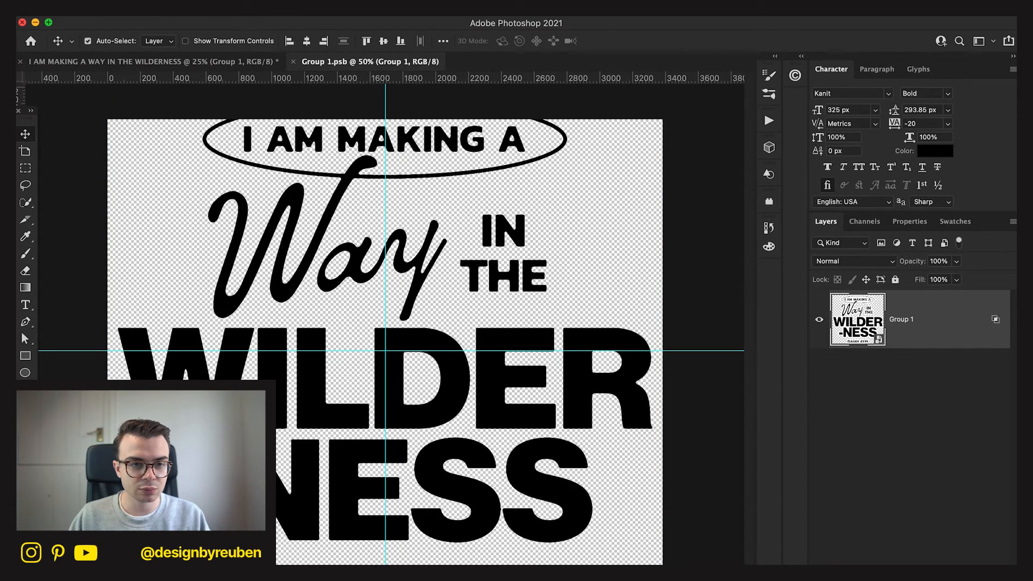
Set the canvas height of Group 1.psb to 3250 pixels and close it to return to the poster document.
{"action": "left_click", "coordinate": [168, 8]}
{"action": "left_click", "coordinate": [209, 117]}
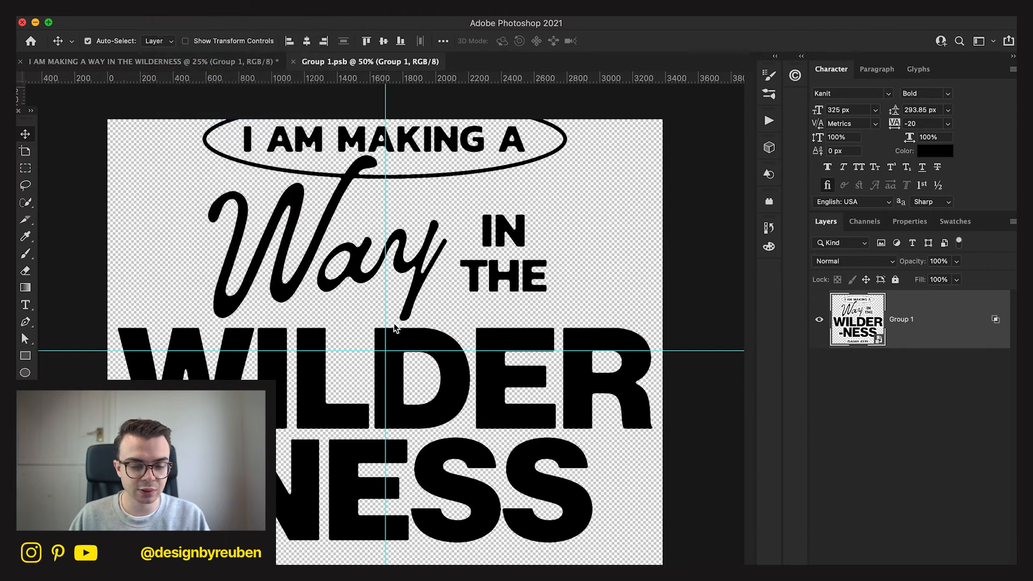
{"action": "key", "text": "Tab"}
{"action": "type", "text": "3250"}
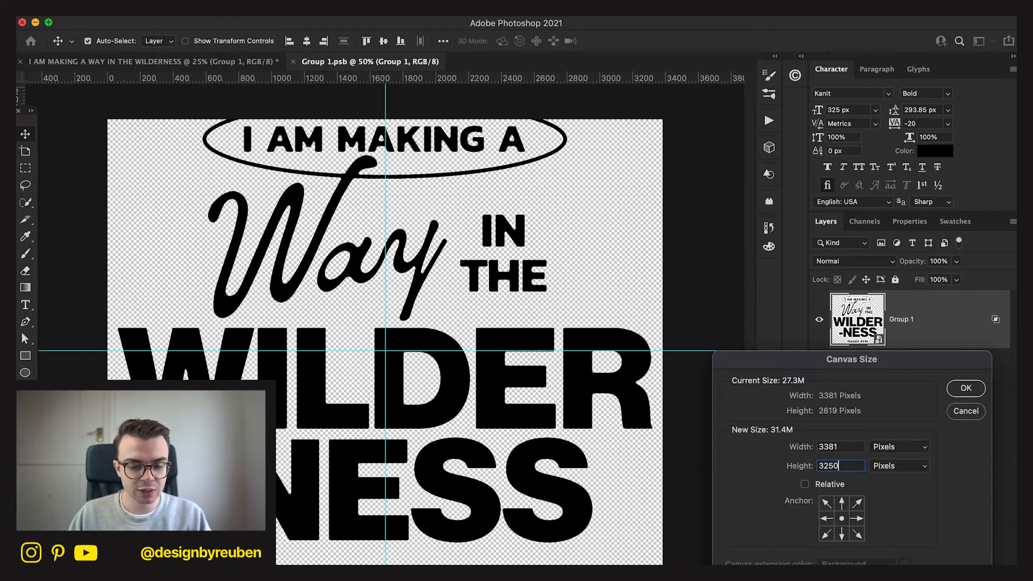
{"action": "key", "text": "Return"}
{"action": "scroll", "coordinate": [572, 491], "scroll_direction": "down", "scroll_amount": 3}
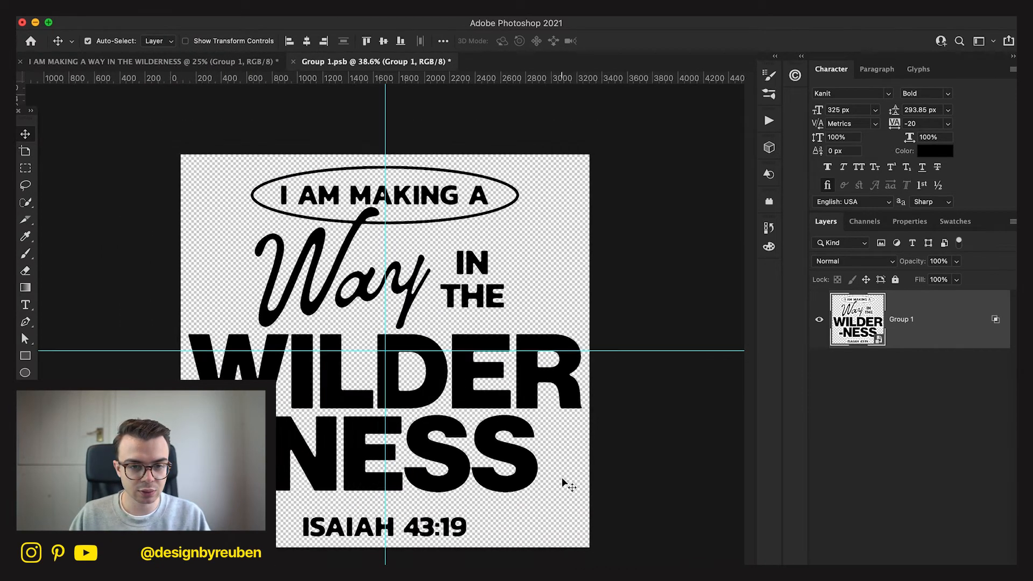
{"action": "left_click", "coordinate": [293, 62]}
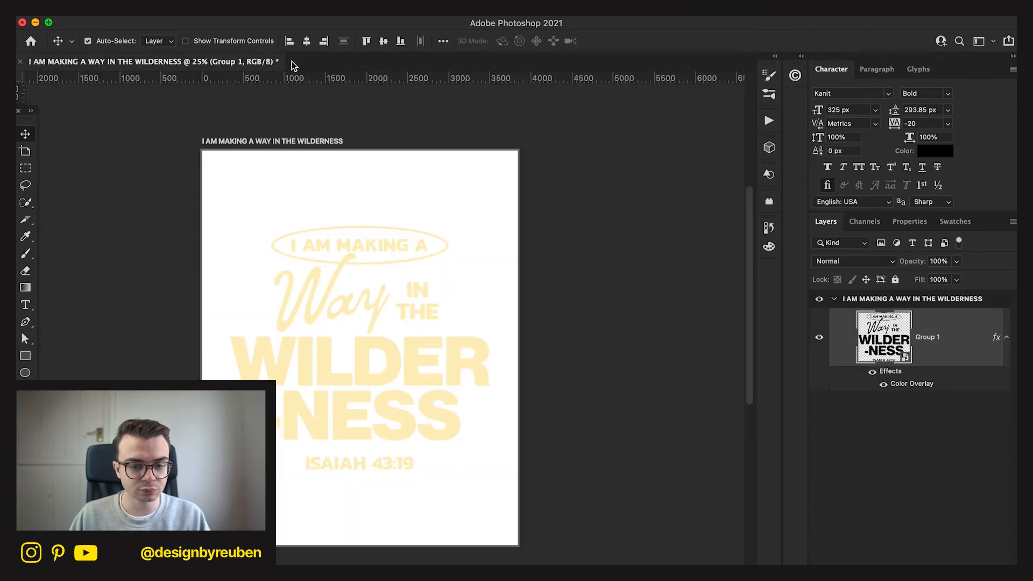
{"action": "left_click", "coordinate": [874, 419]}
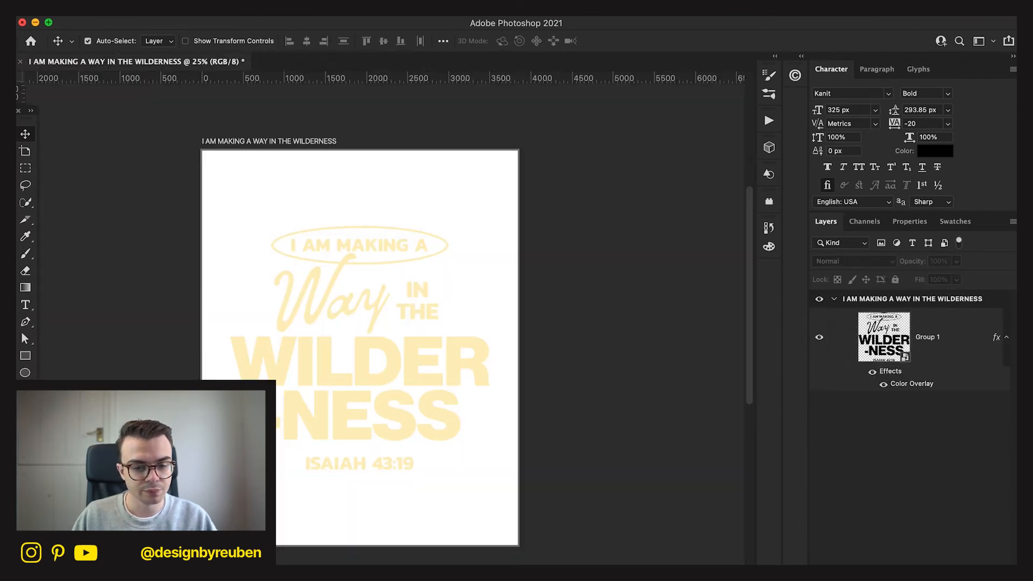
{"action": "left_click", "coordinate": [954, 344]}
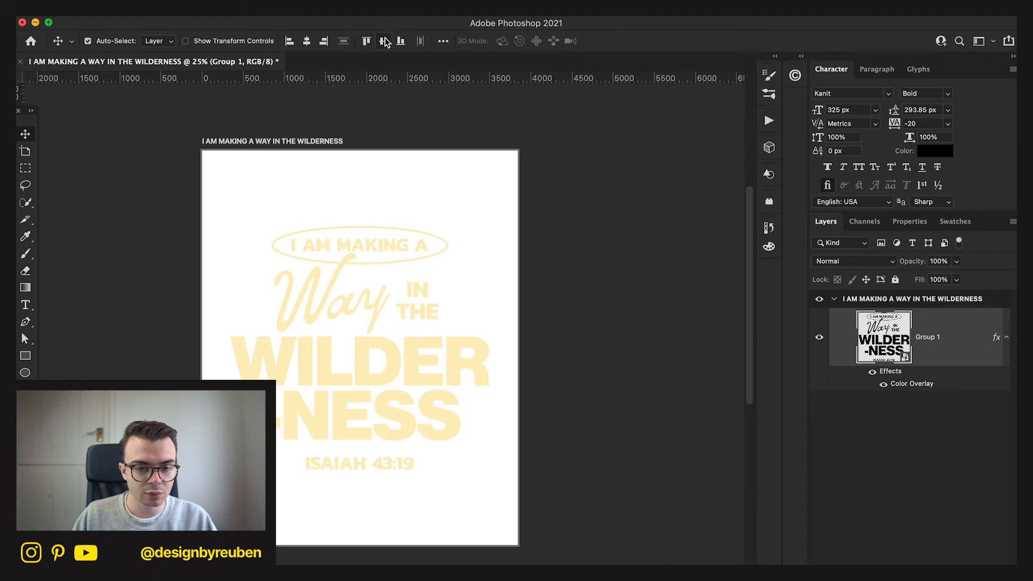
{"action": "left_click", "coordinate": [591, 453]}
Try the dark portrait mountain photo from the image stack as the background behind the Group 1 lettering, and delete it.
{"action": "left_click", "coordinate": [765, 577]}
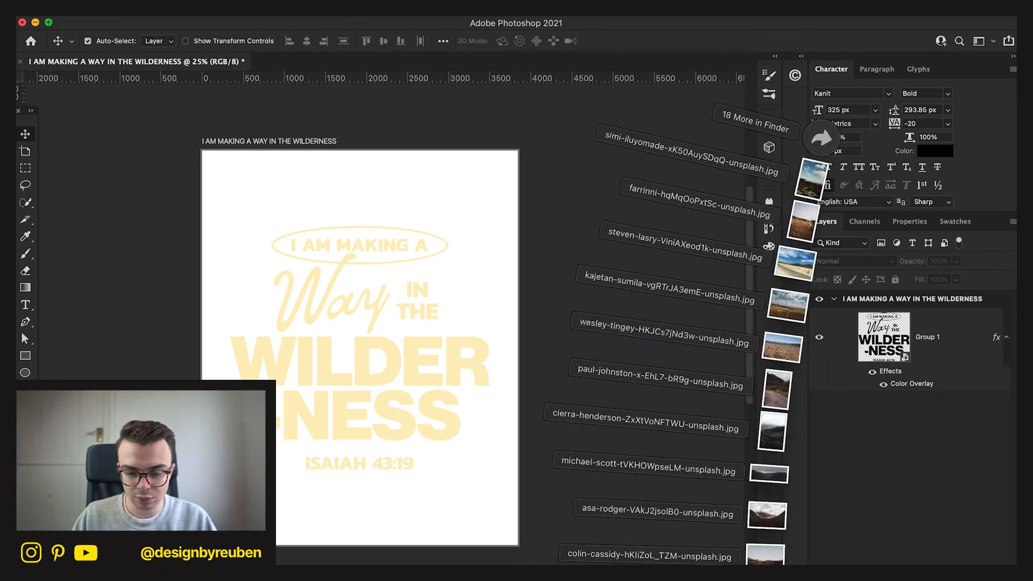
{"action": "left_click_drag", "start_coordinate": [775, 440], "coordinate": [401, 515]}
{"action": "left_click_drag", "start_coordinate": [491, 348], "coordinate": [529, 352]}
{"action": "left_click_drag", "start_coordinate": [451, 417], "coordinate": [450, 455]}
{"action": "left_click", "coordinate": [634, 41]}
{"action": "left_click_drag", "start_coordinate": [908, 345], "coordinate": [906, 434]}
{"action": "key", "text": "Delete"}
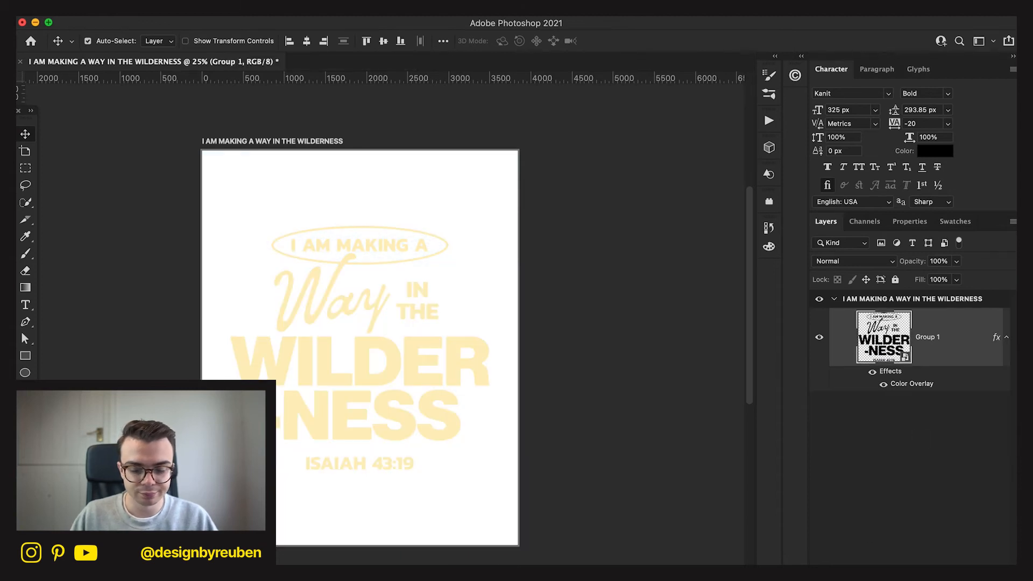
Try the red-rock desert photo at about 147% scale as the background behind the Group 1 lettering, and delete it.
{"action": "left_click", "coordinate": [766, 577]}
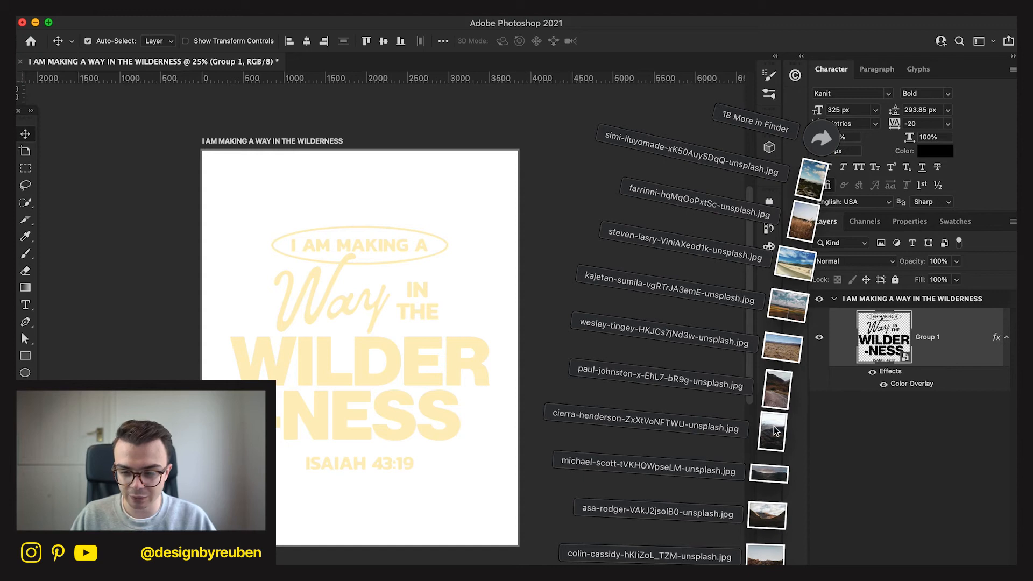
{"action": "left_click_drag", "start_coordinate": [767, 563], "coordinate": [348, 469]}
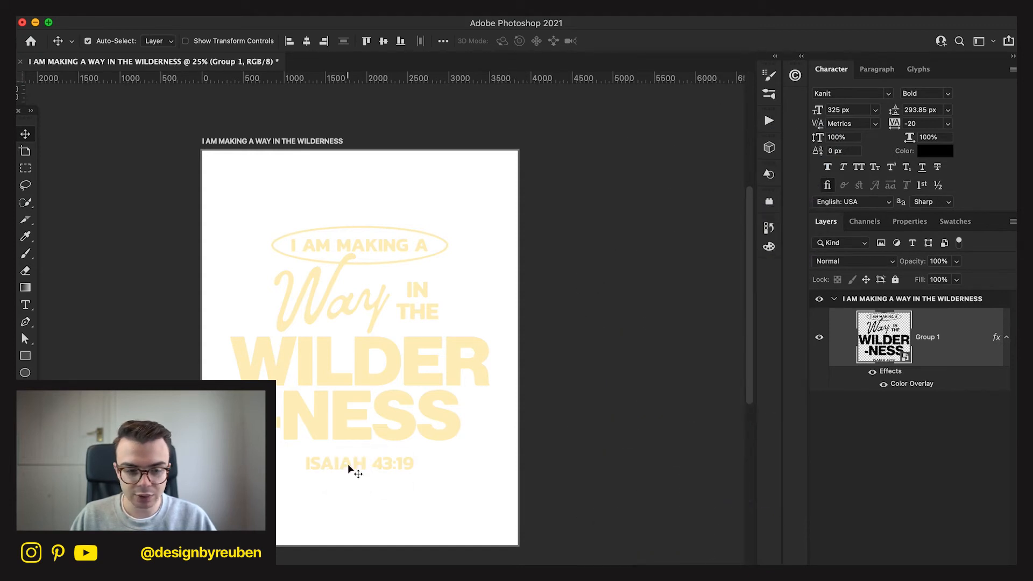
{"action": "left_click_drag", "start_coordinate": [517, 346], "coordinate": [671, 348]}
{"action": "left_click_drag", "start_coordinate": [458, 418], "coordinate": [569, 409]}
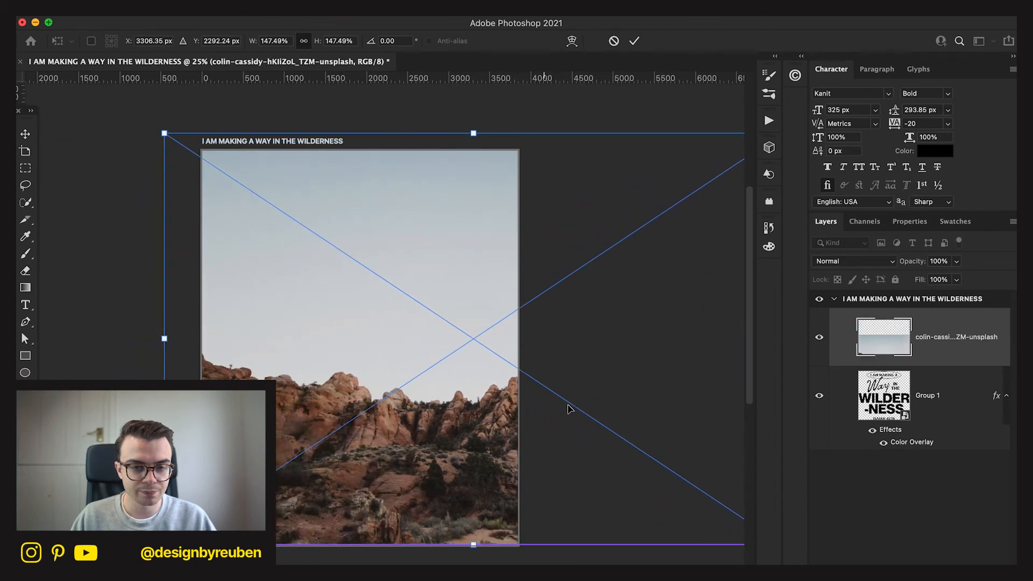
{"action": "left_click", "coordinate": [634, 41]}
{"action": "left_click_drag", "start_coordinate": [935, 353], "coordinate": [935, 436]}
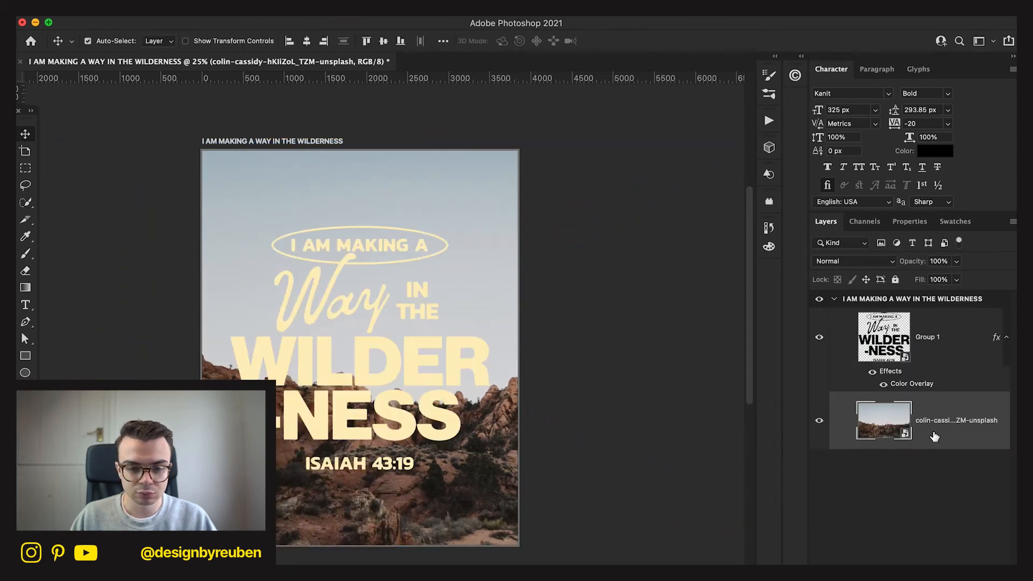
{"action": "left_click", "coordinate": [906, 515]}
{"action": "left_click", "coordinate": [936, 445]}
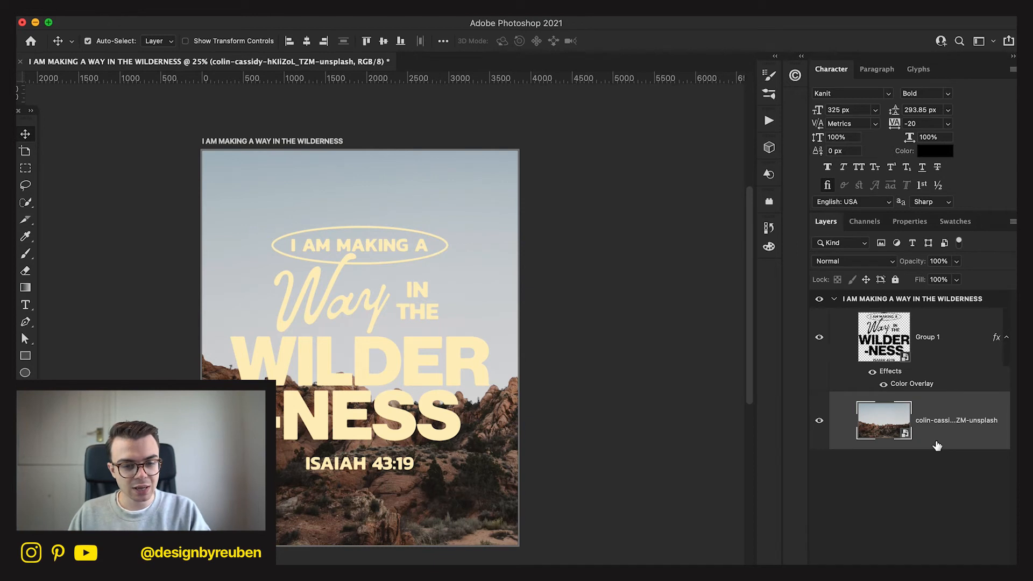
{"action": "key", "text": "Delete"}
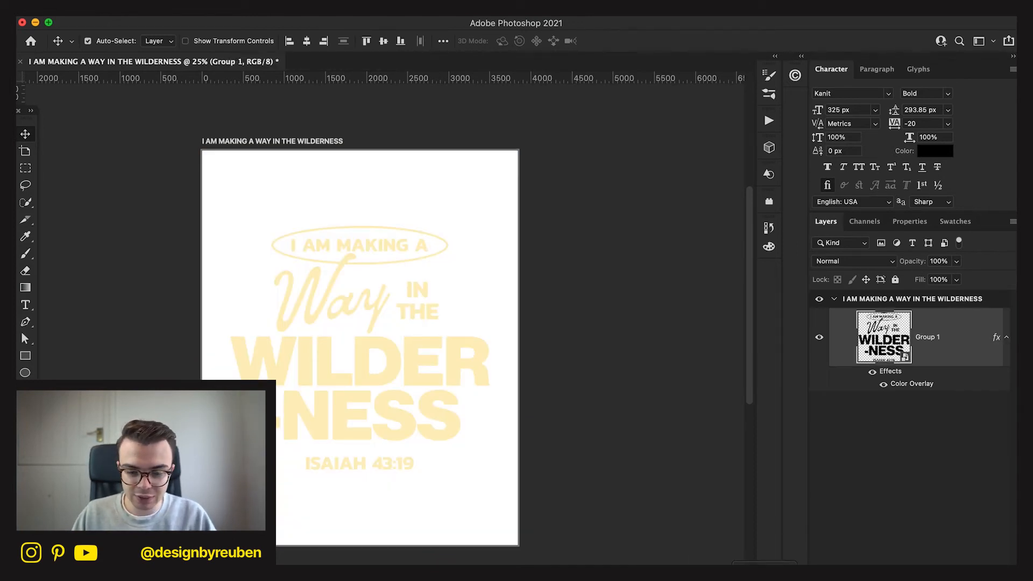
Place the cloudy valley photo from the image stack and enlarge and reposition it to cover the whole artboard.
{"action": "left_click", "coordinate": [764, 577]}
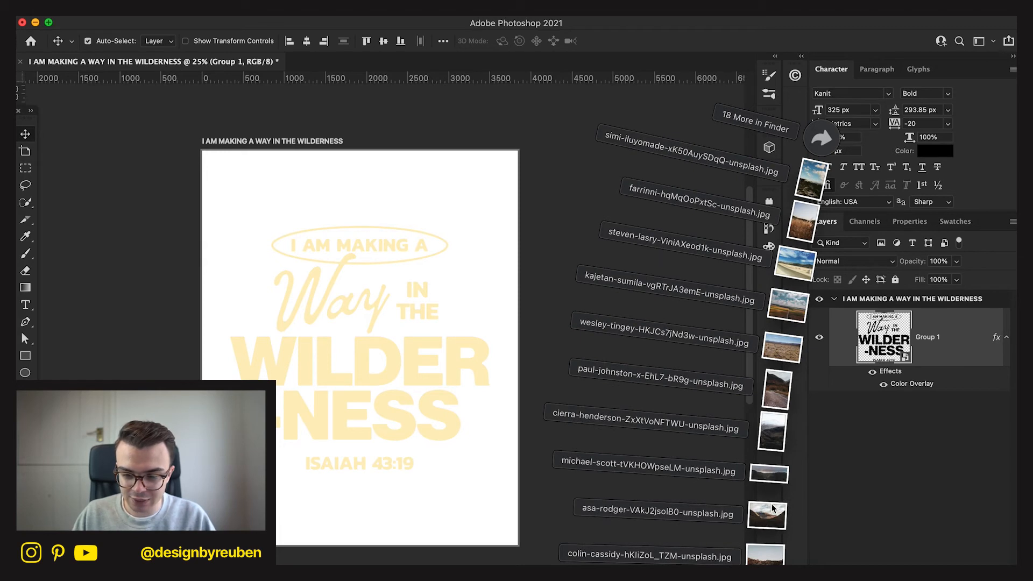
{"action": "left_click_drag", "start_coordinate": [771, 524], "coordinate": [463, 404]}
{"action": "left_click_drag", "start_coordinate": [516, 348], "coordinate": [673, 349]}
{"action": "left_click_drag", "start_coordinate": [484, 431], "coordinate": [395, 438]}
{"action": "left_click", "coordinate": [634, 41]}
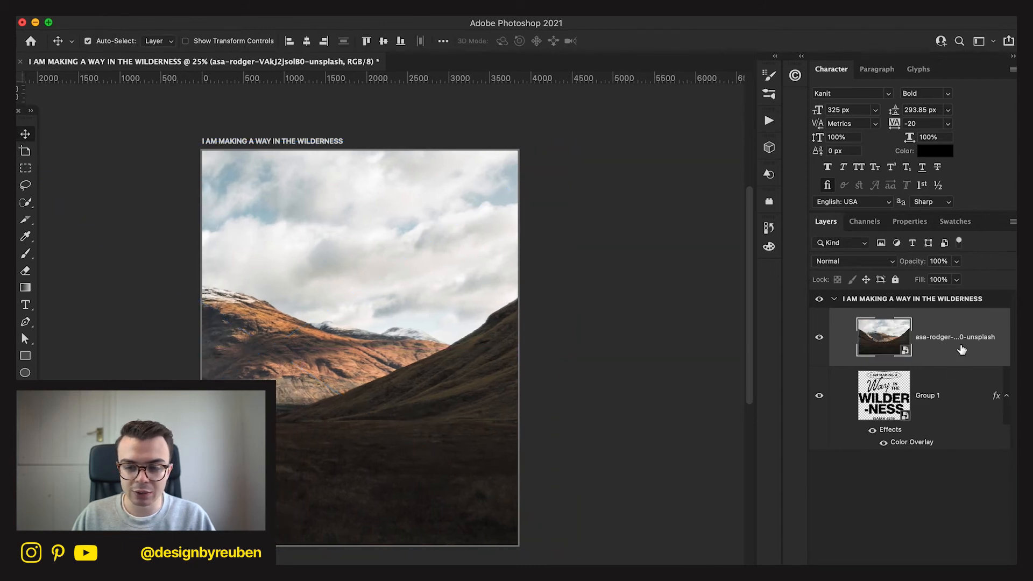
Move the cloudy valley photo layer beneath the Group 1 lettering.
{"action": "left_click_drag", "start_coordinate": [962, 350], "coordinate": [948, 436]}
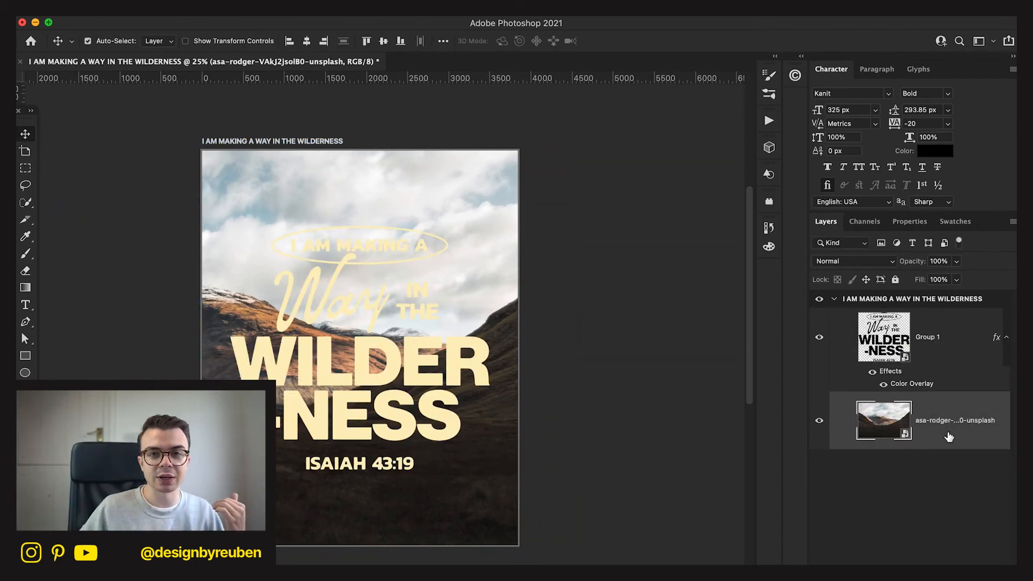
Try a periwinkle blue color overlay on the Group 1 lettering and cancel the color change.
{"action": "left_click", "coordinate": [917, 385]}
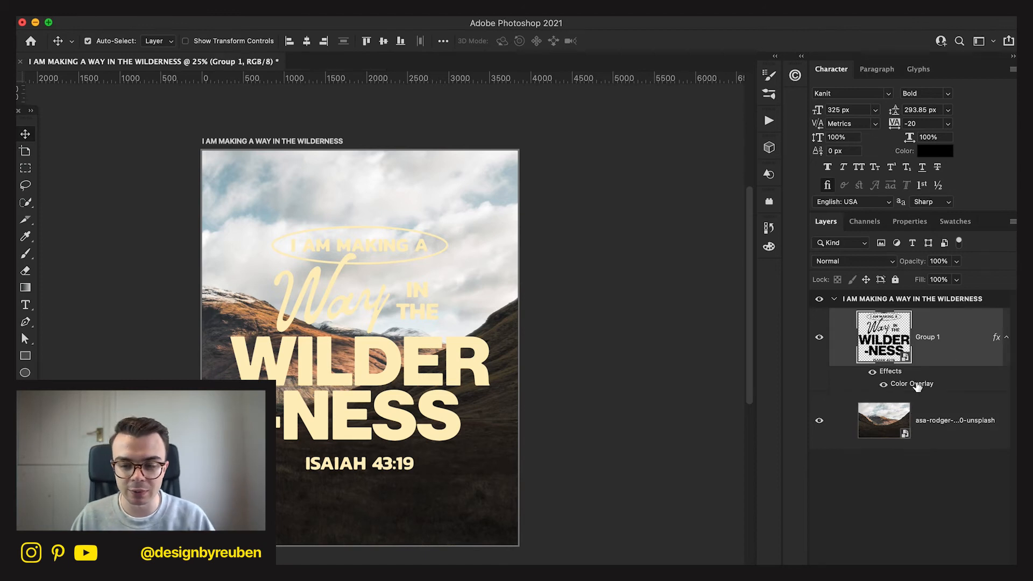
{"action": "double_click", "coordinate": [917, 385]}
{"action": "left_click", "coordinate": [788, 196]}
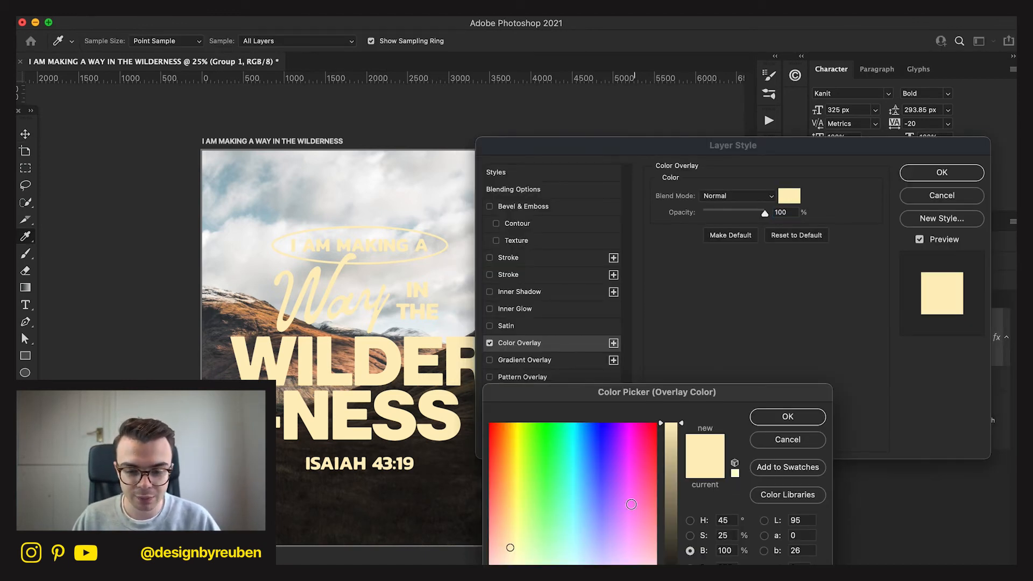
{"action": "left_click", "coordinate": [556, 477]}
{"action": "left_click_drag", "start_coordinate": [556, 477], "coordinate": [594, 516]}
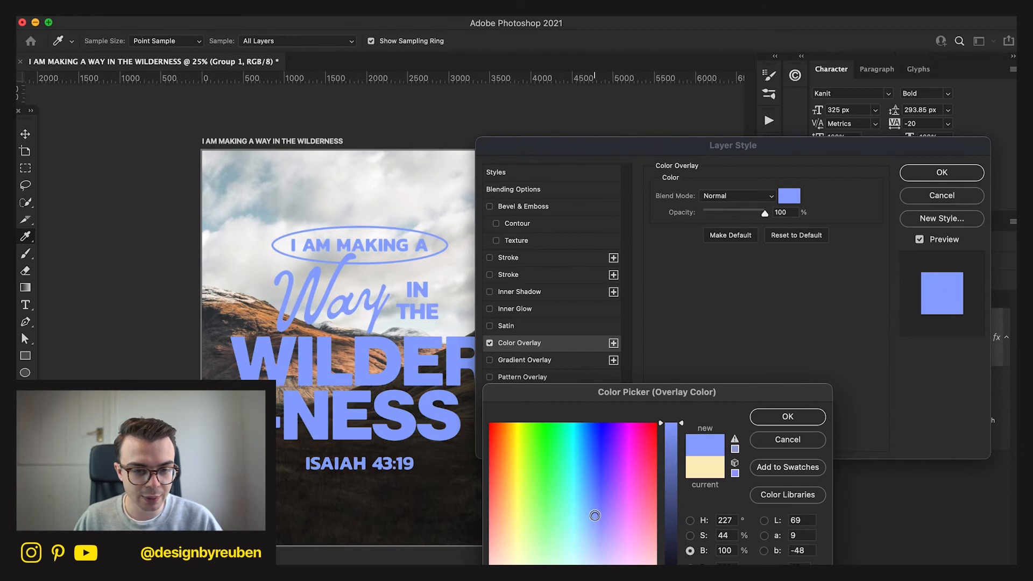
{"action": "left_click", "coordinate": [774, 442]}
{"action": "left_click", "coordinate": [932, 174]}
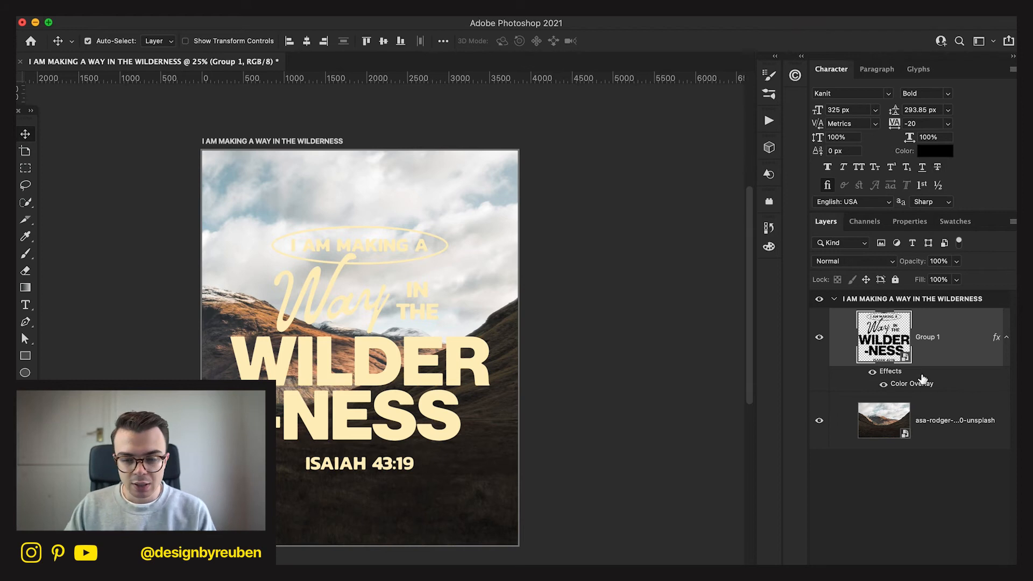
Hide the cloudy valley photo and clear the color overlay layer style from Group 1.
{"action": "left_click", "coordinate": [818, 420]}
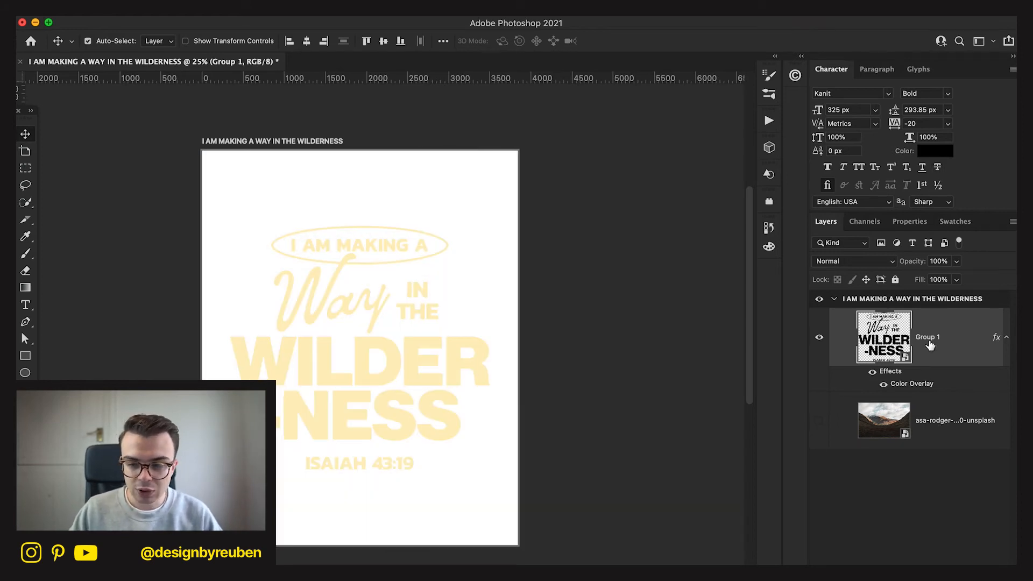
{"action": "left_click", "coordinate": [883, 384]}
{"action": "right_click", "coordinate": [903, 383]}
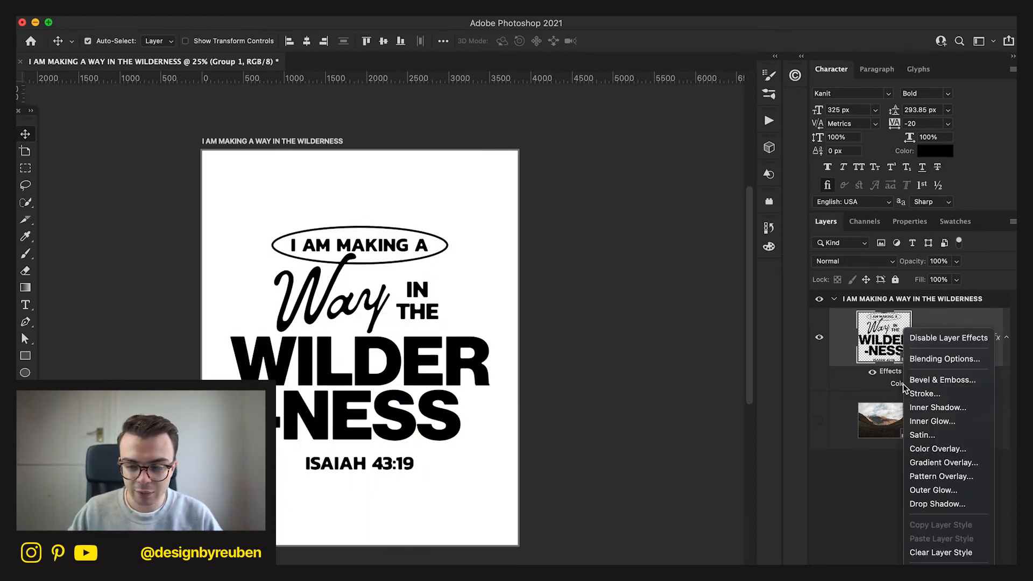
{"action": "left_click", "coordinate": [944, 552]}
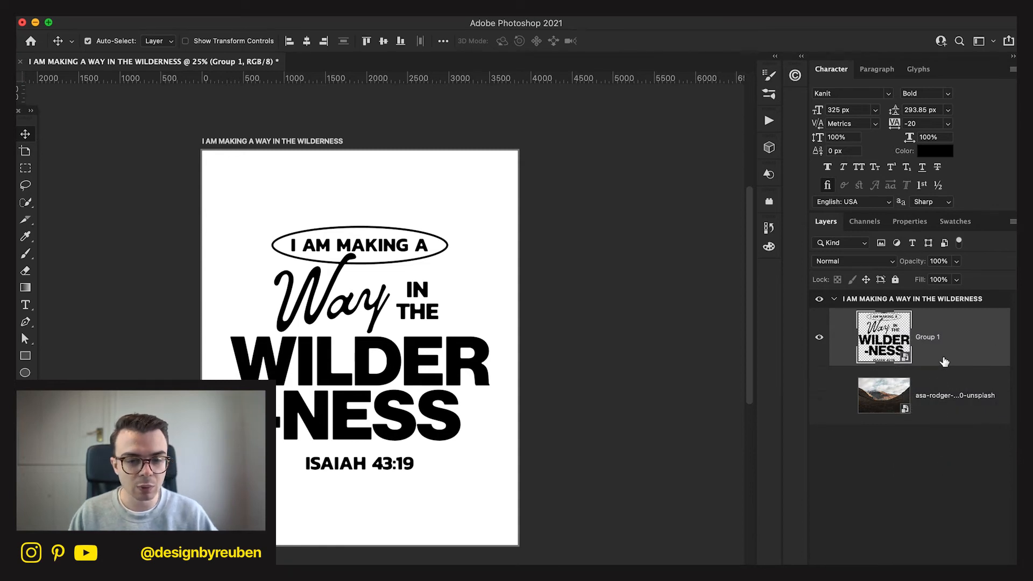
Add a Stroke effect to the Group 1 lettering and convert the layer to a Smart Object.
{"action": "double_click", "coordinate": [958, 354]}
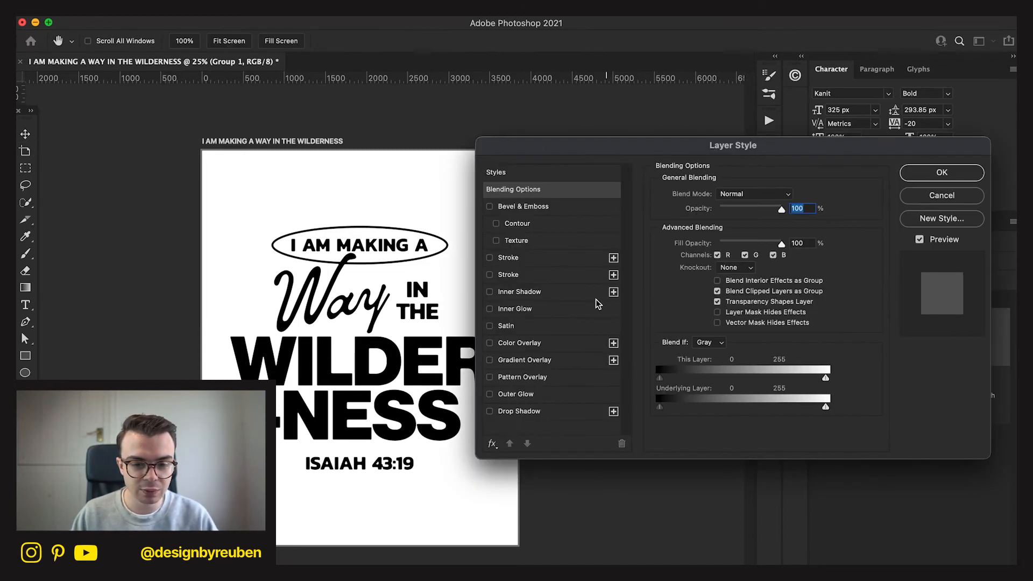
{"action": "left_click", "coordinate": [531, 276]}
{"action": "left_click", "coordinate": [941, 172]}
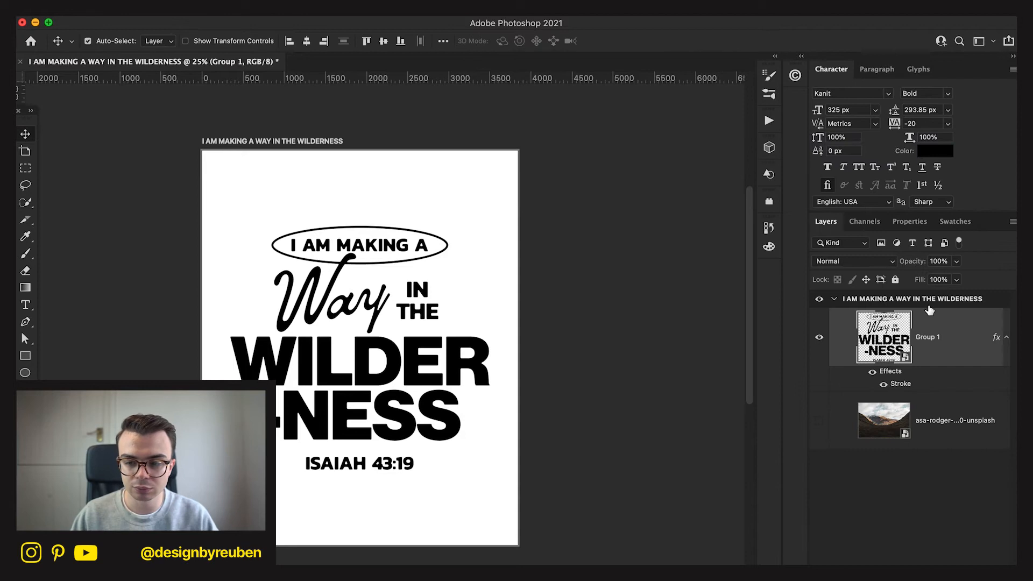
{"action": "right_click", "coordinate": [932, 321]}
{"action": "left_click", "coordinate": [816, 464]}
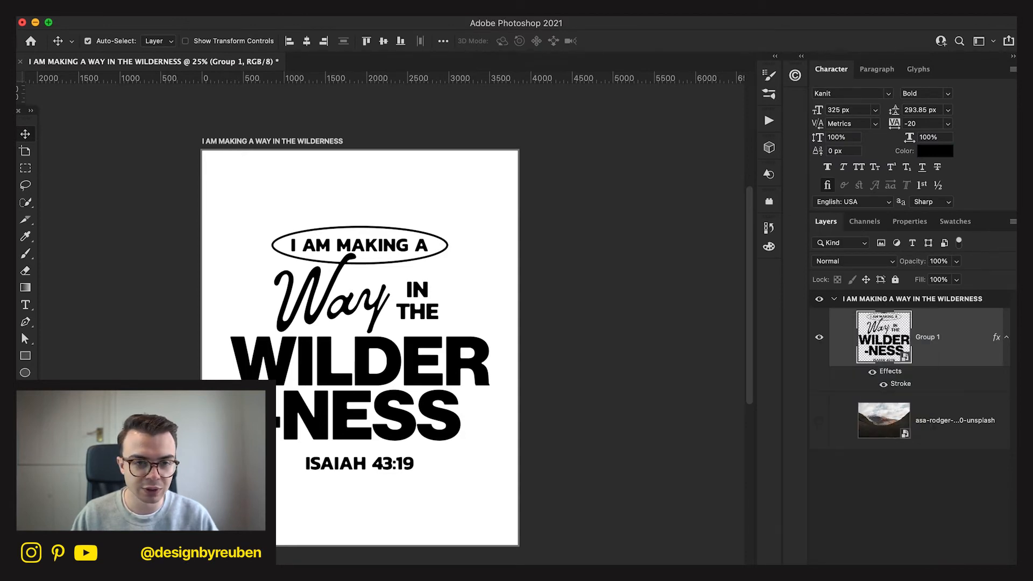
Apply the Torn Edges filter to Group 1 with Image Balance 18, Smoothness 14 and Contrast 21.
{"action": "left_click", "coordinate": [323, 5]}
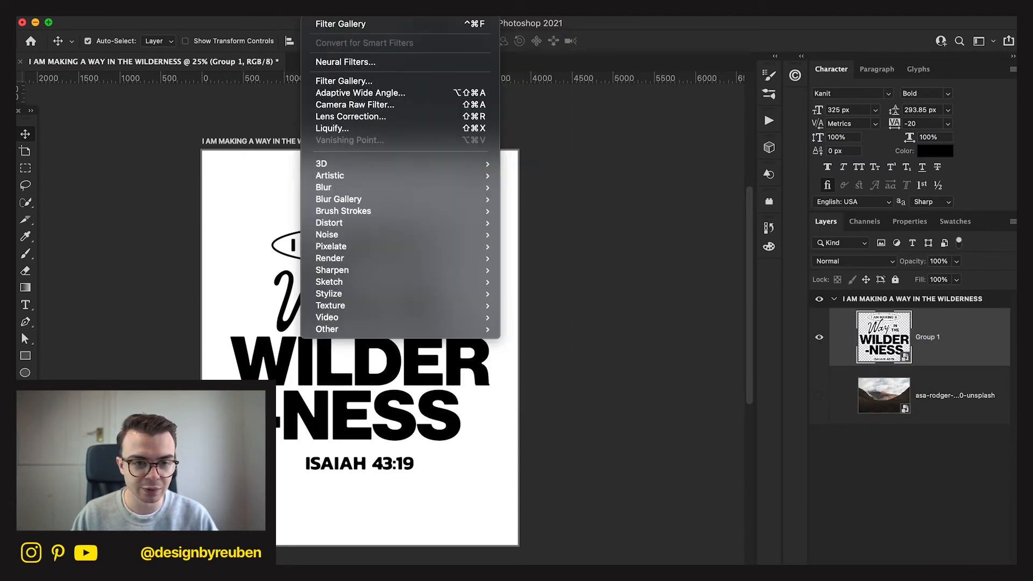
{"action": "left_click", "coordinate": [352, 84]}
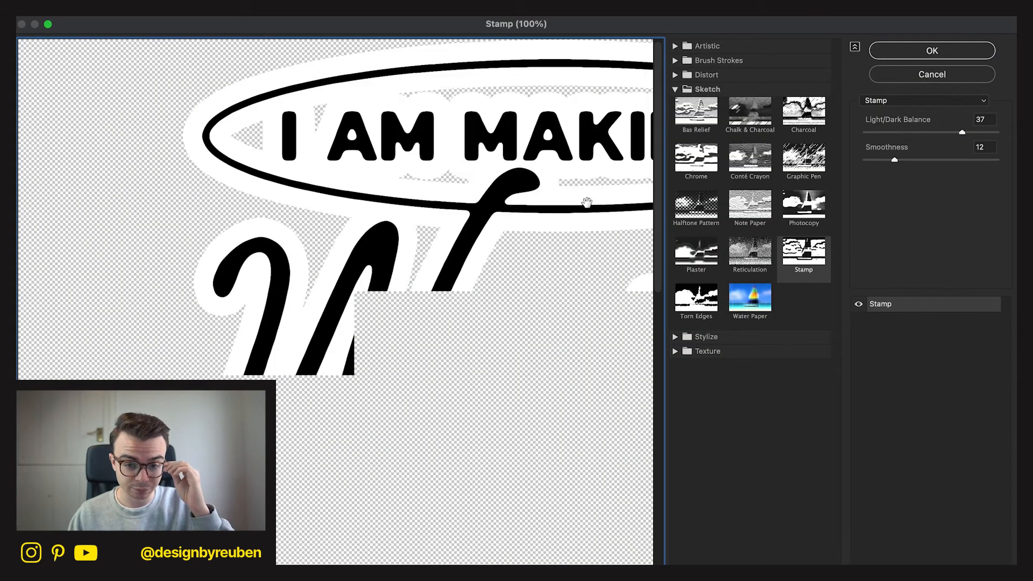
{"action": "left_click", "coordinate": [710, 60]}
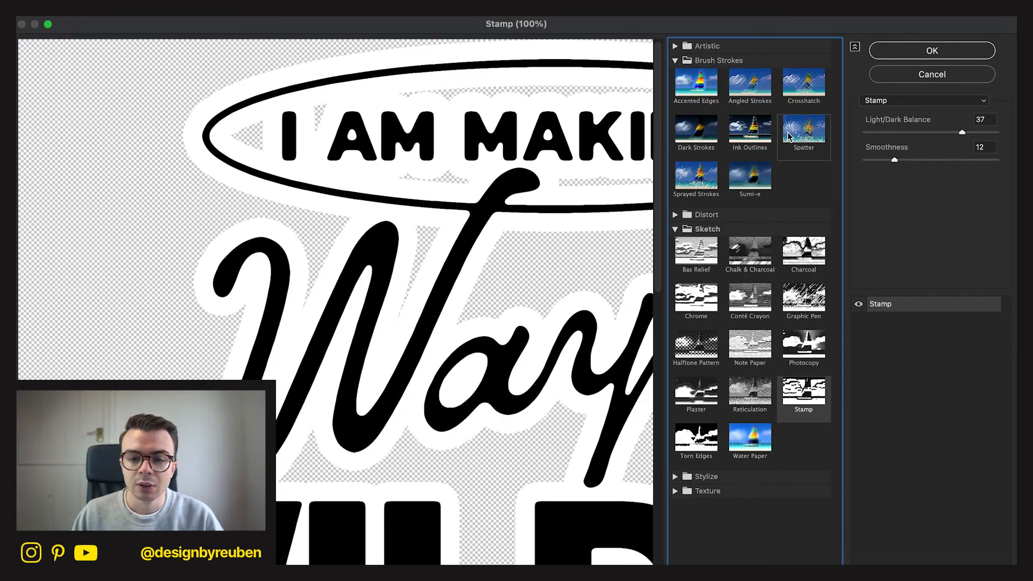
{"action": "left_click", "coordinate": [804, 129]}
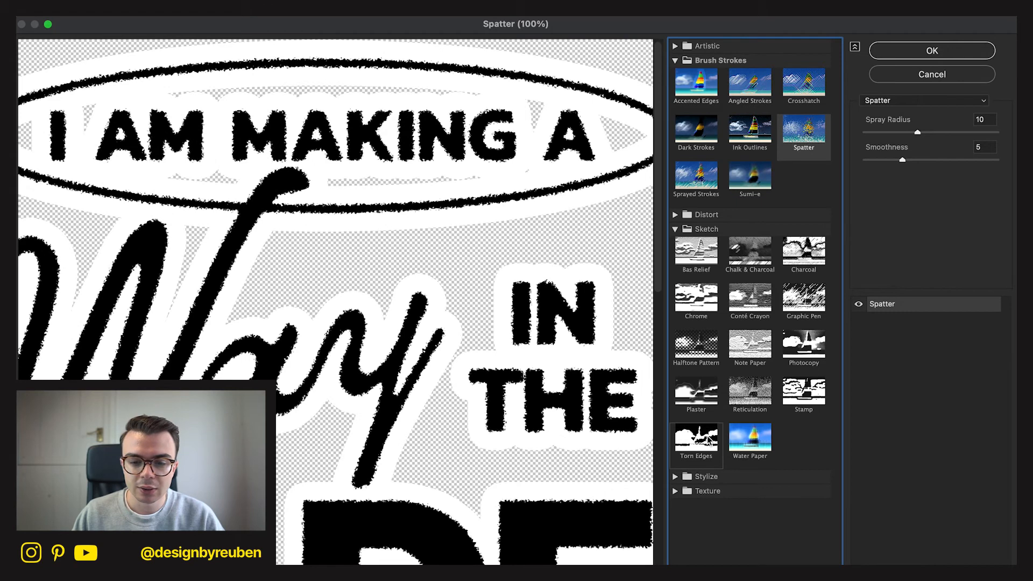
{"action": "left_click", "coordinate": [707, 437]}
{"action": "left_click_drag", "start_coordinate": [546, 432], "coordinate": [777, 432]}
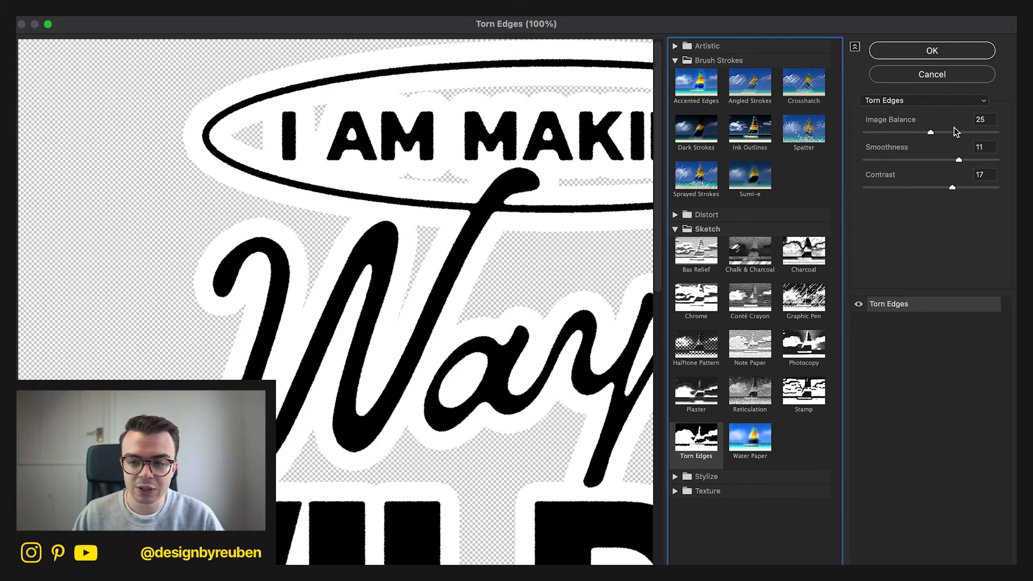
{"action": "left_click_drag", "start_coordinate": [931, 132], "coordinate": [912, 132]}
{"action": "left_click_drag", "start_coordinate": [958, 160], "coordinate": [973, 193]}
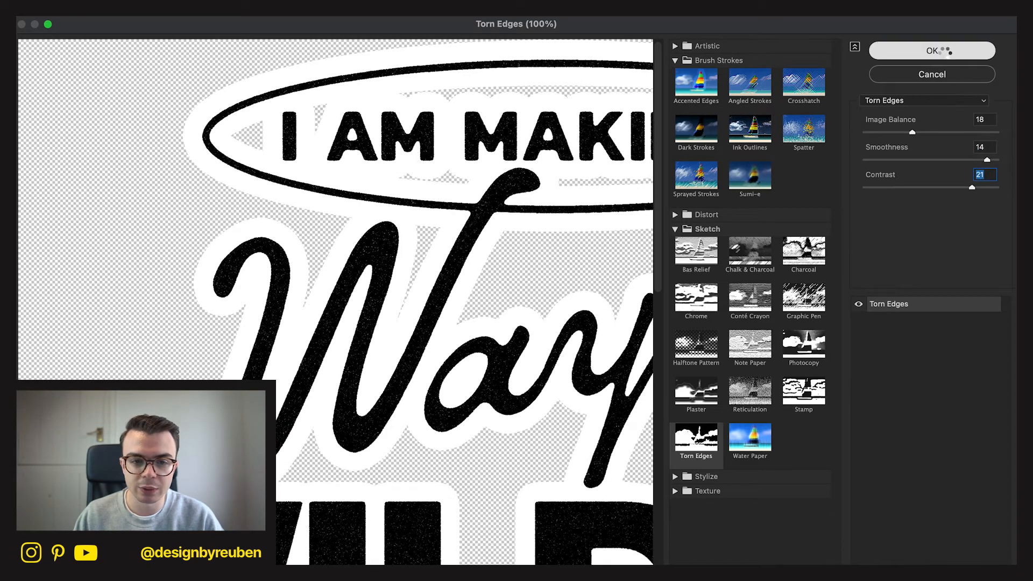
{"action": "left_click", "coordinate": [944, 50]}
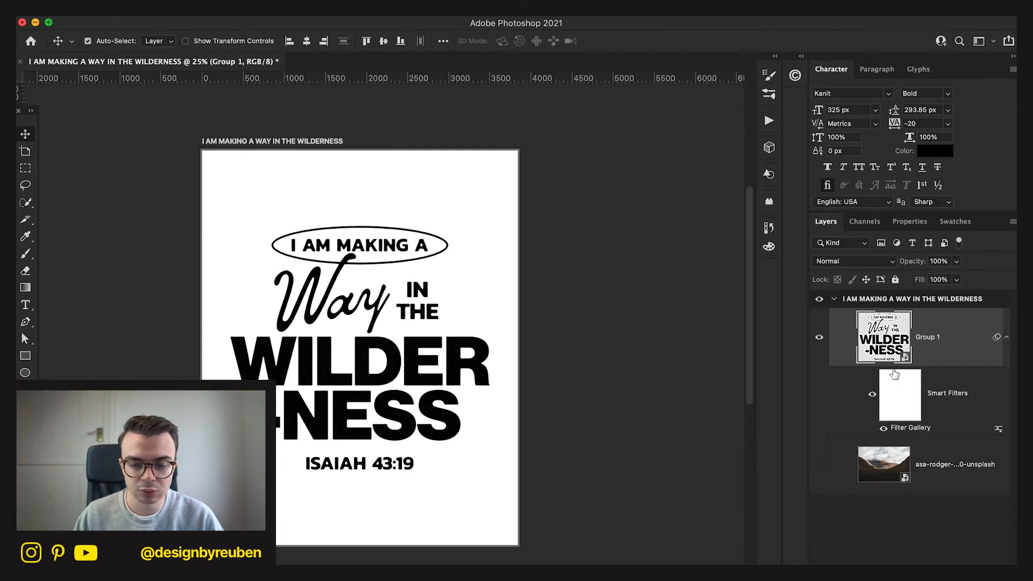
Try Contrast 23 in Group 1's Torn Edges filter and set it back to 21.
{"action": "double_click", "coordinate": [919, 429]}
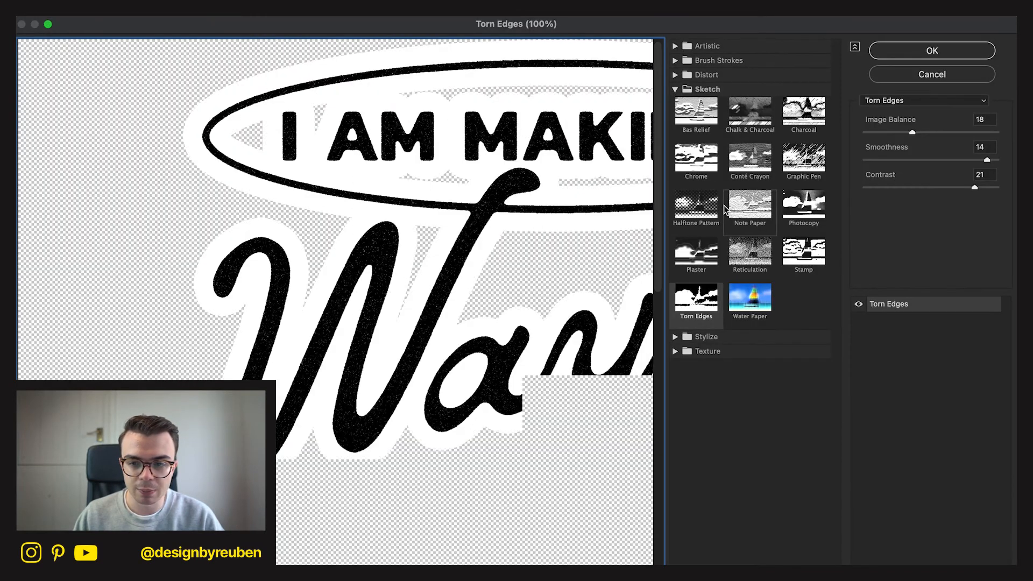
{"action": "left_click", "coordinate": [982, 187]}
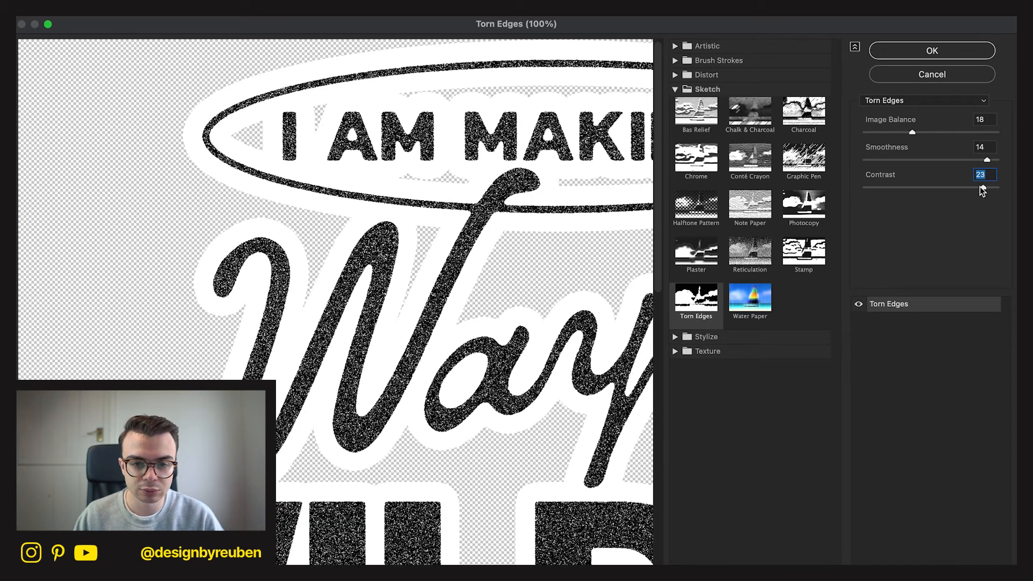
{"action": "left_click", "coordinate": [976, 188]}
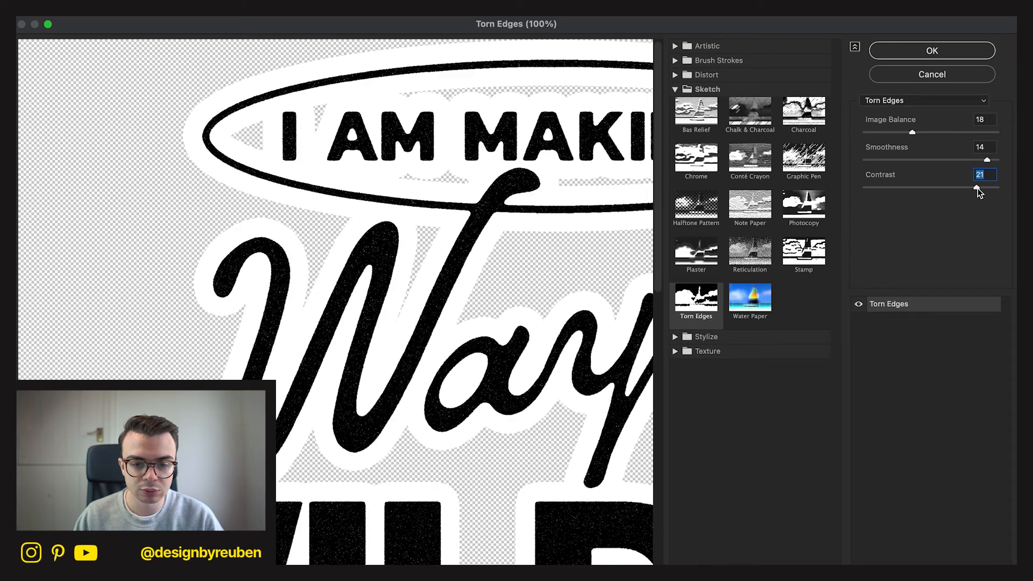
{"action": "left_click", "coordinate": [933, 50]}
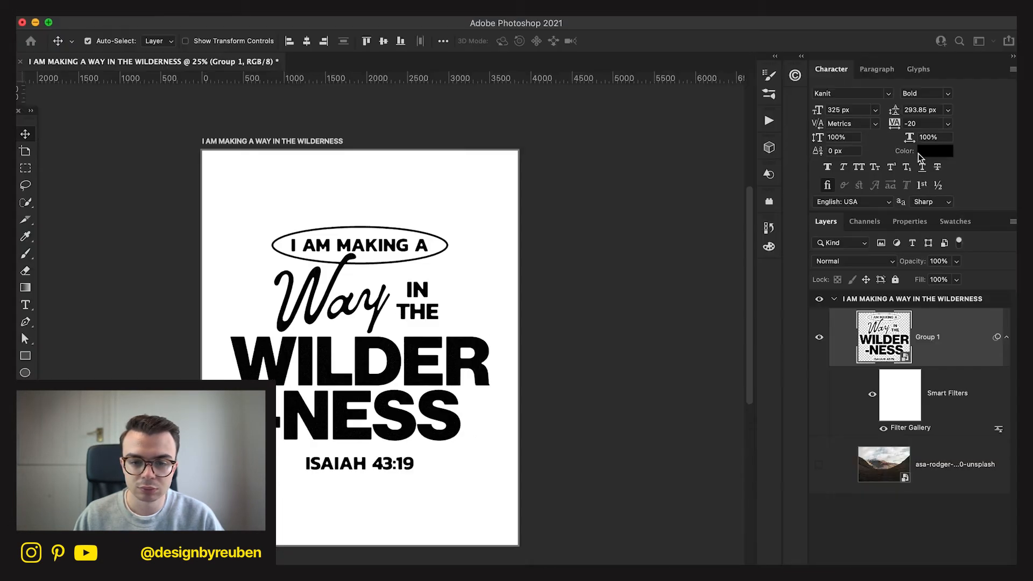
Convert the filtered Group 1 to a Smart Object and apply a Threshold adjustment at level 25.
{"action": "right_click", "coordinate": [919, 353]}
{"action": "left_click", "coordinate": [896, 498]}
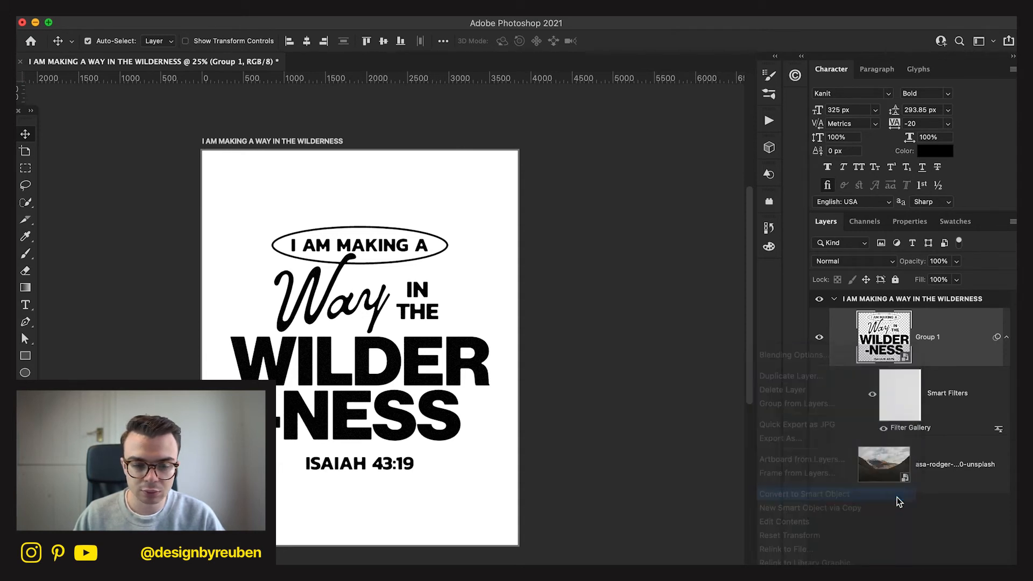
{"action": "left_click", "coordinate": [497, 8]}
{"action": "type", "text": "THRES"}
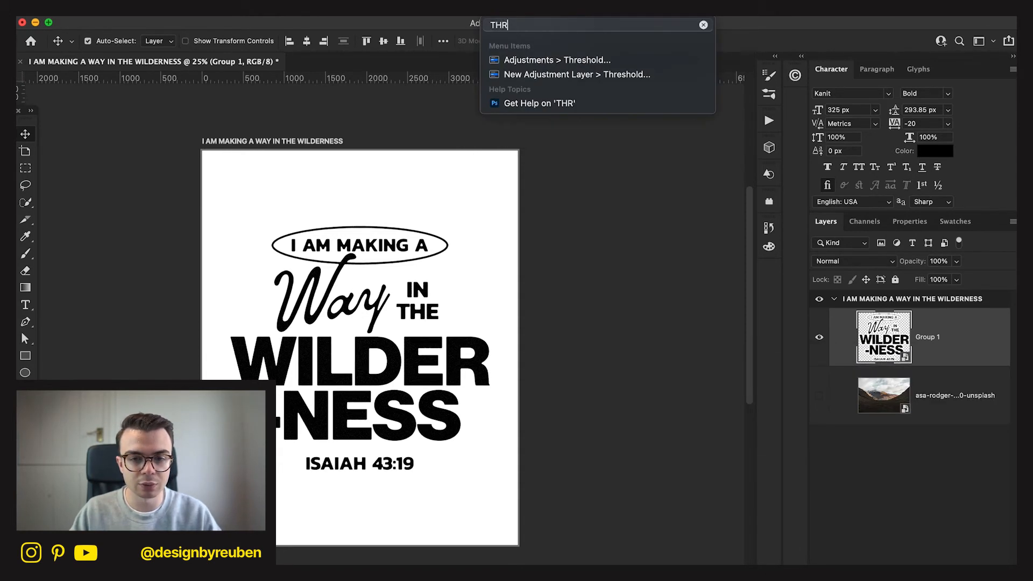
{"action": "left_click", "coordinate": [536, 52]}
{"action": "left_click_drag", "start_coordinate": [484, 280], "coordinate": [419, 279]}
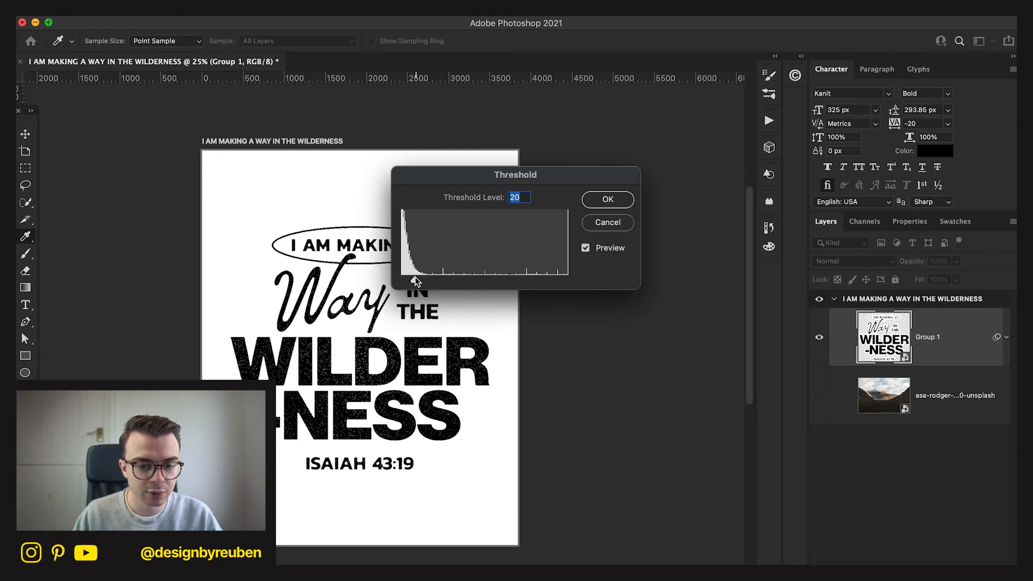
{"action": "left_click", "coordinate": [607, 199]}
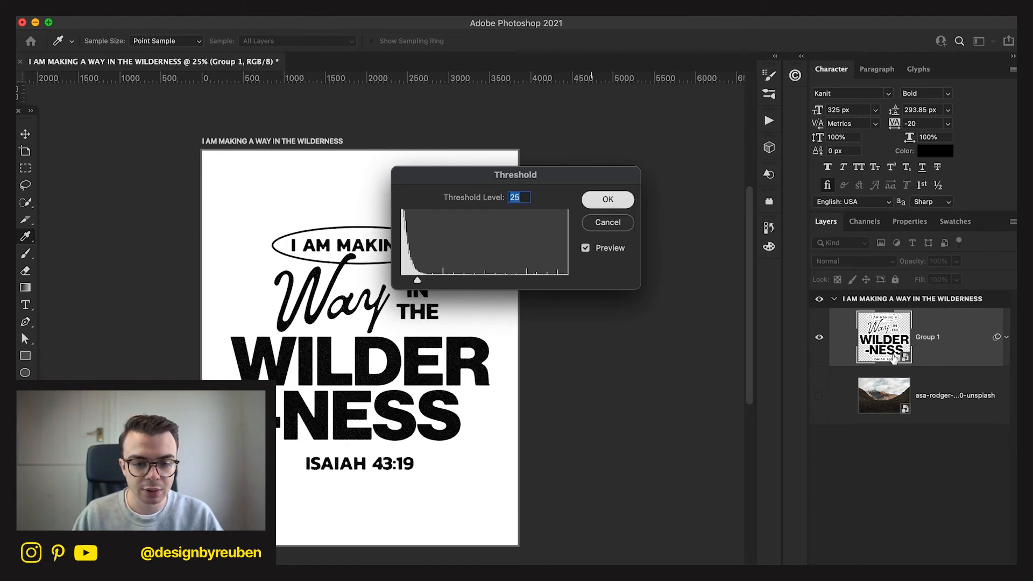
Convert the thresholded Group 1 to a Smart Object and lower its This Layer highlight limit in Blend If to knock out the white.
{"action": "right_click", "coordinate": [921, 351]}
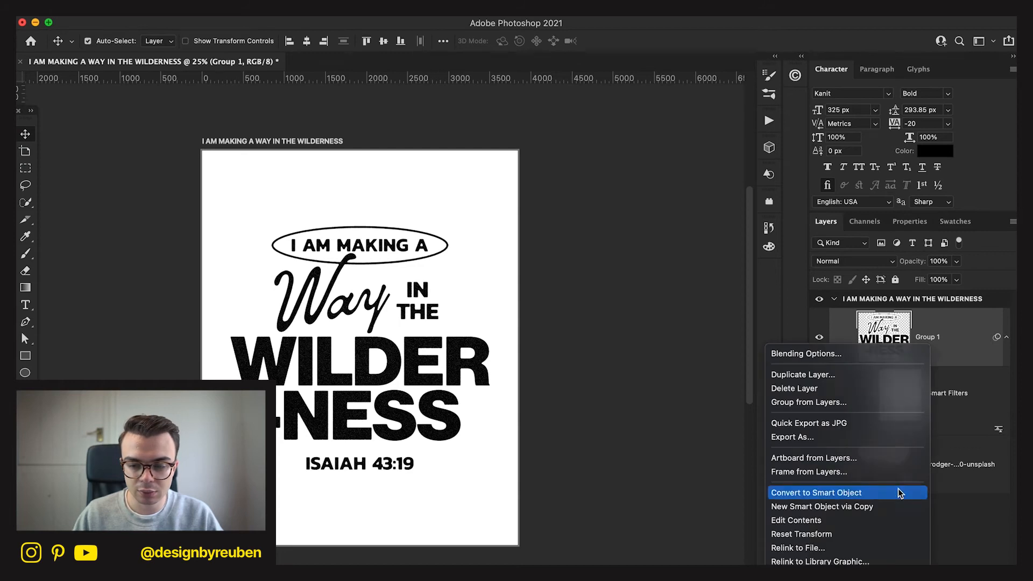
{"action": "left_click", "coordinate": [898, 491]}
{"action": "double_click", "coordinate": [976, 344]}
{"action": "left_click_drag", "start_coordinate": [826, 370], "coordinate": [731, 381]}
{"action": "left_click", "coordinate": [967, 179]}
Fine-tune the This Layer highlight limit in Group 1's Blend If settings and convert the layer to a Smart Object.
{"action": "right_click", "coordinate": [959, 342]}
{"action": "left_click", "coordinate": [959, 342]}
{"action": "double_click", "coordinate": [944, 351]}
{"action": "left_click_drag", "start_coordinate": [702, 374], "coordinate": [714, 379]}
{"action": "left_click", "coordinate": [918, 178]}
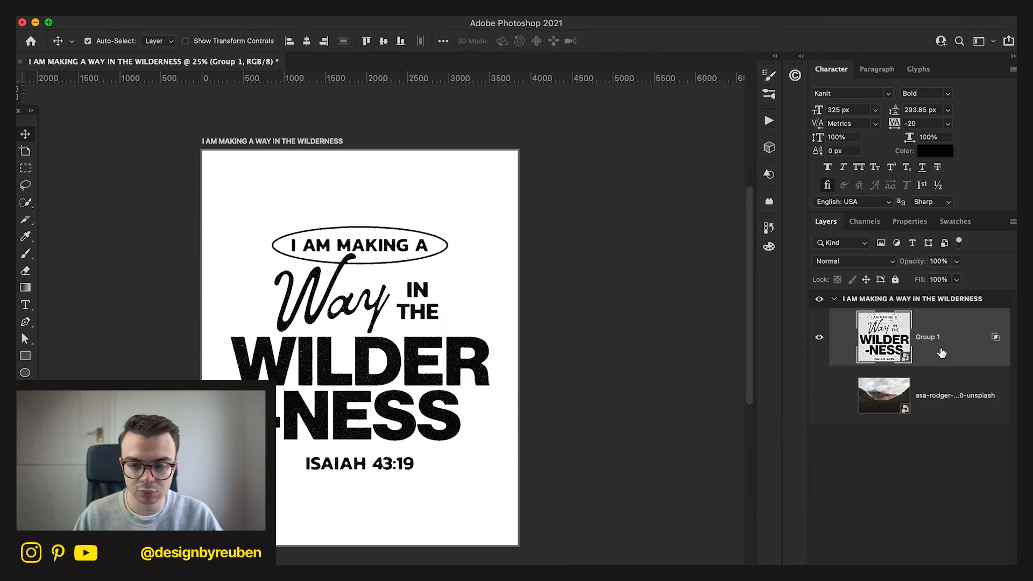
{"action": "right_click", "coordinate": [940, 352]}
{"action": "left_click", "coordinate": [919, 496]}
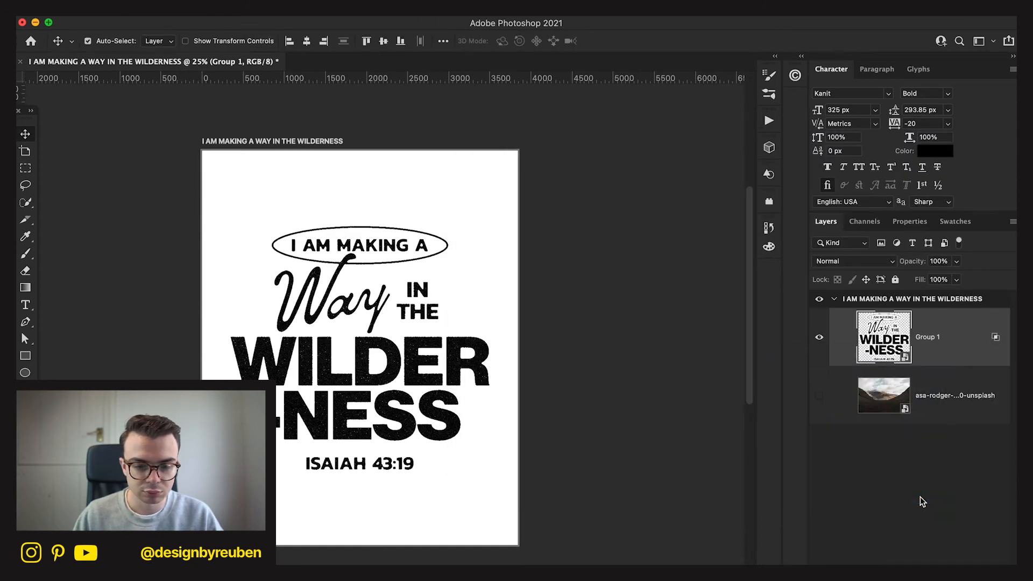
Add a Stroke effect without Inner Shadow to the textured Group 1 lettering and convert it to a Smart Object again.
{"action": "scroll", "coordinate": [495, 341], "scroll_direction": "up", "scroll_amount": 3}
{"action": "scroll", "coordinate": [495, 341], "scroll_direction": "down", "scroll_amount": 3}
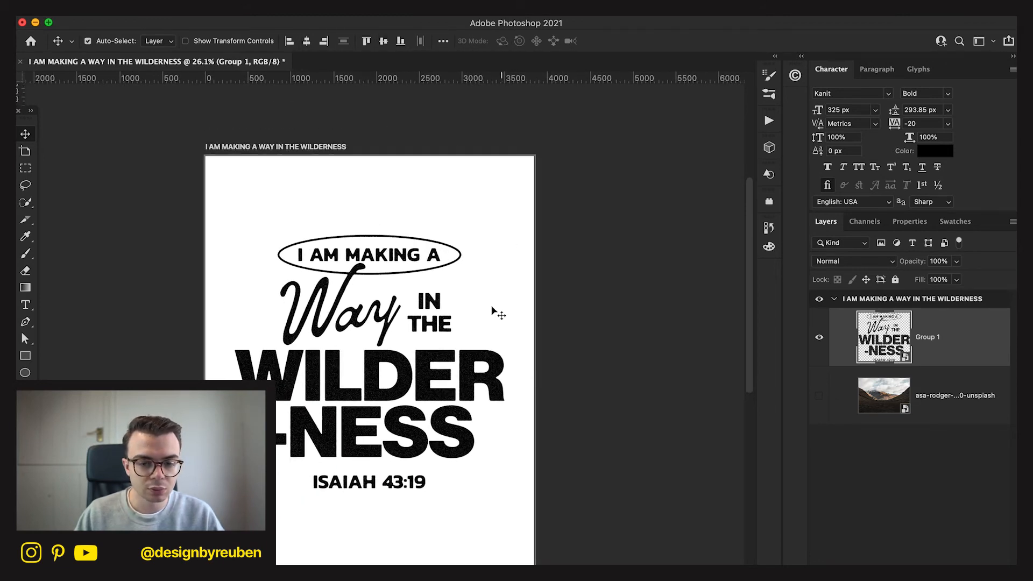
{"action": "scroll", "coordinate": [492, 311], "scroll_direction": "up", "scroll_amount": 3}
{"action": "scroll", "coordinate": [492, 311], "scroll_direction": "down", "scroll_amount": 2}
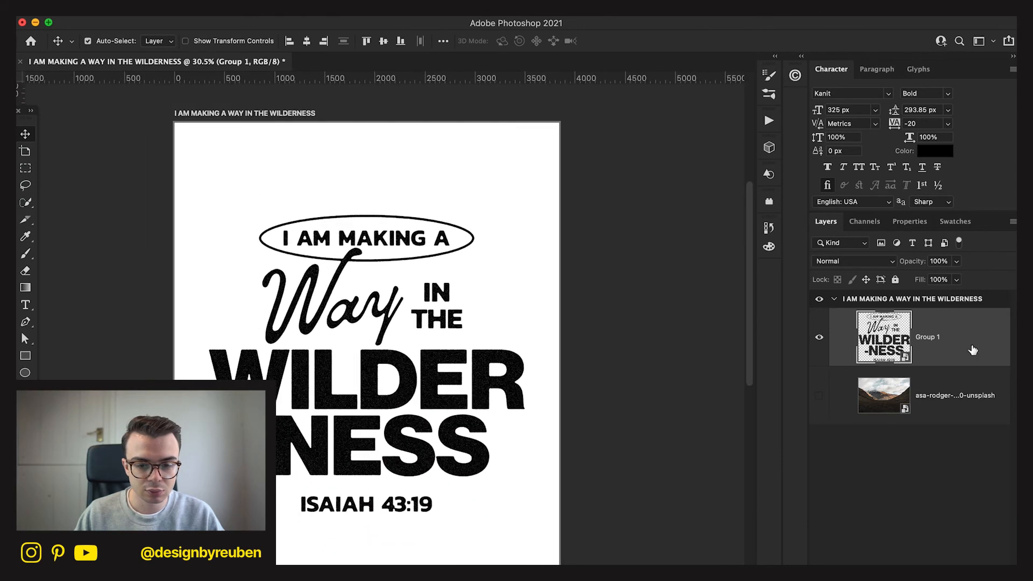
{"action": "double_click", "coordinate": [982, 360]}
{"action": "left_click", "coordinate": [524, 291]}
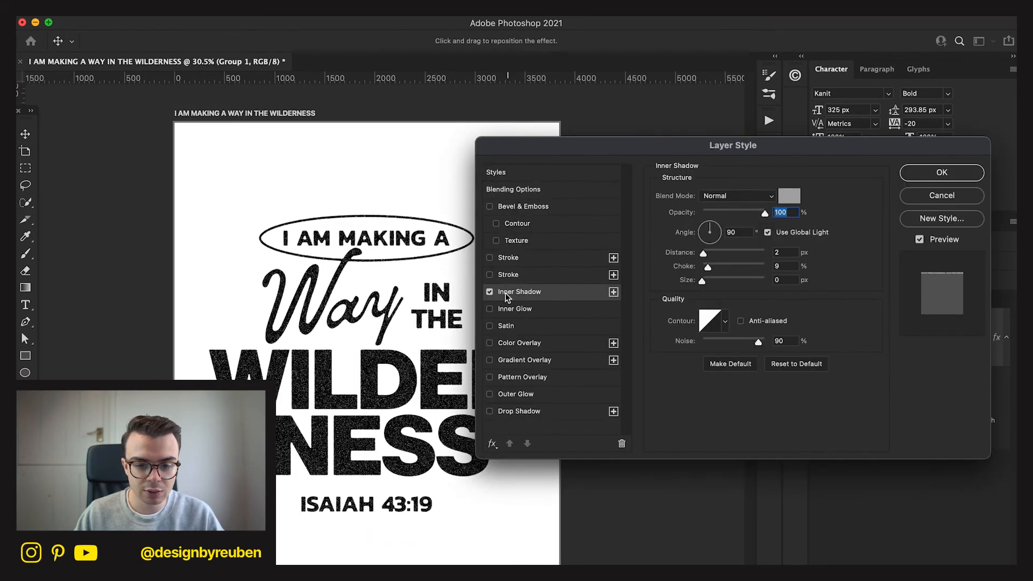
{"action": "left_click", "coordinate": [496, 289]}
{"action": "left_click", "coordinate": [501, 274]}
{"action": "left_click", "coordinate": [941, 172]}
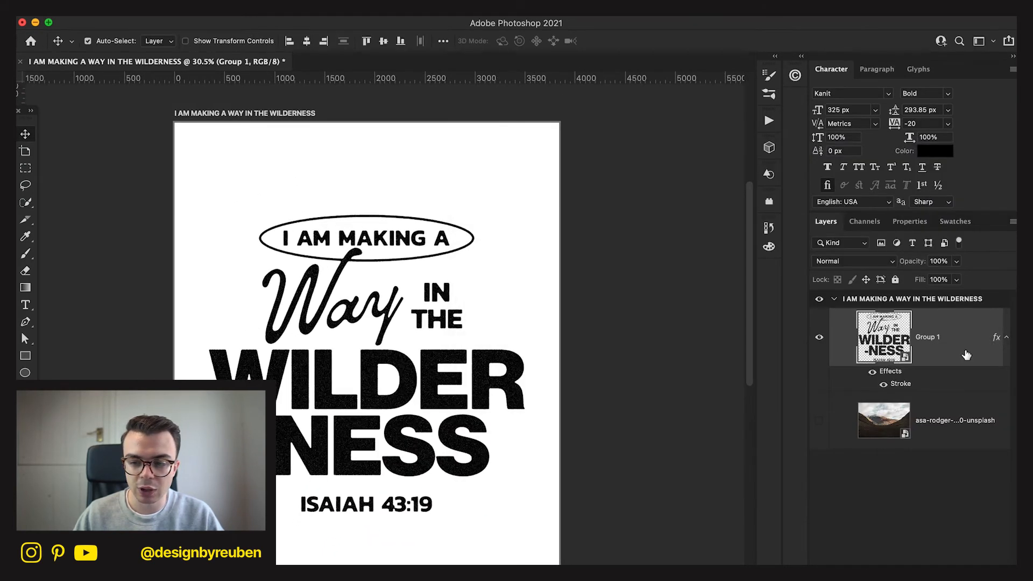
{"action": "right_click", "coordinate": [963, 348]}
{"action": "left_click", "coordinate": [919, 494]}
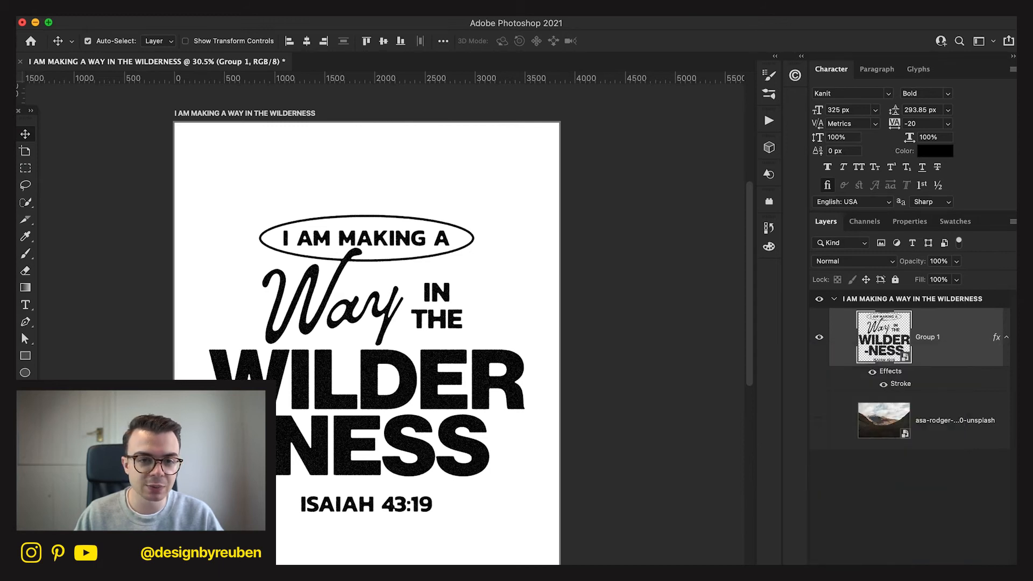
Apply the Sketch filter Photocopy to Group 1 from the Filter Gallery with Detail 24 and Darkness 50.
{"action": "left_click", "coordinate": [323, 7]}
{"action": "left_click", "coordinate": [343, 81]}
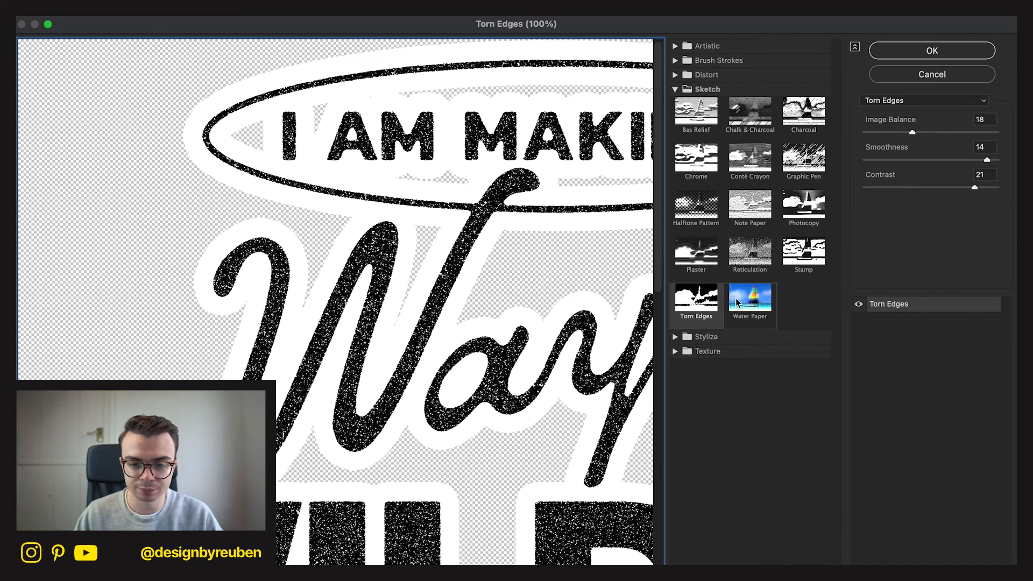
{"action": "left_click", "coordinate": [749, 252]}
{"action": "left_click", "coordinate": [694, 268]}
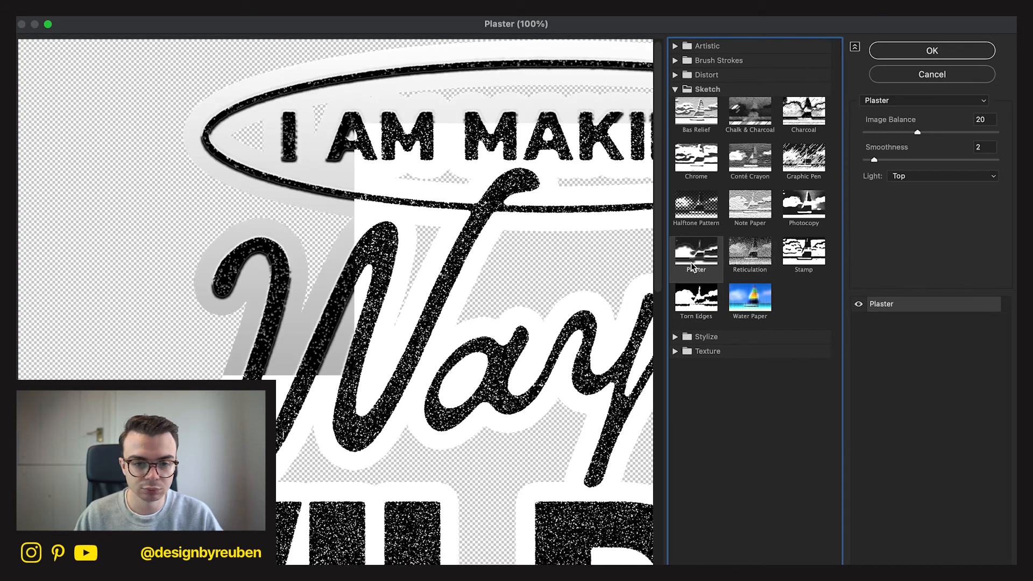
{"action": "left_click", "coordinate": [765, 260]}
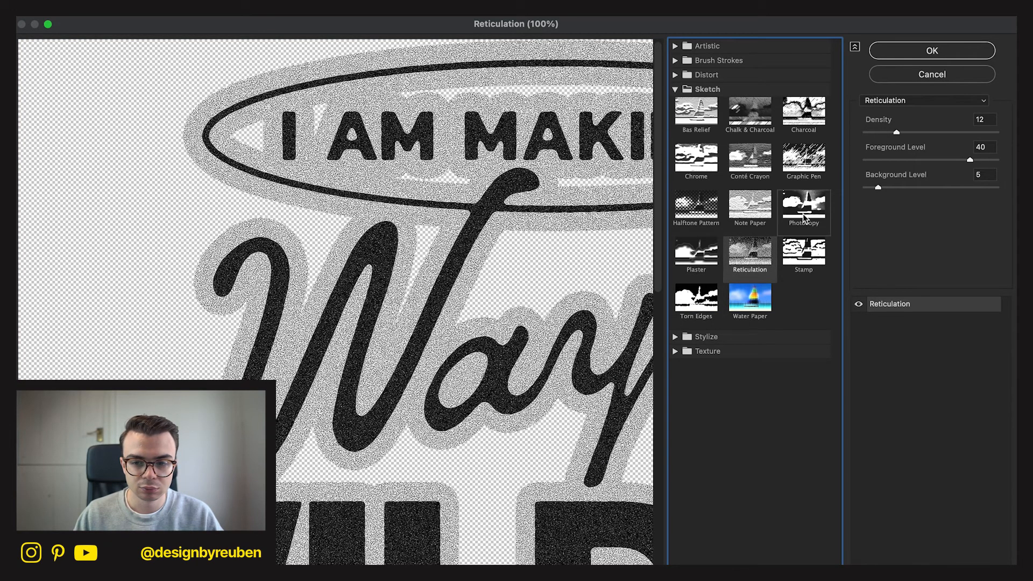
{"action": "left_click", "coordinate": [803, 206]}
{"action": "left_click_drag", "start_coordinate": [957, 132], "coordinate": [1009, 141]}
{"action": "left_click", "coordinate": [936, 161]}
{"action": "left_click_drag", "start_coordinate": [935, 160], "coordinate": [996, 160]}
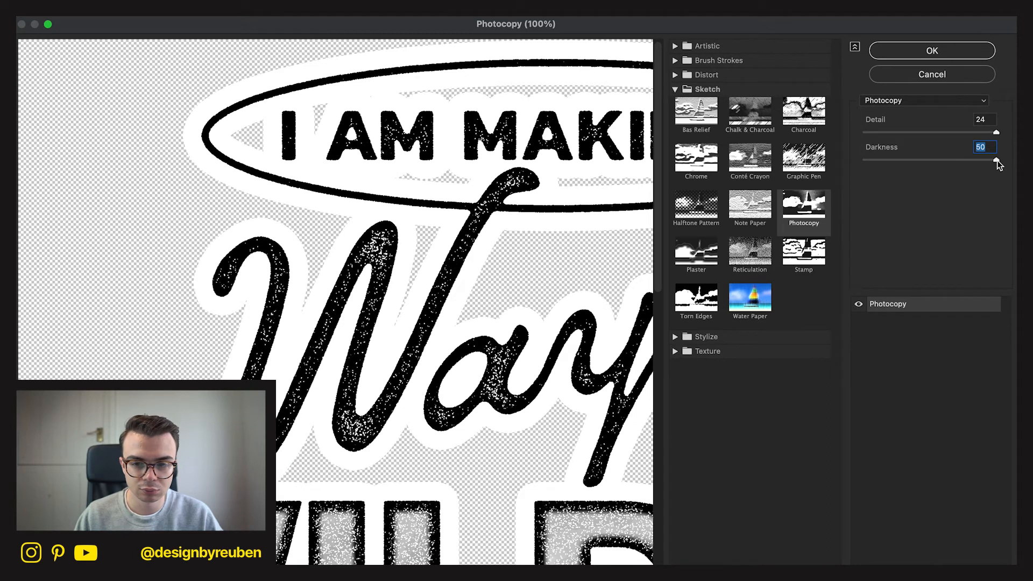
{"action": "left_click", "coordinate": [946, 53]}
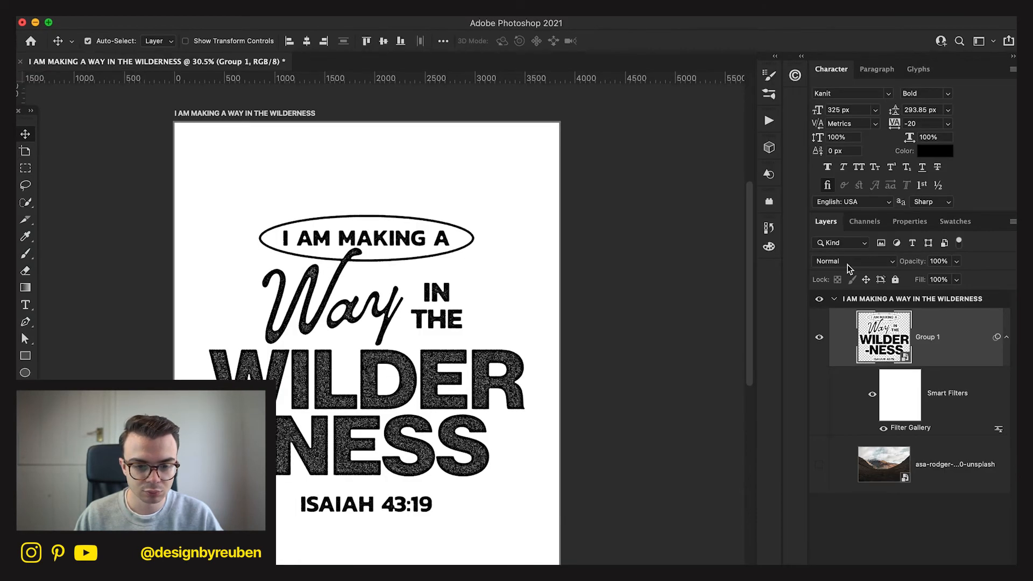
Try Darkness 32 and Detail 18 in Group 1's Photocopy filter, and restore Darkness 50 and Detail 24.
{"action": "double_click", "coordinate": [909, 428]}
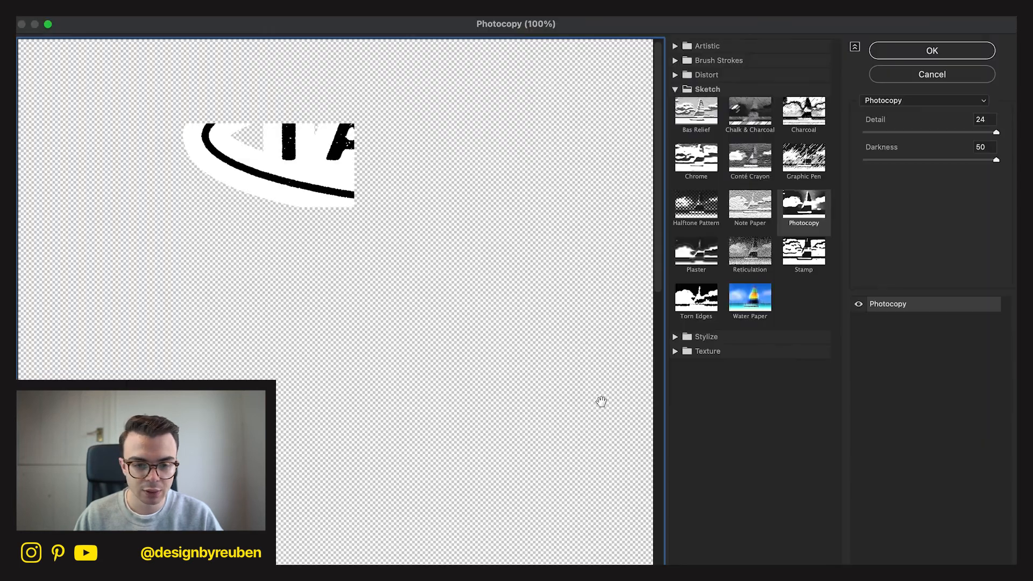
{"action": "key", "text": "super+minus"}
{"action": "key", "text": "super+minus"}
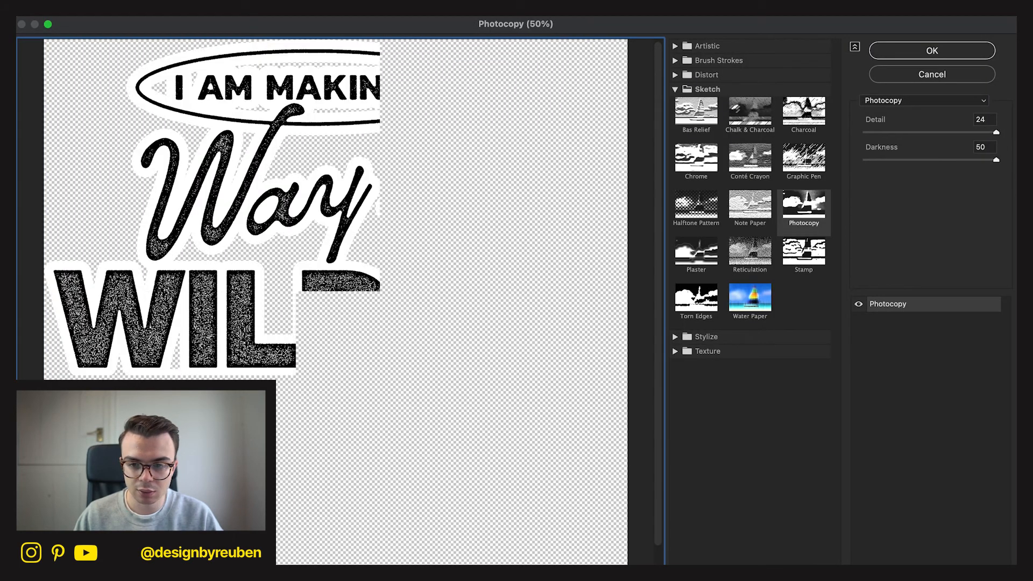
{"action": "left_click", "coordinate": [945, 160]}
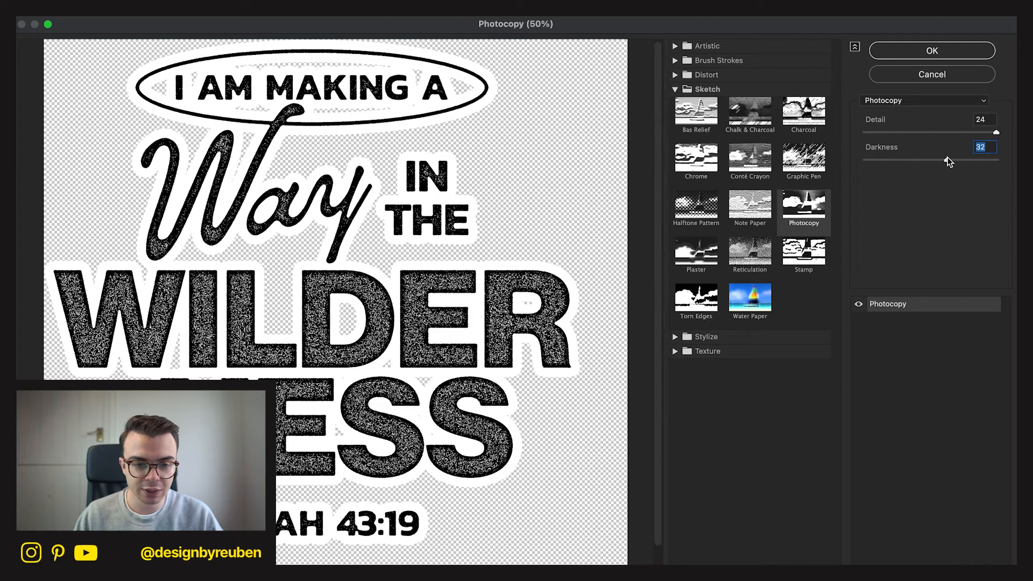
{"action": "left_click", "coordinate": [961, 131]}
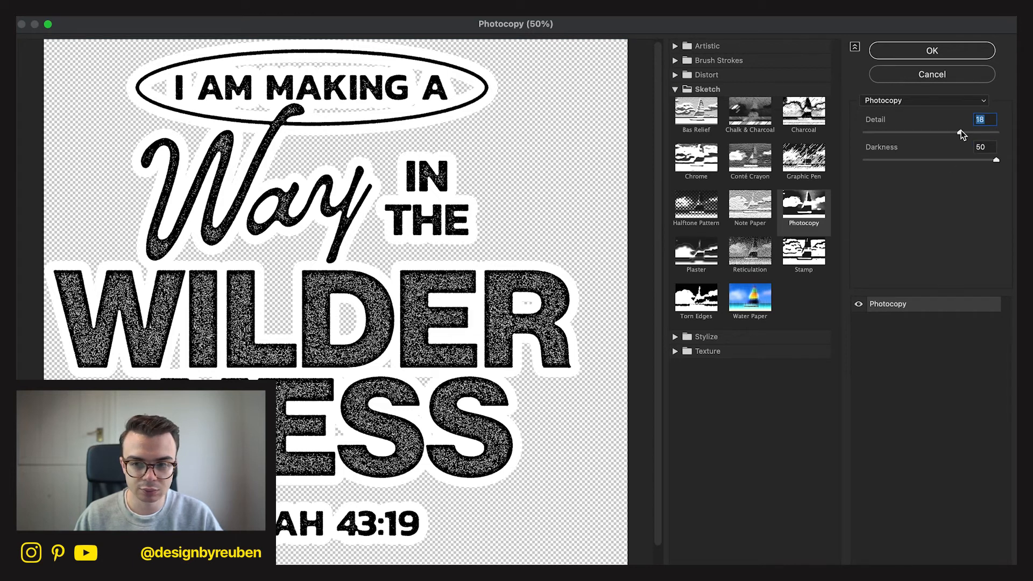
{"action": "left_click_drag", "start_coordinate": [961, 131], "coordinate": [1011, 135]}
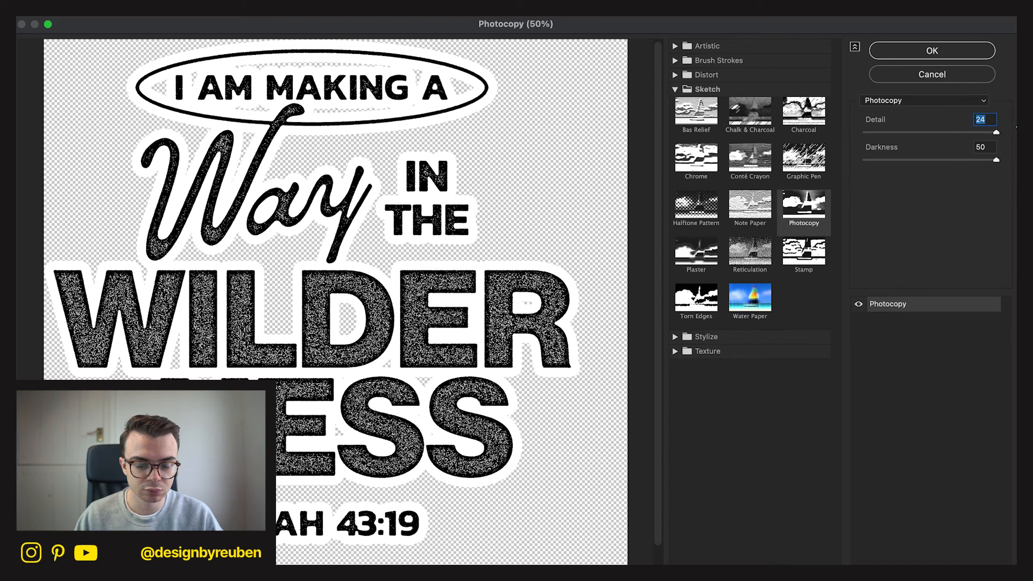
{"action": "left_click", "coordinate": [963, 60]}
Convert Group 1 to a Smart Object, lower its This Layer highlight limit in Blend If to 131, and convert it again.
{"action": "right_click", "coordinate": [918, 337]}
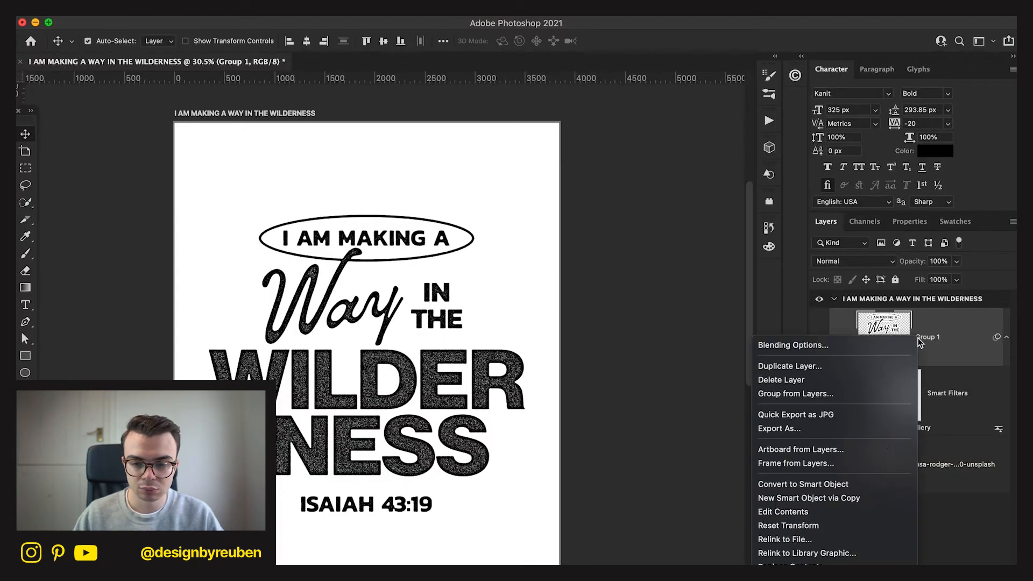
{"action": "left_click", "coordinate": [877, 483]}
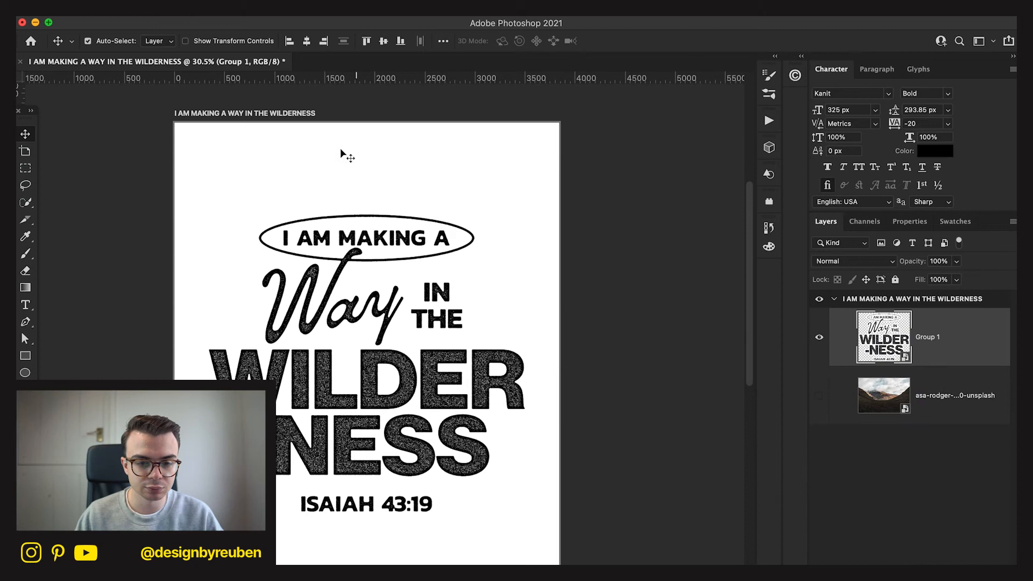
{"action": "double_click", "coordinate": [960, 357]}
{"action": "left_click_drag", "start_coordinate": [754, 374], "coordinate": [747, 375]}
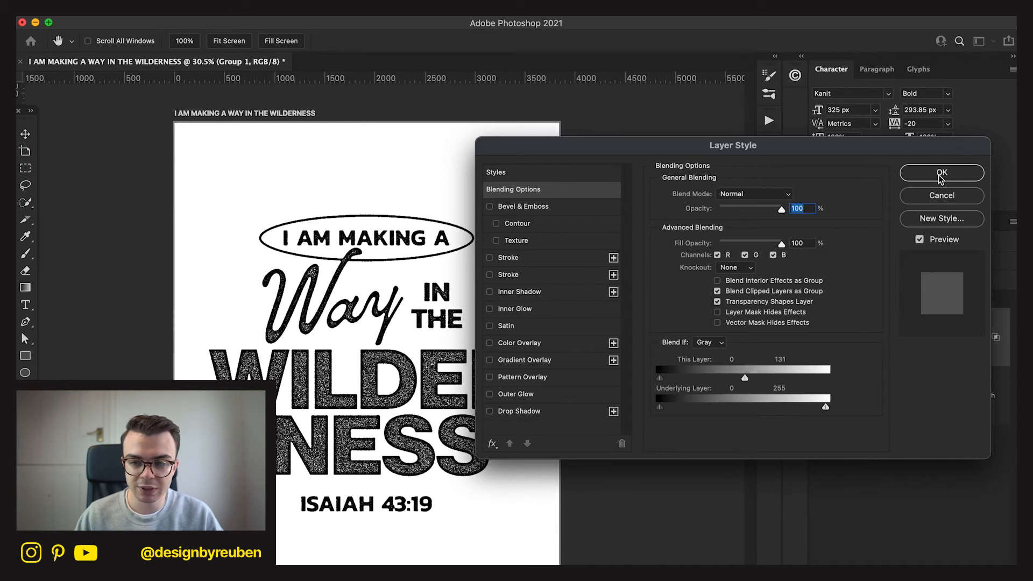
{"action": "left_click", "coordinate": [940, 173]}
{"action": "right_click", "coordinate": [940, 347]}
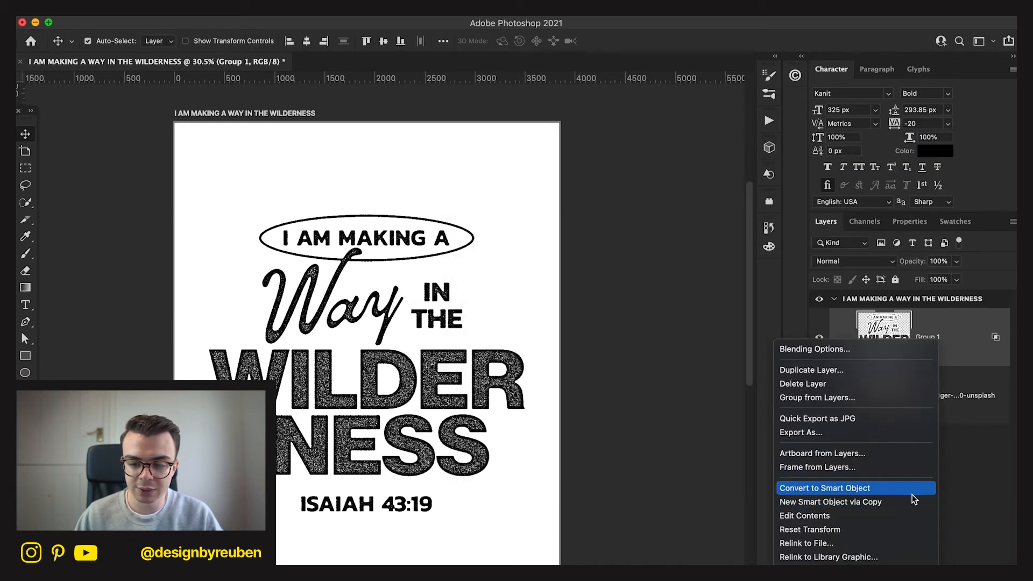
{"action": "left_click", "coordinate": [912, 493]}
Apply a Minimum filter to Group 1 with a radius of 1.0 pixels and Preserve set to Roundness.
{"action": "left_click", "coordinate": [317, 11]}
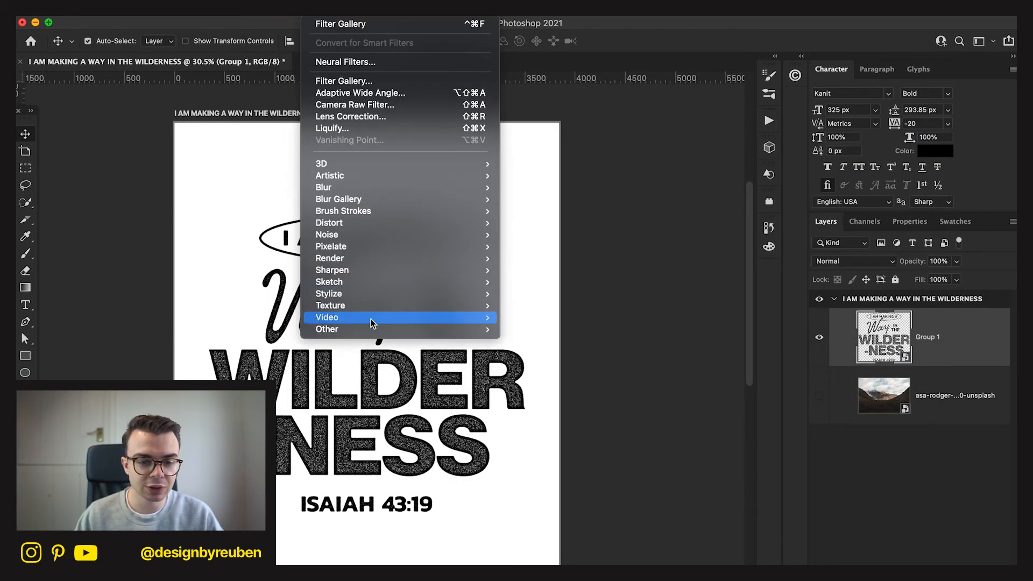
{"action": "mouse_move", "coordinate": [450, 330]}
{"action": "left_click", "coordinate": [555, 376]}
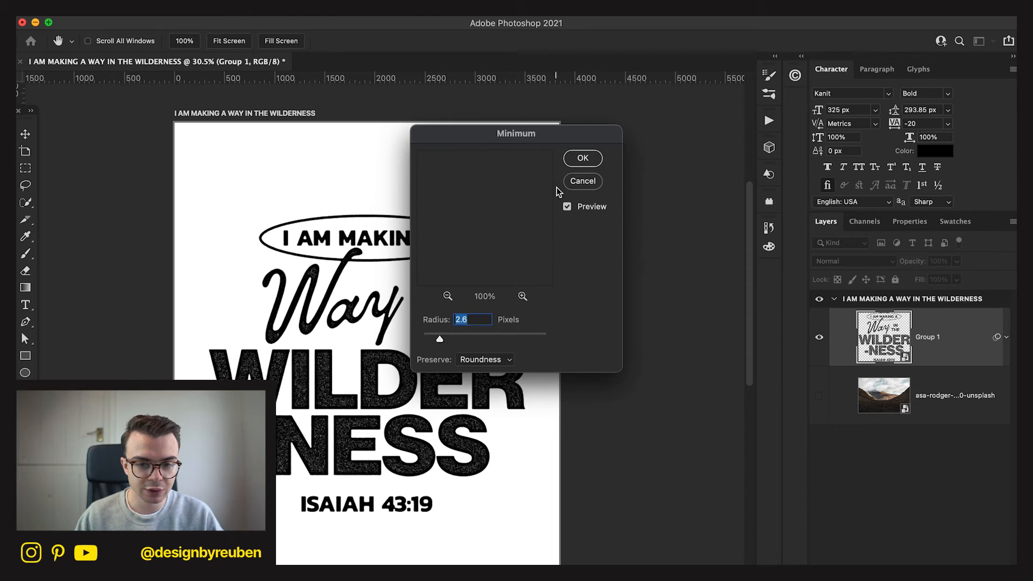
{"action": "left_click", "coordinate": [585, 160]}
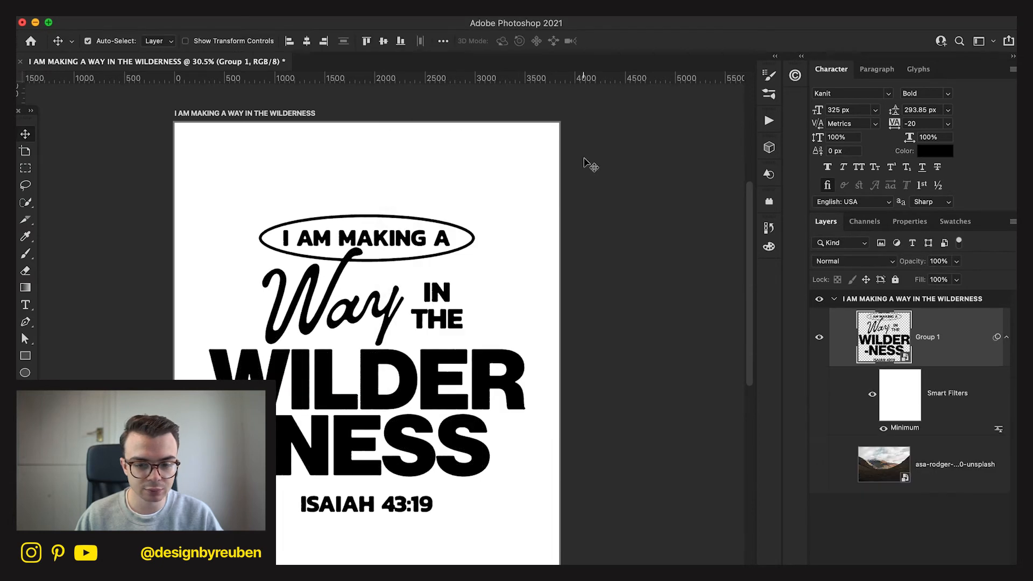
{"action": "double_click", "coordinate": [902, 430]}
{"action": "left_click_drag", "start_coordinate": [434, 339], "coordinate": [428, 339]}
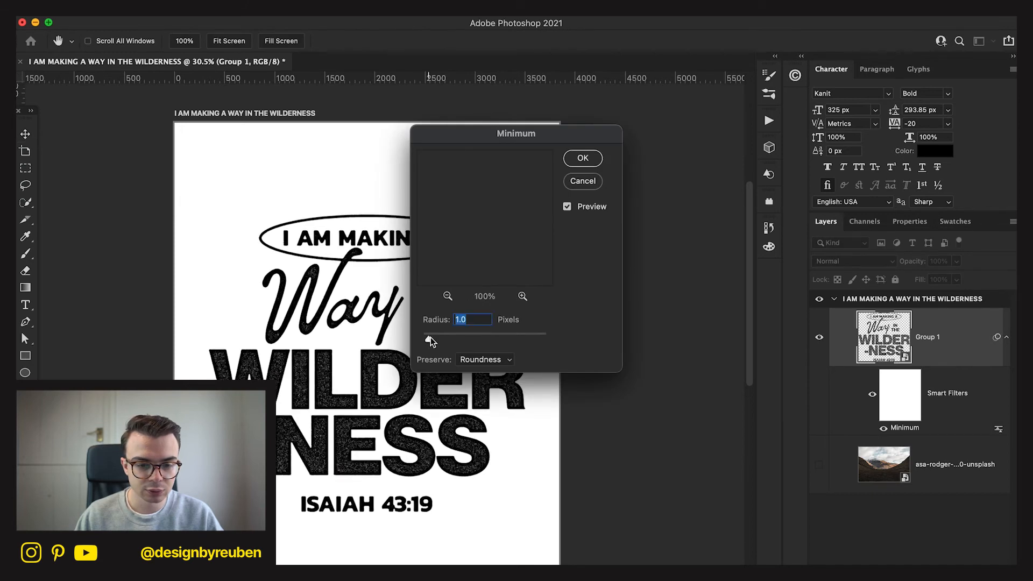
{"action": "left_click", "coordinate": [576, 164]}
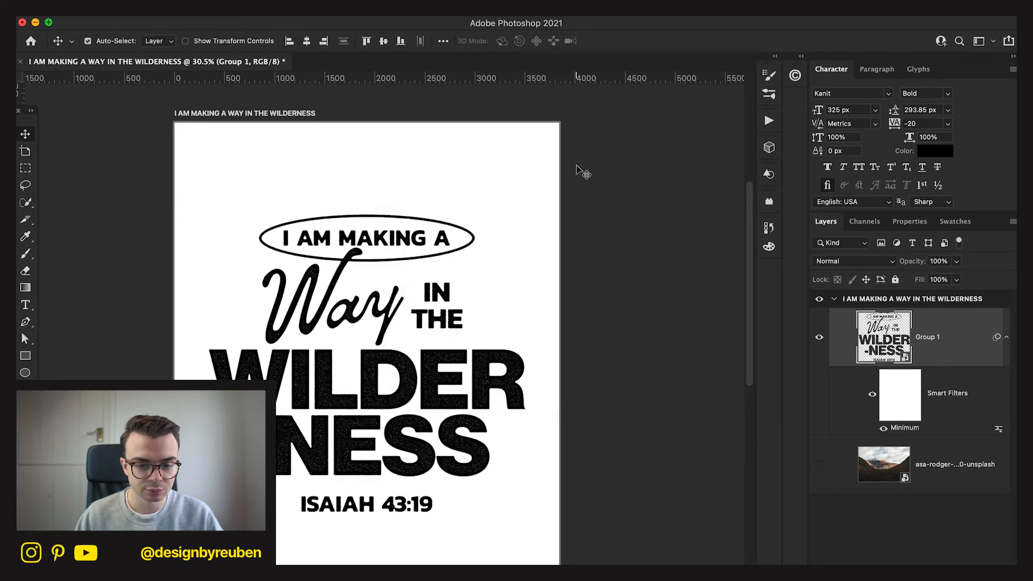
Fine-tune the radius of Group 1's Minimum filter and convert the layer to a Smart Object.
{"action": "double_click", "coordinate": [903, 431]}
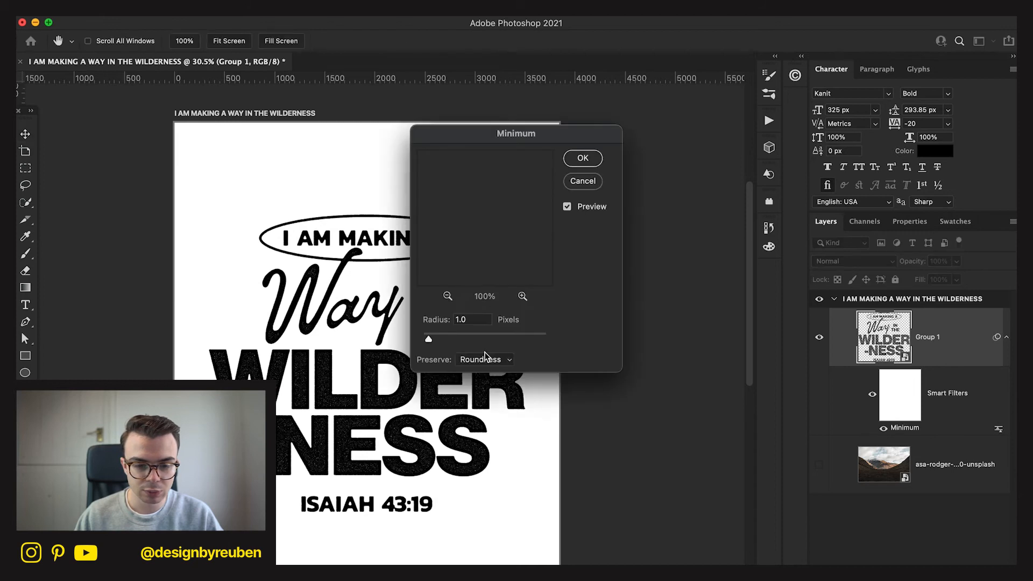
{"action": "left_click_drag", "start_coordinate": [427, 339], "coordinate": [428, 339]}
{"action": "left_click", "coordinate": [576, 162]}
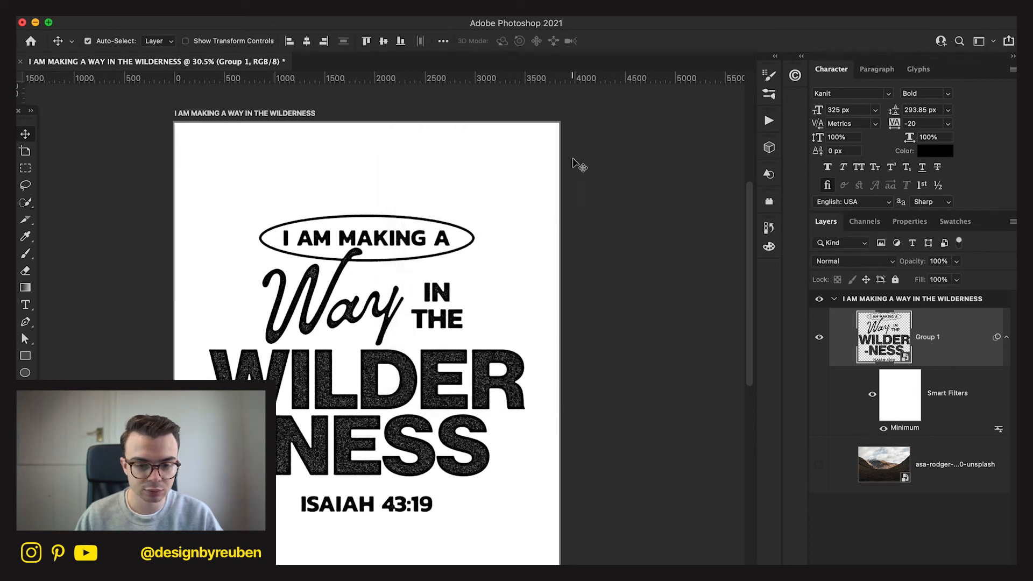
{"action": "right_click", "coordinate": [909, 349]}
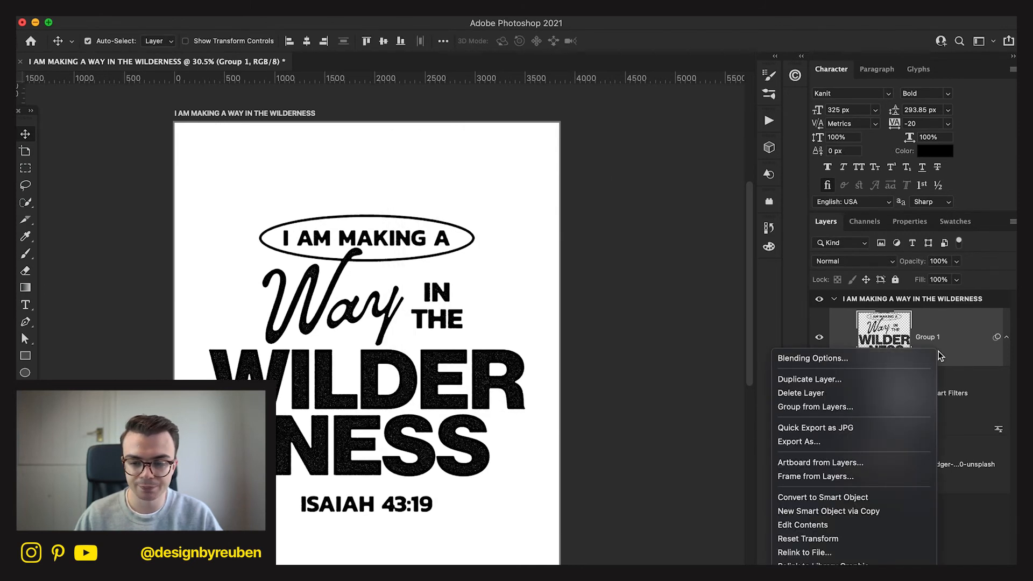
{"action": "left_click", "coordinate": [896, 498]}
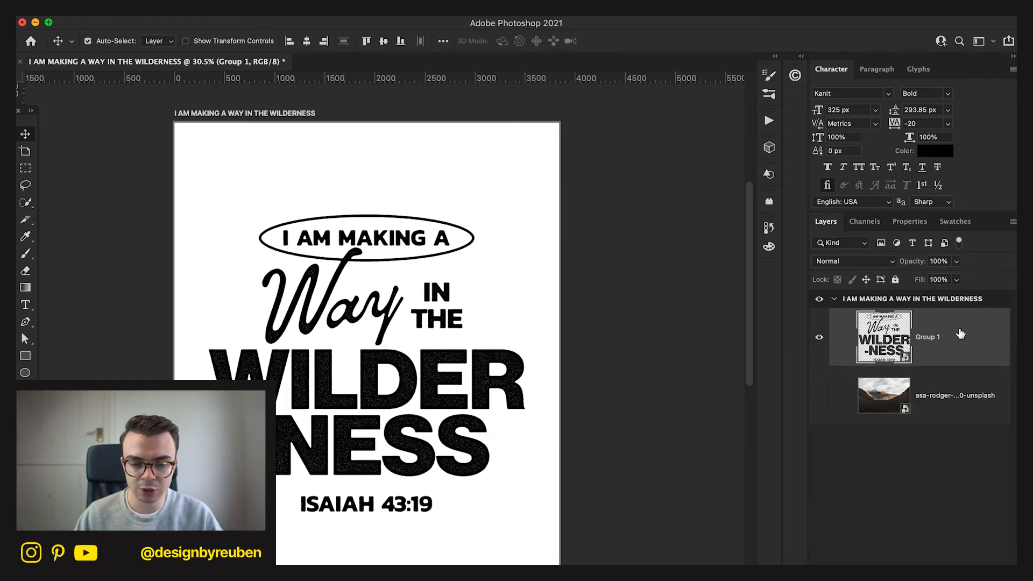
Add a Color Overlay in vivid blue at 100% opacity to the Group 1 lettering.
{"action": "double_click", "coordinate": [963, 331]}
{"action": "left_click", "coordinate": [519, 344]}
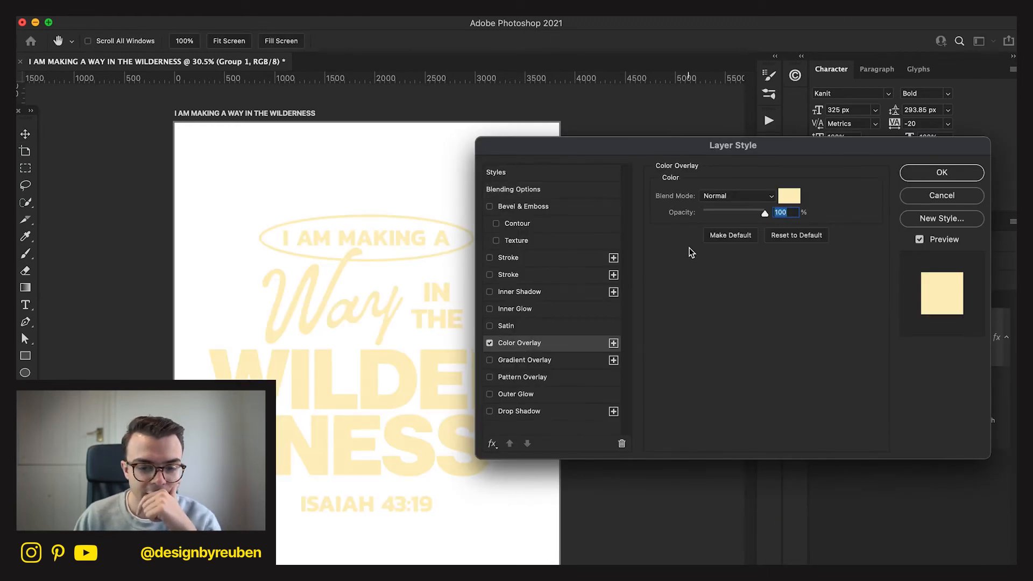
{"action": "left_click", "coordinate": [789, 196]}
{"action": "left_click", "coordinate": [490, 433]}
{"action": "left_click_drag", "start_coordinate": [491, 422], "coordinate": [601, 442]}
{"action": "left_click", "coordinate": [757, 417]}
{"action": "left_click", "coordinate": [921, 173]}
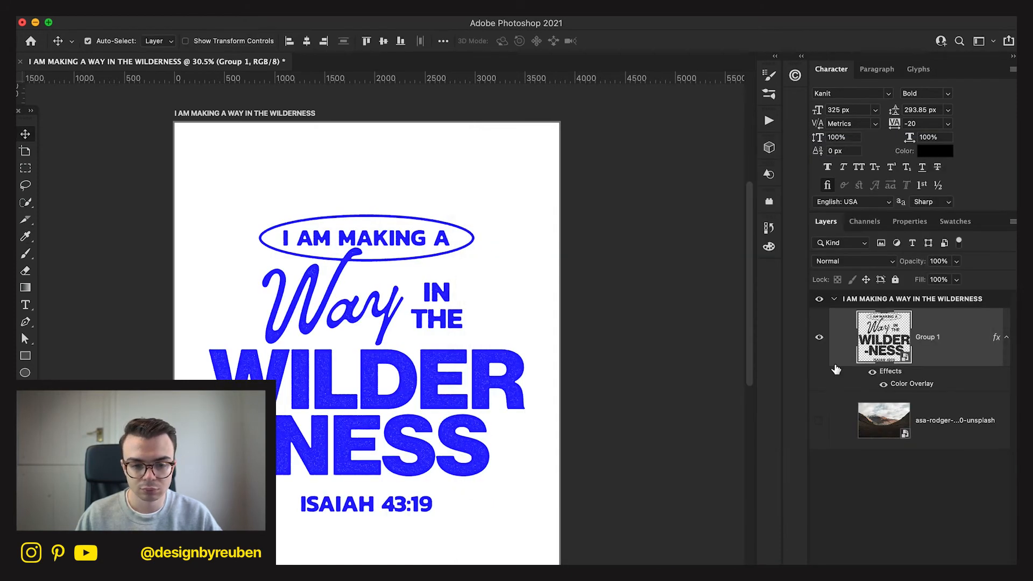
Keep the old landscape photo hidden and place the valley photo with the white cottage behind the lettering, scaled to 112.96% to fill the poster.
{"action": "left_click", "coordinate": [821, 425]}
{"action": "left_click", "coordinate": [908, 412]}
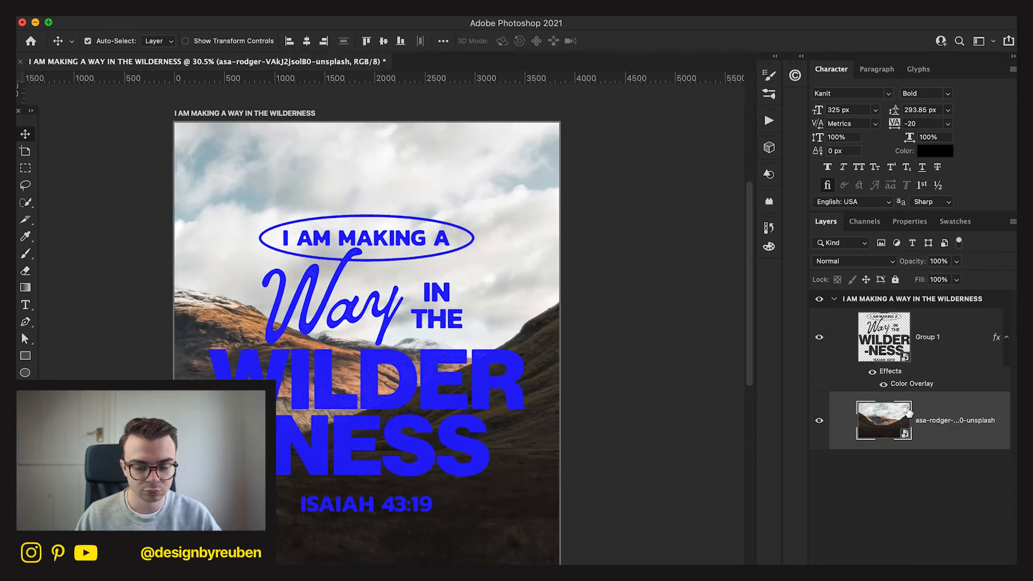
{"action": "left_click", "coordinate": [819, 421]}
{"action": "left_click", "coordinate": [747, 576]}
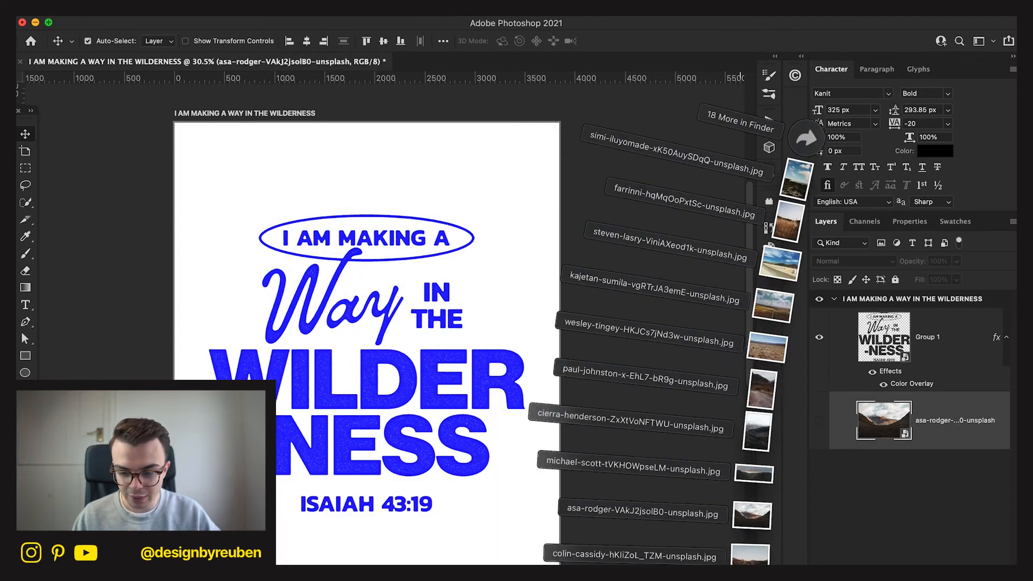
{"action": "left_click_drag", "start_coordinate": [766, 400], "coordinate": [516, 533]}
{"action": "left_click_drag", "start_coordinate": [527, 367], "coordinate": [587, 363]}
{"action": "left_click_drag", "start_coordinate": [535, 442], "coordinate": [516, 442]}
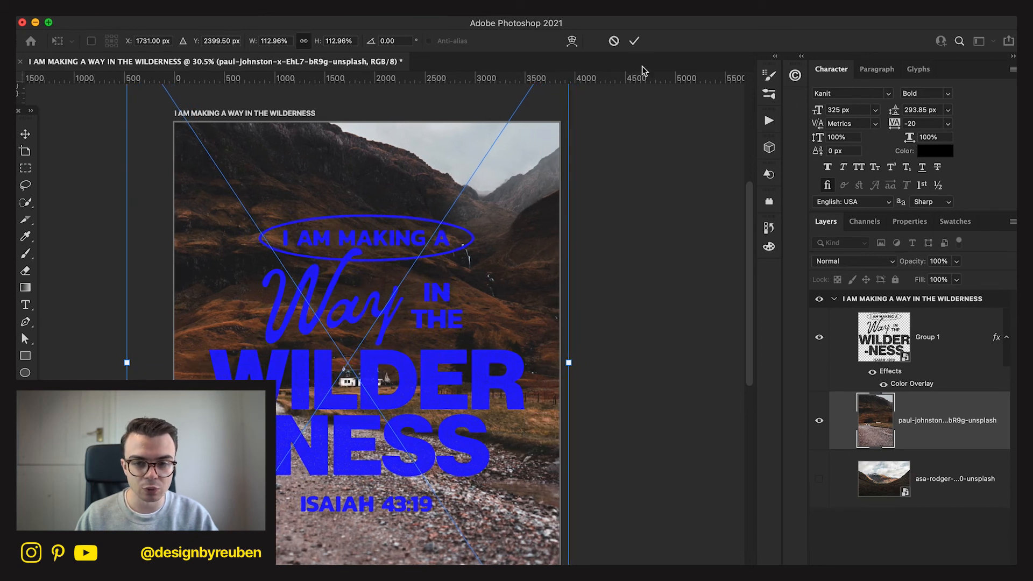
{"action": "left_click", "coordinate": [634, 41]}
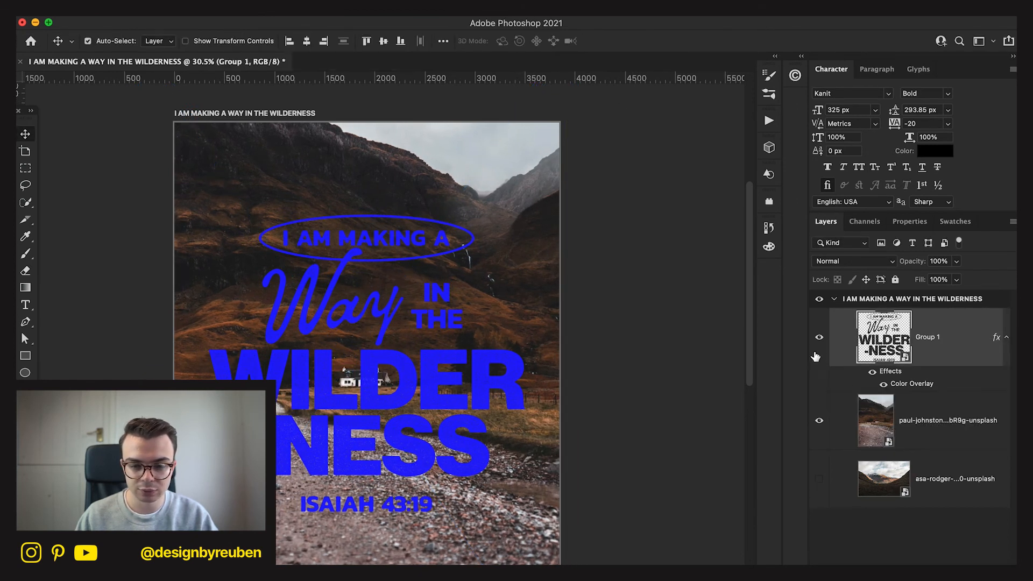
Hide the Group 1 lettering and activate the Spot Healing Brush with the Content-Aware type for retouching the valley photo.
{"action": "left_click", "coordinate": [819, 337]}
{"action": "scroll", "coordinate": [707, 385], "scroll_direction": "up", "scroll_amount": 5}
{"action": "scroll", "coordinate": [503, 302], "scroll_direction": "down", "scroll_amount": 3}
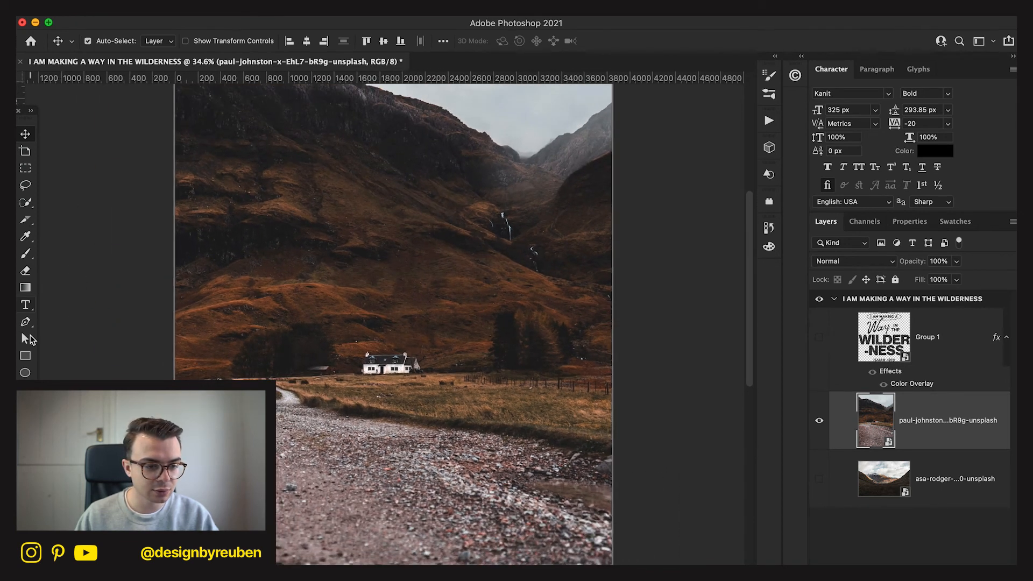
{"action": "key", "text": "y"}
{"action": "left_click", "coordinate": [26, 424]}
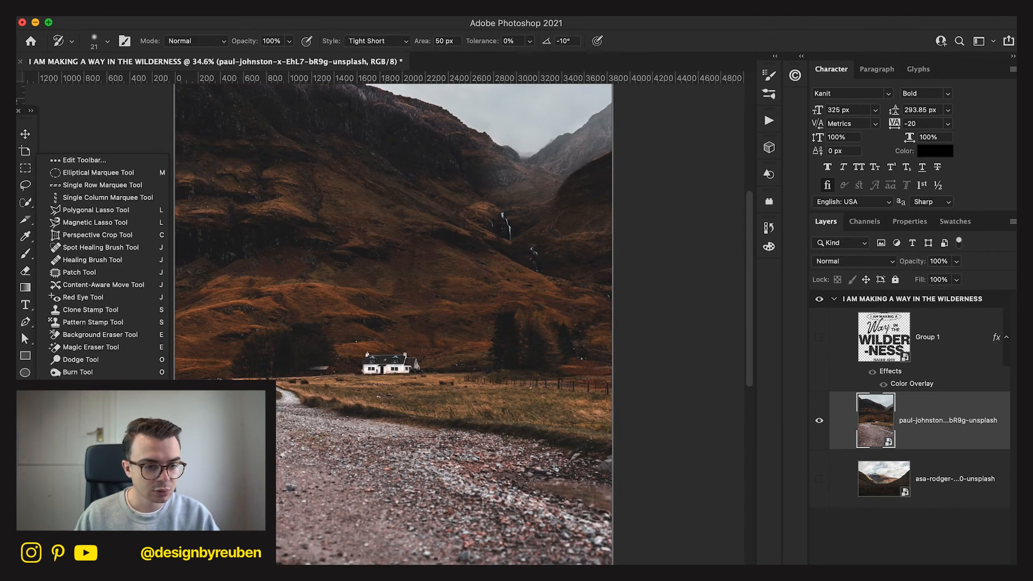
{"action": "left_click", "coordinate": [78, 249]}
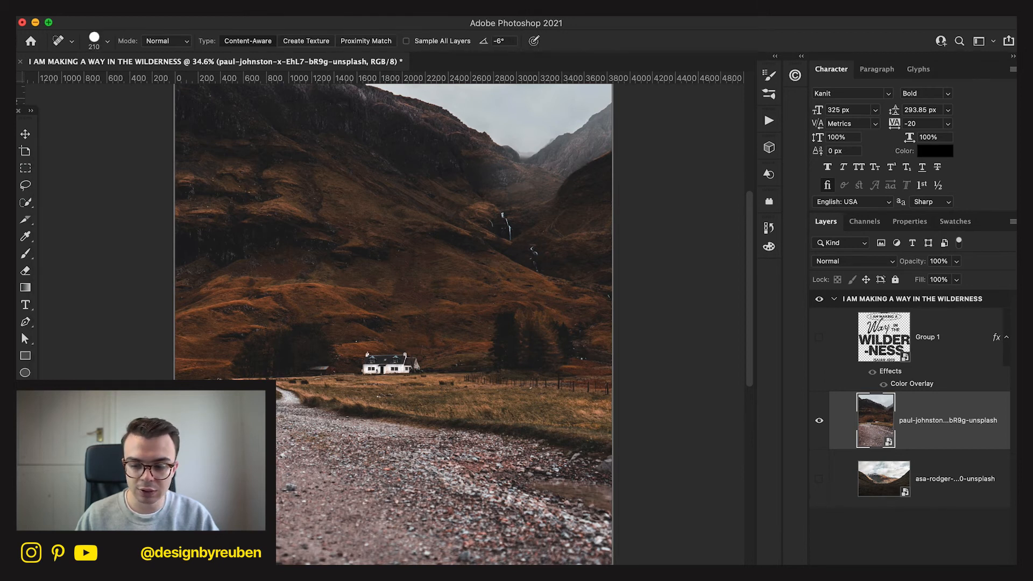
Try to remove the white cottage from the valley photo using the Spot Healing Brush at size 500, then undo the healing strokes.
{"action": "key", "text": "super+shift+alt+n"}
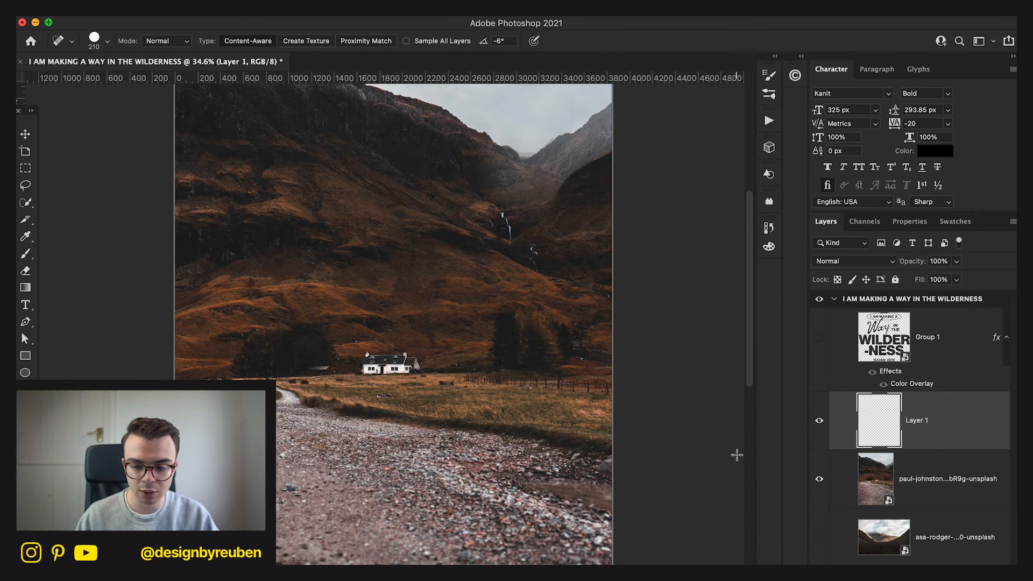
{"action": "key", "text": "alt+bracketleft"}
{"action": "left_click", "coordinate": [401, 388]}
{"action": "key", "text": "Escape"}
{"action": "right_click", "coordinate": [394, 370]}
{"action": "left_click_drag", "start_coordinate": [513, 385], "coordinate": [529, 387]}
{"action": "key", "text": "Return"}
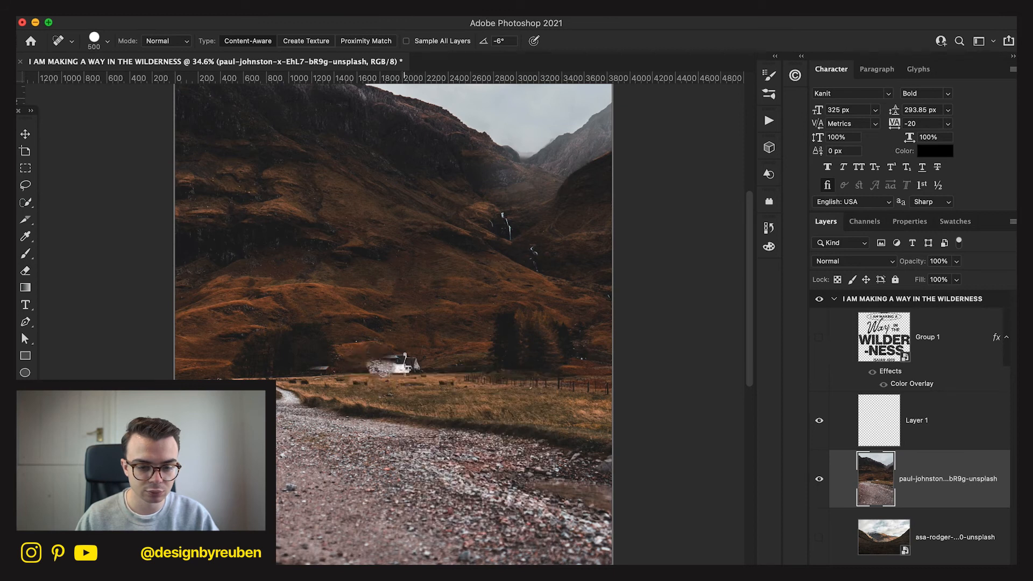
{"action": "left_click", "coordinate": [388, 366]}
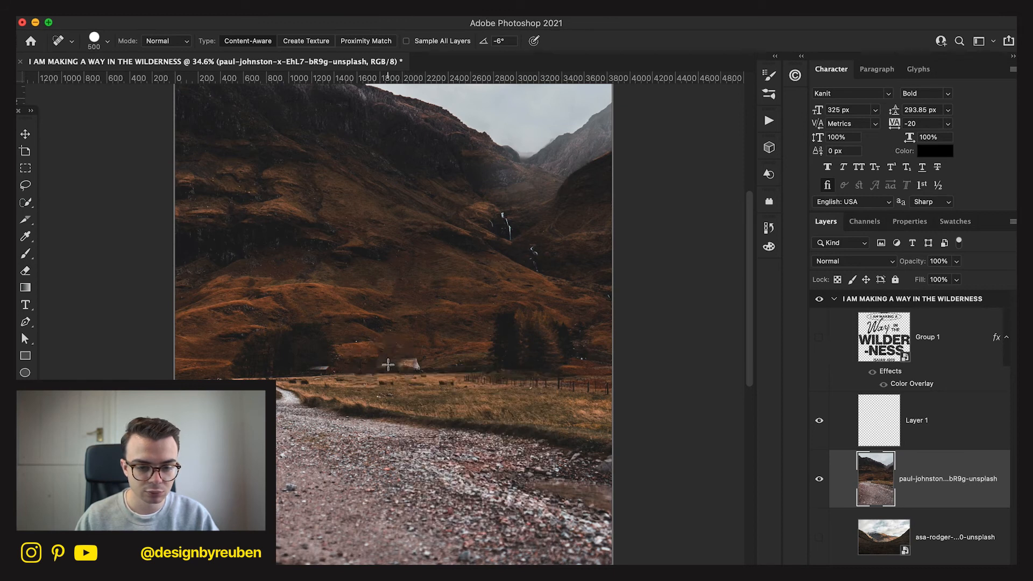
{"action": "left_click", "coordinate": [405, 367]}
{"action": "key", "text": "super+z"}
{"action": "key", "text": "super+z"}
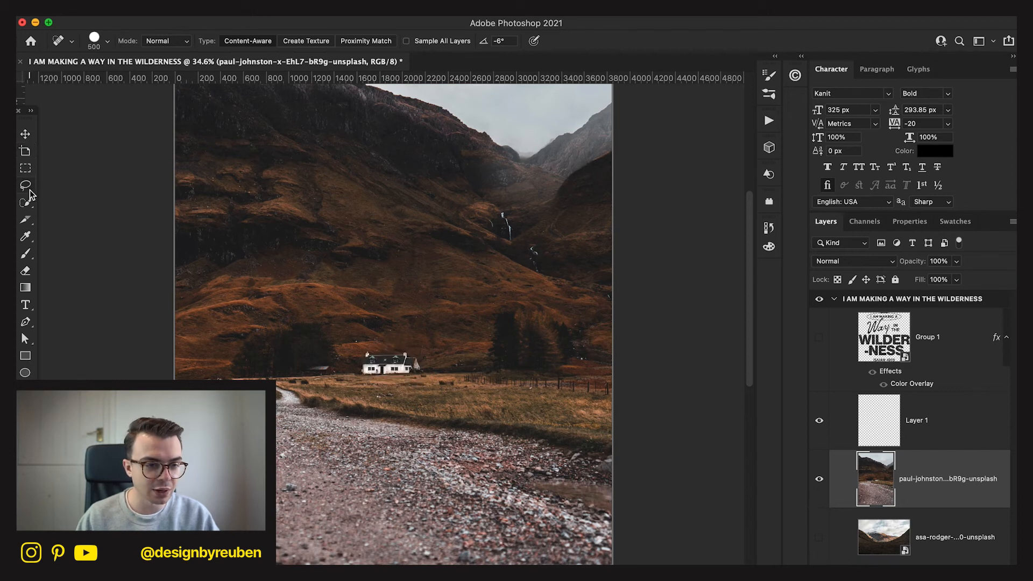
Draw a loose freehand Lasso selection around the white cottage in the valley photo.
{"action": "left_click", "coordinate": [25, 203]}
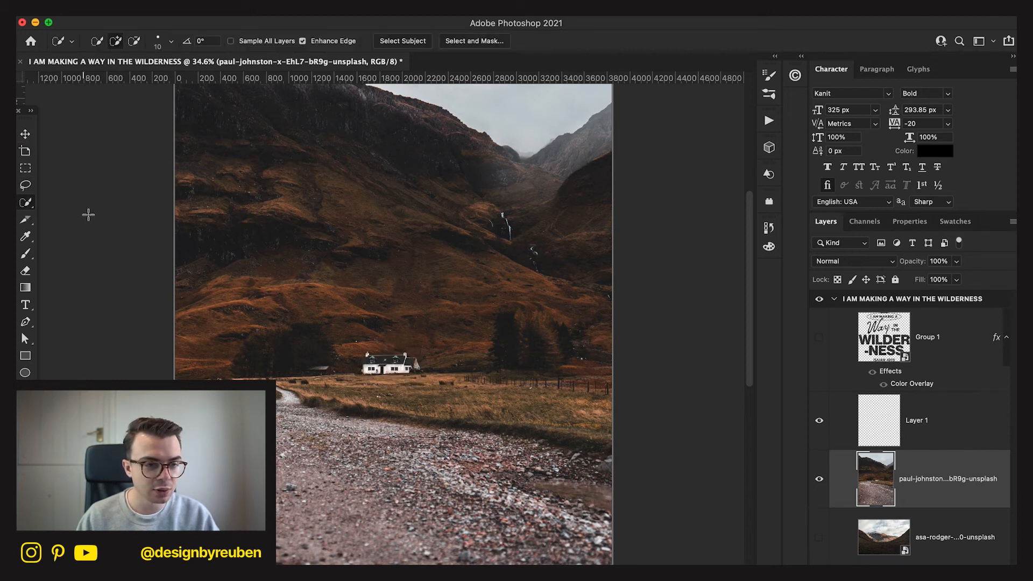
{"action": "left_click", "coordinate": [26, 184]}
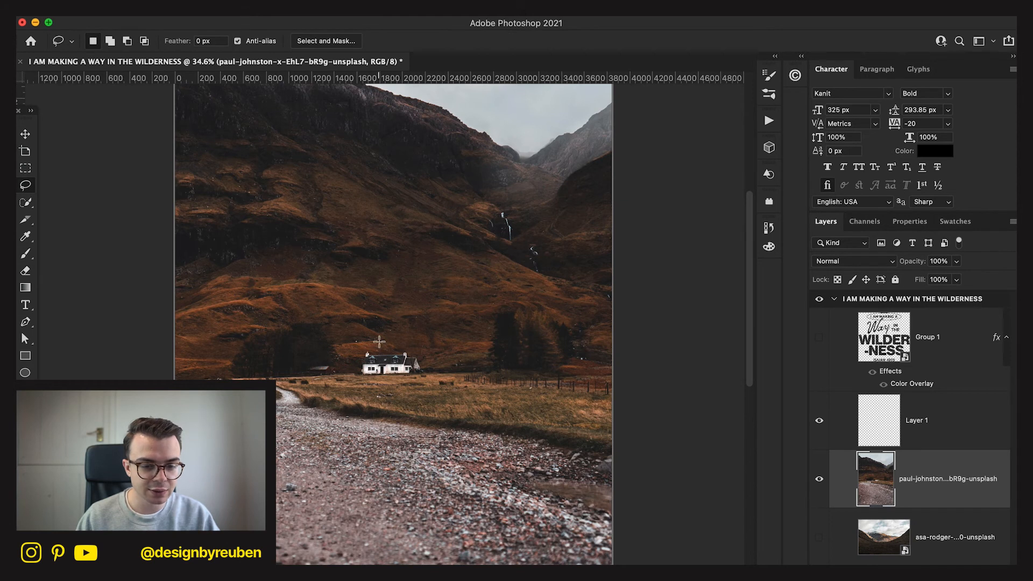
{"action": "left_click_drag", "start_coordinate": [362, 375], "coordinate": [368, 374]}
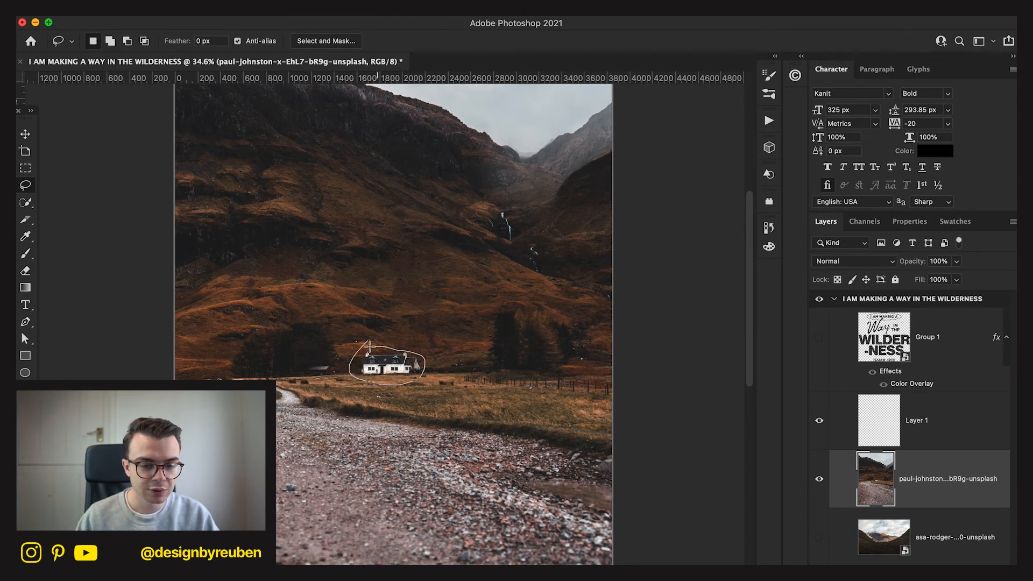
{"action": "left_click_drag", "start_coordinate": [362, 344], "coordinate": [362, 347]}
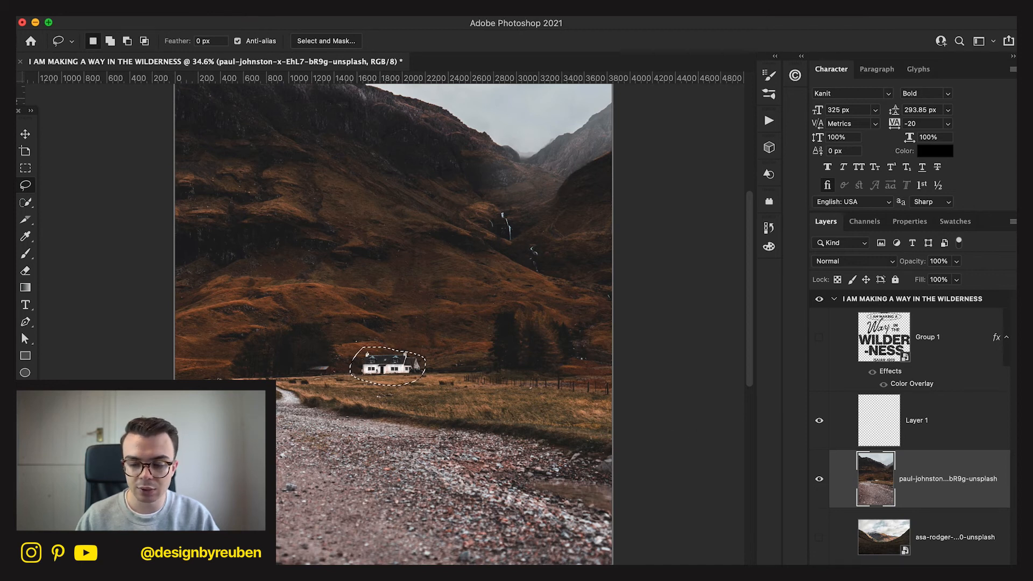
Remove the selected cottage with Content-Aware Fill output to a new layer, sampling only the hillside and grass immediately around it, and deselect.
{"action": "key", "text": "super+shift+alt+n"}
{"action": "left_click", "coordinate": [157, 17]}
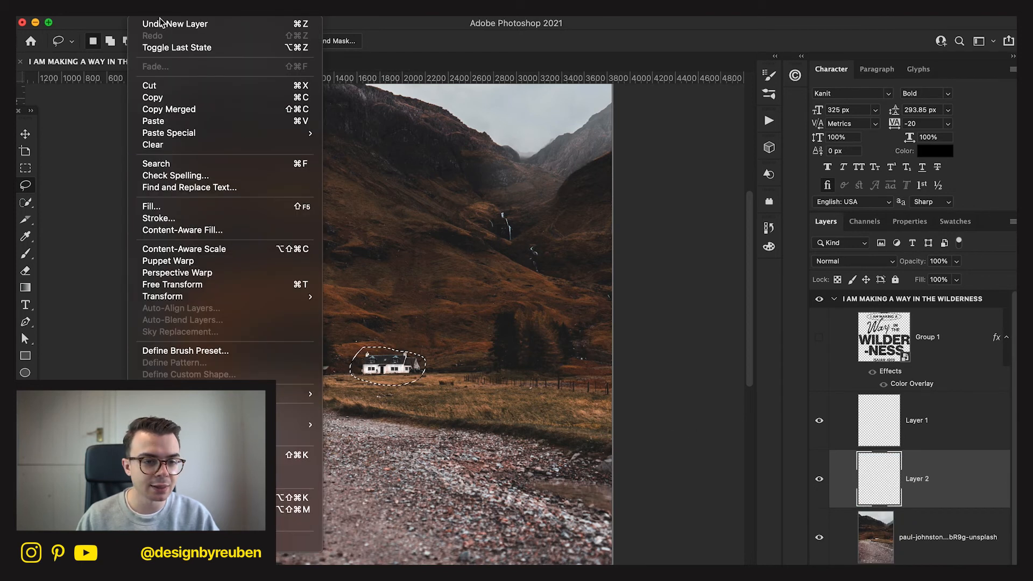
{"action": "left_click", "coordinate": [208, 231]}
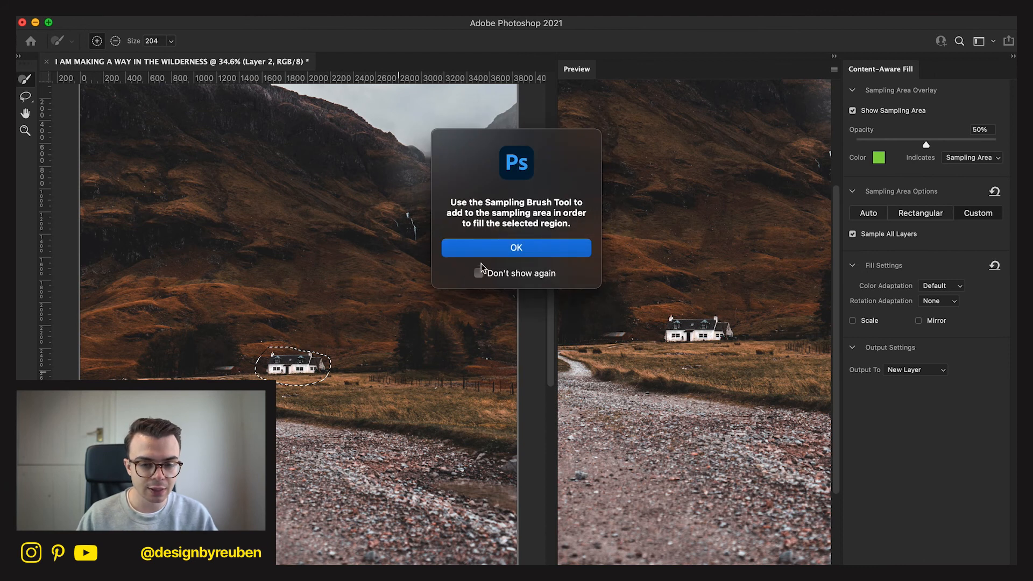
{"action": "left_click", "coordinate": [495, 247]}
{"action": "left_click", "coordinate": [495, 251]}
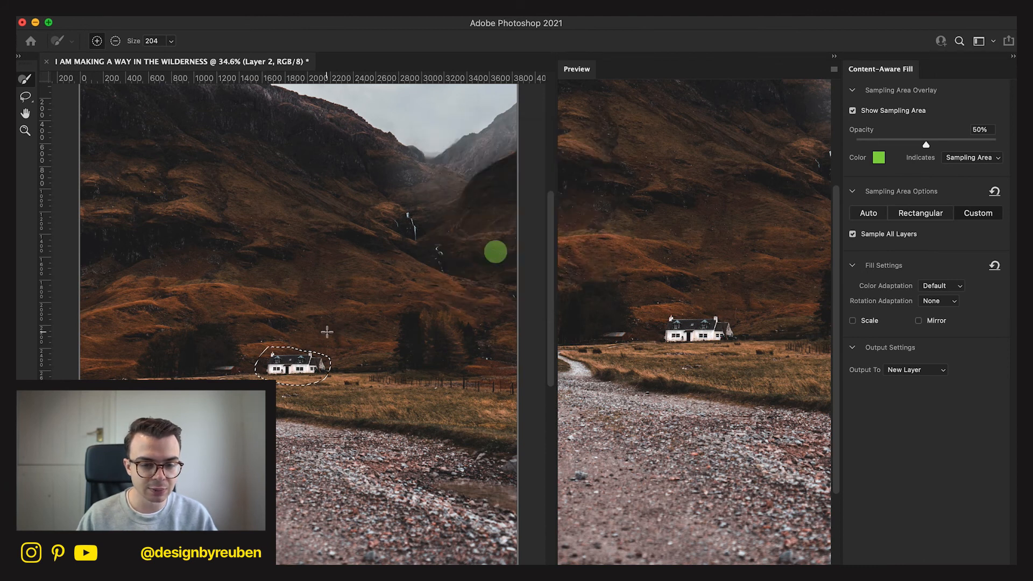
{"action": "key", "text": "super+z"}
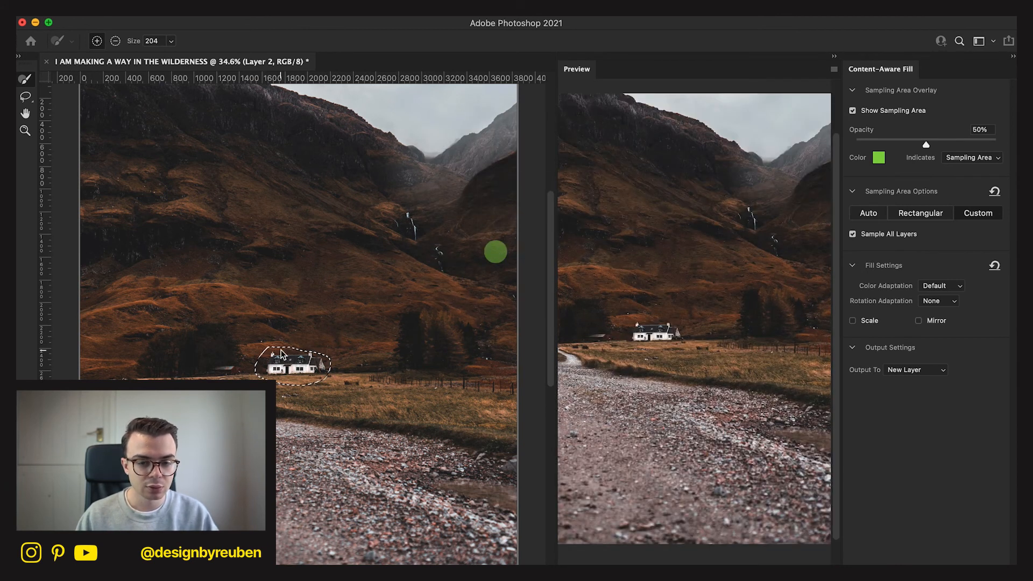
{"action": "left_click", "coordinate": [492, 251]}
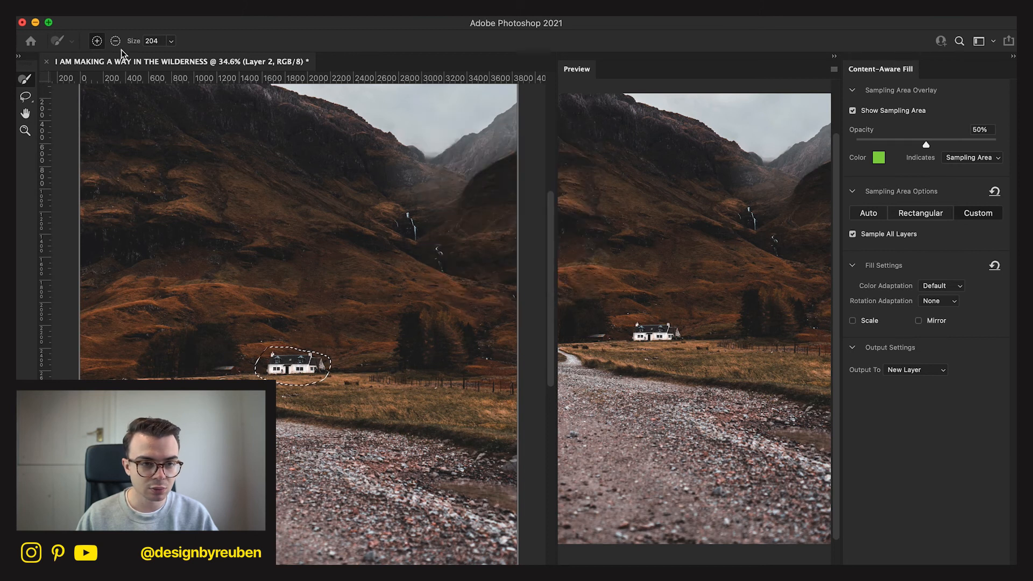
{"action": "mouse_move", "coordinate": [265, 336]}
{"action": "left_mouse_down"}
{"action": "mouse_move", "coordinate": [251, 371]}
{"action": "mouse_move", "coordinate": [264, 379]}
{"action": "mouse_move", "coordinate": [300, 392]}
{"action": "mouse_move", "coordinate": [333, 371]}
{"action": "mouse_move", "coordinate": [329, 349]}
{"action": "mouse_move", "coordinate": [273, 336]}
{"action": "mouse_move", "coordinate": [324, 351]}
{"action": "mouse_move", "coordinate": [337, 371]}
{"action": "mouse_move", "coordinate": [323, 387]}
{"action": "mouse_move", "coordinate": [295, 388]}
{"action": "mouse_move", "coordinate": [253, 358]}
{"action": "mouse_move", "coordinate": [256, 325]}
{"action": "left_mouse_up"}
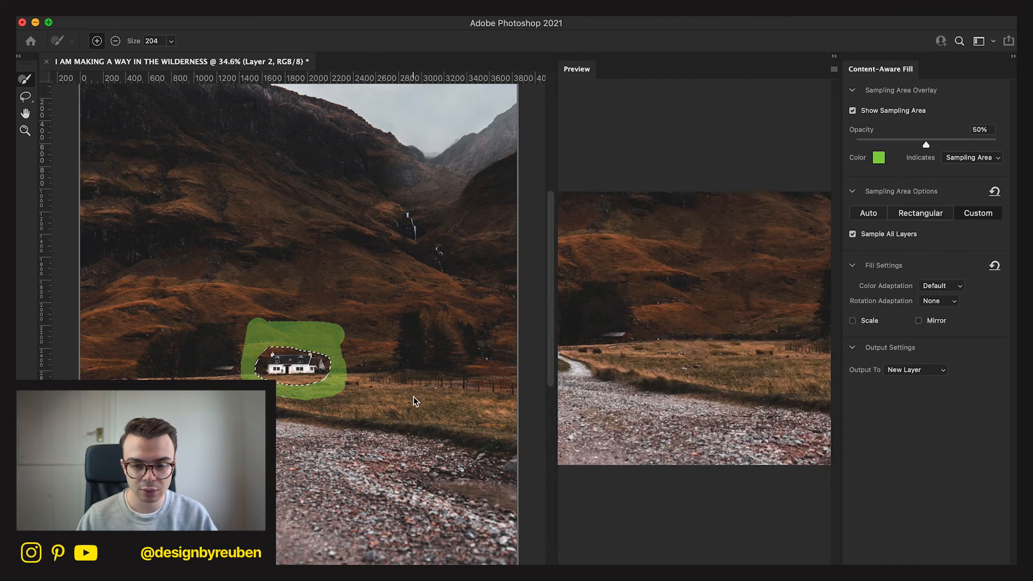
{"action": "key", "text": "Return"}
{"action": "key", "text": "super+d"}
Delete the empty Layer 2 beneath the content-aware fill patch.
{"action": "key", "text": "super+minus"}
{"action": "key", "text": "super+minus"}
{"action": "key", "text": "super+minus"}
{"action": "left_click", "coordinate": [27, 134]}
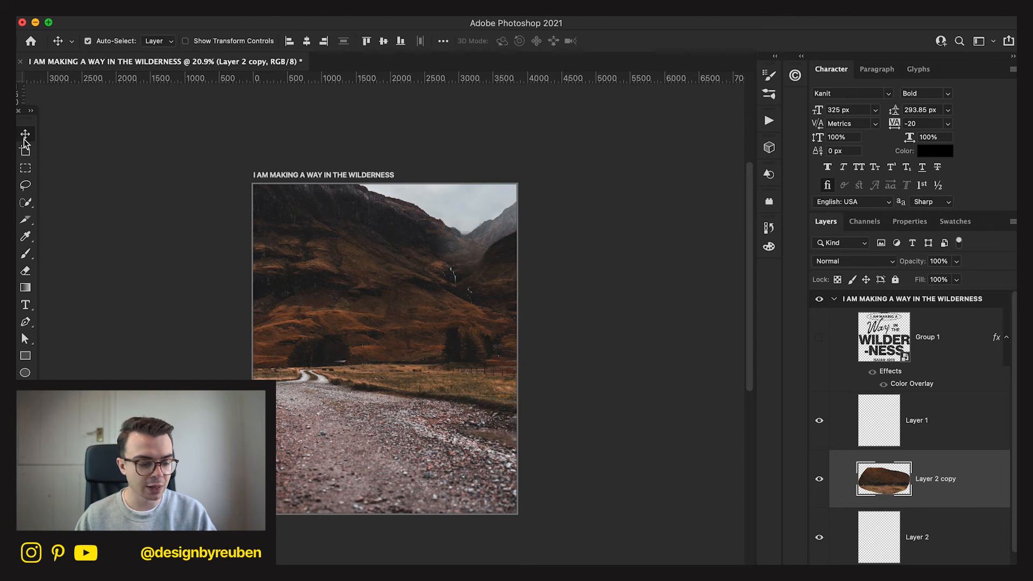
{"action": "scroll", "coordinate": [889, 519], "scroll_direction": "down", "scroll_amount": 2}
{"action": "left_click", "coordinate": [961, 466]}
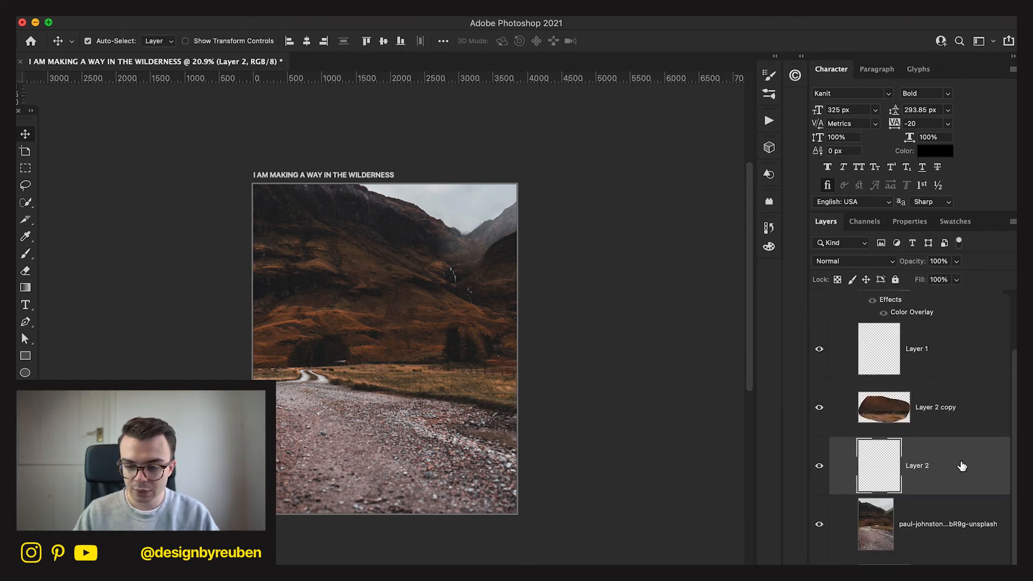
{"action": "key", "text": "BackSpace"}
Scale the fill patch and valley photo together to 84.66% and combine them into one Smart Object.
{"action": "left_click", "coordinate": [961, 466], "text": "shift"}
{"action": "key", "text": "super+t"}
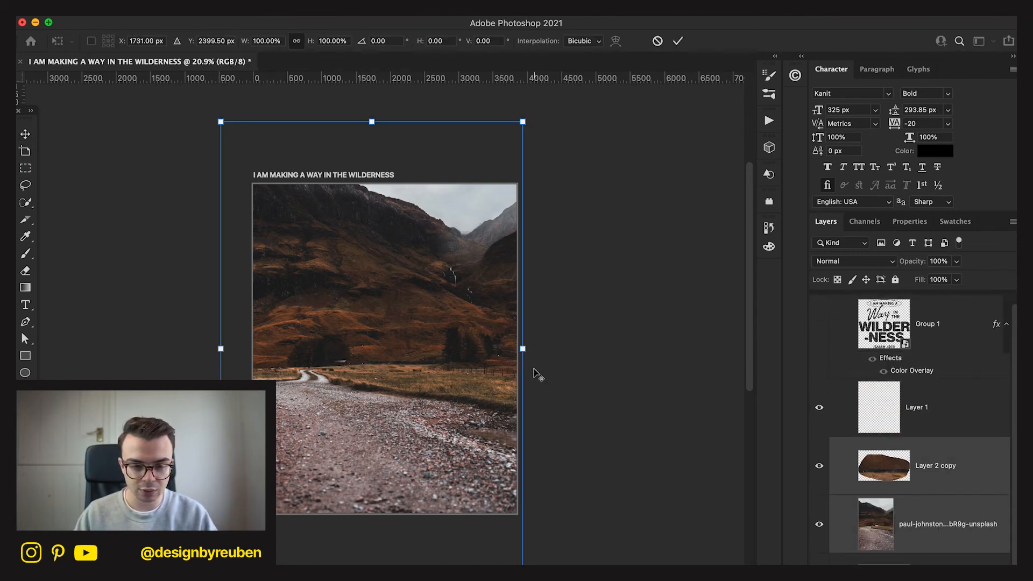
{"action": "left_click_drag", "start_coordinate": [220, 351], "coordinate": [267, 349]}
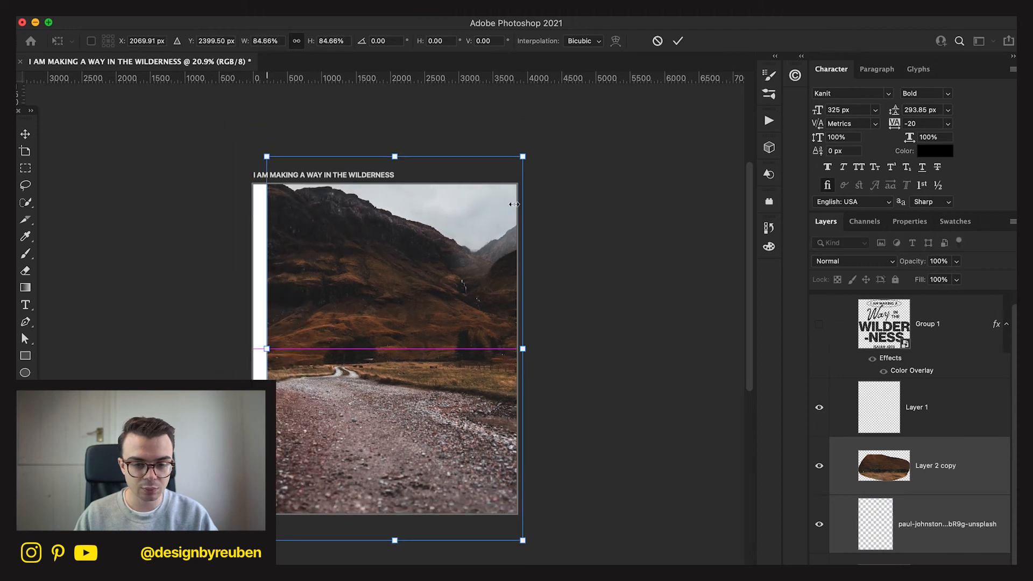
{"action": "right_click", "coordinate": [924, 508]}
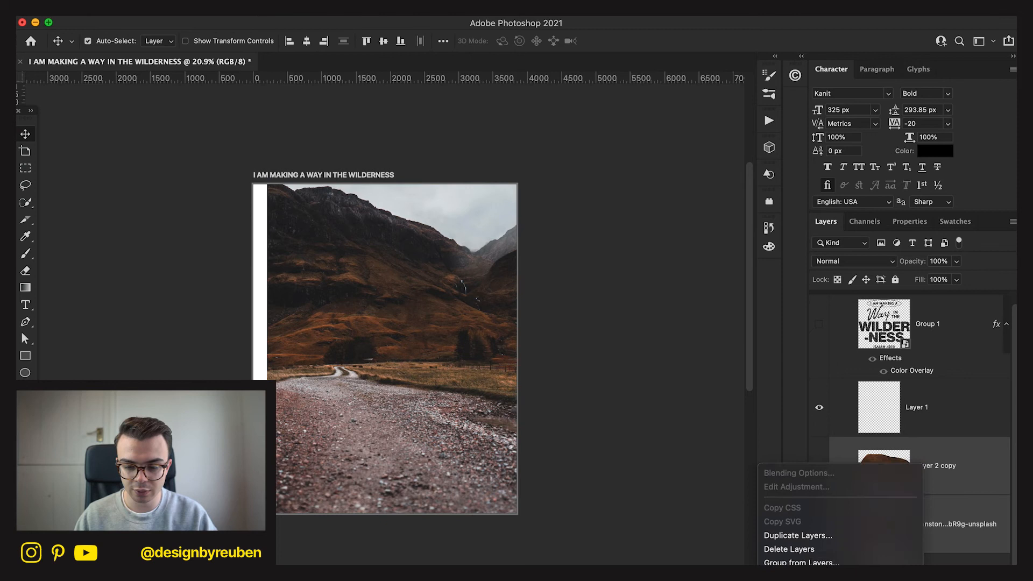
{"action": "left_click", "coordinate": [880, 555]}
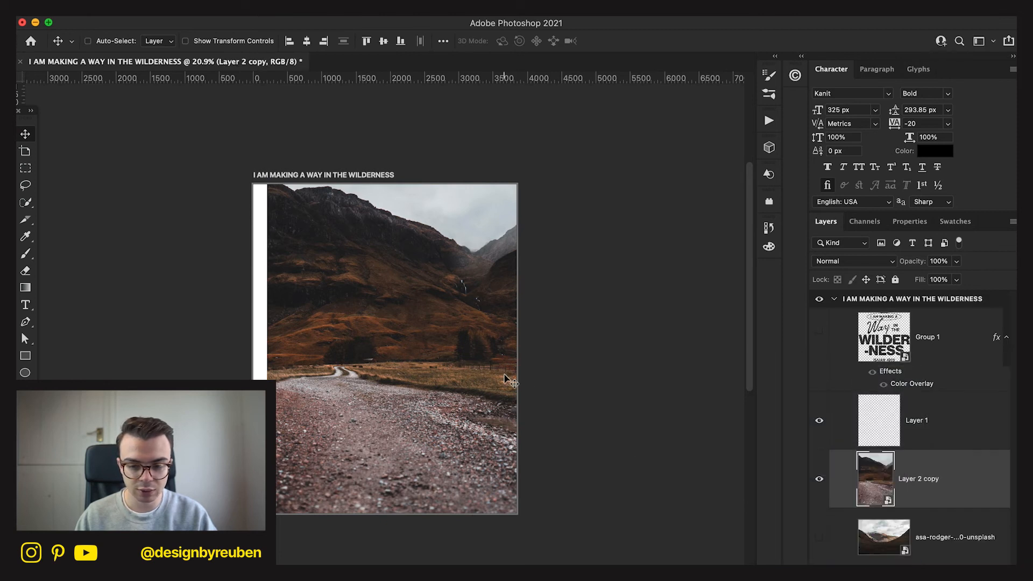
Enlarge the combined valley photo to 119.76% and shift it sideways until it covers the poster.
{"action": "key", "text": "ctrl+t"}
{"action": "left_click_drag", "start_coordinate": [525, 350], "coordinate": [548, 348]}
{"action": "left_click_drag", "start_coordinate": [485, 400], "coordinate": [476, 400]}
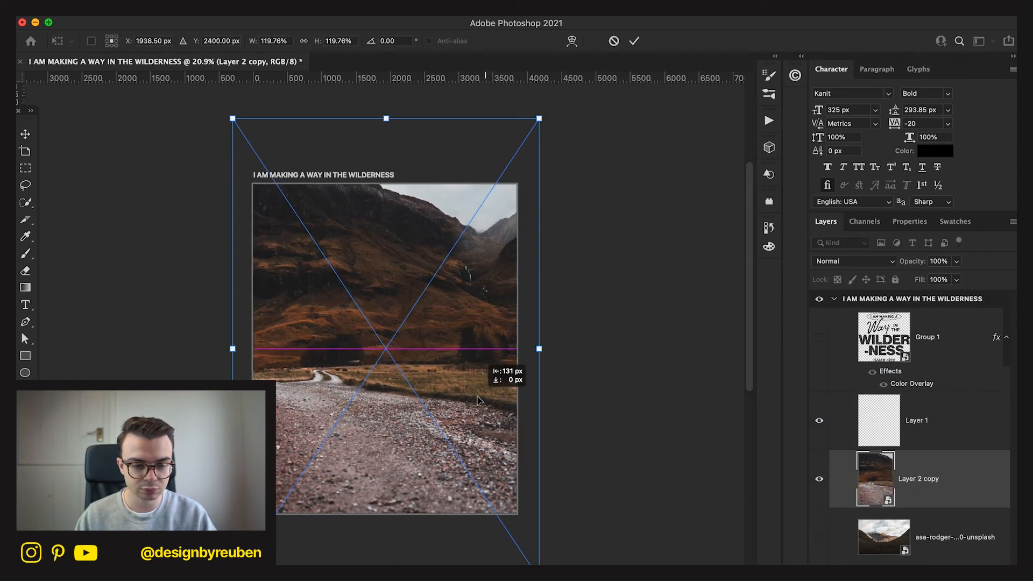
{"action": "left_click", "coordinate": [635, 41]}
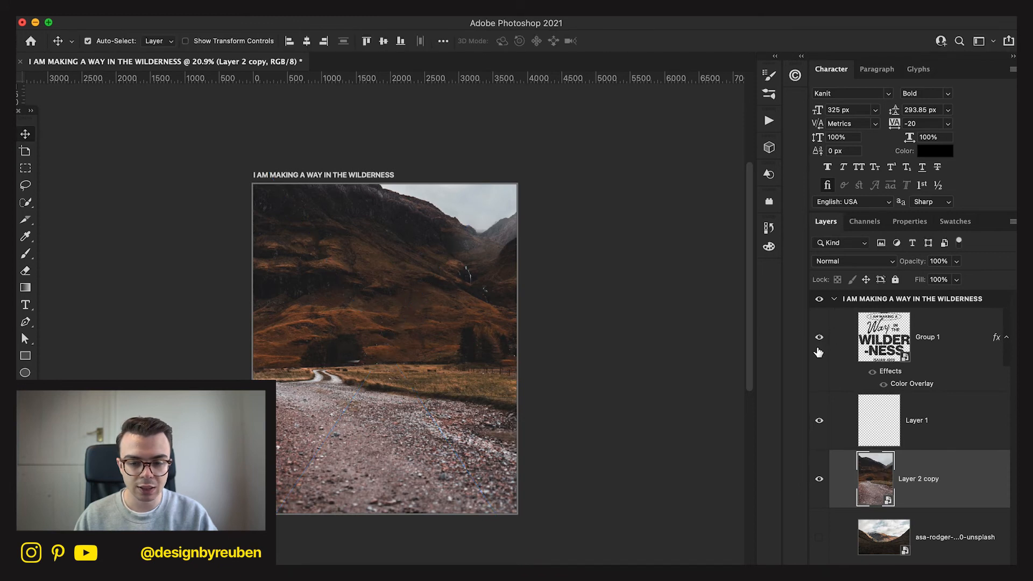
Show the Group 1 lettering again, then lower the valley photo and scale it to 119.97% behind the text.
{"action": "left_click", "coordinate": [819, 336]}
{"action": "mouse_move", "coordinate": [560, 452]}
{"action": "left_mouse_down"}
{"action": "mouse_move", "coordinate": [561, 475]}
{"action": "mouse_move", "coordinate": [560, 451]}
{"action": "left_mouse_up"}
{"action": "key", "text": "ctrl+t"}
{"action": "left_click_drag", "start_coordinate": [538, 358], "coordinate": [480, 420]}
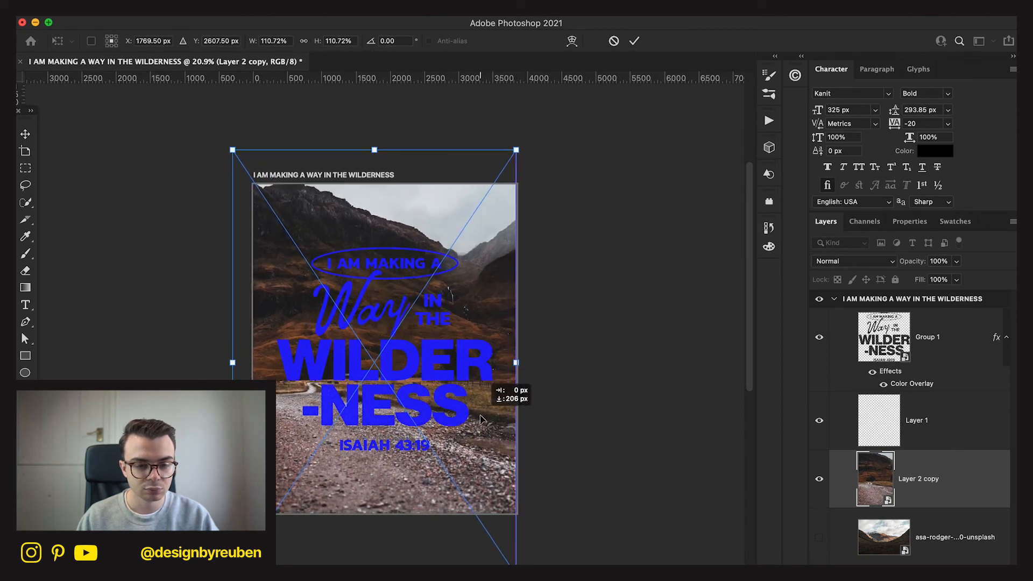
{"action": "left_click_drag", "start_coordinate": [232, 364], "coordinate": [211, 371]}
{"action": "left_click_drag", "start_coordinate": [573, 214], "coordinate": [575, 226]}
{"action": "left_click", "coordinate": [635, 42]}
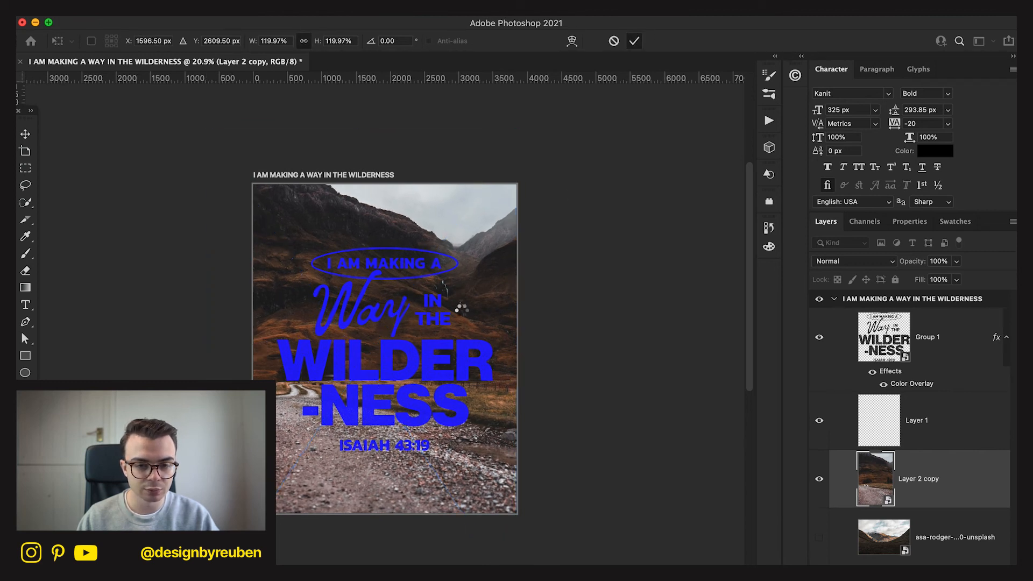
{"action": "left_click_drag", "start_coordinate": [469, 297], "coordinate": [469, 293]}
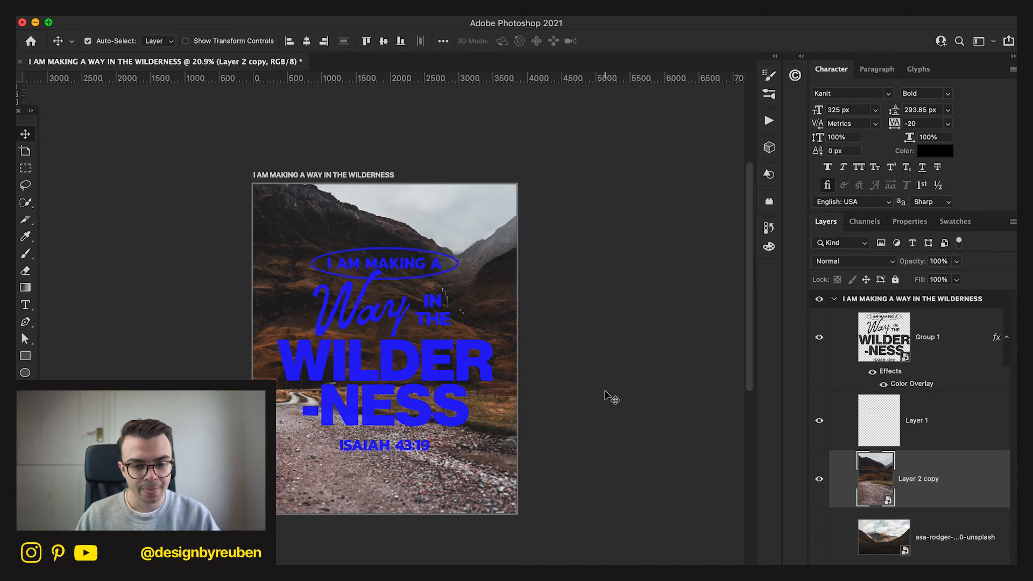
Move the valley photo further down so more sky fills the upper part of the poster.
{"action": "key", "text": "v"}
{"action": "left_click_drag", "start_coordinate": [515, 412], "coordinate": [518, 457]}
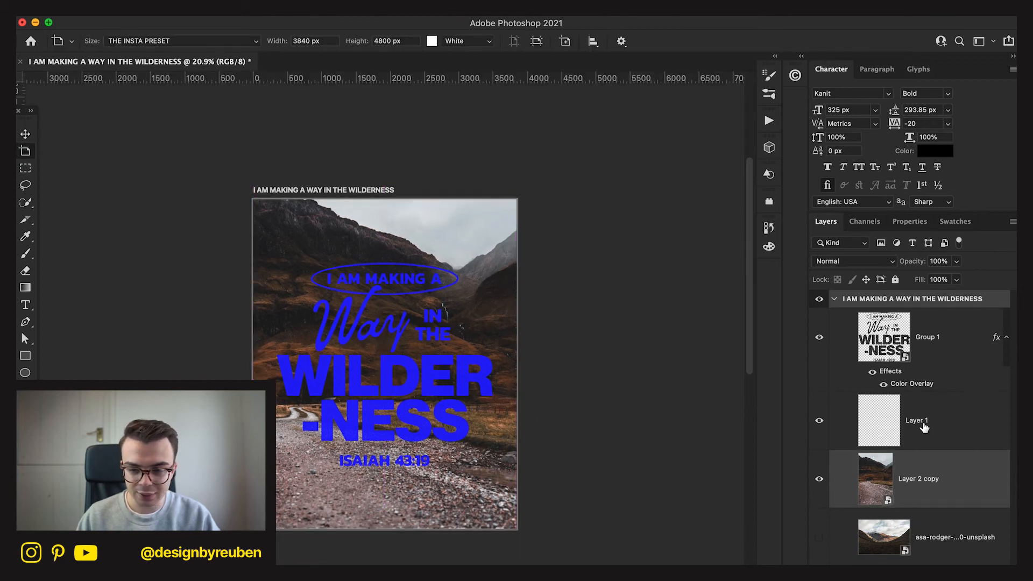
{"action": "key", "text": "v"}
{"action": "left_click", "coordinate": [945, 356]}
{"action": "left_click", "coordinate": [938, 474]}
{"action": "left_click_drag", "start_coordinate": [463, 396], "coordinate": [466, 441]}
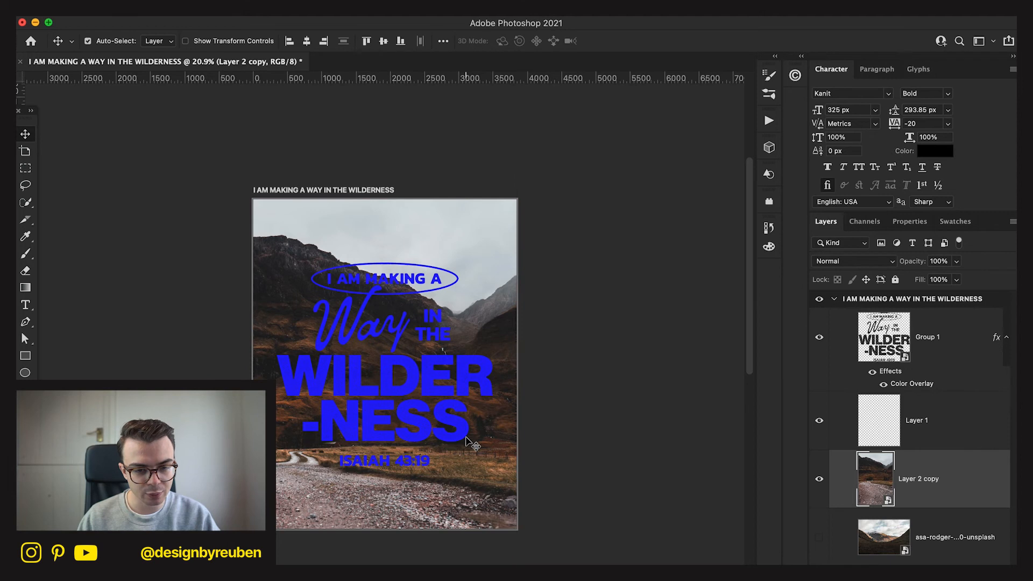
Try red and other colors in the Group 1 lettering's Color Overlay, then cancel the color change.
{"action": "left_click", "coordinate": [931, 410]}
{"action": "double_click", "coordinate": [923, 385]}
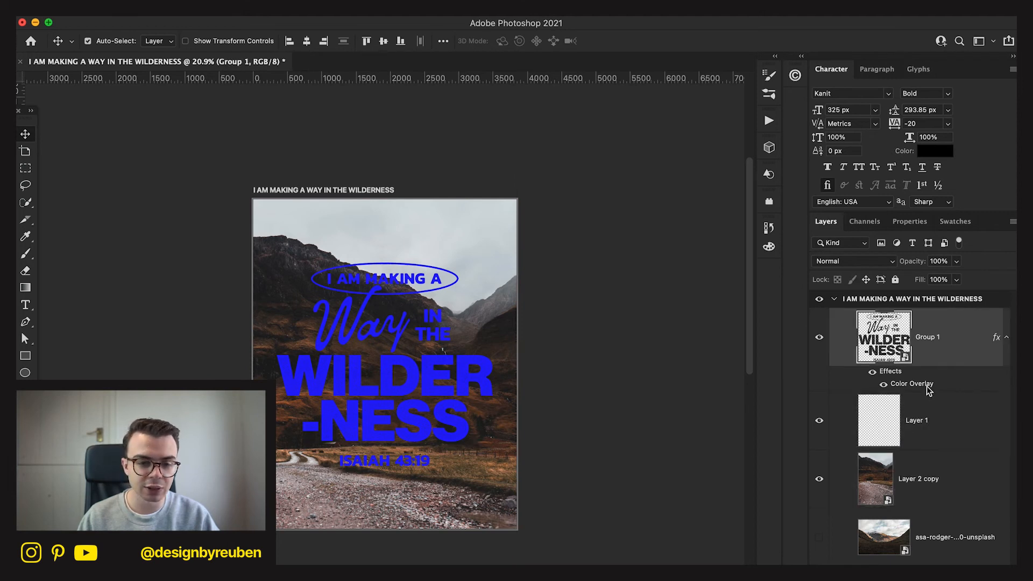
{"action": "left_click", "coordinate": [789, 196]}
{"action": "mouse_move", "coordinate": [605, 493]}
{"action": "left_mouse_down"}
{"action": "mouse_move", "coordinate": [516, 428]}
{"action": "mouse_move", "coordinate": [515, 411]}
{"action": "mouse_move", "coordinate": [536, 455]}
{"action": "mouse_move", "coordinate": [496, 419]}
{"action": "mouse_move", "coordinate": [647, 412]}
{"action": "mouse_move", "coordinate": [687, 386]}
{"action": "left_mouse_up"}
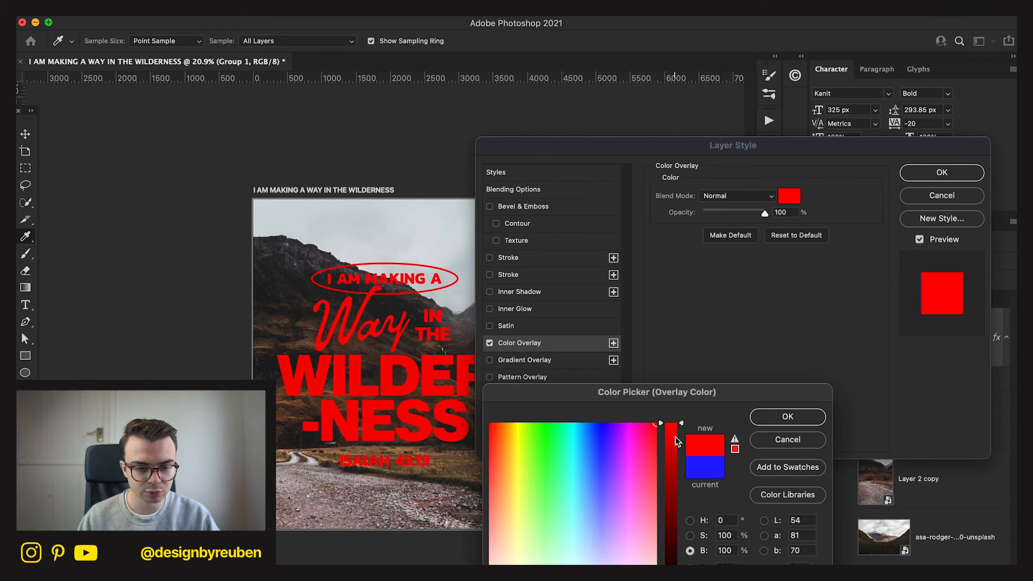
{"action": "left_click_drag", "start_coordinate": [655, 489], "coordinate": [658, 444]}
{"action": "left_click", "coordinate": [783, 448]}
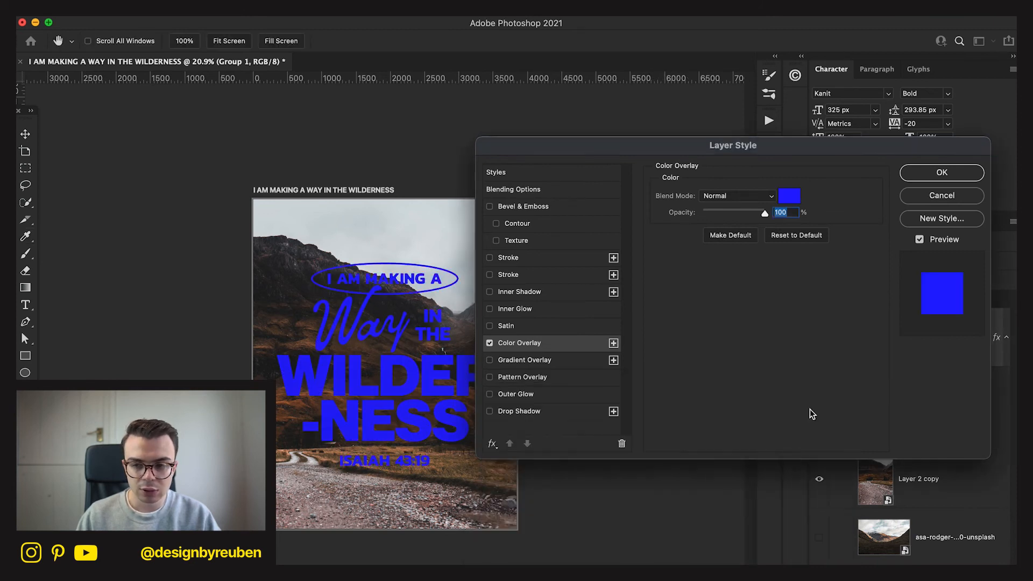
{"action": "left_click", "coordinate": [934, 194]}
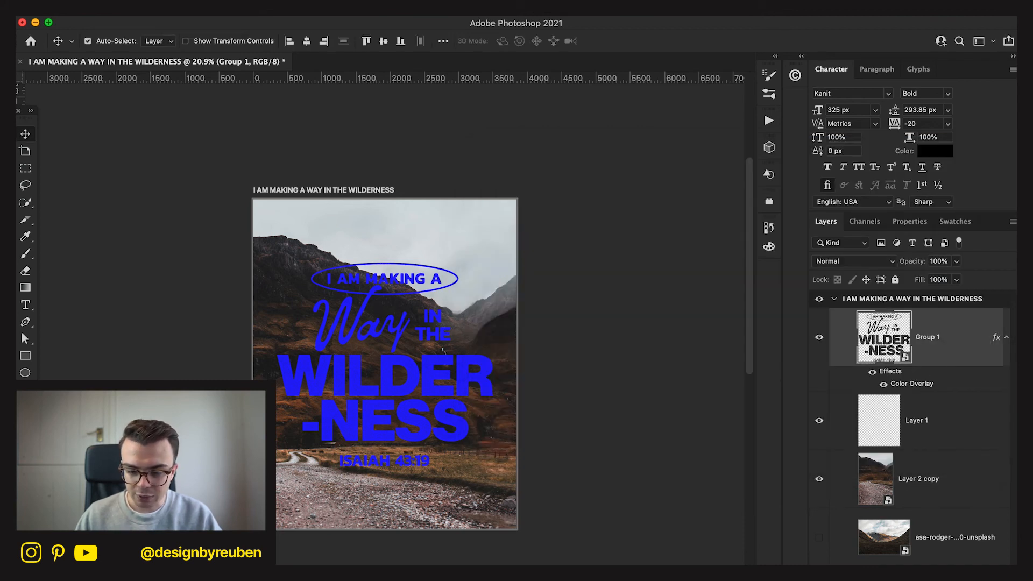
Add a new layer above the Group 1 lettering and fill it with solid black.
{"action": "key", "text": "super+shift+alt+n"}
{"action": "key", "text": "j"}
{"action": "left_click", "coordinate": [25, 424]}
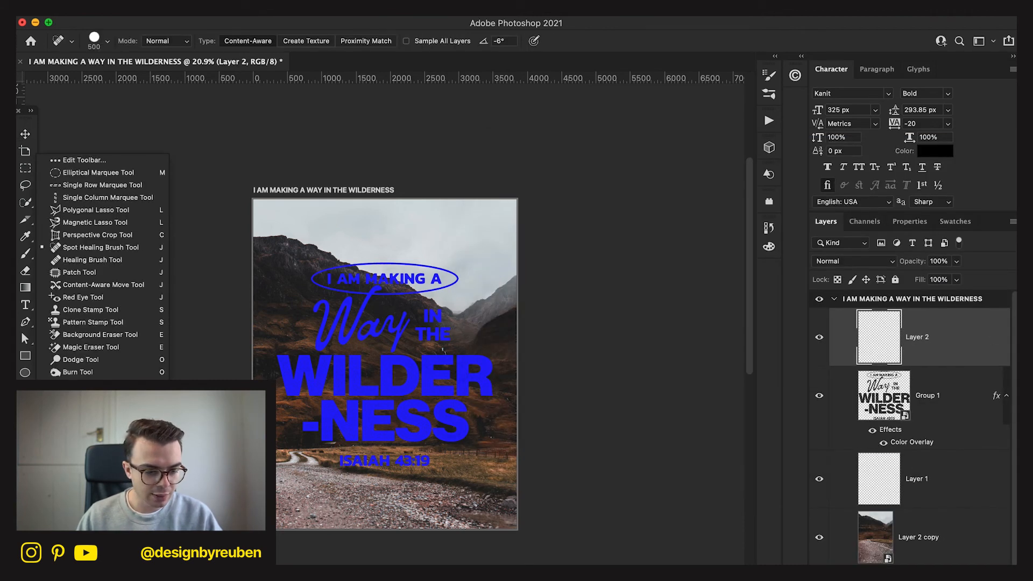
{"action": "key", "text": "Escape"}
{"action": "key", "text": "alt+BackSpace"}
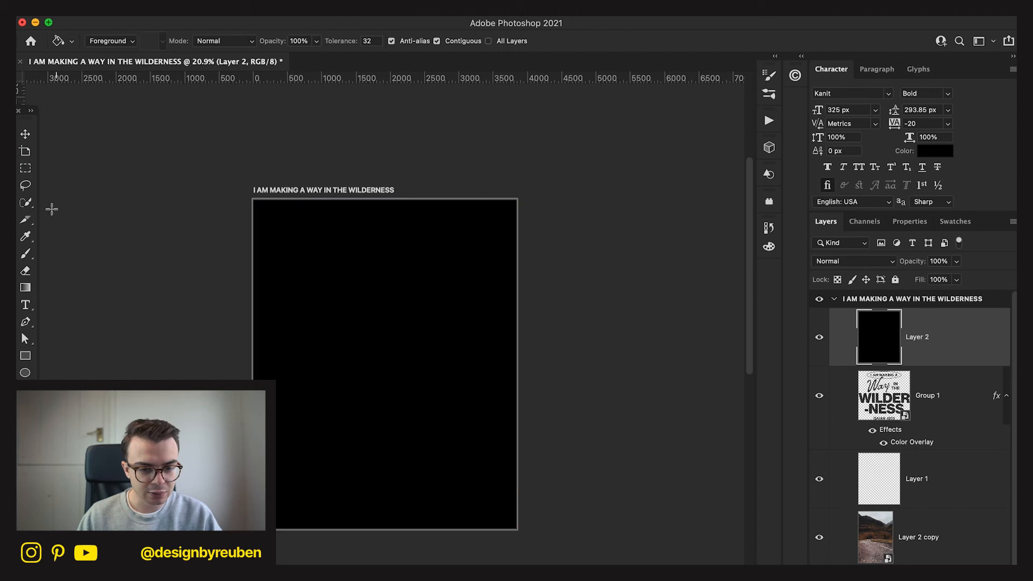
{"action": "left_click", "coordinate": [26, 135]}
Add 30% Gaussian, monochromatic noise to the black layer above the Group 1 lettering.
{"action": "left_click", "coordinate": [314, 7]}
{"action": "mouse_move", "coordinate": [404, 228]}
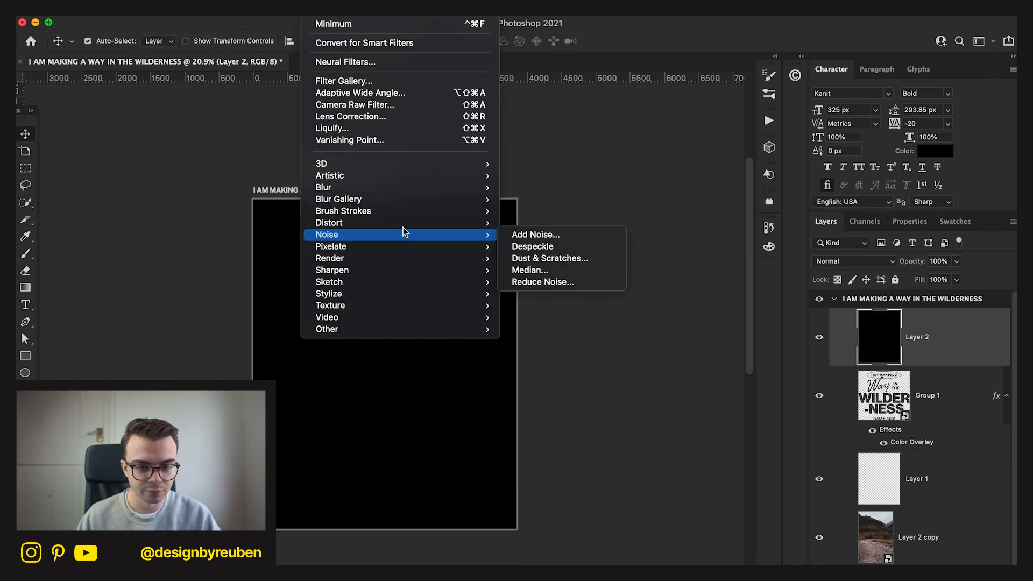
{"action": "left_click", "coordinate": [535, 232]}
{"action": "left_click", "coordinate": [314, 7]}
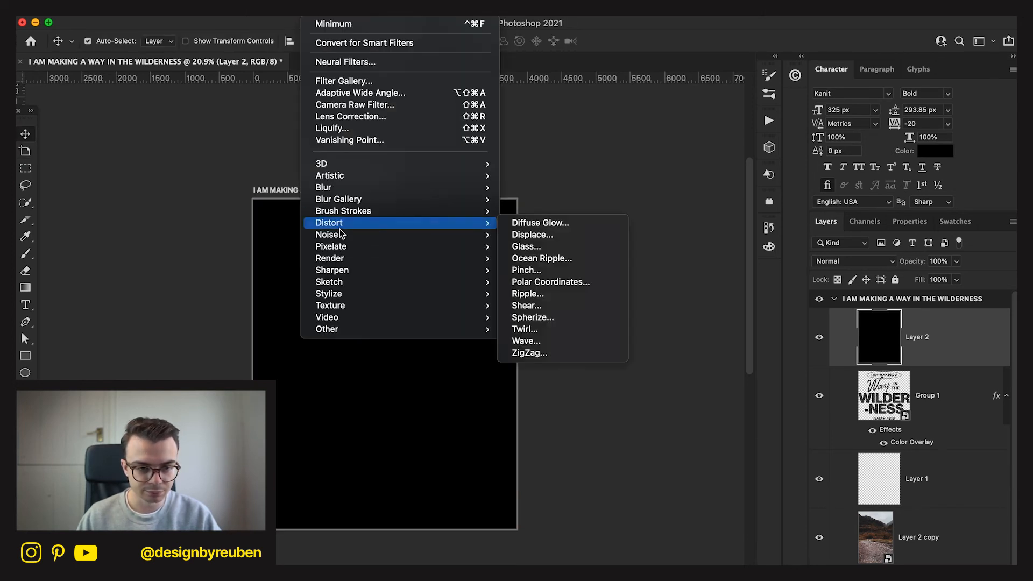
{"action": "left_click", "coordinate": [529, 236]}
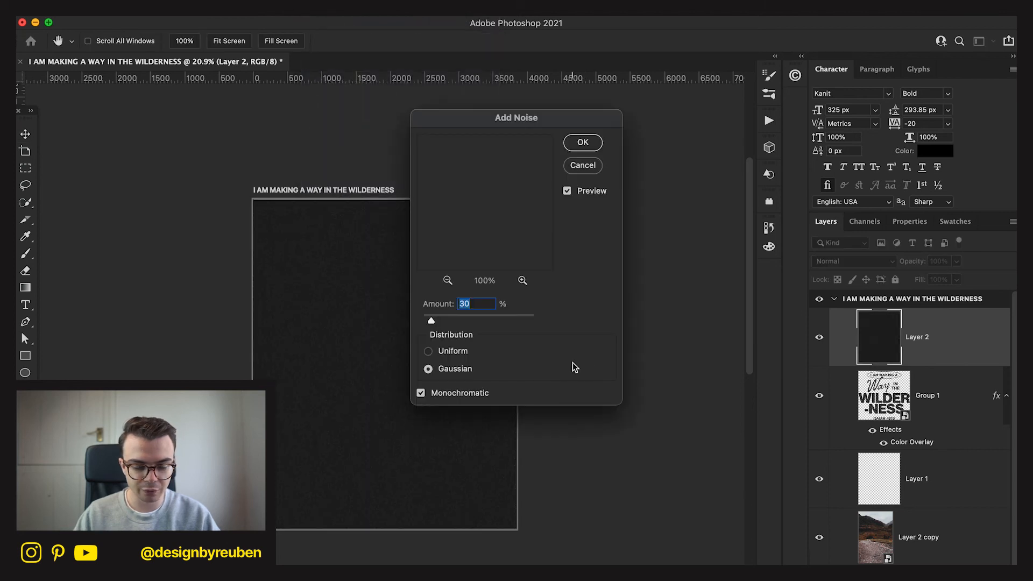
{"action": "left_click", "coordinate": [571, 152]}
Set the noise layer's blend mode to Color Dodge and rename the layer NOISE.
{"action": "left_click", "coordinate": [854, 266]}
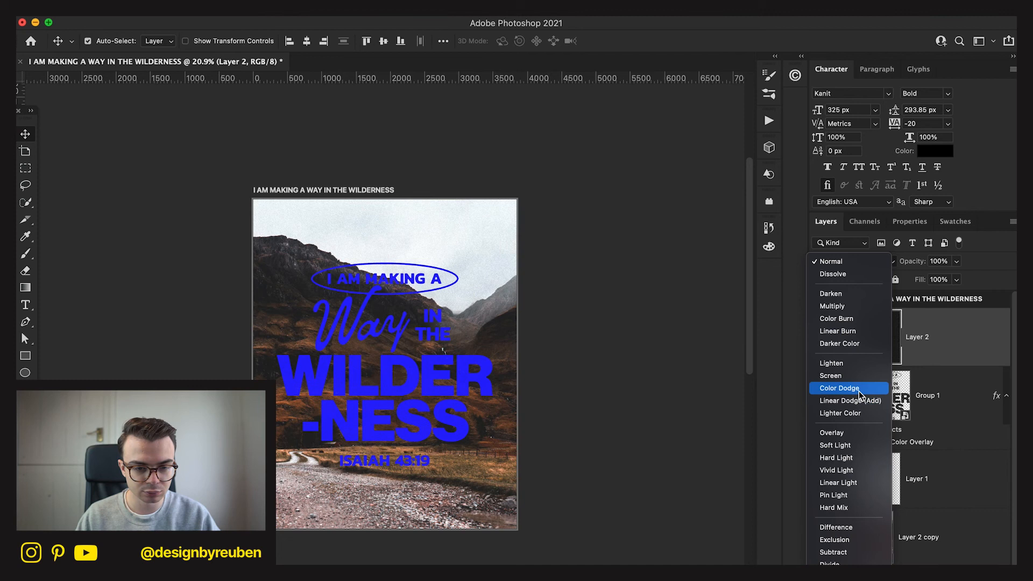
{"action": "left_click", "coordinate": [858, 390]}
{"action": "double_click", "coordinate": [917, 336]}
{"action": "type", "text": "NOISE"}
{"action": "key", "text": "Return"}
{"action": "left_click", "coordinate": [526, 471]}
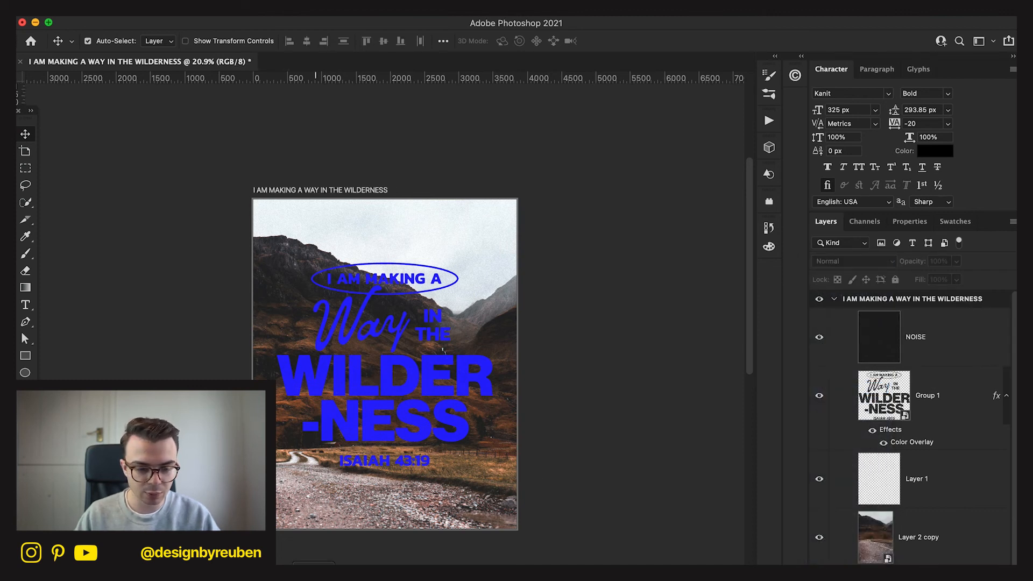
Switch to Finder, open the Film Dust folder in Assets > Overlays & Textures, and bring texture 18 into the poster.
{"action": "left_click", "coordinate": [315, 575]}
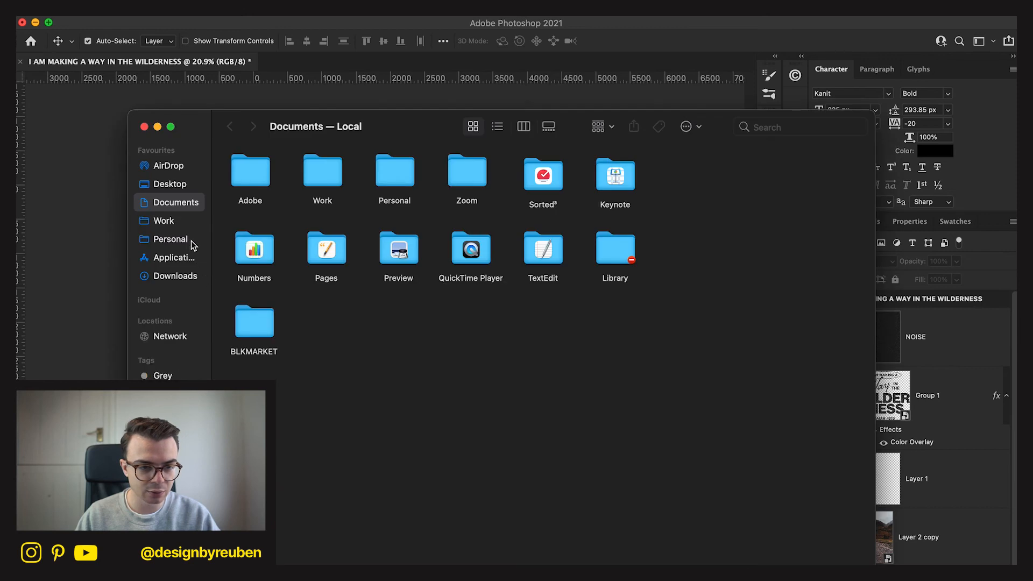
{"action": "left_click", "coordinate": [192, 241]}
{"action": "double_click", "coordinate": [250, 175]}
{"action": "double_click", "coordinate": [250, 175]}
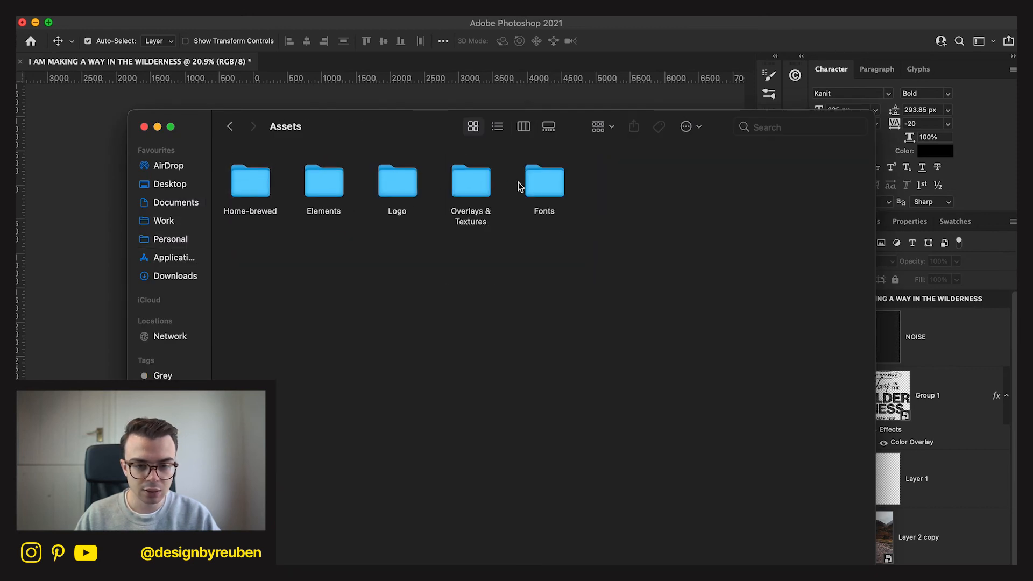
{"action": "double_click", "coordinate": [470, 182]}
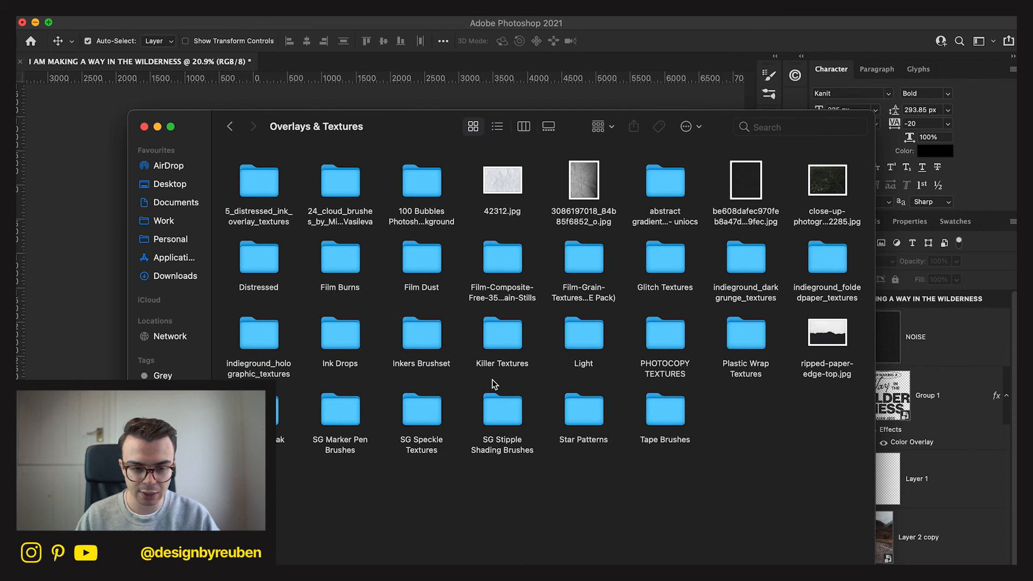
{"action": "double_click", "coordinate": [412, 264]}
{"action": "left_click_drag", "start_coordinate": [410, 401], "coordinate": [323, 341]}
Place the film dust texture 18 across the whole poster and set its blend mode to Color Dodge.
{"action": "key", "text": "super+Tab"}
{"action": "left_click_drag", "start_coordinate": [443, 351], "coordinate": [430, 468]}
{"action": "left_click_drag", "start_coordinate": [406, 383], "coordinate": [546, 375]}
{"action": "left_click", "coordinate": [634, 41]}
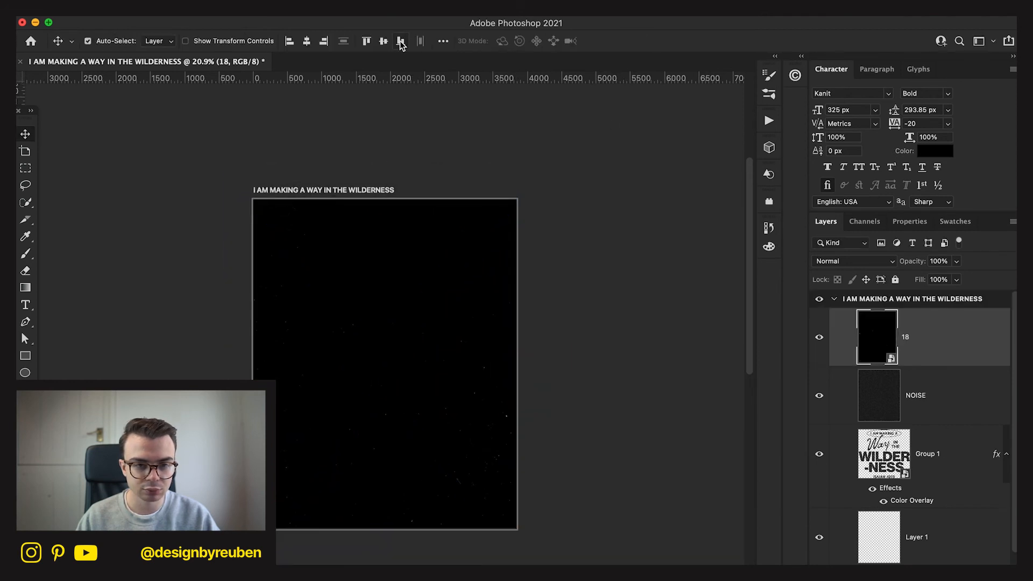
{"action": "left_click", "coordinate": [855, 264]}
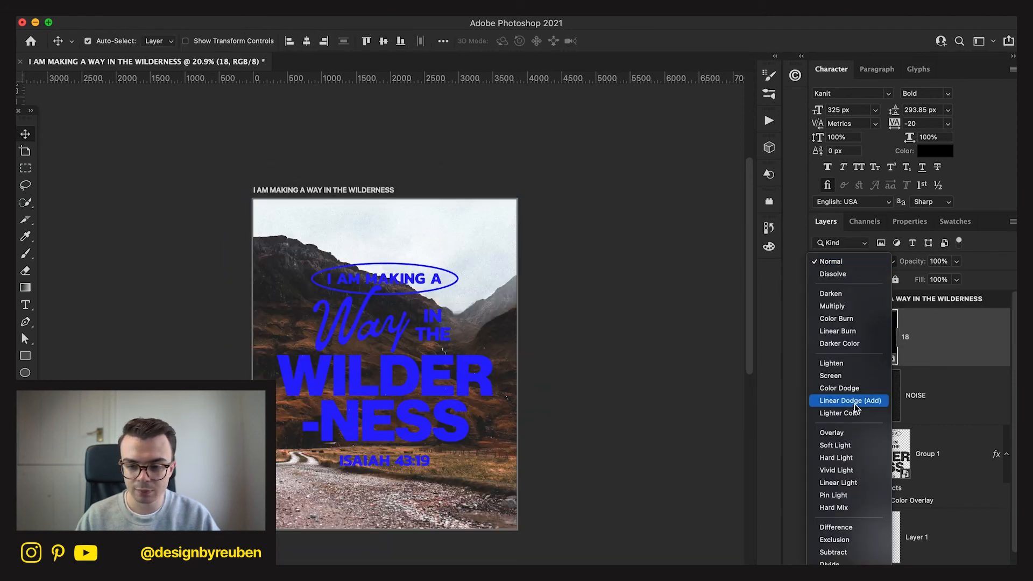
{"action": "left_click", "coordinate": [856, 390]}
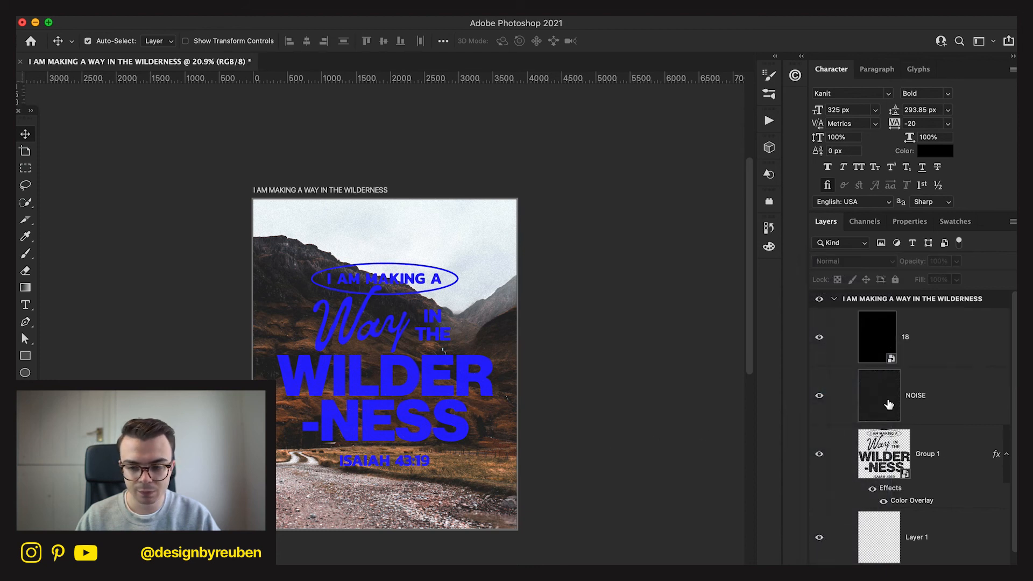
Try green and peach in the Group 1 lettering's Color Overlay, then apply orange with H 20, S 100, B 98.
{"action": "left_click", "coordinate": [914, 469]}
{"action": "double_click", "coordinate": [903, 502]}
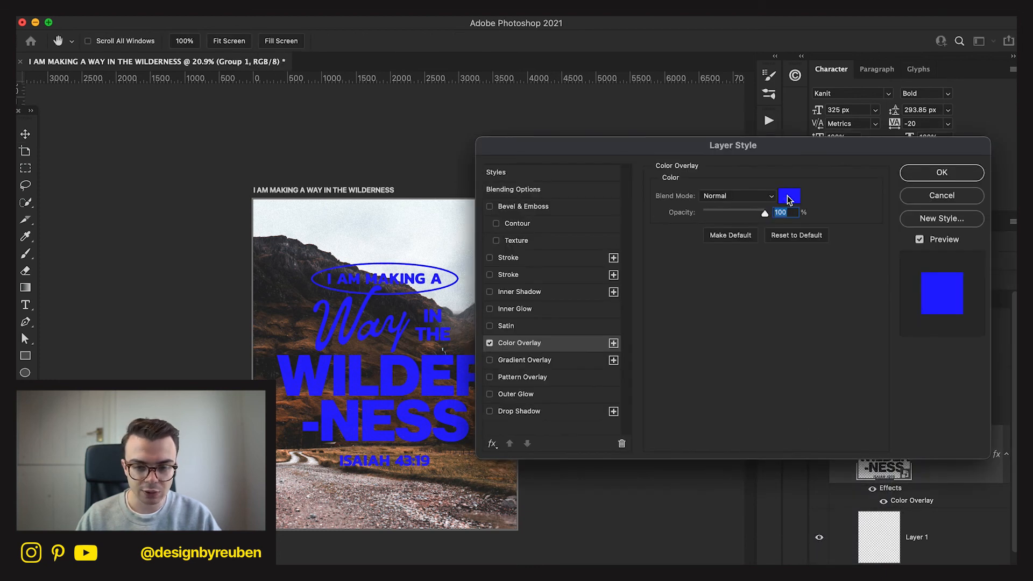
{"action": "left_click", "coordinate": [788, 197]}
{"action": "left_click_drag", "start_coordinate": [595, 452], "coordinate": [533, 443]}
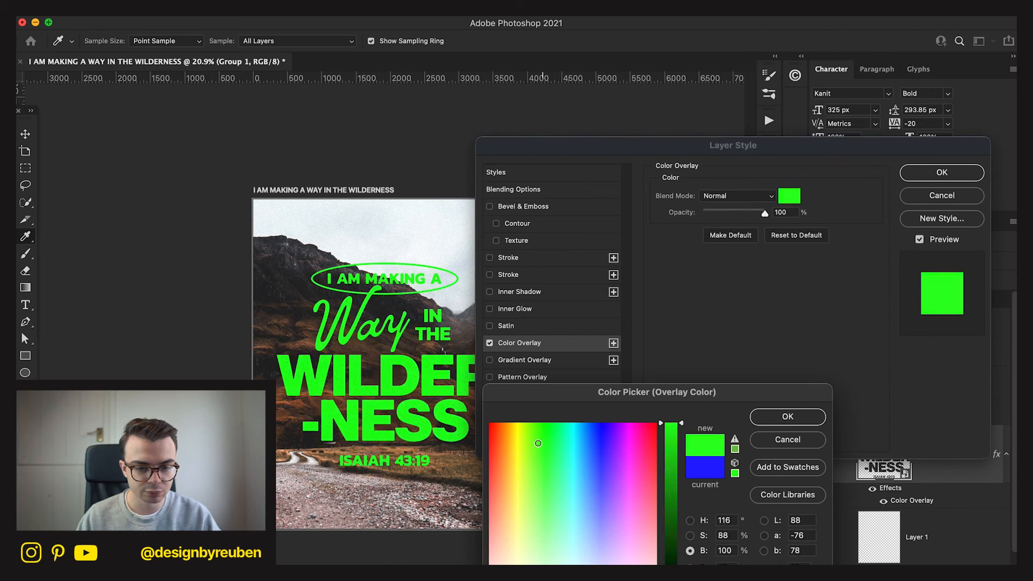
{"action": "left_click", "coordinate": [469, 475]}
{"action": "left_click", "coordinate": [538, 466]}
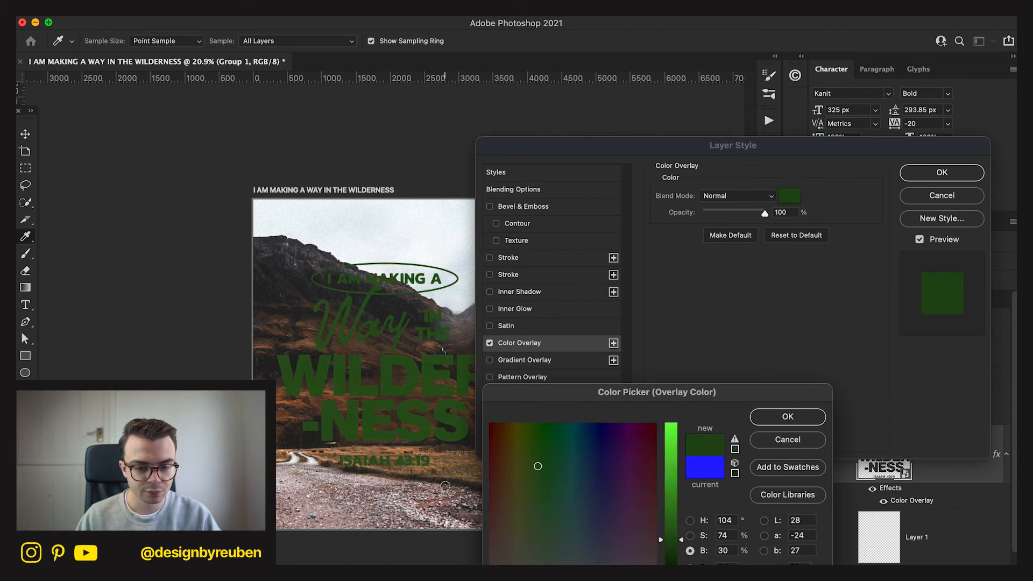
{"action": "left_click", "coordinate": [502, 539]}
{"action": "left_click_drag", "start_coordinate": [672, 539], "coordinate": [684, 402]}
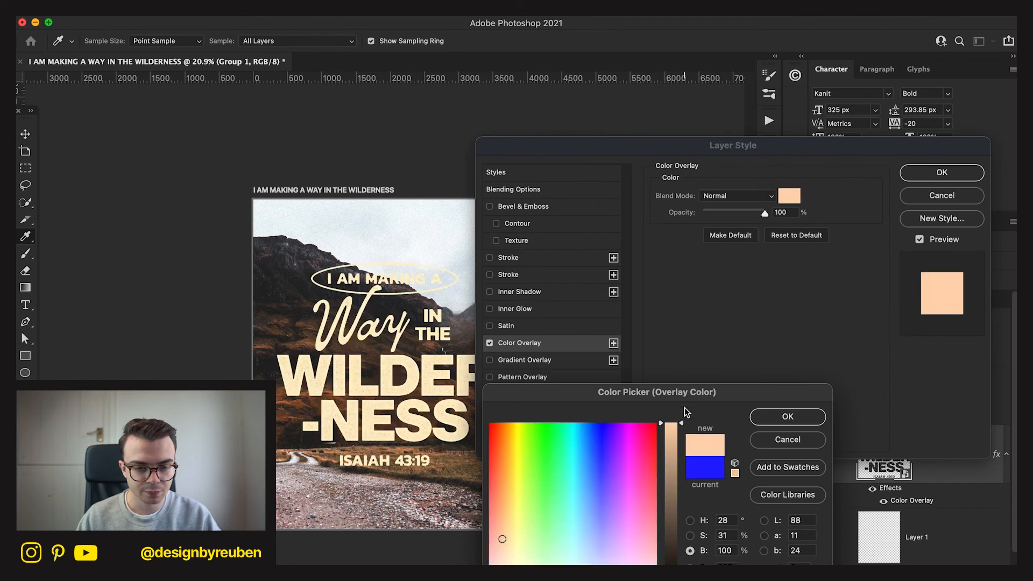
{"action": "left_click_drag", "start_coordinate": [671, 441], "coordinate": [669, 426]}
{"action": "mouse_move", "coordinate": [569, 464]}
{"action": "left_mouse_down"}
{"action": "mouse_move", "coordinate": [521, 454]}
{"action": "mouse_move", "coordinate": [498, 428]}
{"action": "left_mouse_up"}
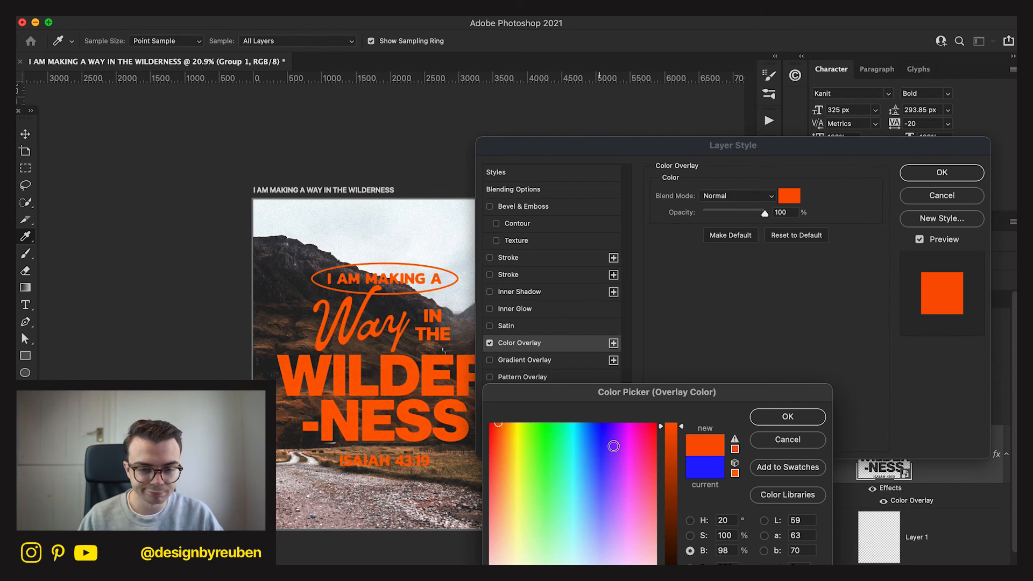
{"action": "left_click", "coordinate": [775, 418]}
{"action": "left_click", "coordinate": [959, 173]}
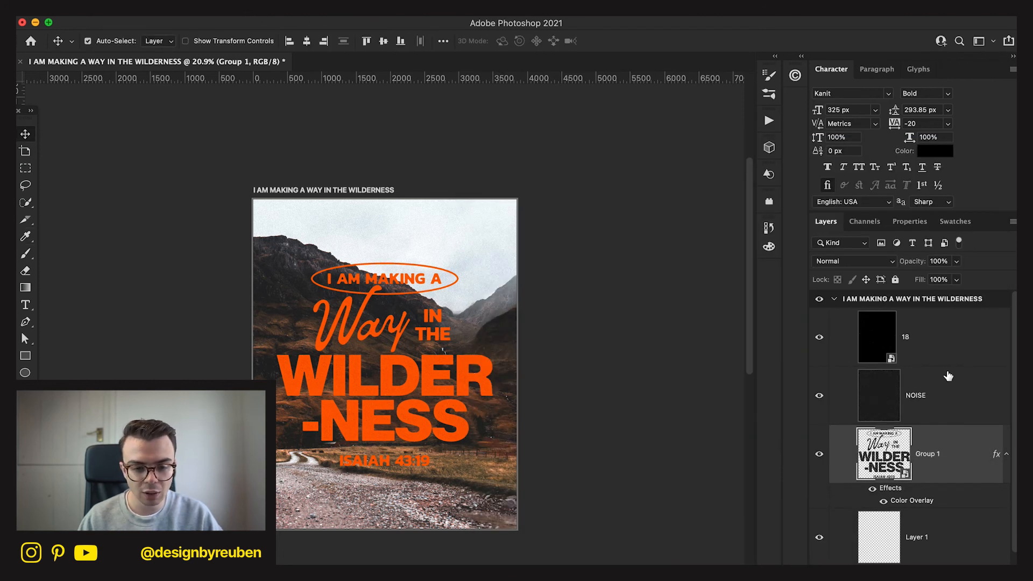
Convert the Group 1 lettering and its color overlay into a new smart object.
{"action": "scroll", "coordinate": [523, 419], "scroll_direction": "up", "scroll_amount": 3}
{"action": "scroll", "coordinate": [522, 419], "scroll_direction": "down", "scroll_amount": 2}
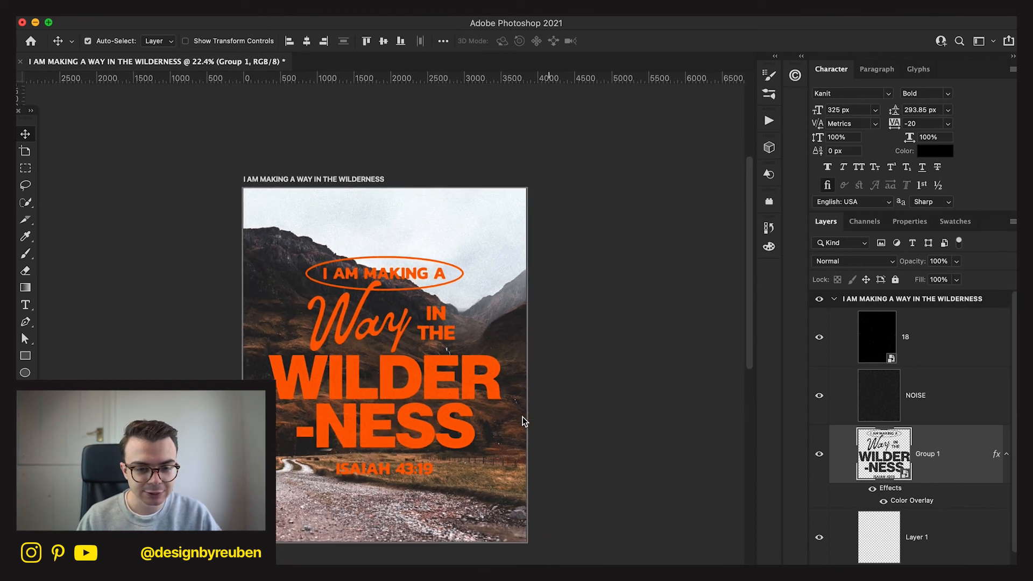
{"action": "right_click", "coordinate": [956, 476]}
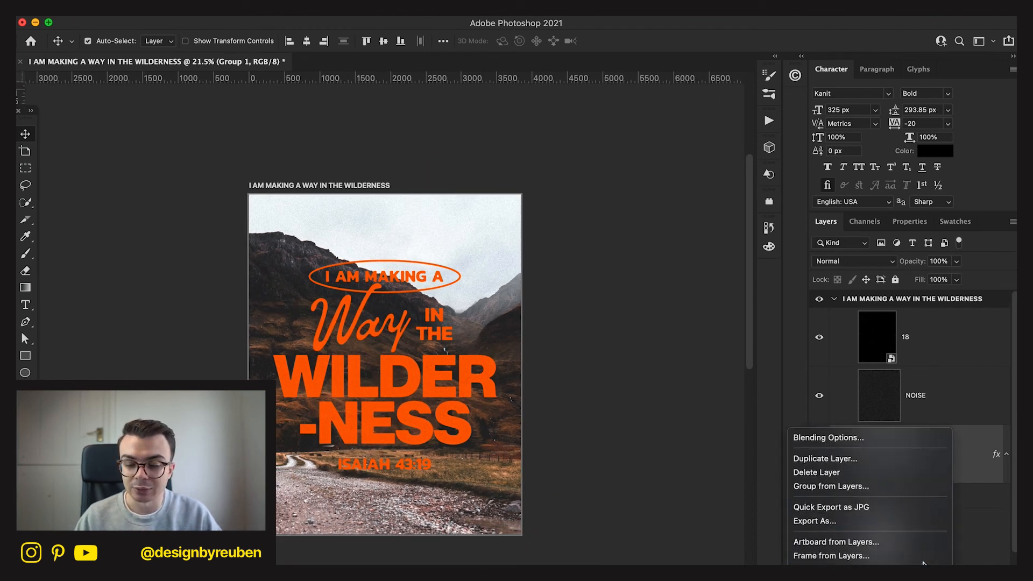
{"action": "left_click", "coordinate": [899, 426]}
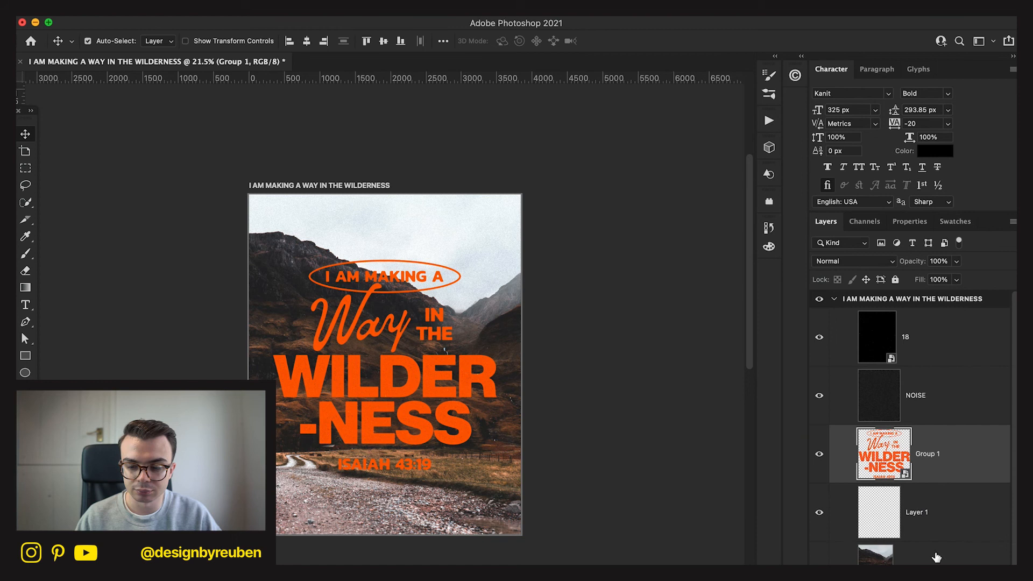
Apply Auto Tone, Auto Color and Auto Contrast to the valley photo in Layer 2 copy.
{"action": "left_click", "coordinate": [948, 532]}
{"action": "left_click", "coordinate": [170, 10]}
{"action": "left_click", "coordinate": [190, 62]}
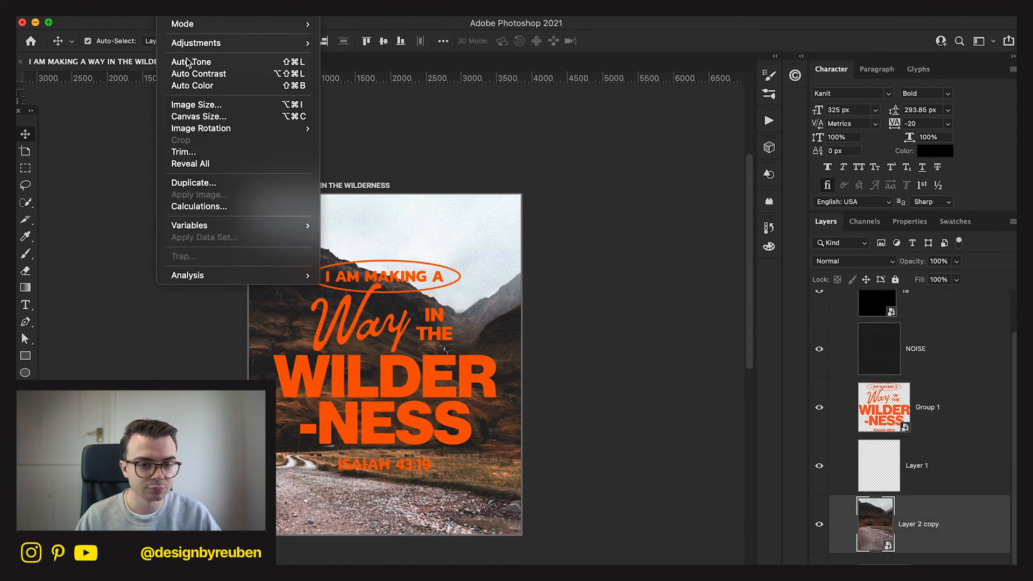
{"action": "left_click", "coordinate": [170, 9]}
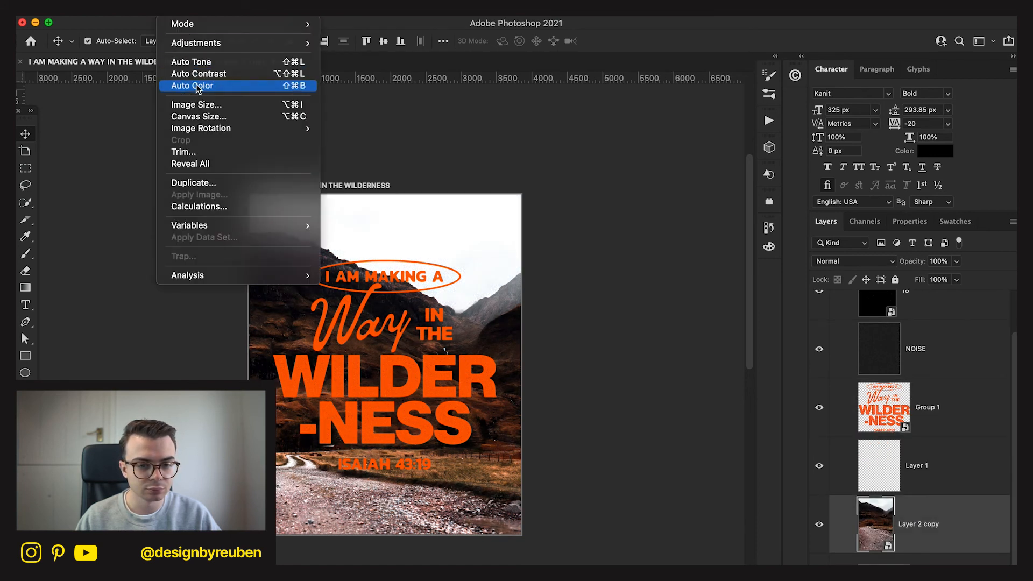
{"action": "left_click", "coordinate": [196, 86]}
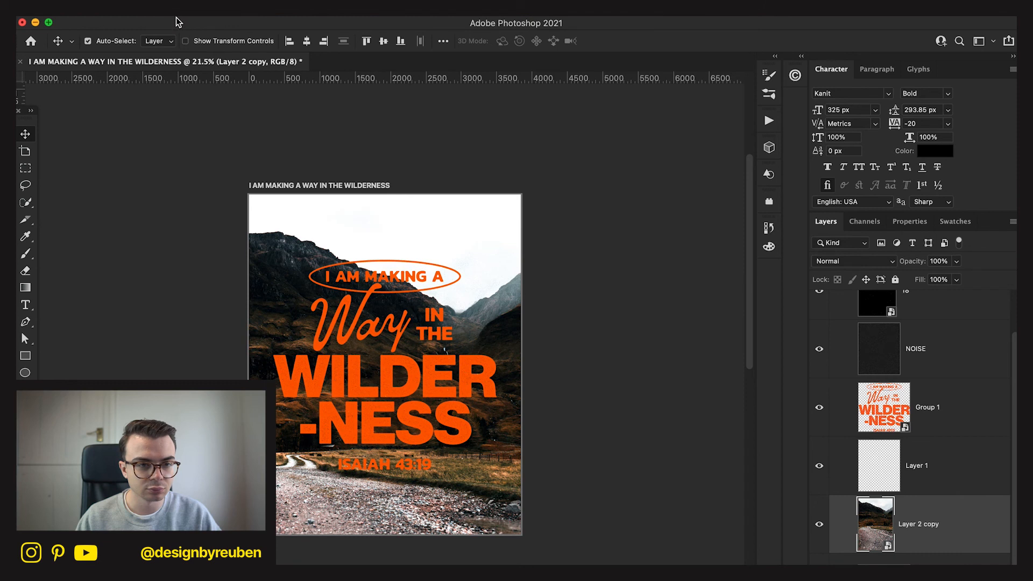
{"action": "left_click", "coordinate": [171, 10]}
{"action": "left_click", "coordinate": [187, 73]}
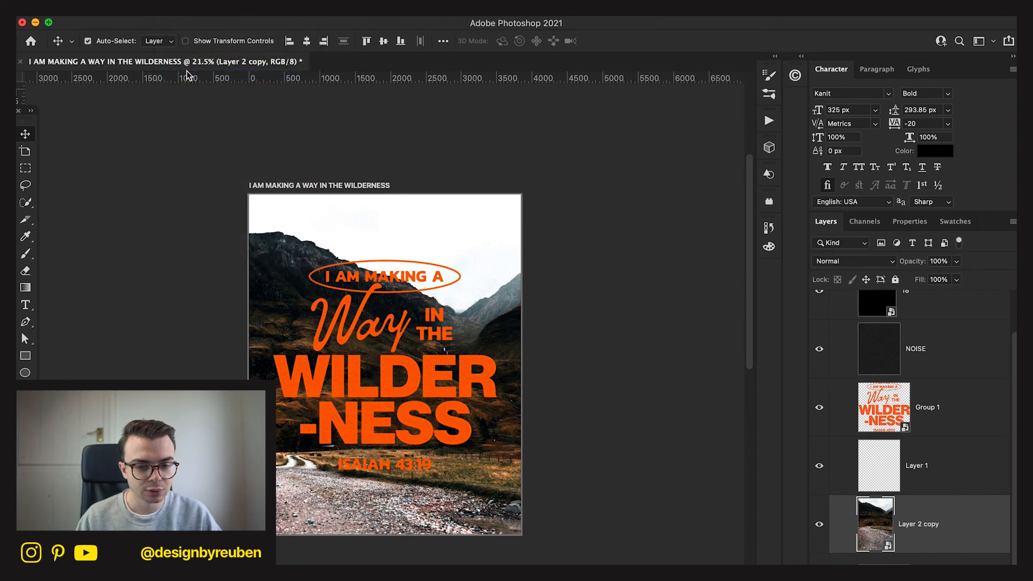
{"action": "mouse_move", "coordinate": [537, 453]}
{"action": "left_mouse_down"}
{"action": "mouse_move", "coordinate": [544, 430]}
{"action": "mouse_move", "coordinate": [543, 453]}
{"action": "mouse_move", "coordinate": [557, 444]}
{"action": "left_mouse_up"}
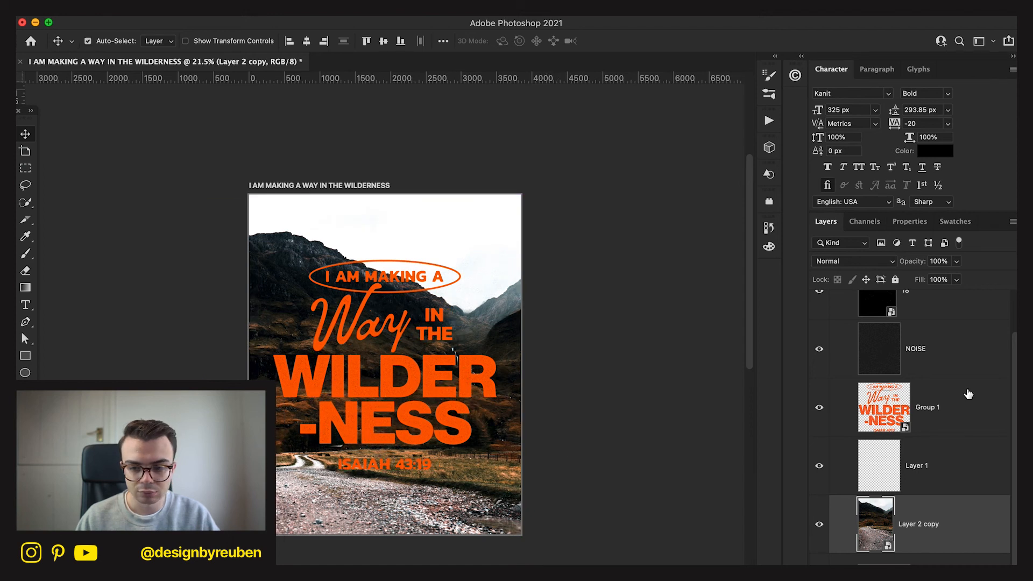
{"action": "left_click", "coordinate": [963, 368]}
{"action": "left_click_drag", "start_coordinate": [912, 265], "coordinate": [882, 269]}
{"action": "key", "text": "super+z"}
Add an Exposure adjustment layer with Offset +0.0091 and move it above texture 18, to the top of the layer stack.
{"action": "left_click", "coordinate": [926, 573]}
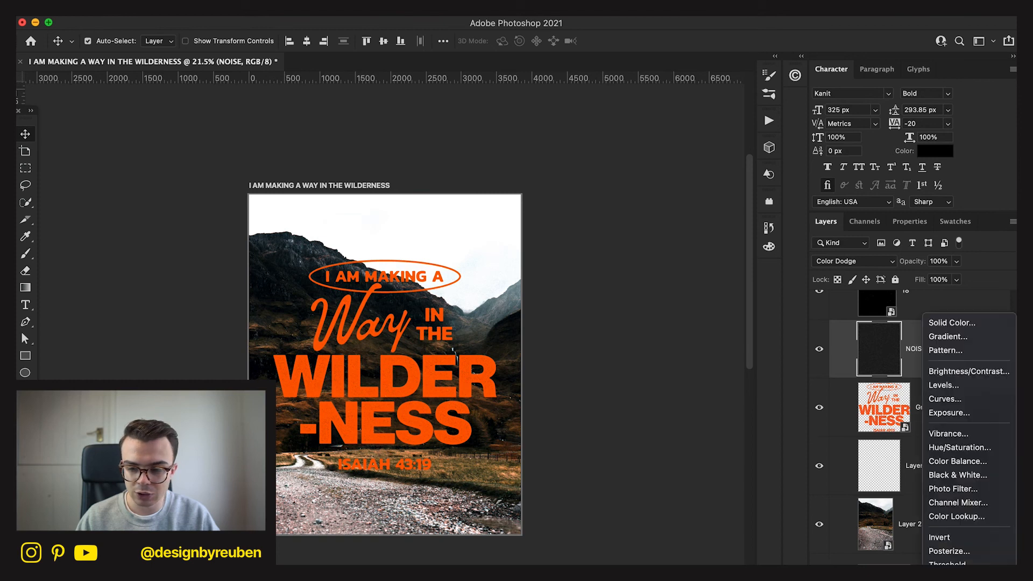
{"action": "left_click", "coordinate": [950, 415]}
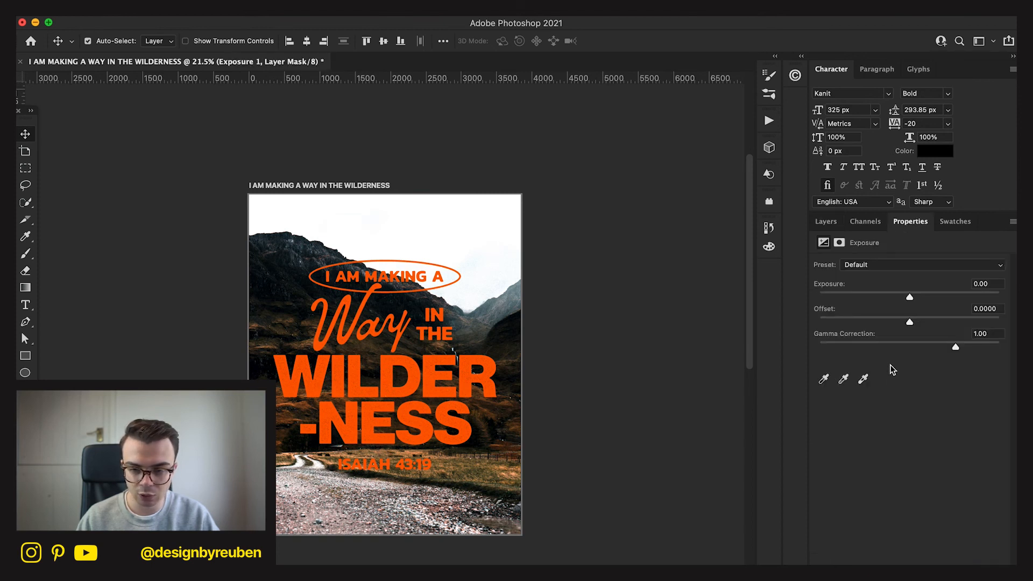
{"action": "left_click_drag", "start_coordinate": [913, 320], "coordinate": [911, 321]}
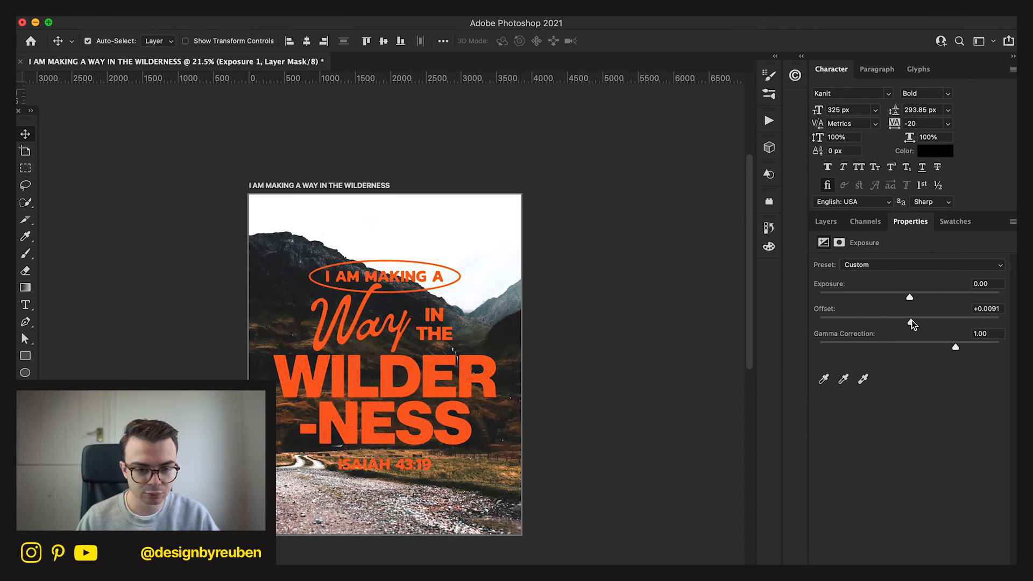
{"action": "left_click", "coordinate": [826, 222]}
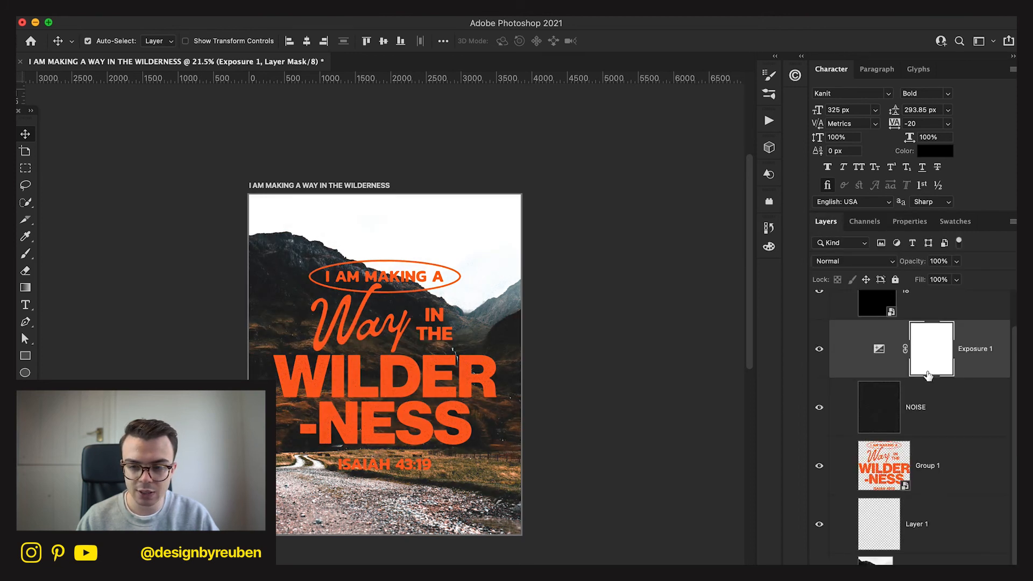
{"action": "left_click_drag", "start_coordinate": [966, 371], "coordinate": [936, 316]}
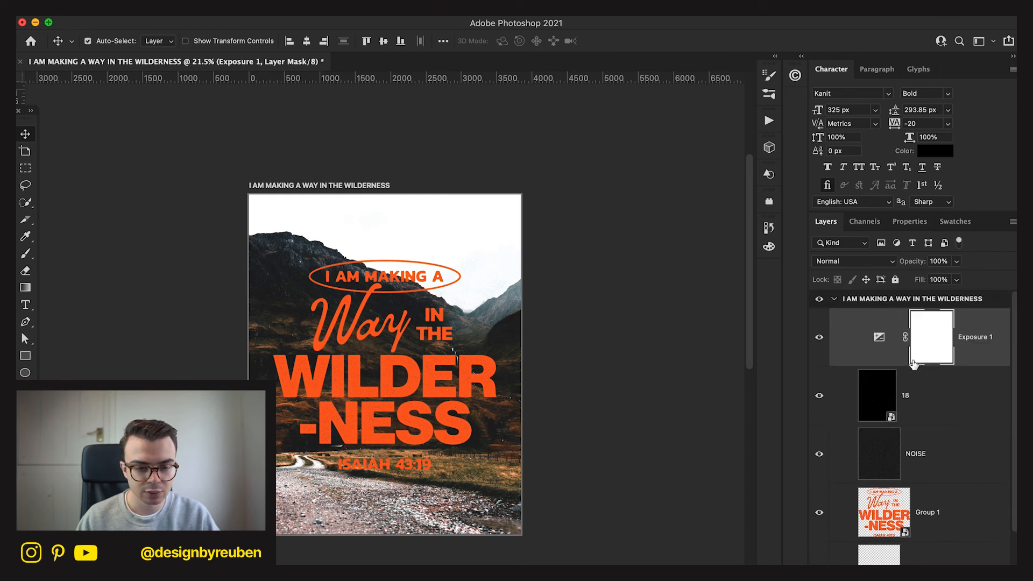
Add a Color Overlay to the Group 1 lettering, trying yellow and orange-red, and apply yellow-green with H 68, S 59, B 98.
{"action": "scroll", "coordinate": [642, 482], "scroll_direction": "up", "scroll_amount": 1}
{"action": "left_click", "coordinate": [957, 537]}
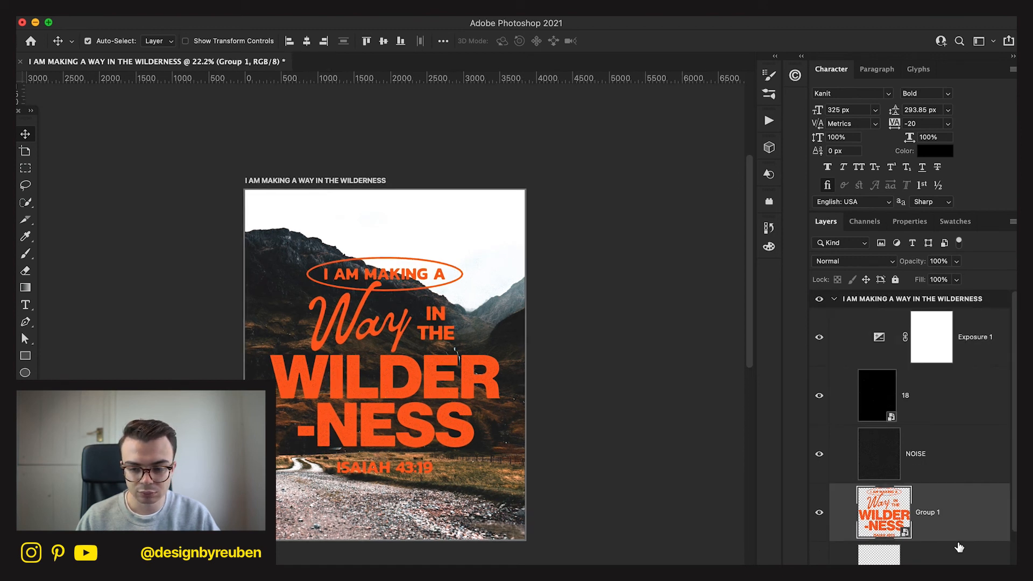
{"action": "scroll", "coordinate": [954, 529], "scroll_direction": "down", "scroll_amount": 1}
{"action": "double_click", "coordinate": [953, 497]}
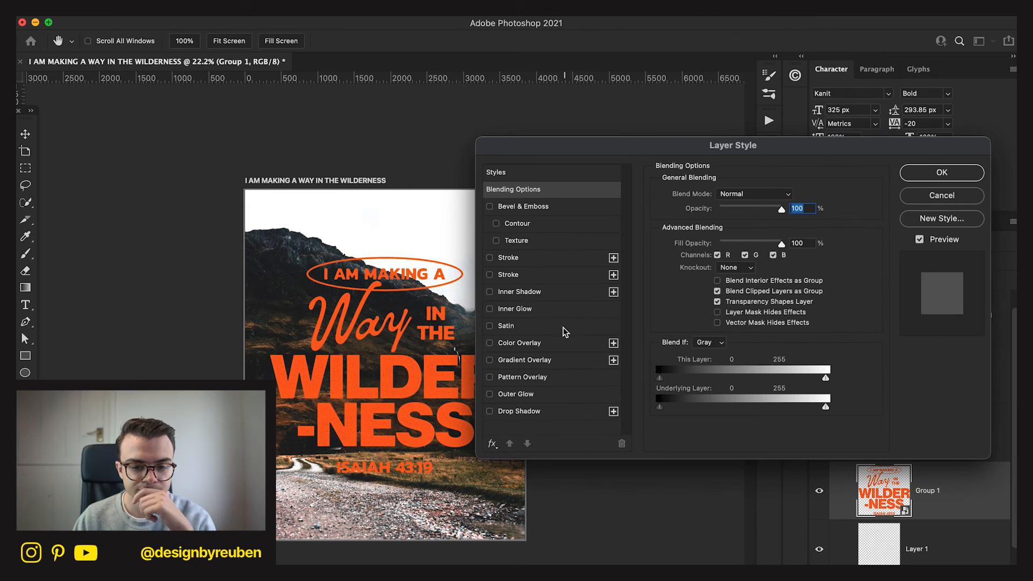
{"action": "left_click", "coordinate": [553, 344]}
{"action": "left_click", "coordinate": [789, 195]}
{"action": "left_click_drag", "start_coordinate": [554, 454], "coordinate": [518, 489]}
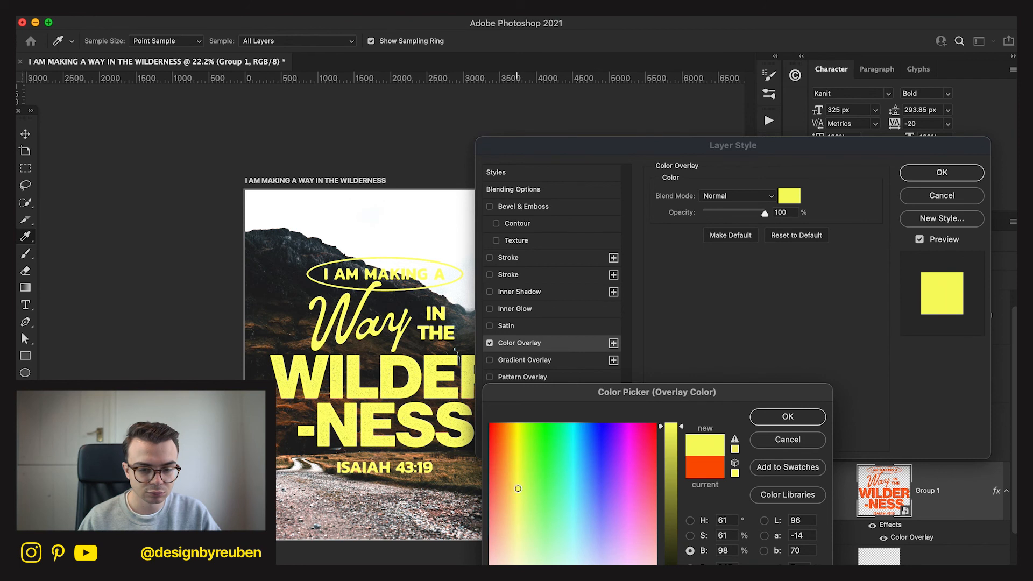
{"action": "left_click_drag", "start_coordinate": [648, 476], "coordinate": [496, 414]}
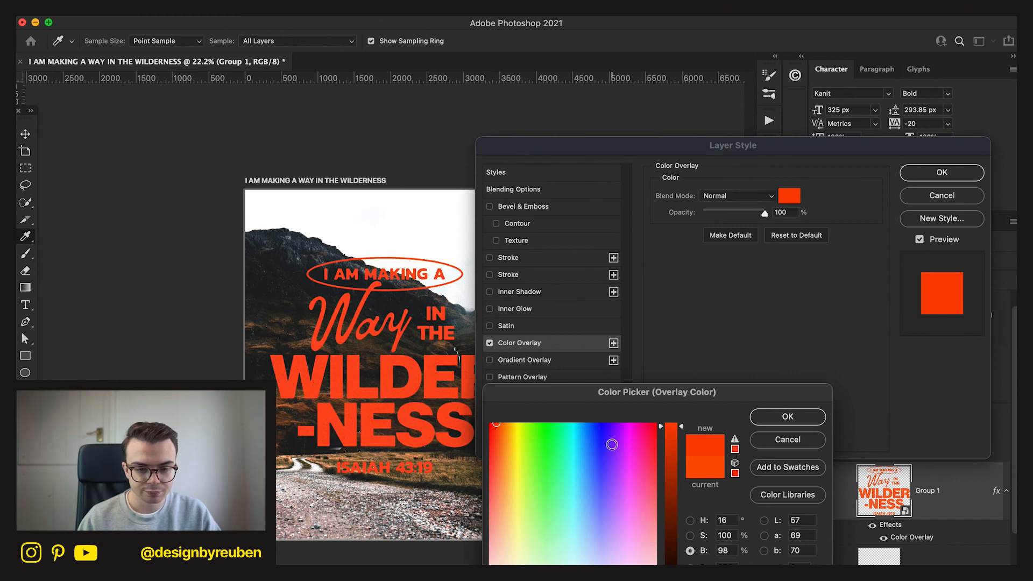
{"action": "left_click_drag", "start_coordinate": [545, 457], "coordinate": [518, 492]}
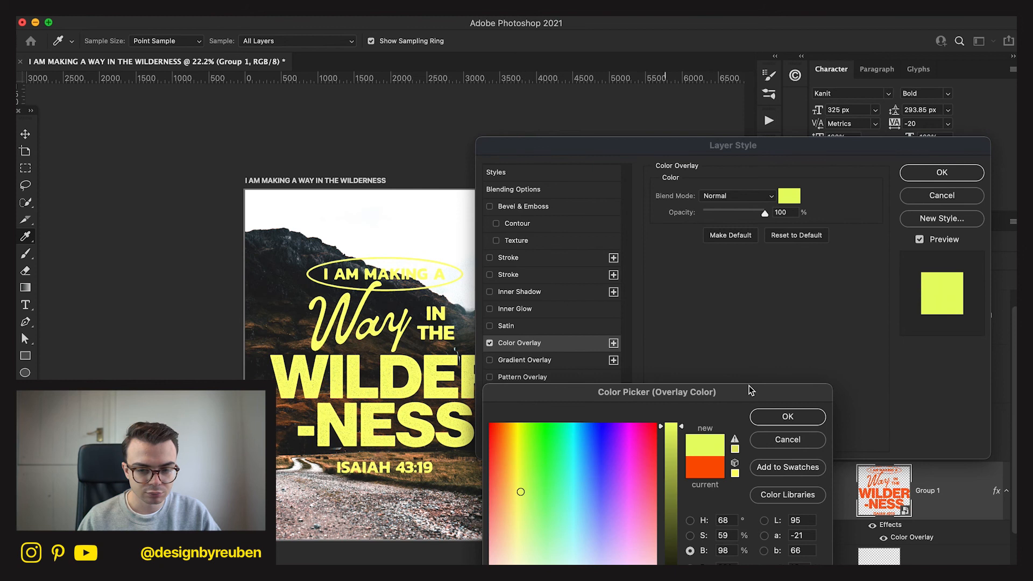
{"action": "left_click", "coordinate": [785, 416]}
{"action": "left_click", "coordinate": [941, 173]}
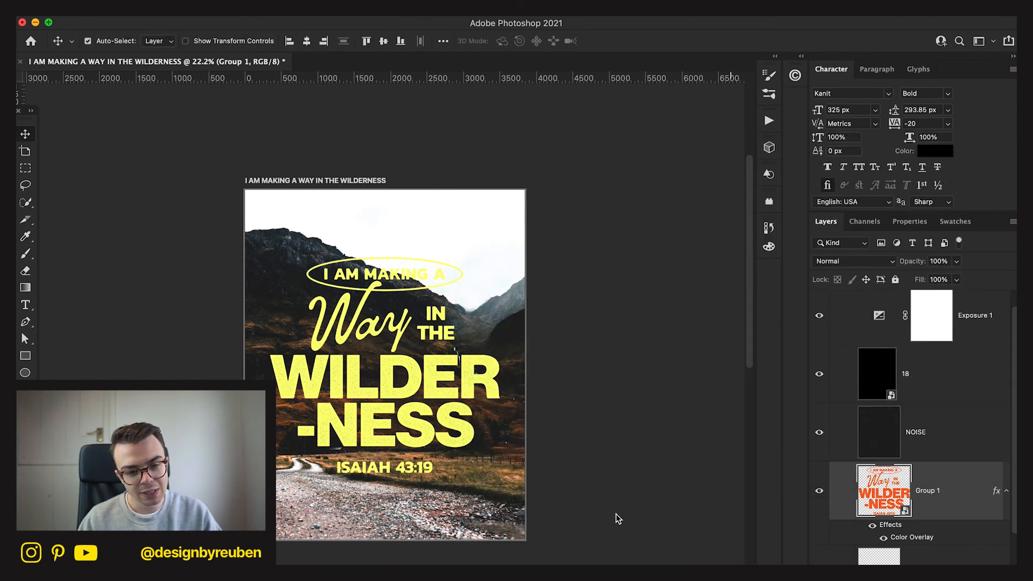
Delete the empty Layer 1 located between the Group 1 lettering and the valley photo.
{"action": "scroll", "coordinate": [970, 540], "scroll_direction": "down", "scroll_amount": 2}
{"action": "left_click", "coordinate": [966, 534]}
{"action": "key", "text": "Delete"}
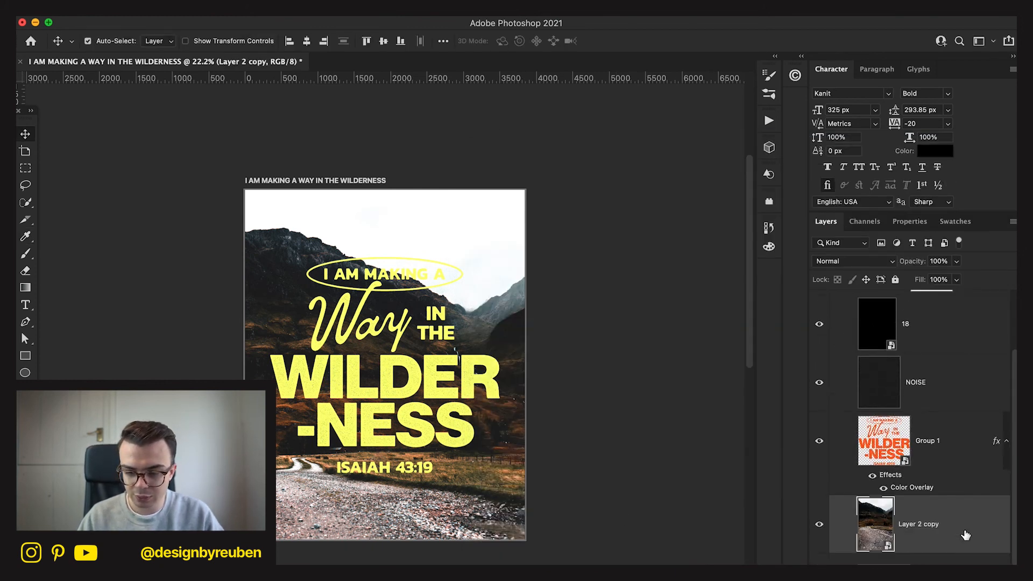
Add an Exposure adjustment layer above Layer 2 copy with Exposure -0.51, Offset 0 and Gamma Correction 1.10.
{"action": "left_click", "coordinate": [918, 573]}
{"action": "left_click", "coordinate": [962, 418]}
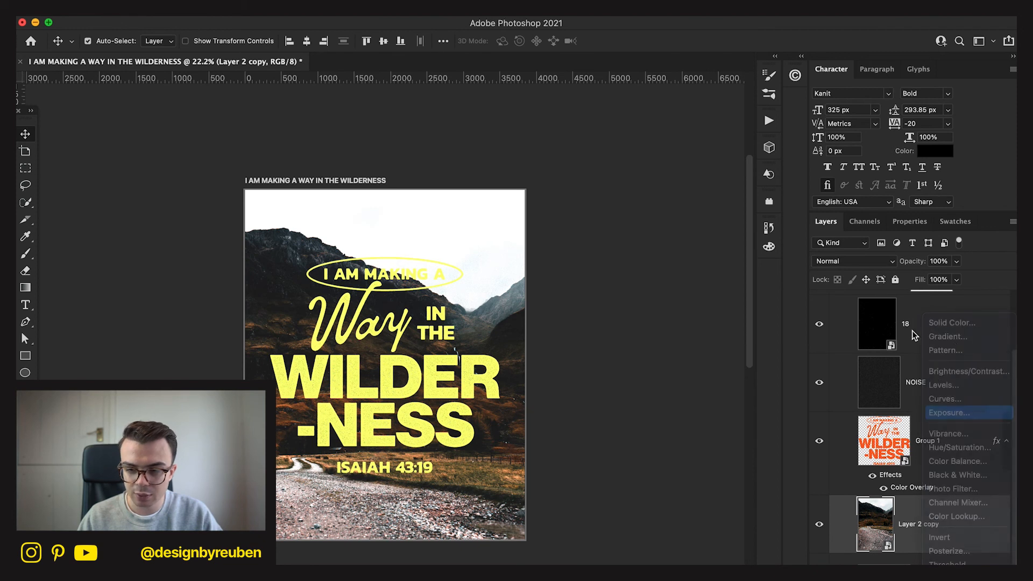
{"action": "left_click_drag", "start_coordinate": [907, 293], "coordinate": [902, 294]}
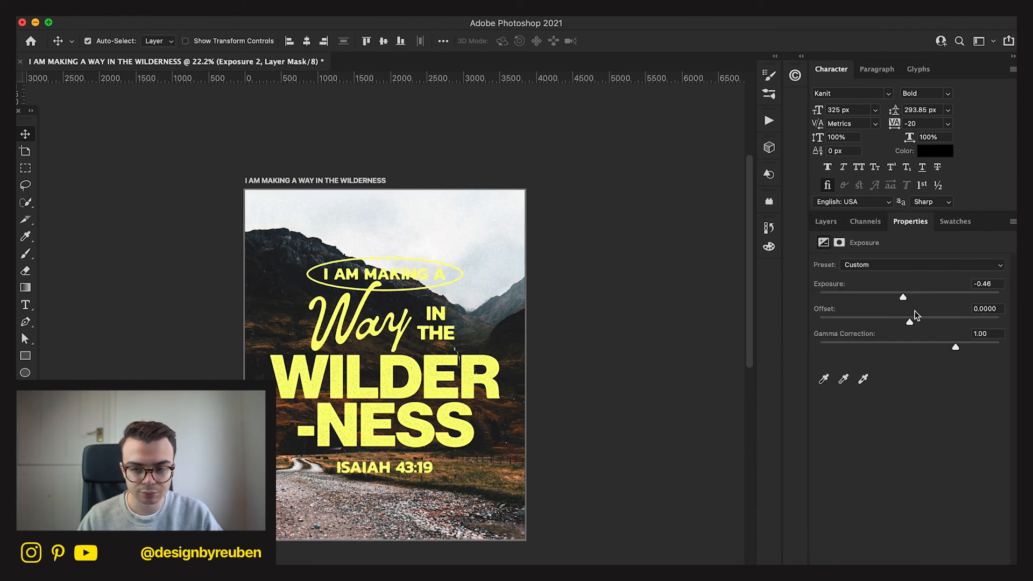
{"action": "left_click_drag", "start_coordinate": [914, 322], "coordinate": [909, 321]}
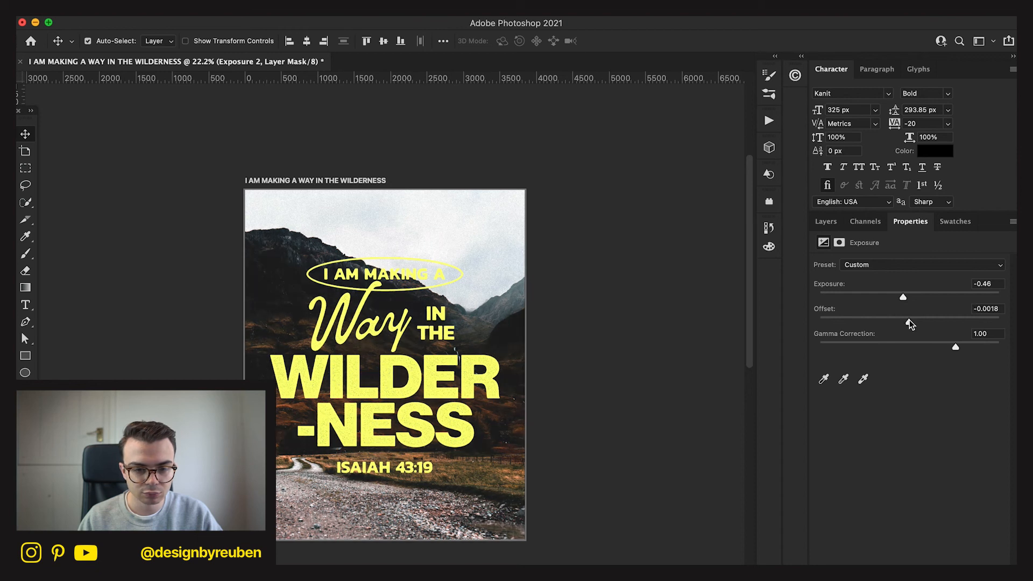
{"action": "left_click", "coordinate": [981, 310]}
{"action": "type", "text": "0"}
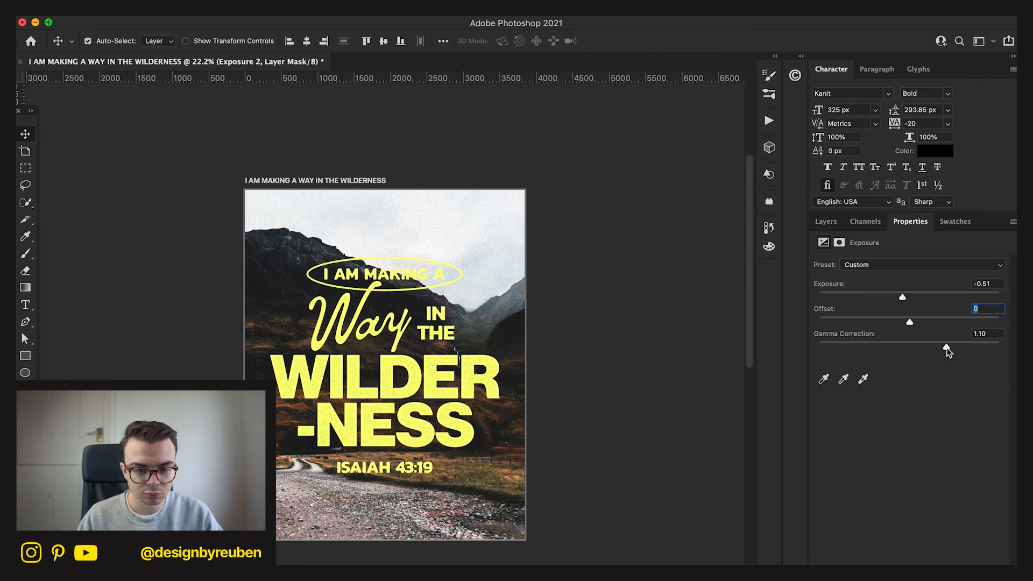
{"action": "left_click_drag", "start_coordinate": [948, 347], "coordinate": [946, 347]}
{"action": "left_click", "coordinate": [826, 221]}
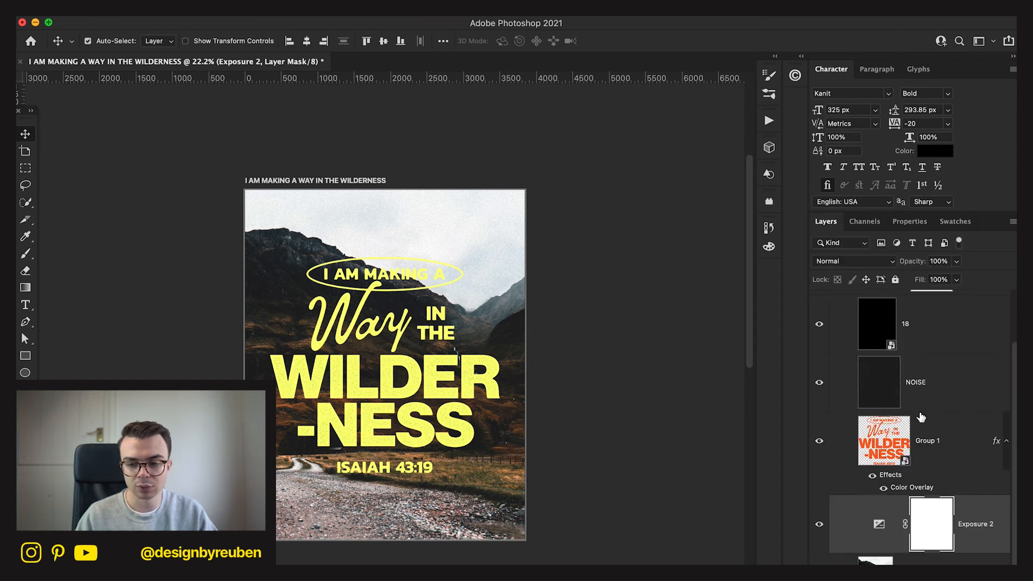
Change the Group 1 lettering's Color Overlay to red with H 0, S 95, B 98.
{"action": "double_click", "coordinate": [913, 487]}
{"action": "left_click", "coordinate": [789, 196]}
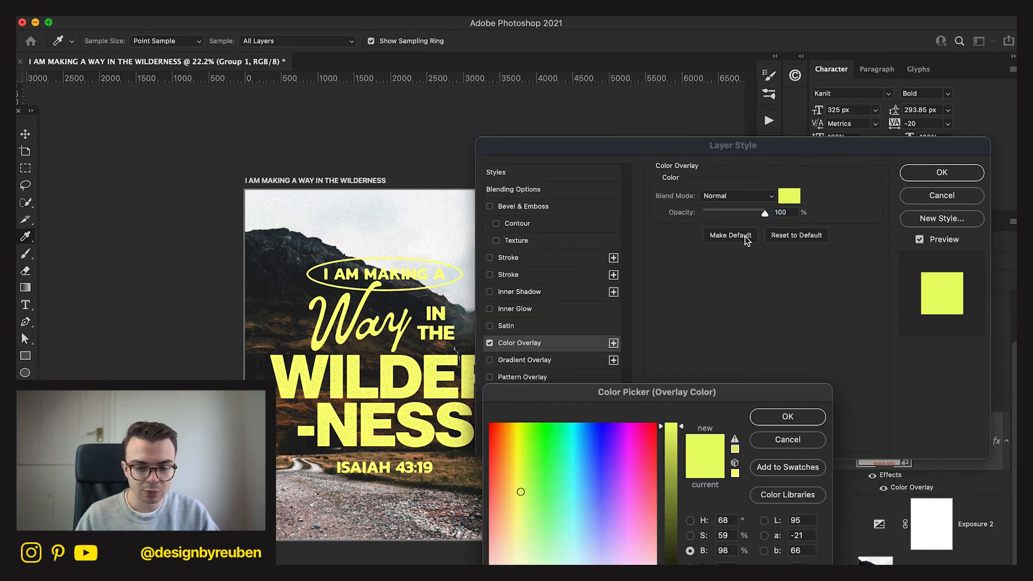
{"action": "left_click_drag", "start_coordinate": [545, 434], "coordinate": [656, 430]}
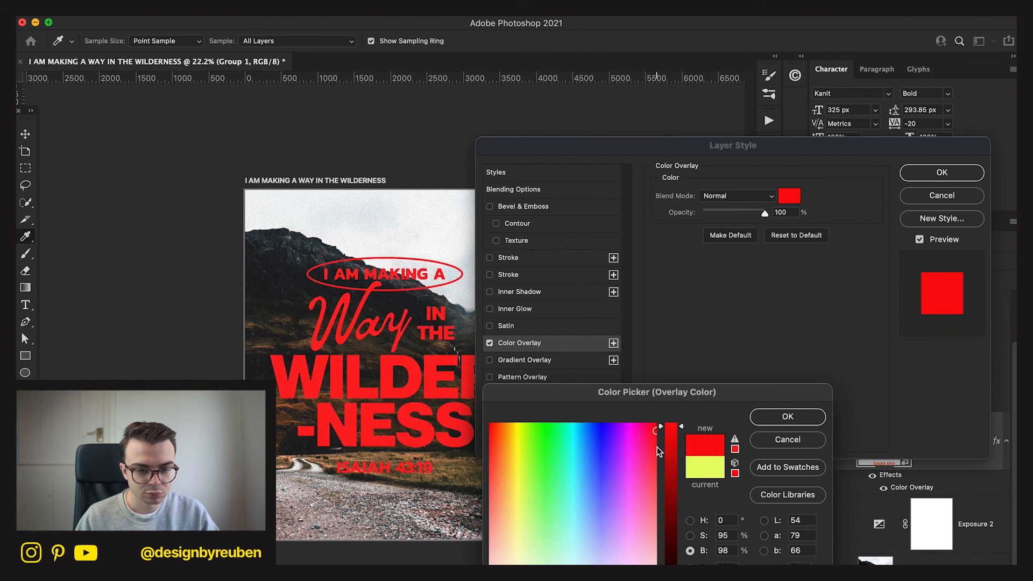
{"action": "left_click", "coordinate": [758, 417]}
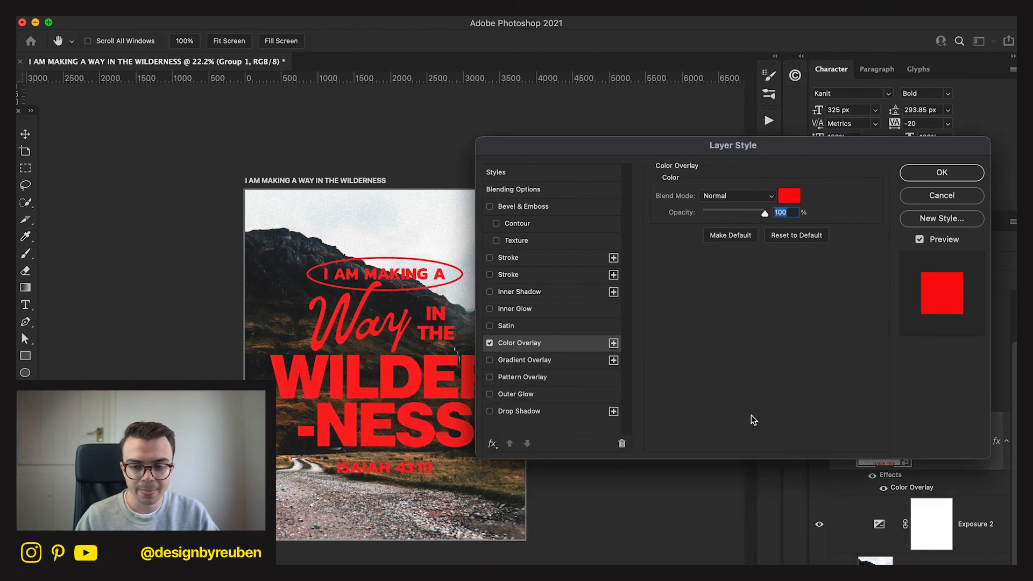
{"action": "left_click", "coordinate": [929, 178]}
{"action": "key", "text": "super+0"}
Convert the Group 1 lettering and its red color overlay into a new smart object.
{"action": "scroll", "coordinate": [658, 467], "scroll_direction": "up", "scroll_amount": 3}
{"action": "scroll", "coordinate": [658, 467], "scroll_direction": "down", "scroll_amount": 2}
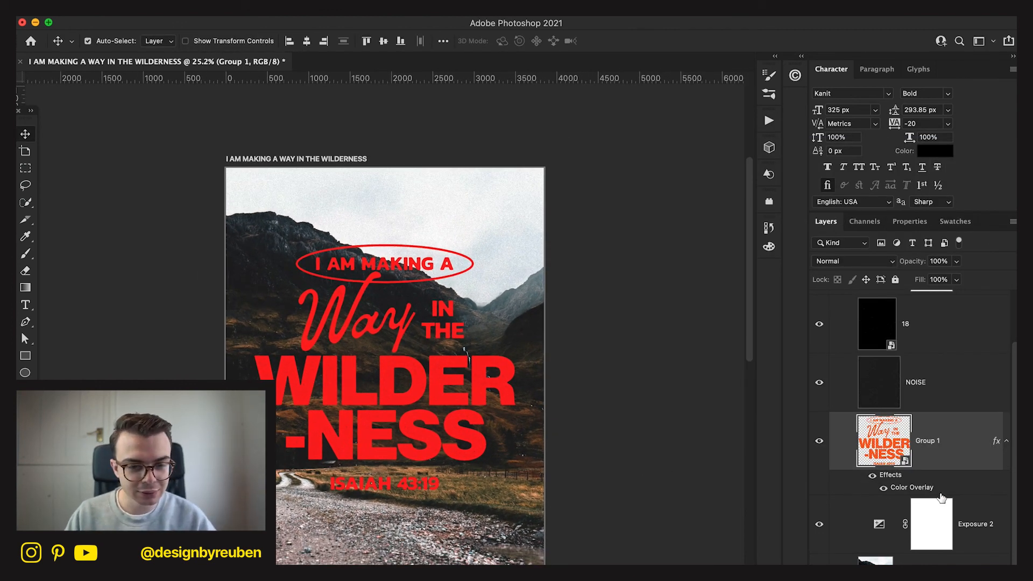
{"action": "scroll", "coordinate": [992, 385], "scroll_direction": "up", "scroll_amount": 2}
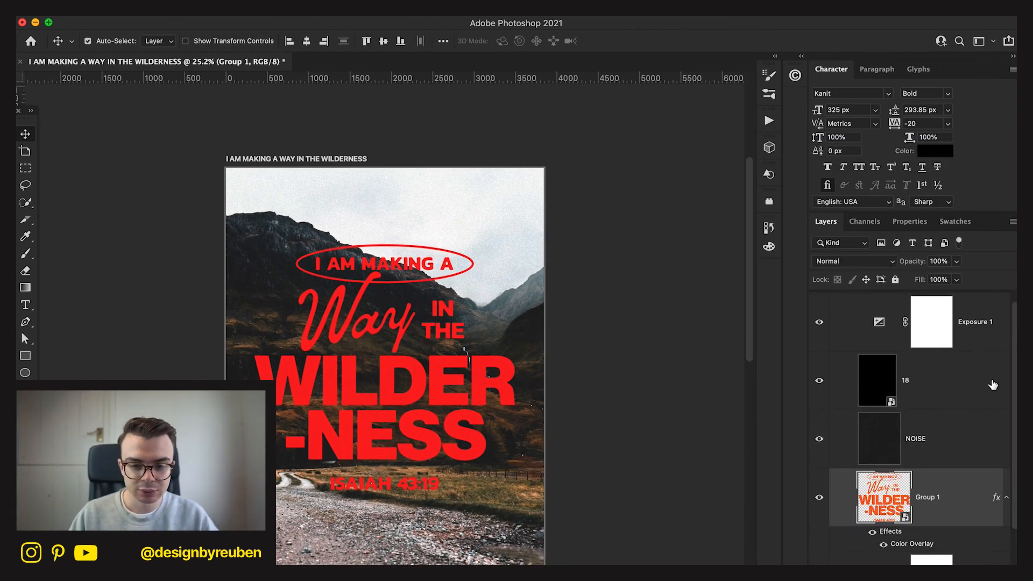
{"action": "right_click", "coordinate": [944, 485]}
{"action": "left_click", "coordinate": [907, 546]}
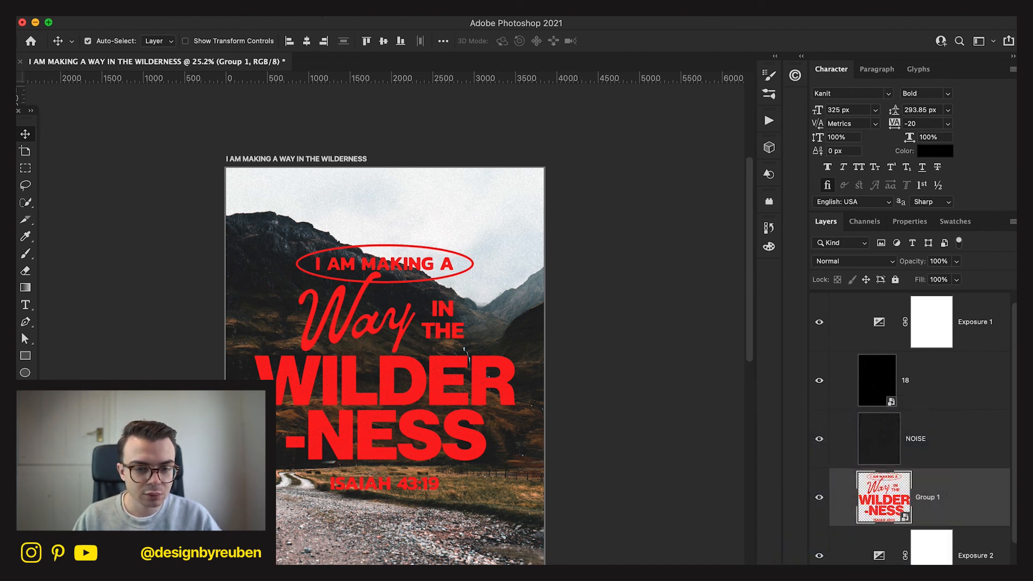
Apply the Filter Gallery's Grain texture with Regular grain type to the Group 1 lettering and convert the result into a new smart object.
{"action": "left_click", "coordinate": [318, 9]}
{"action": "left_click", "coordinate": [347, 86]}
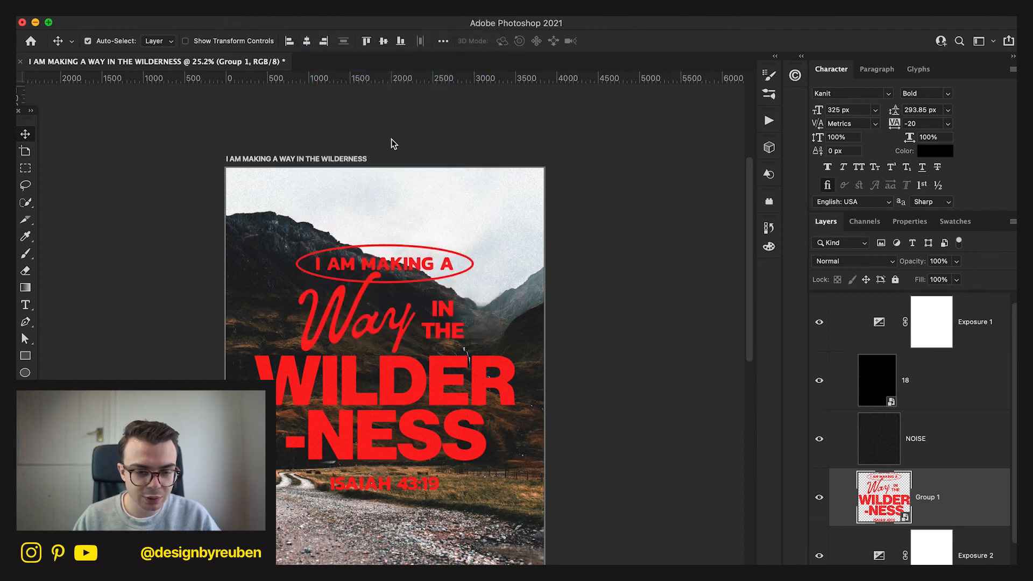
{"action": "left_click", "coordinate": [675, 351]}
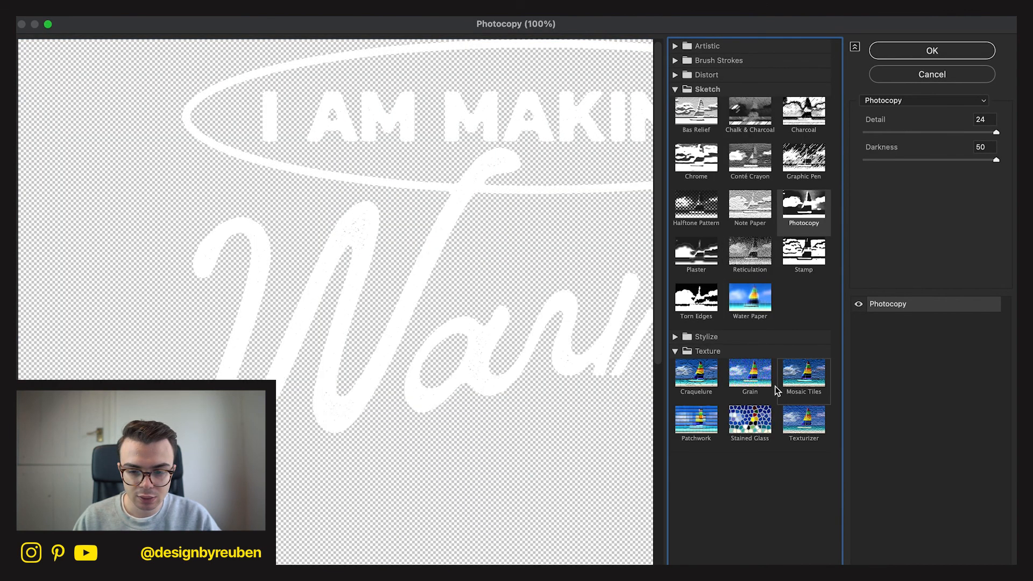
{"action": "left_click", "coordinate": [764, 376]}
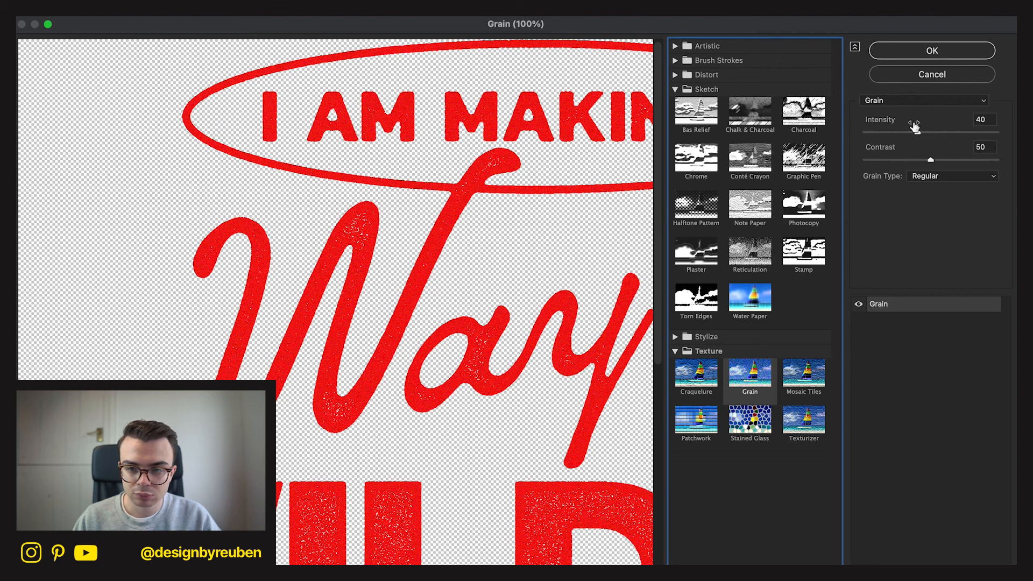
{"action": "left_click", "coordinate": [931, 51]}
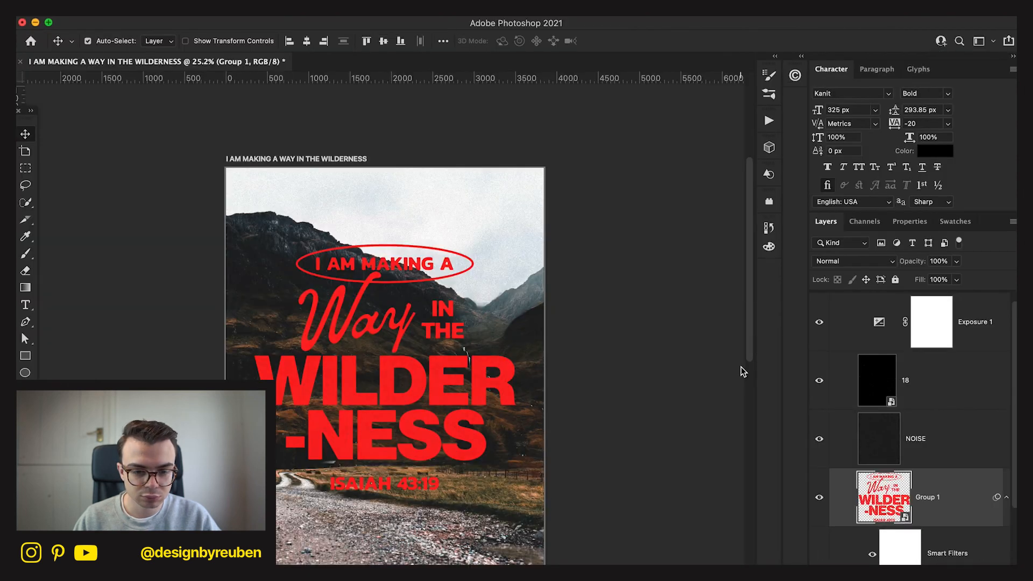
{"action": "right_click", "coordinate": [967, 493]}
{"action": "left_click", "coordinate": [911, 483]}
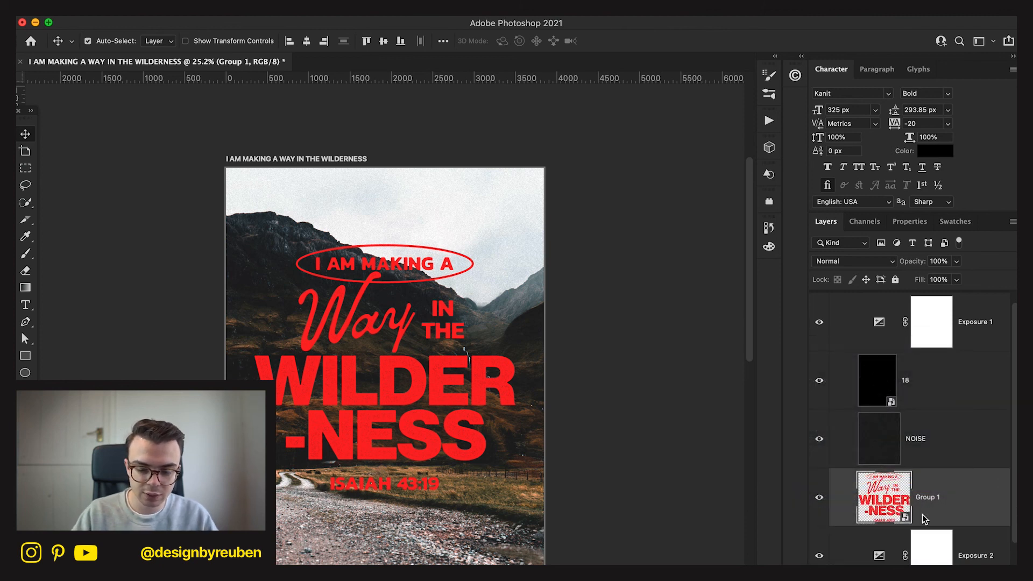
Try a glow by duplicating Group 1 and applying a Gaussian Blur with a 106 pixel radius to the copy.
{"action": "key", "text": "super+j"}
{"action": "left_click", "coordinate": [318, 7]}
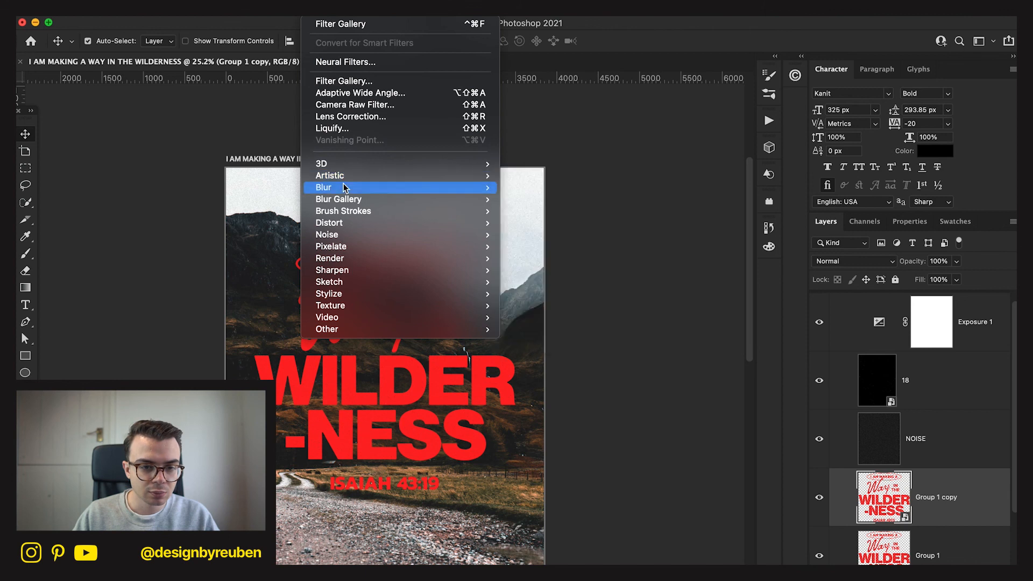
{"action": "mouse_move", "coordinate": [344, 188]}
{"action": "left_click", "coordinate": [586, 235]}
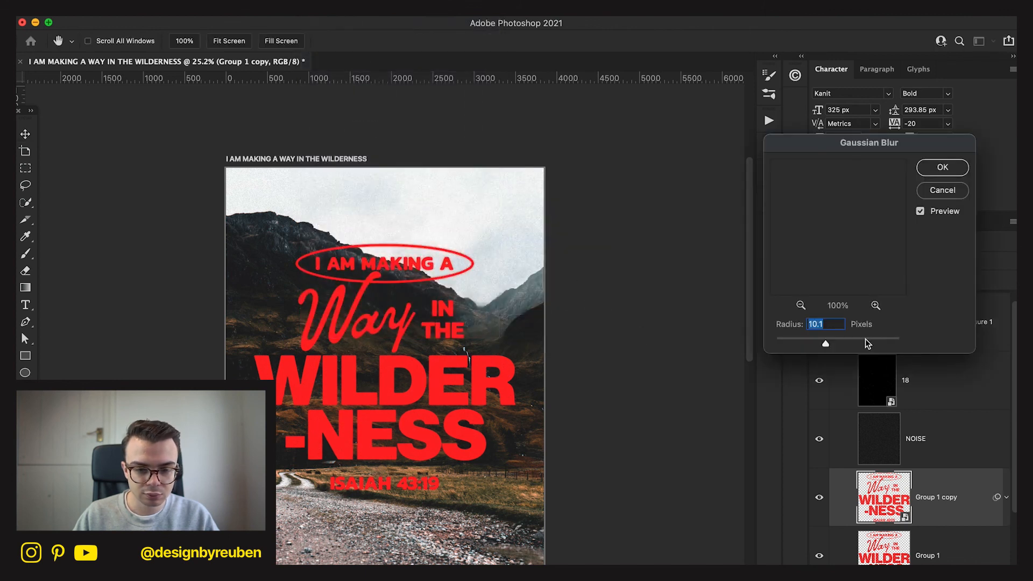
{"action": "left_click", "coordinate": [850, 338]}
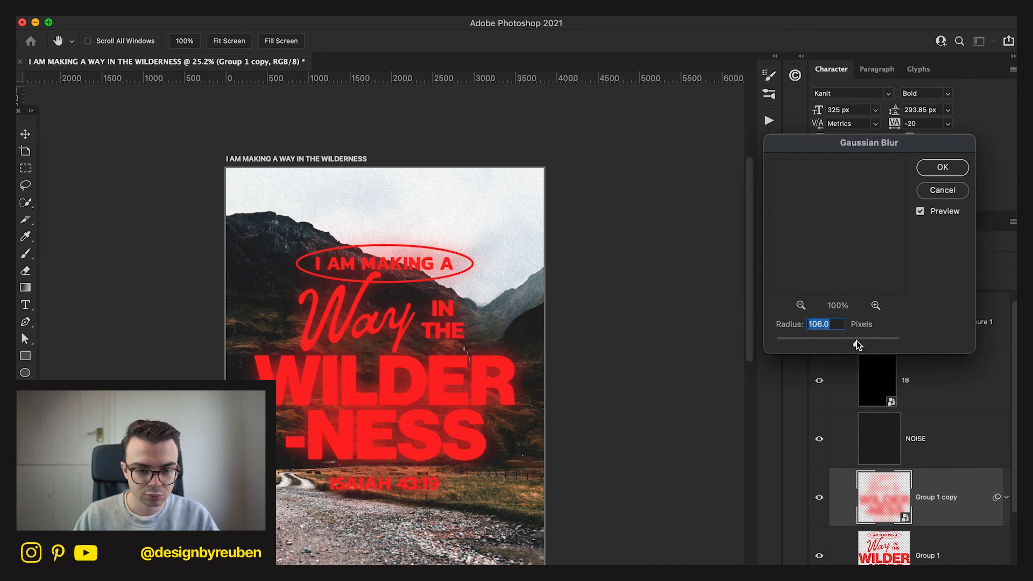
{"action": "left_click", "coordinate": [942, 167]}
Try the blurred Group 1 copy beneath the Group 1 lettering at 40% opacity, then delete the copy.
{"action": "scroll", "coordinate": [876, 460], "scroll_direction": "down", "scroll_amount": 4}
{"action": "left_click_drag", "start_coordinate": [946, 414], "coordinate": [932, 530]}
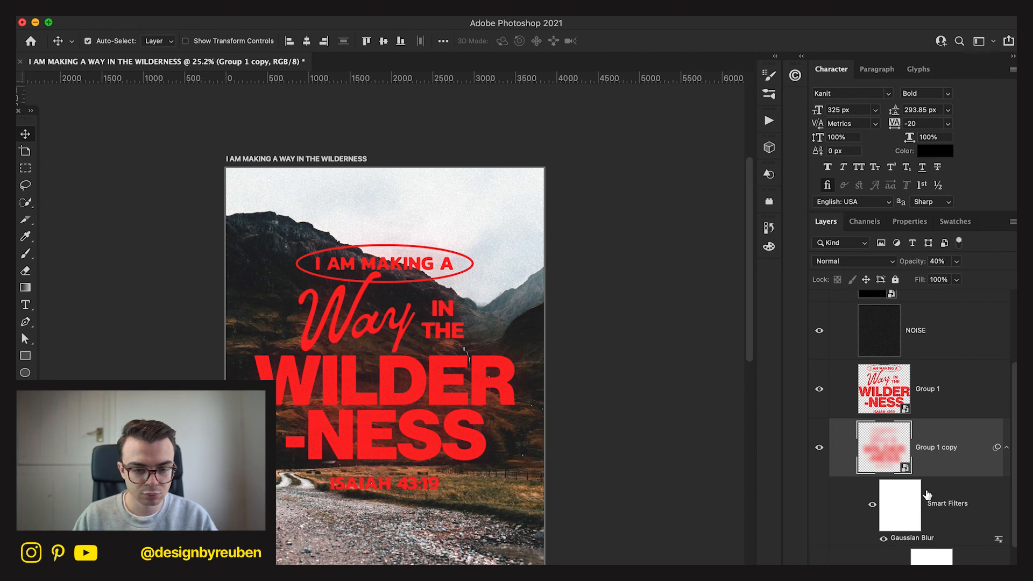
{"action": "scroll", "coordinate": [644, 512], "scroll_direction": "down", "scroll_amount": 3}
{"action": "scroll", "coordinate": [644, 512], "scroll_direction": "up", "scroll_amount": 2}
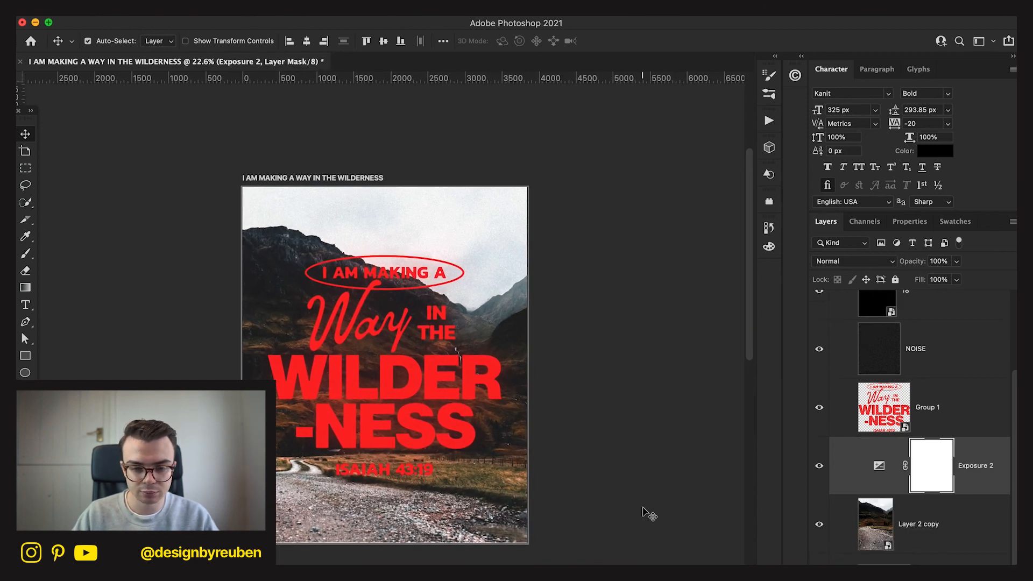
{"action": "key", "text": "Delete"}
{"action": "scroll", "coordinate": [679, 484], "scroll_direction": "up", "scroll_amount": 1}
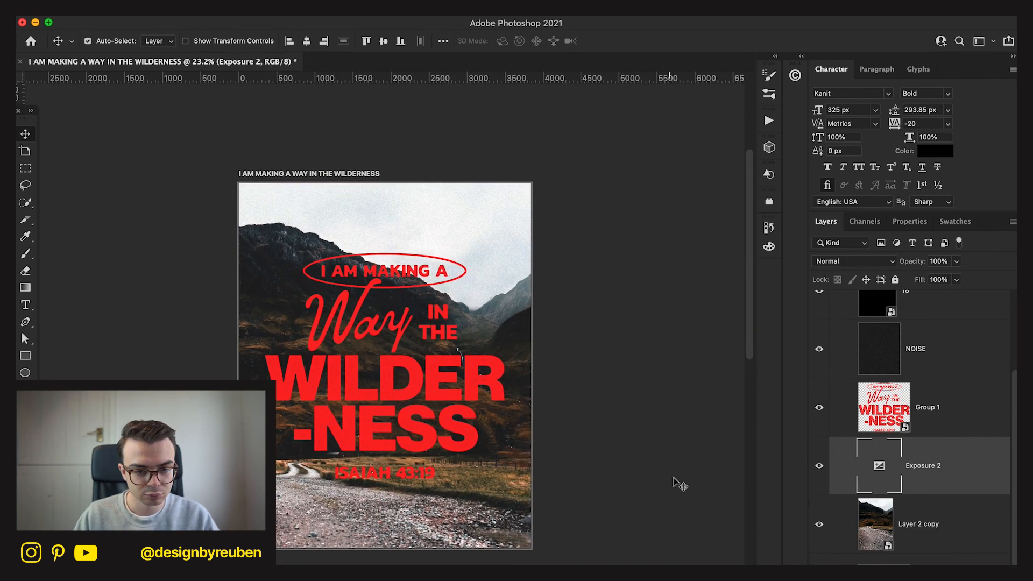
Try a slight free transform of the Group 1 lettering.
{"action": "left_click", "coordinate": [948, 419]}
{"action": "key", "text": "ctrl+t"}
{"action": "left_click_drag", "start_coordinate": [530, 386], "coordinate": [529, 387]}
{"action": "left_click", "coordinate": [633, 43]}
{"action": "scroll", "coordinate": [955, 430], "scroll_direction": "up", "scroll_amount": 2}
Draw a black square about 3862 px wide across the poster above Exposure 1 and center it on the artboard.
{"action": "left_click", "coordinate": [961, 393]}
{"action": "left_click", "coordinate": [975, 352]}
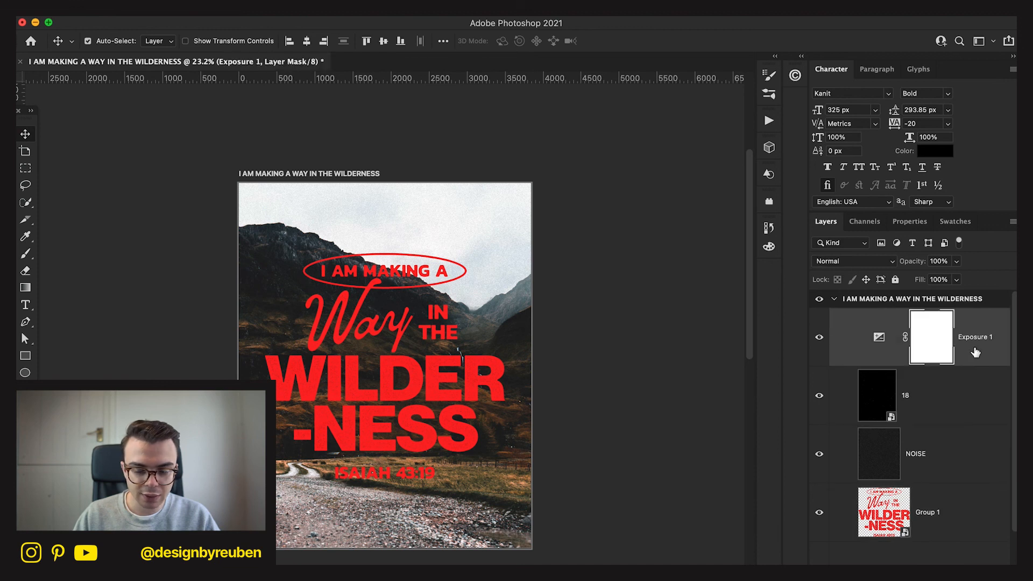
{"action": "left_click", "coordinate": [25, 356]}
{"action": "left_click_drag", "start_coordinate": [239, 225], "coordinate": [535, 518]}
{"action": "left_click", "coordinate": [27, 135]}
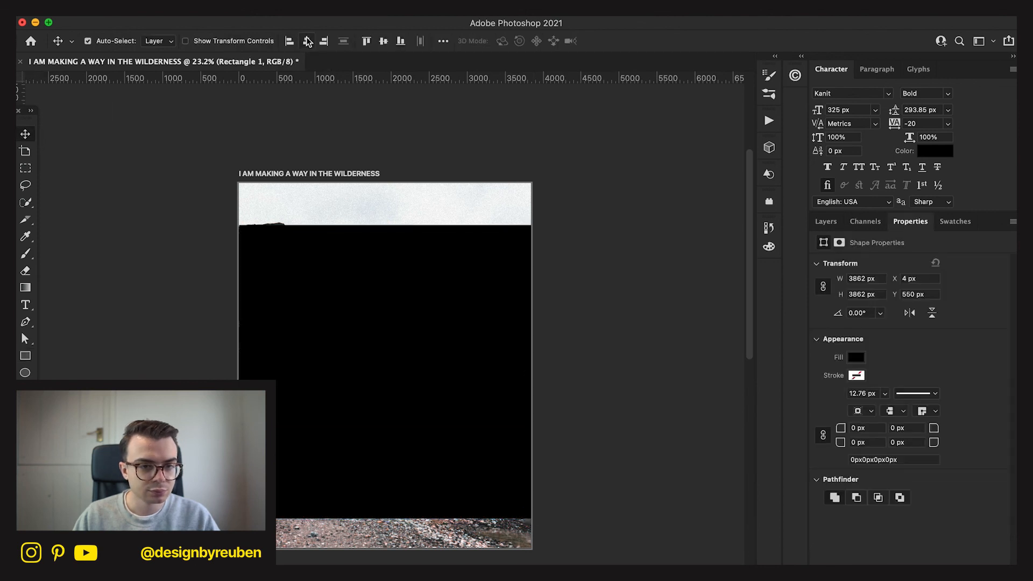
{"action": "left_click", "coordinate": [388, 39]}
Try the Rectangle 1 square with no fill and a red stroke, then delete its layer.
{"action": "left_click", "coordinate": [858, 358]}
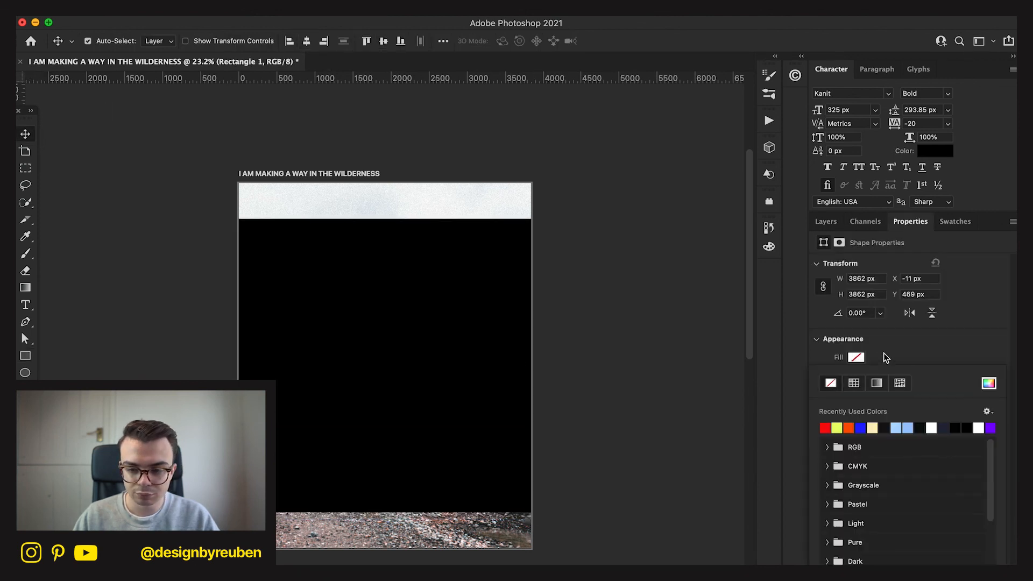
{"action": "left_click", "coordinate": [883, 353]}
{"action": "left_click", "coordinate": [860, 376]}
{"action": "left_click", "coordinate": [825, 446]}
{"action": "left_click", "coordinate": [925, 340]}
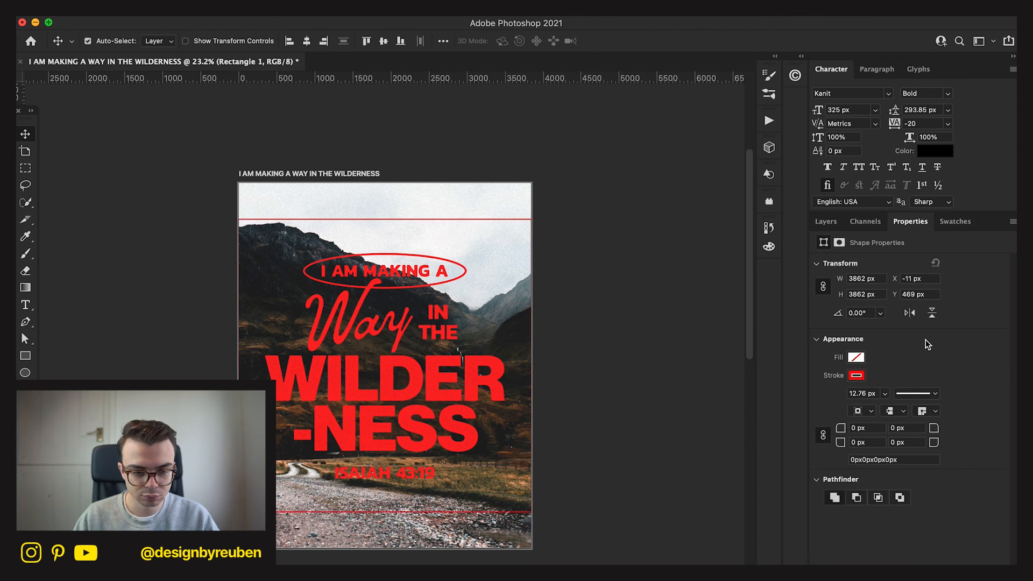
{"action": "left_click", "coordinate": [827, 222]}
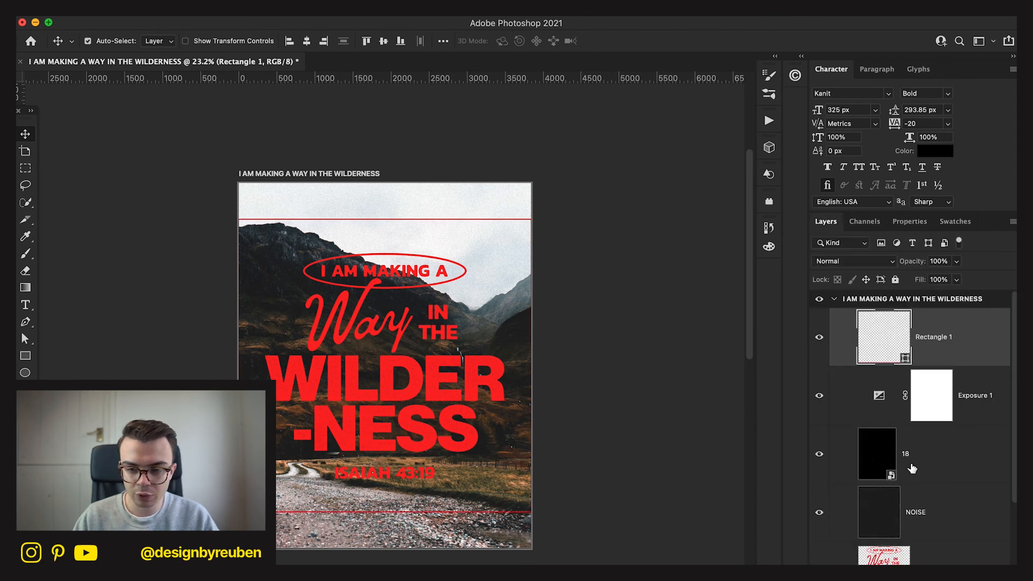
{"action": "key", "text": "Delete"}
Move the Exposure 1 adjustment layer down between the NOISE layer and the Group 1 lettering.
{"action": "left_click", "coordinate": [944, 411]}
{"action": "left_click", "coordinate": [962, 362]}
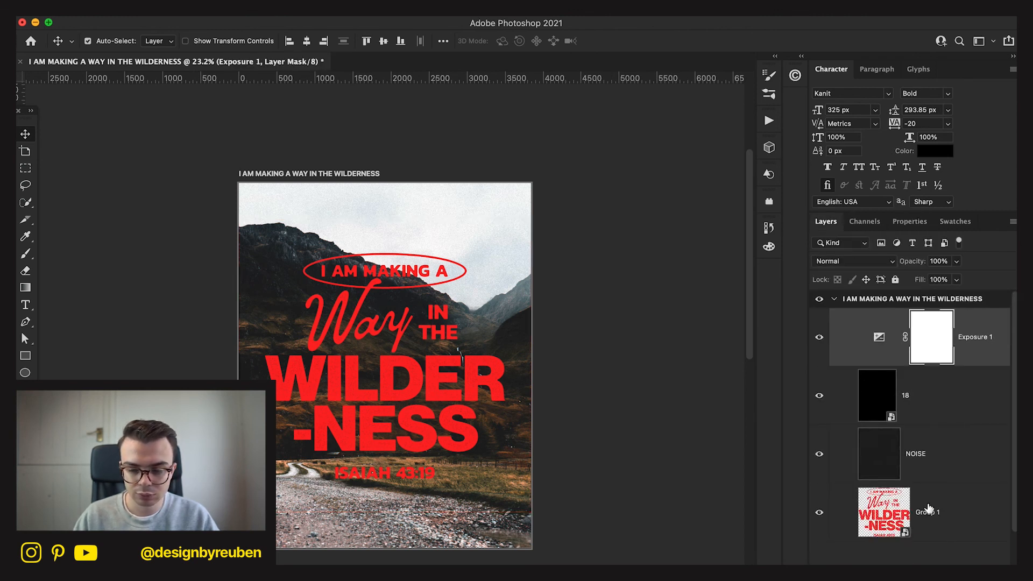
{"action": "left_click_drag", "start_coordinate": [982, 352], "coordinate": [978, 463]}
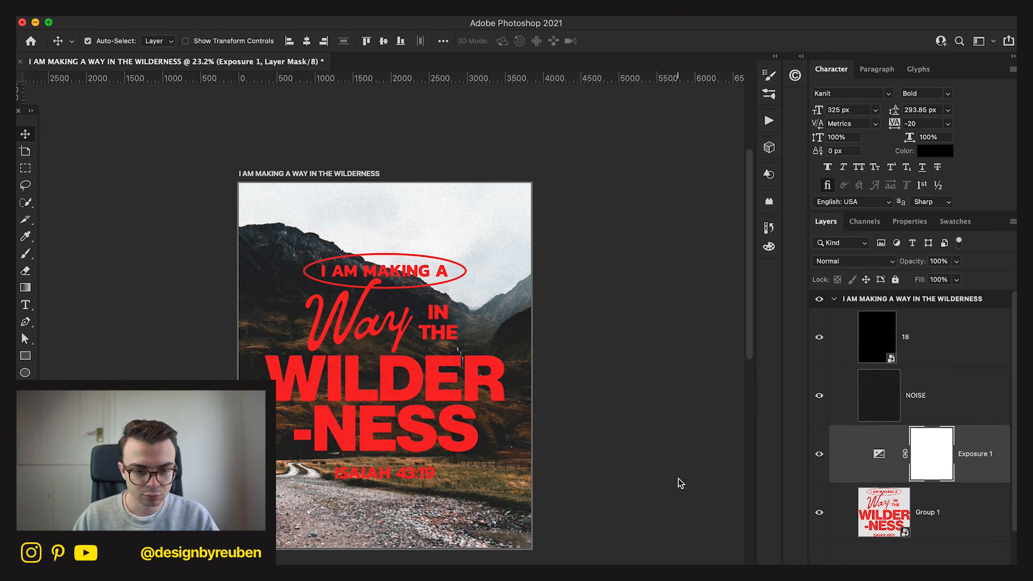
Add a Hue/Saturation adjustment layer clipped to the Group 1 lettering and set its hue to +8.
{"action": "left_click", "coordinate": [667, 491]}
{"action": "scroll", "coordinate": [667, 490], "scroll_direction": "down", "scroll_amount": 1}
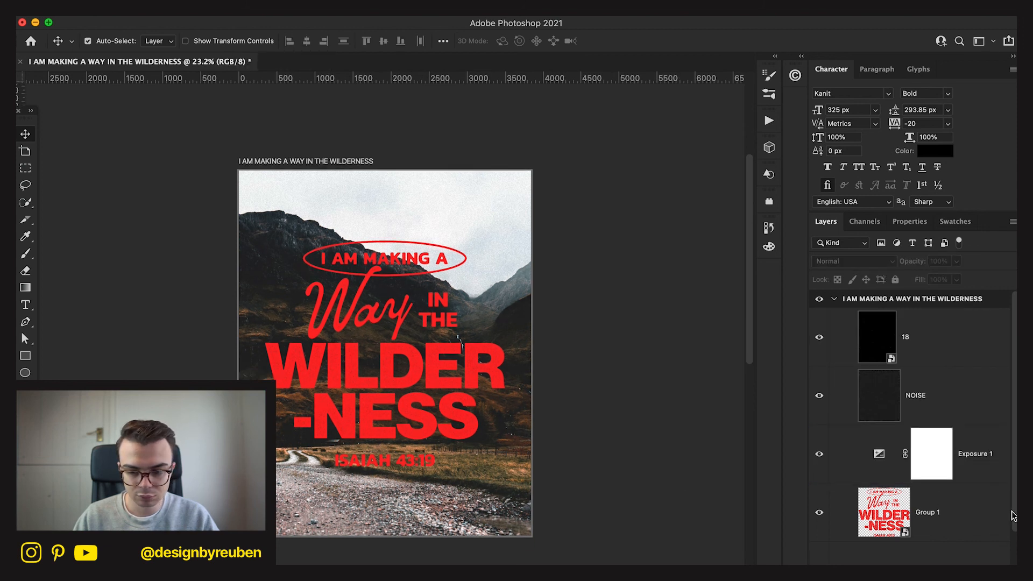
{"action": "left_click", "coordinate": [943, 516]}
{"action": "left_click", "coordinate": [921, 574]}
{"action": "left_click", "coordinate": [950, 452]}
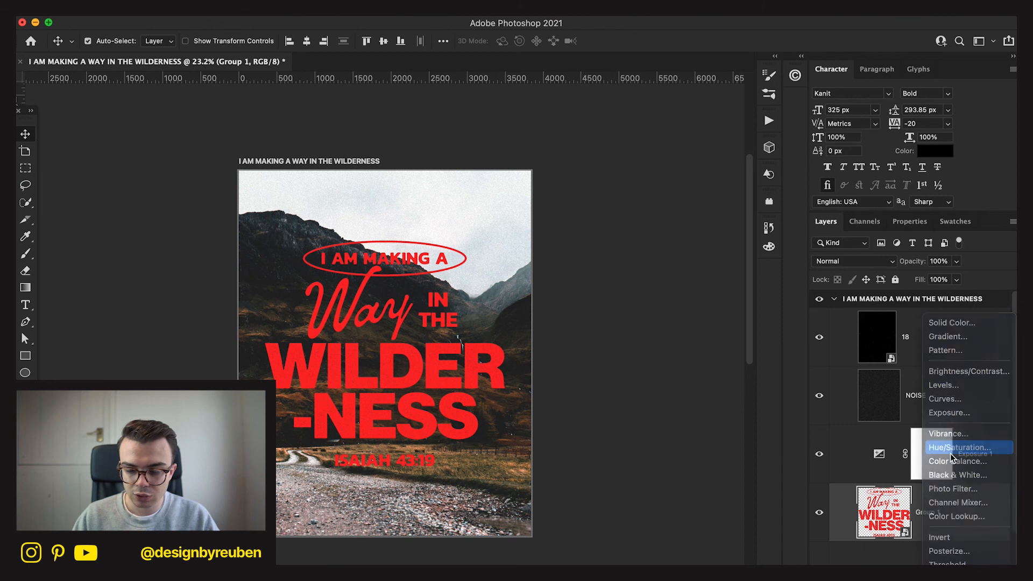
{"action": "left_click", "coordinate": [826, 221]}
{"action": "right_click", "coordinate": [975, 493]}
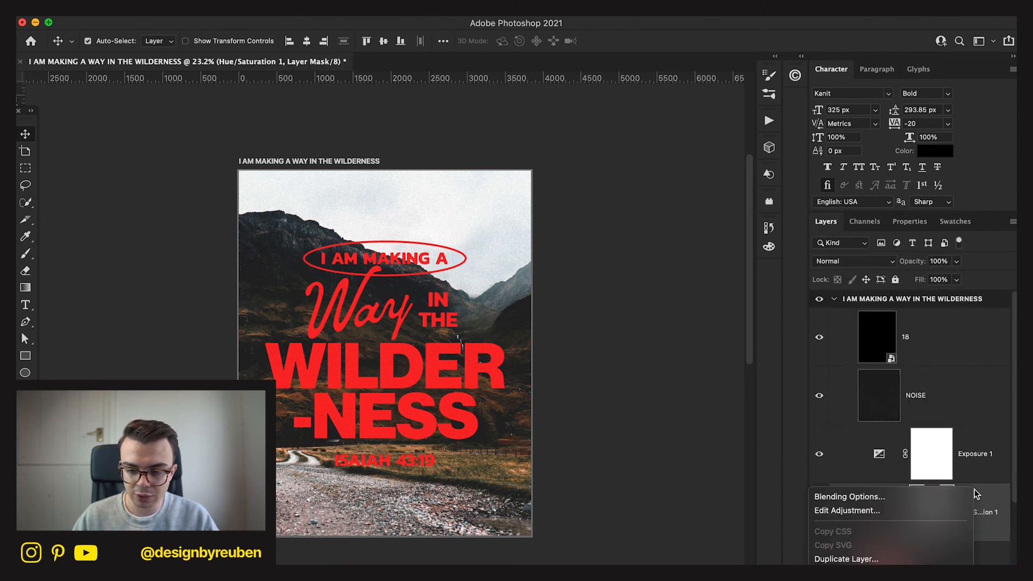
{"action": "left_click", "coordinate": [924, 526]}
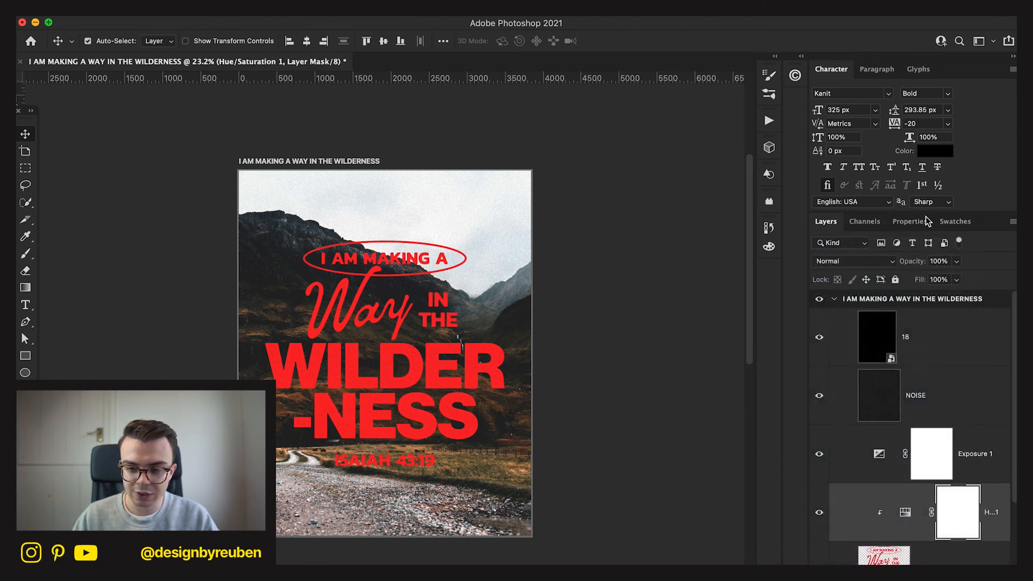
{"action": "left_click", "coordinate": [909, 221]}
{"action": "left_click_drag", "start_coordinate": [881, 311], "coordinate": [915, 302]}
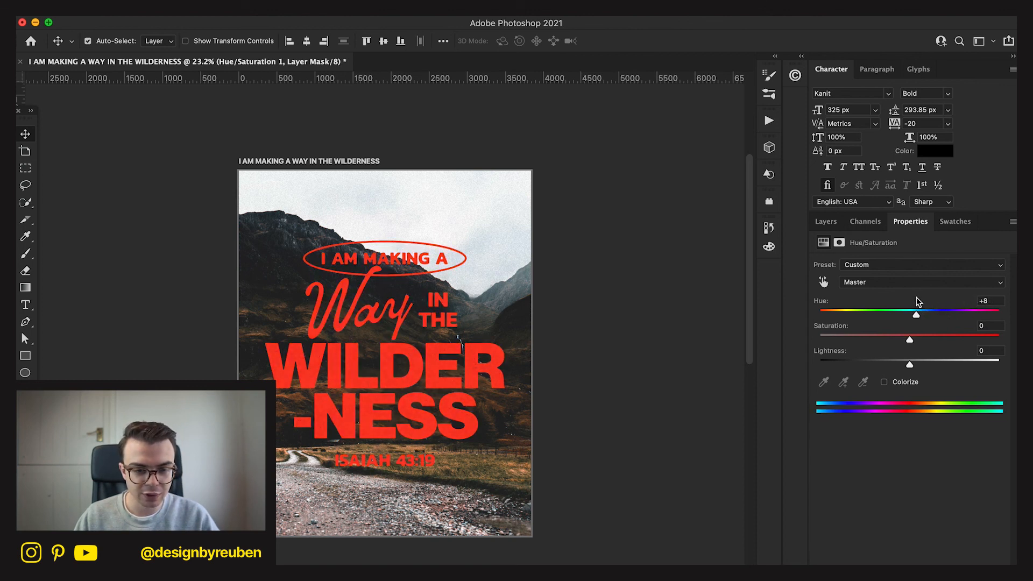
Convert the Hue/Saturation adjustment and the Group 1 lettering together into one smart object.
{"action": "left_click", "coordinate": [825, 223]}
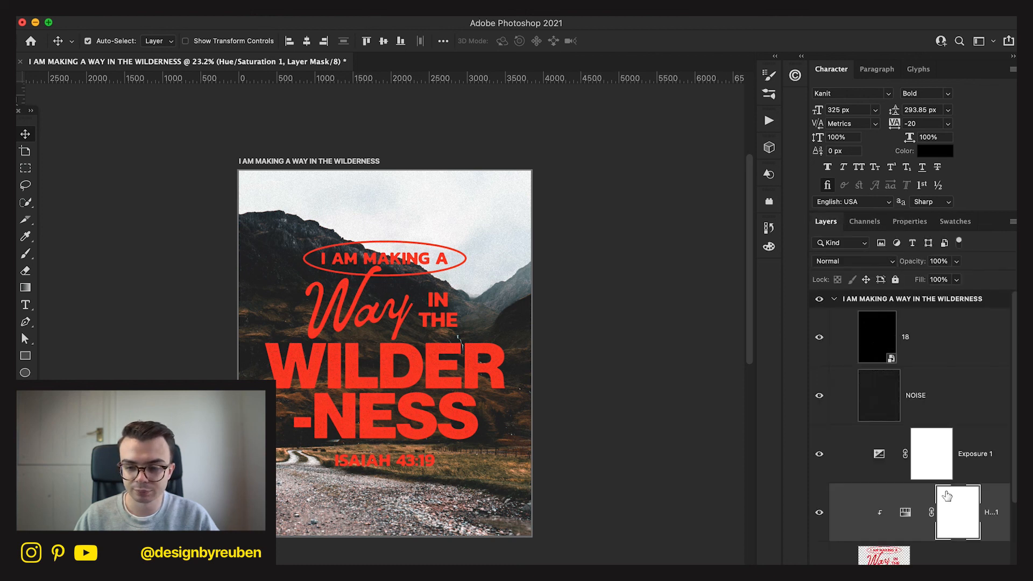
{"action": "left_click", "coordinate": [968, 562], "text": "shift"}
{"action": "right_click", "coordinate": [968, 562]}
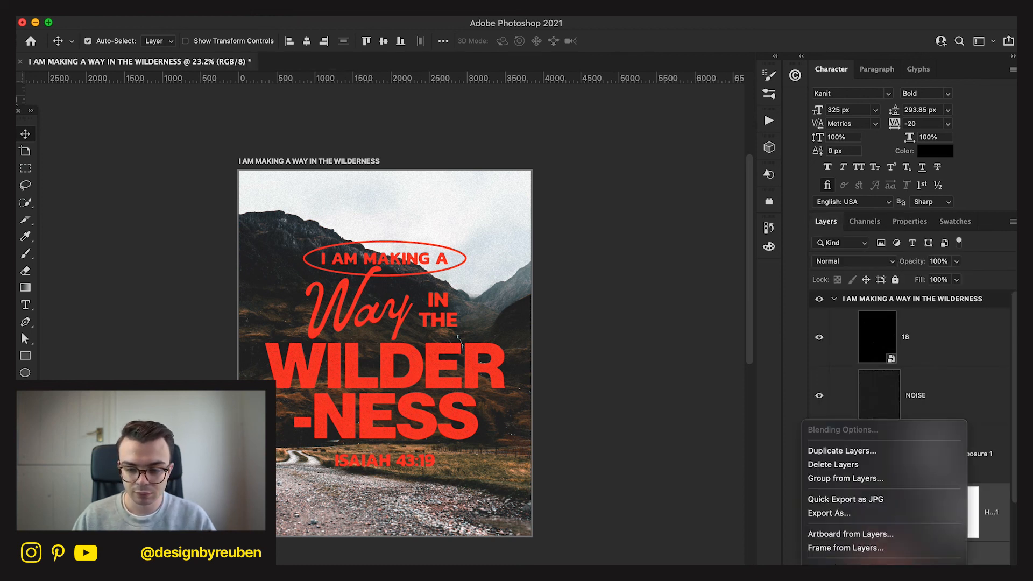
{"action": "left_click", "coordinate": [918, 501]}
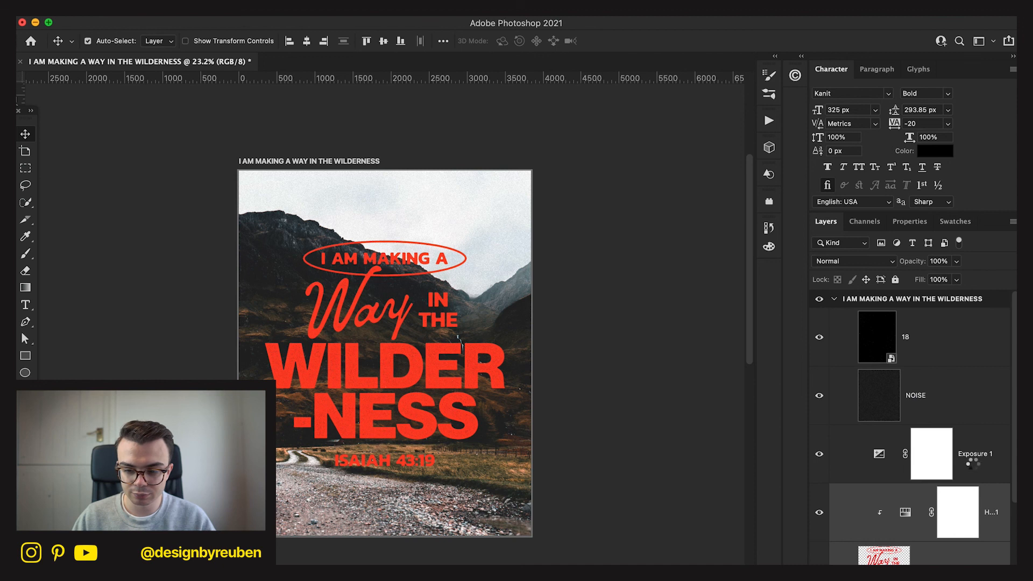
{"action": "left_click", "coordinate": [973, 466]}
Set the gamma correction of the Exposure 2 adjustment above the valley photo to 1.14.
{"action": "scroll", "coordinate": [968, 473], "scroll_direction": "down", "scroll_amount": 3}
{"action": "left_click", "coordinate": [964, 496]}
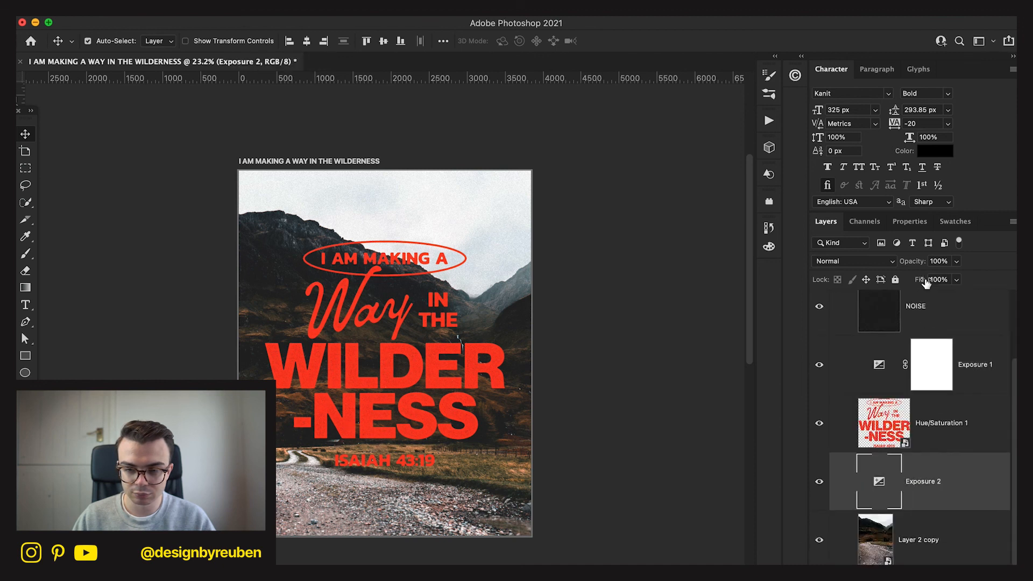
{"action": "left_click", "coordinate": [918, 227]}
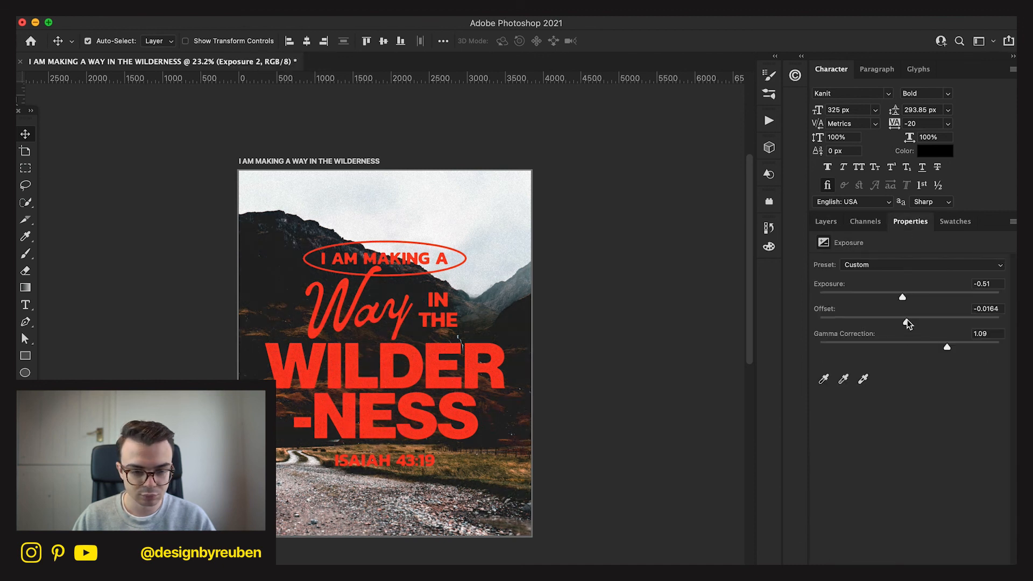
{"action": "key", "text": "super+z"}
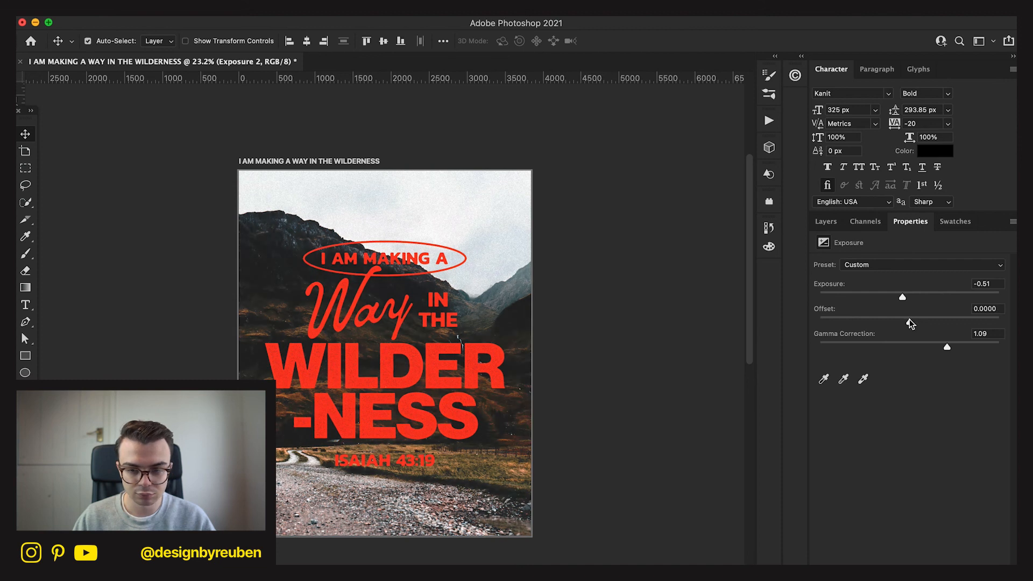
{"action": "left_click_drag", "start_coordinate": [946, 346], "coordinate": [944, 346]}
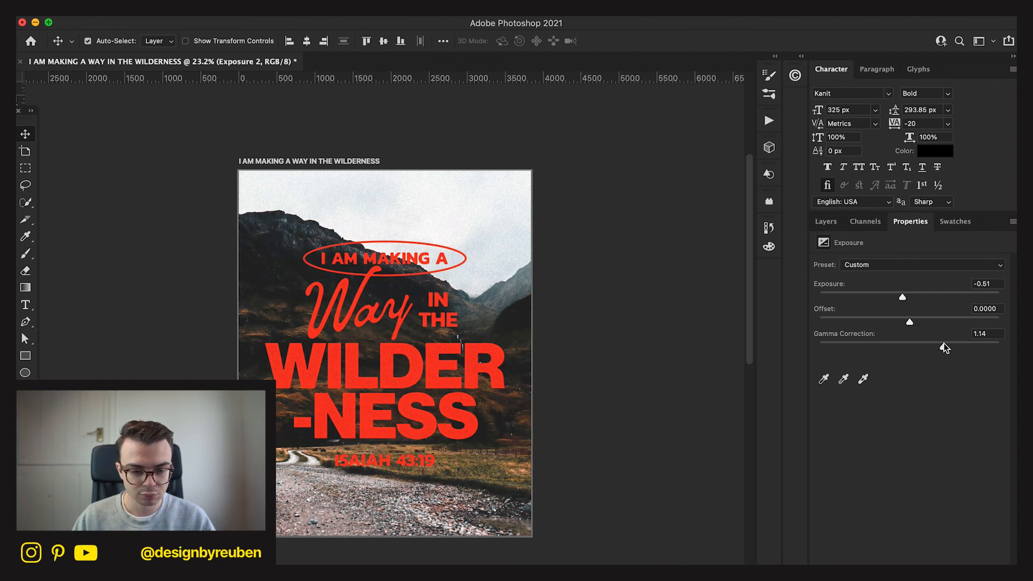
{"action": "left_click", "coordinate": [685, 463]}
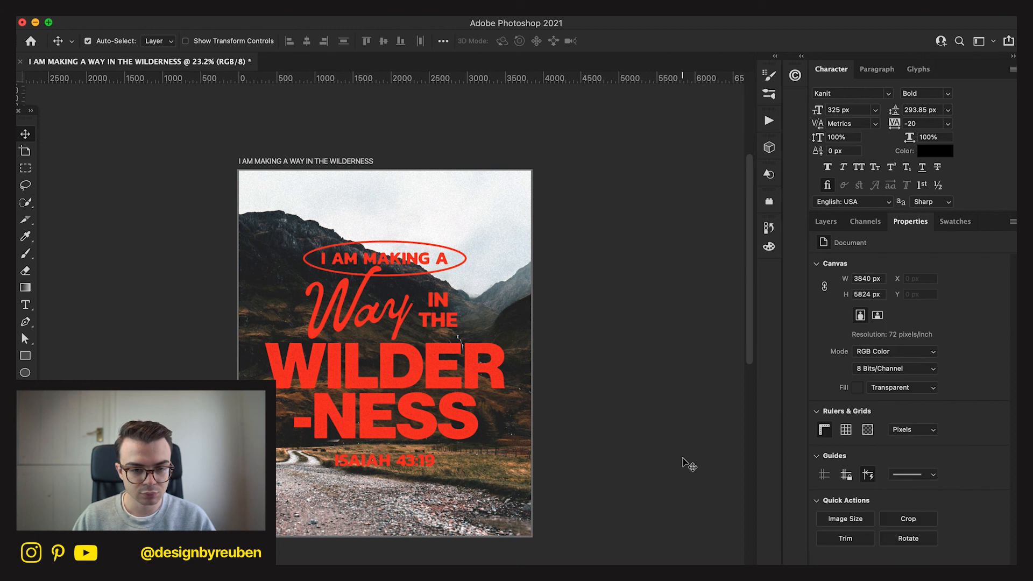
Examine the poster and its layer stack from the lettering smart object down to the background photo.
{"action": "scroll", "coordinate": [684, 463], "scroll_direction": "right", "scroll_amount": 1}
{"action": "left_click", "coordinate": [826, 222]}
{"action": "left_click", "coordinate": [949, 428]}
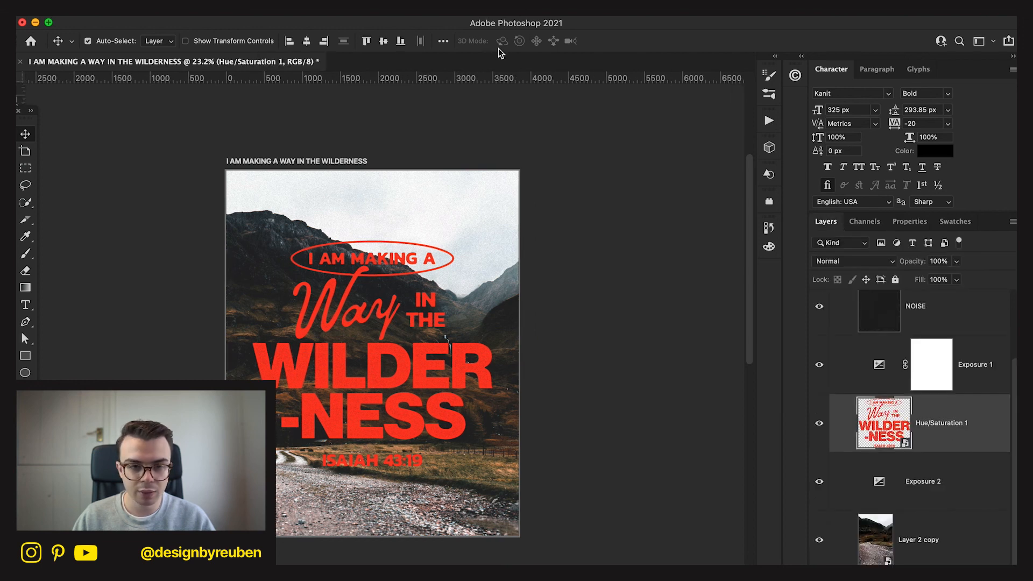
{"action": "left_click", "coordinate": [633, 340]}
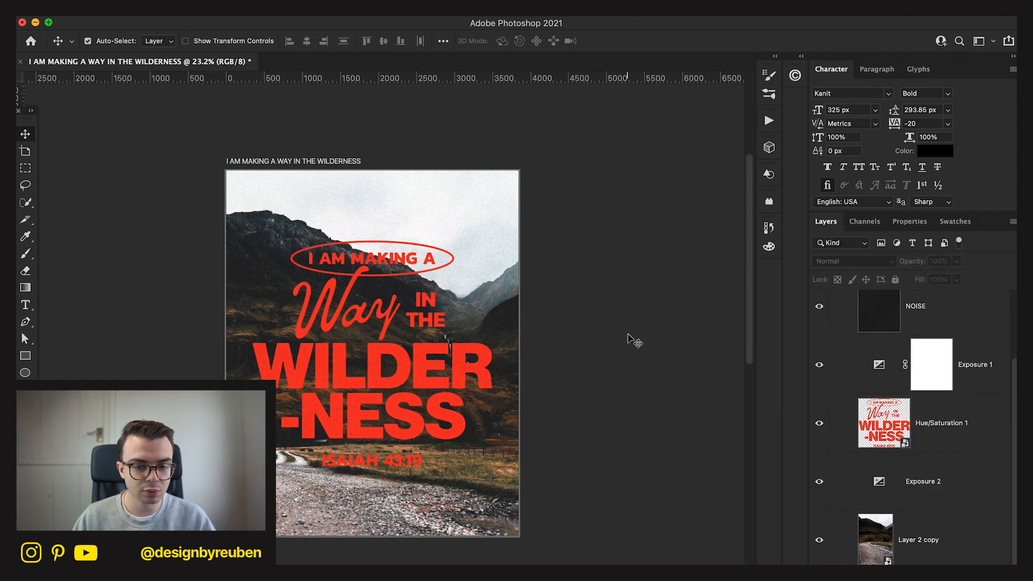
{"action": "scroll", "coordinate": [957, 523], "scroll_direction": "down", "scroll_amount": 1}
{"action": "left_click", "coordinate": [953, 556]}
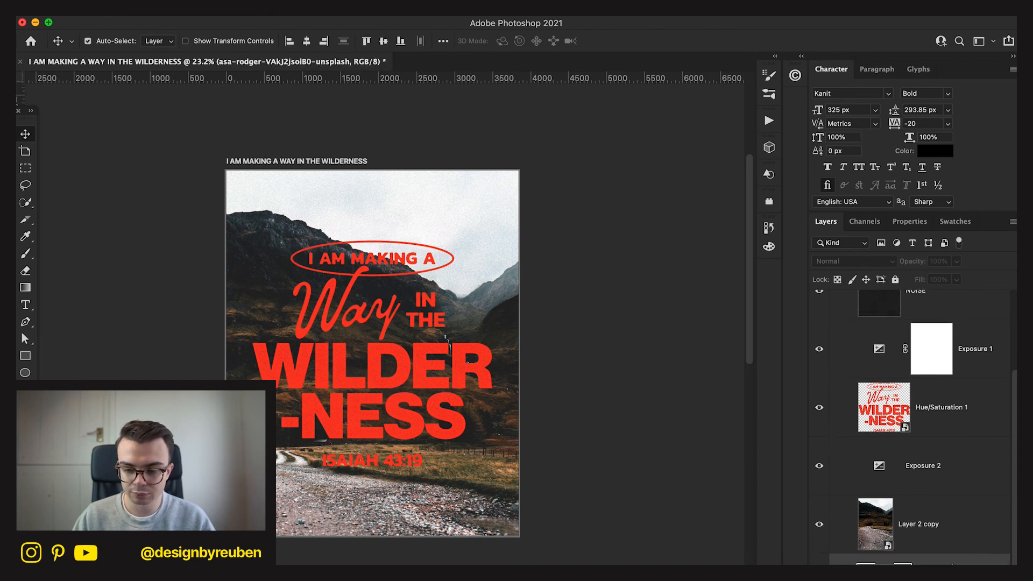
{"action": "scroll", "coordinate": [934, 531], "scroll_direction": "up", "scroll_amount": 2}
{"action": "left_click", "coordinate": [934, 531]}
{"action": "scroll", "coordinate": [935, 531], "scroll_direction": "up", "scroll_amount": 1}
Duplicate the NOISE layer and move the copy between the lettering smart object and the Exposure 2 adjustment.
{"action": "left_click", "coordinate": [933, 405]}
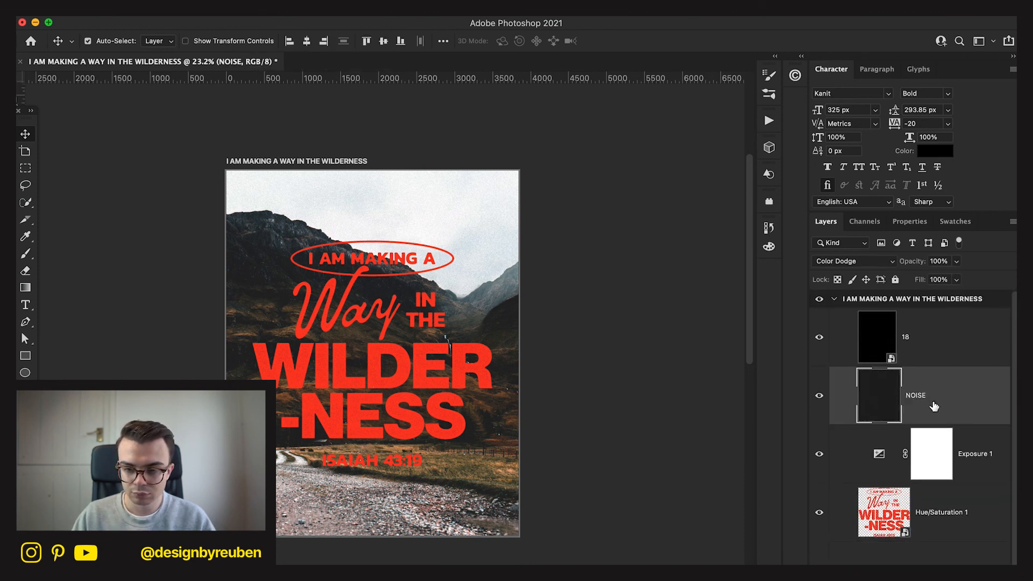
{"action": "left_click", "coordinate": [892, 260]}
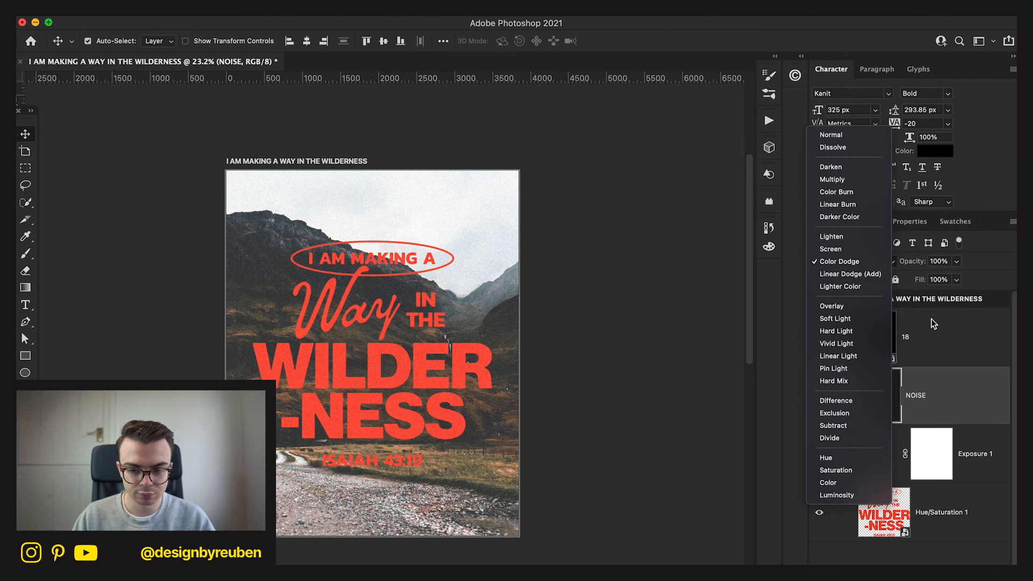
{"action": "left_click", "coordinate": [941, 415]}
{"action": "key", "text": "super+j"}
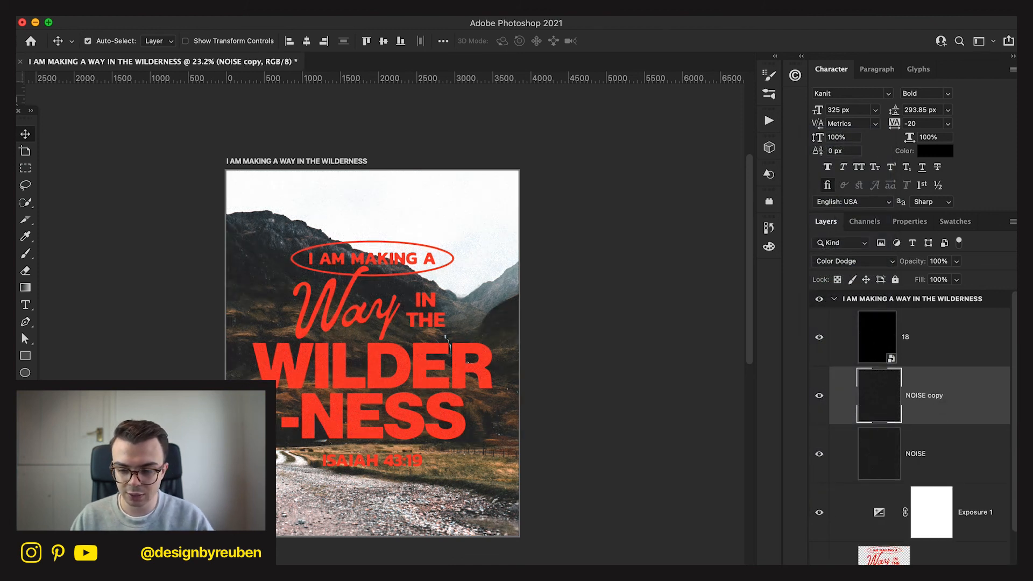
{"action": "scroll", "coordinate": [935, 371], "scroll_direction": "down", "scroll_amount": 1}
{"action": "left_click_drag", "start_coordinate": [934, 355], "coordinate": [937, 546]}
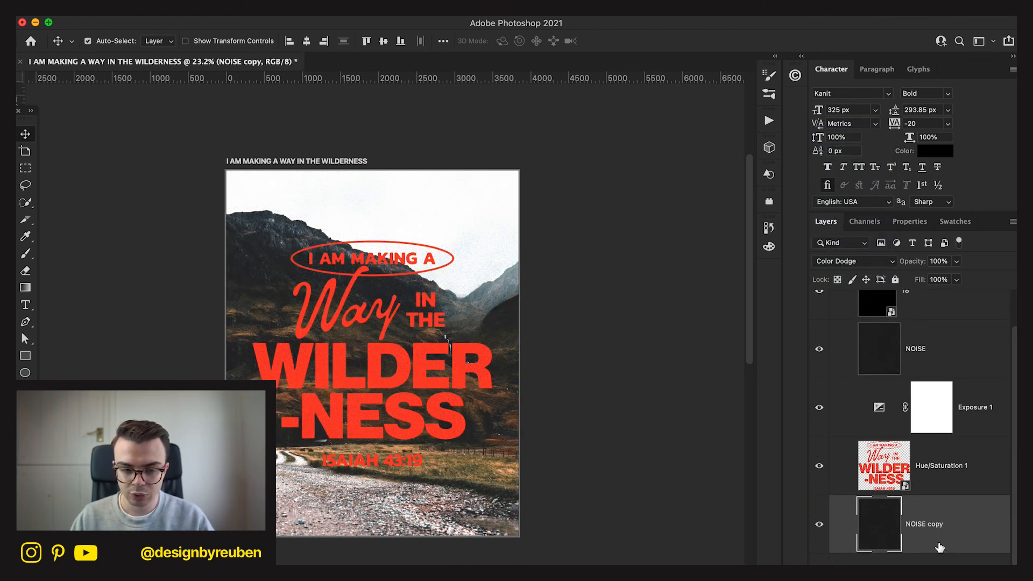
Set the NOISE copy layer to Screen blend mode at 20% opacity.
{"action": "scroll", "coordinate": [939, 548], "scroll_direction": "down", "scroll_amount": 1}
{"action": "left_click", "coordinate": [861, 261]}
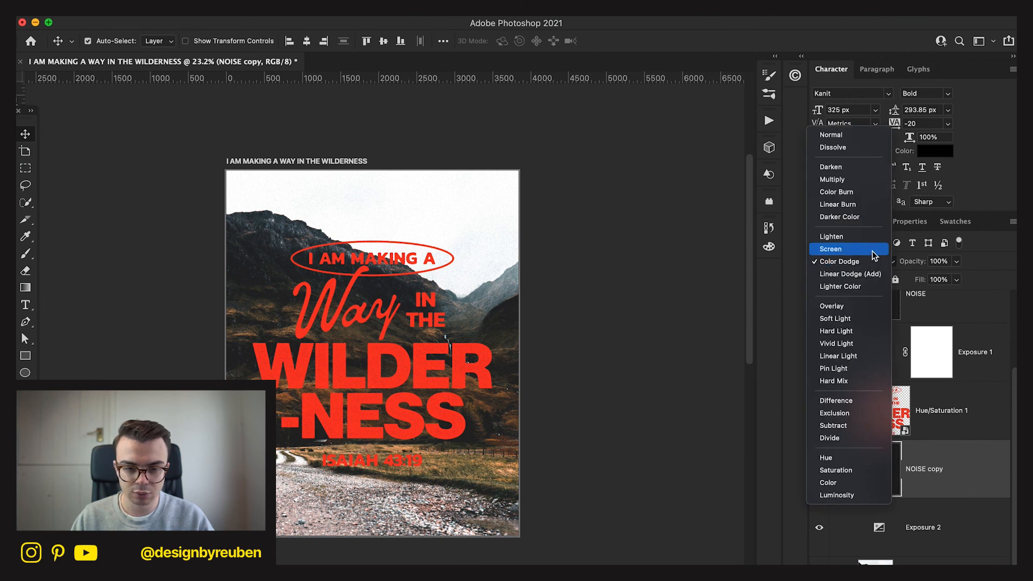
{"action": "left_click", "coordinate": [833, 247]}
{"action": "left_click", "coordinate": [935, 261]}
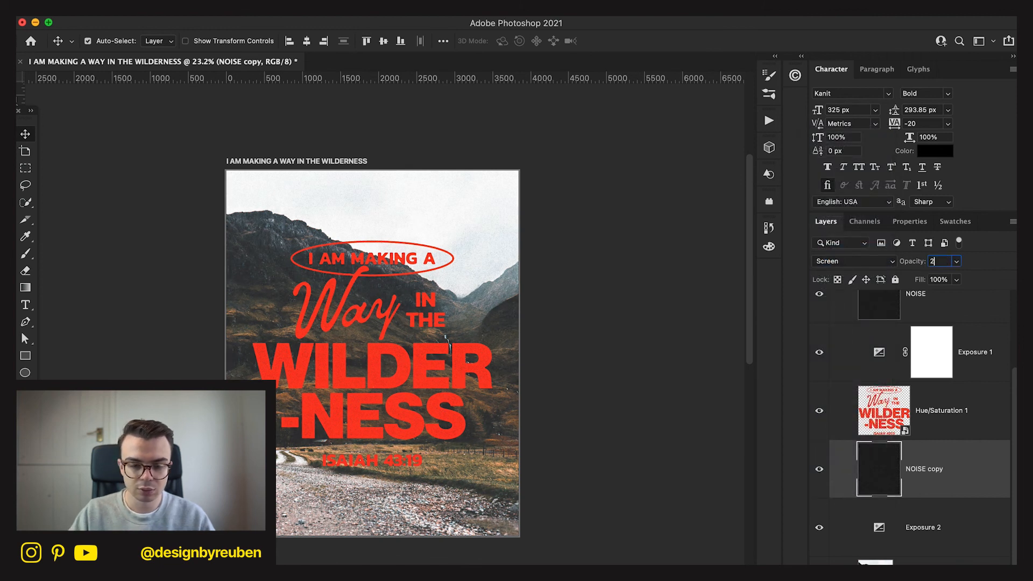
{"action": "type", "text": "20"}
{"action": "key", "text": "Return"}
{"action": "double_click", "coordinate": [930, 476]}
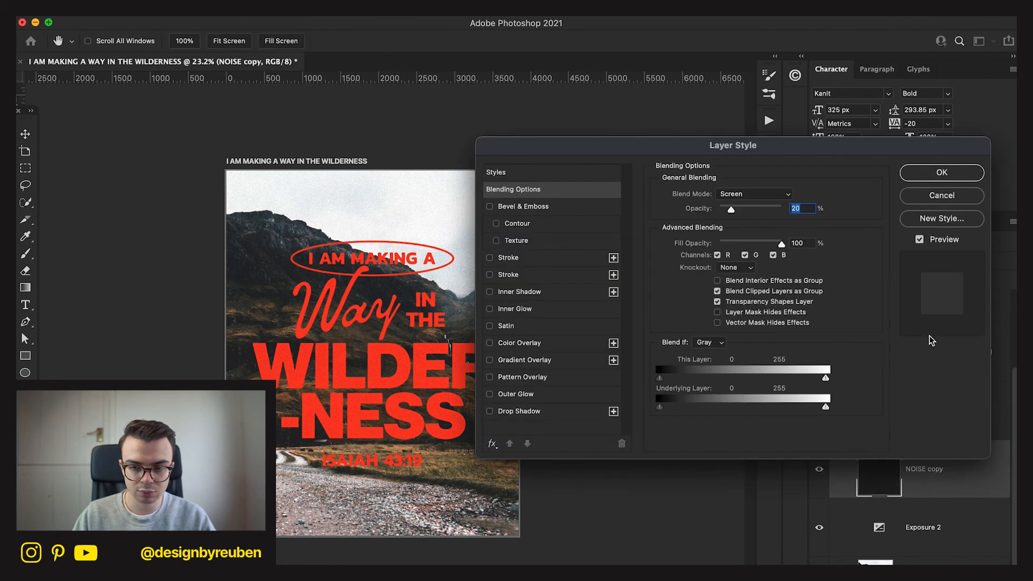
{"action": "left_click", "coordinate": [945, 194]}
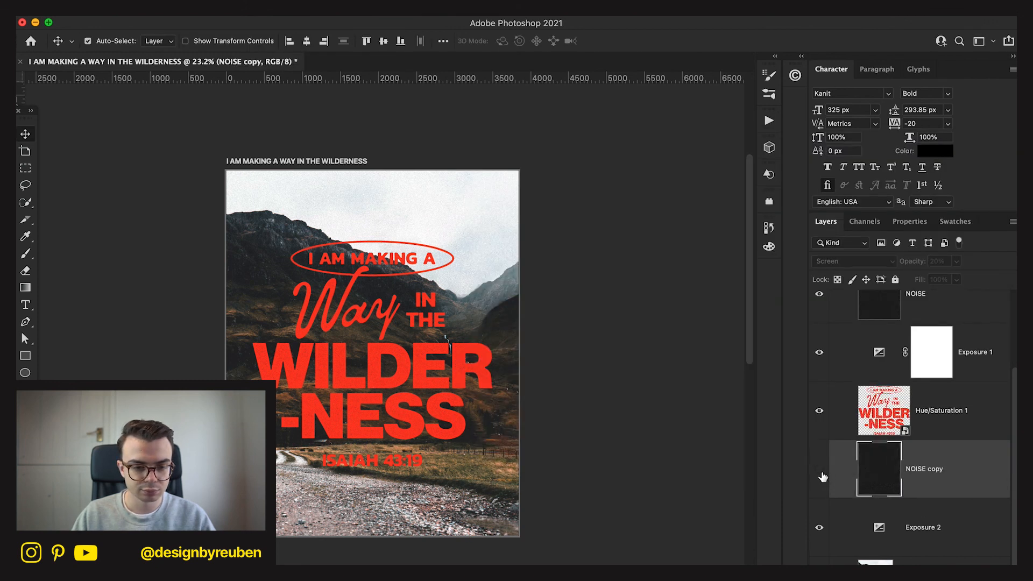
Compare the poster with and without the NOISE copy layer, then rename the layer NOISE 2.
{"action": "left_click", "coordinate": [822, 476]}
{"action": "double_click", "coordinate": [948, 471]}
{"action": "type", "text": "NOISE 2"}
{"action": "key", "text": "Return"}
{"action": "left_click", "coordinate": [658, 517]}
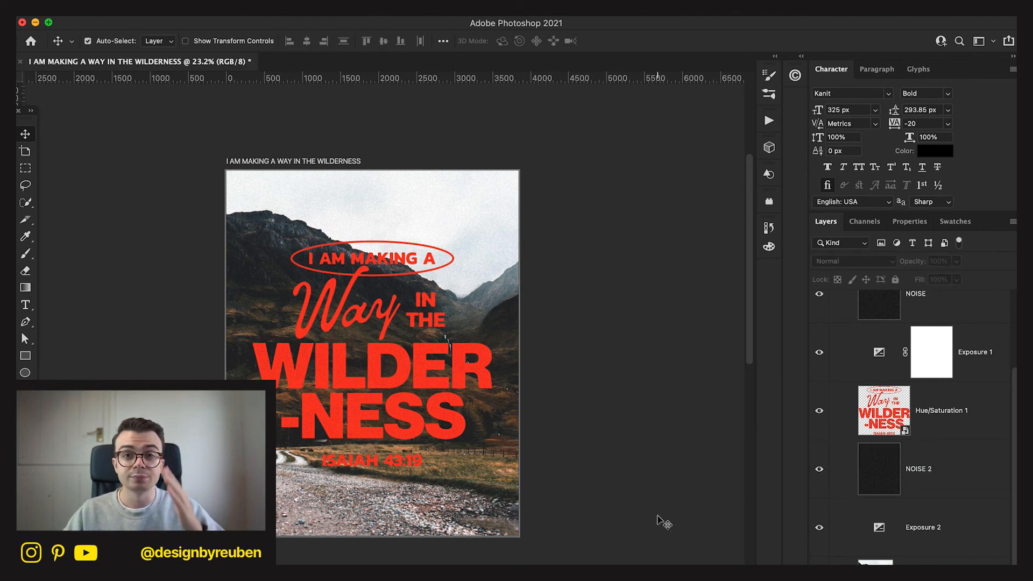